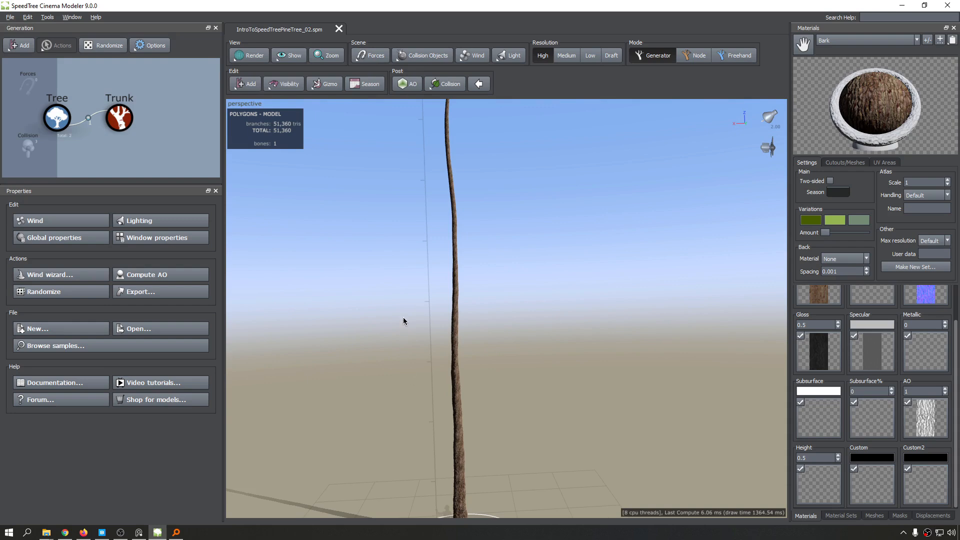
Step: Add a Branch generator to the existing Trunk generator
{"action": "scroll", "coordinate": [403, 317], "scroll_direction": "down", "scroll_amount": 5}
{"action": "mouse_move", "coordinate": [403, 313]}
{"action": "left_mouse_down"}
{"action": "mouse_move", "coordinate": [381, 275]}
{"action": "mouse_move", "coordinate": [425, 299]}
{"action": "mouse_move", "coordinate": [394, 312]}
{"action": "left_mouse_up"}
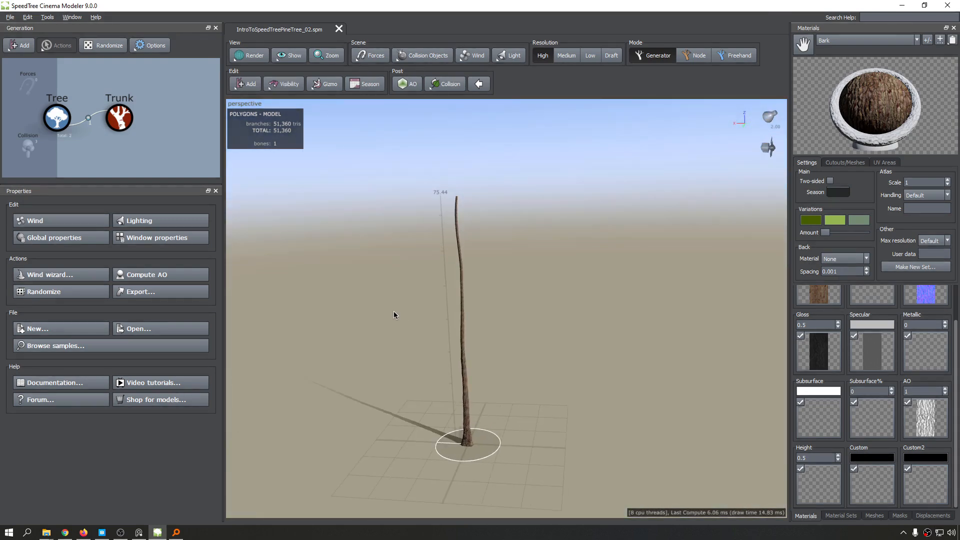
{"action": "left_click", "coordinate": [119, 118]}
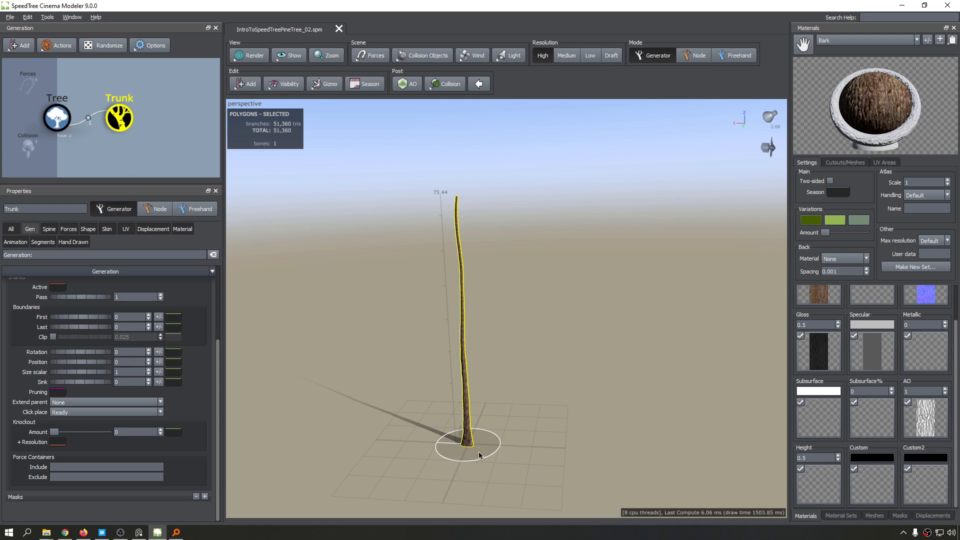
{"action": "middle_click_drag", "start_coordinate": [461, 417], "coordinate": [459, 425]}
{"action": "left_click_drag", "start_coordinate": [376, 408], "coordinate": [364, 345]}
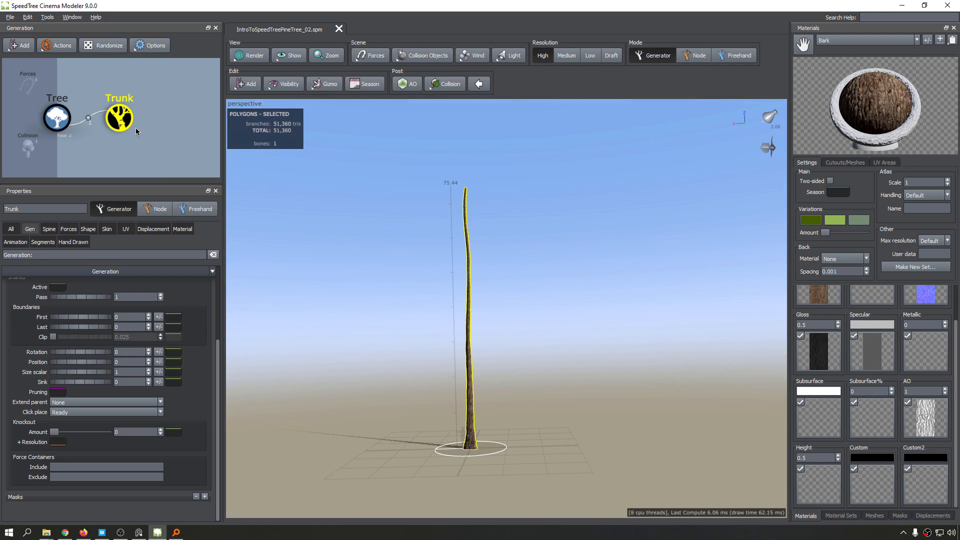
{"action": "left_click", "coordinate": [240, 84]}
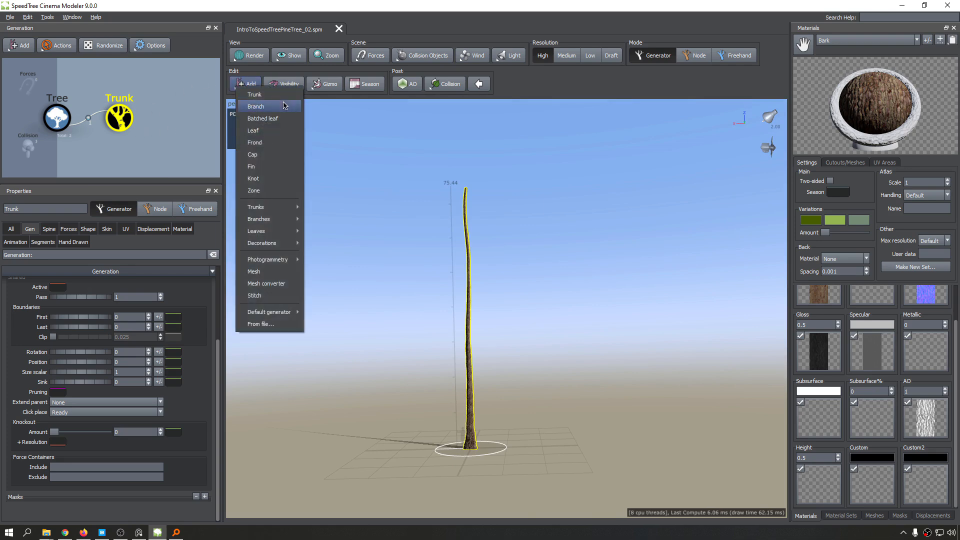
{"action": "left_click", "coordinate": [281, 107]}
{"action": "left_click_drag", "start_coordinate": [604, 257], "coordinate": [587, 283]}
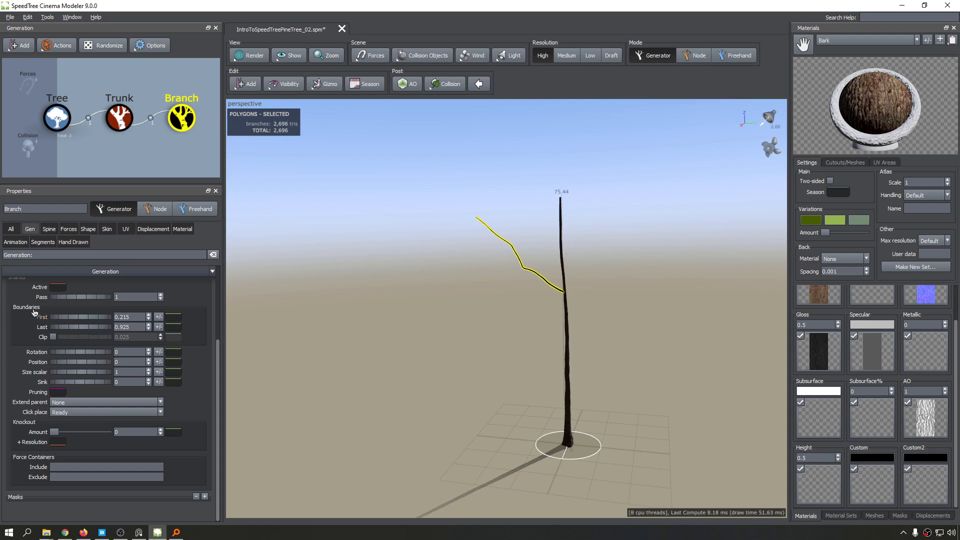
Step: Set the Branch generator's generation mode to Interval
{"action": "scroll", "coordinate": [48, 324], "scroll_direction": "up", "scroll_amount": 3}
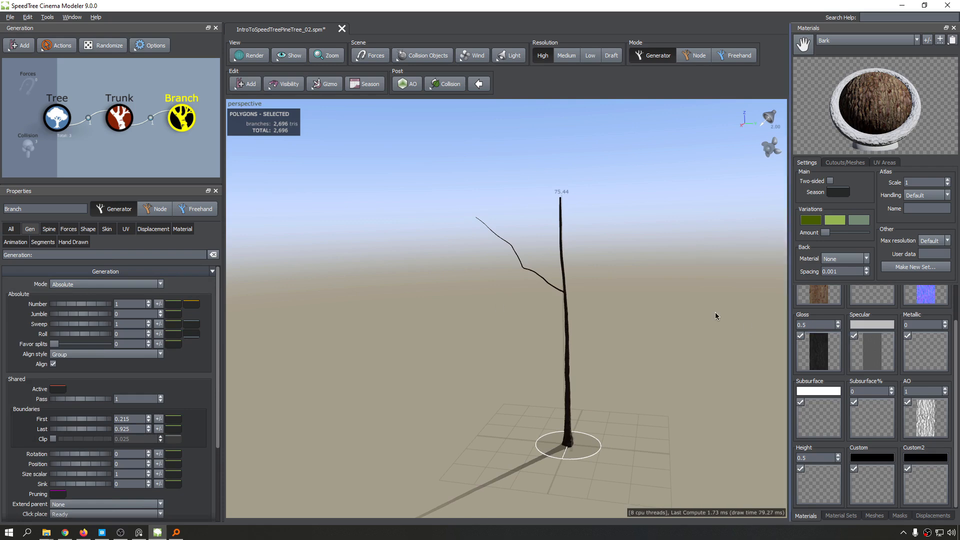
{"action": "left_click_drag", "start_coordinate": [715, 312], "coordinate": [250, 300]}
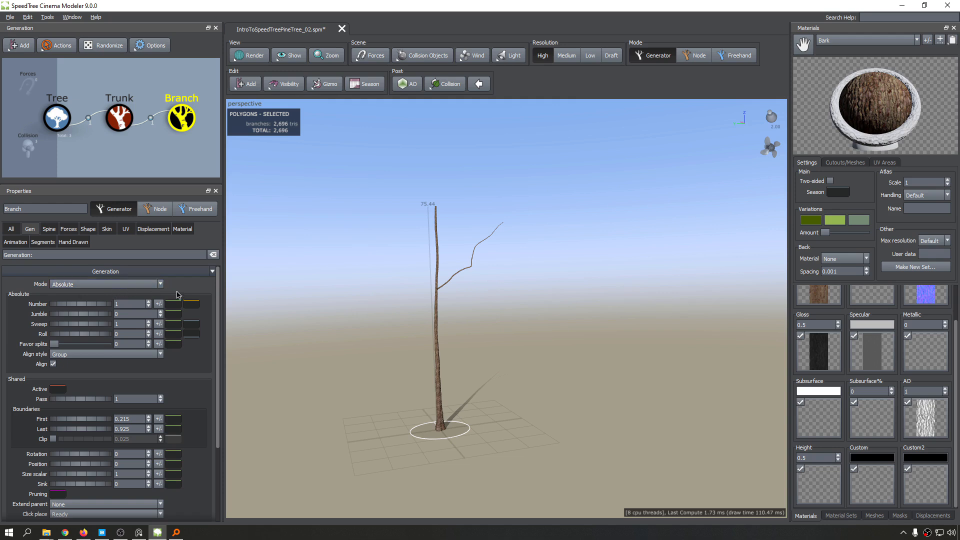
{"action": "left_click", "coordinate": [126, 284]}
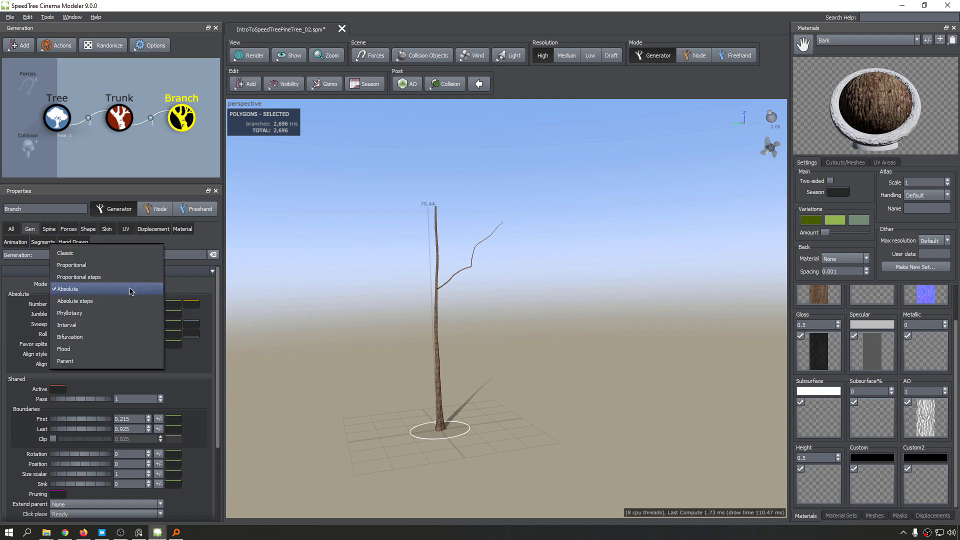
{"action": "left_click", "coordinate": [91, 327]}
{"action": "left_click_drag", "start_coordinate": [351, 299], "coordinate": [443, 308]}
{"action": "left_click_drag", "start_coordinate": [644, 320], "coordinate": [481, 332]}
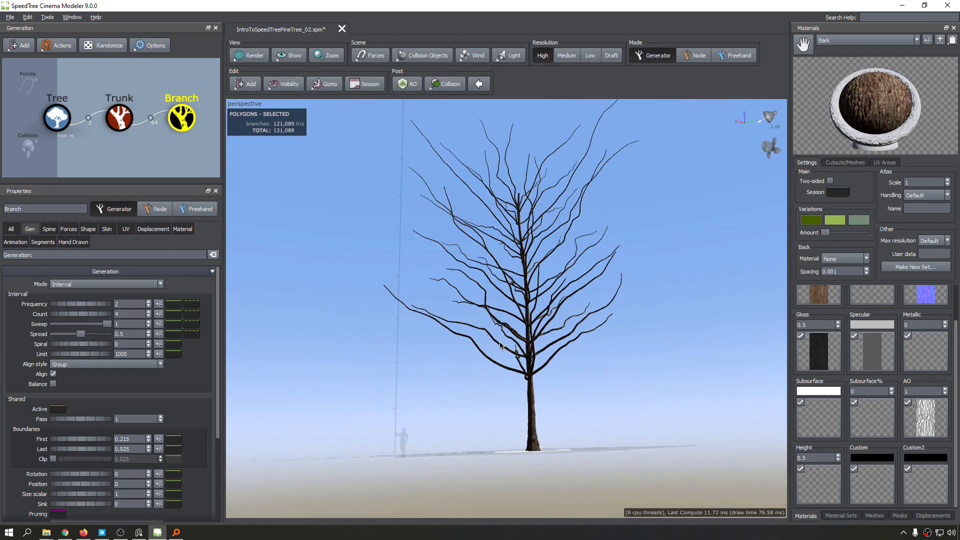
Step: Examine how the lowest branches join the trunk and compare the whole tree with the pine silhouette reference
{"action": "left_click_drag", "start_coordinate": [475, 414], "coordinate": [485, 416]}
{"action": "scroll", "coordinate": [484, 334], "scroll_direction": "up", "scroll_amount": 10}
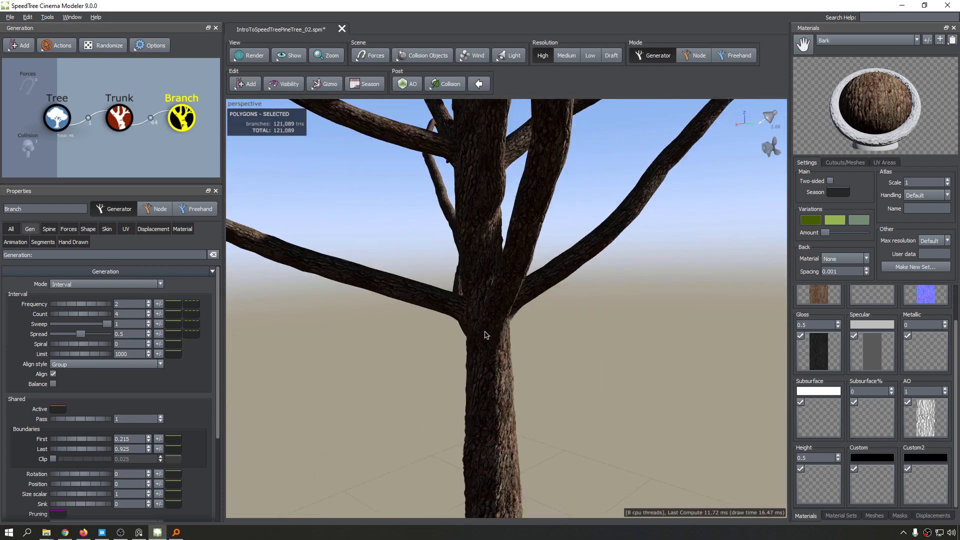
{"action": "left_click_drag", "start_coordinate": [485, 332], "coordinate": [387, 299]}
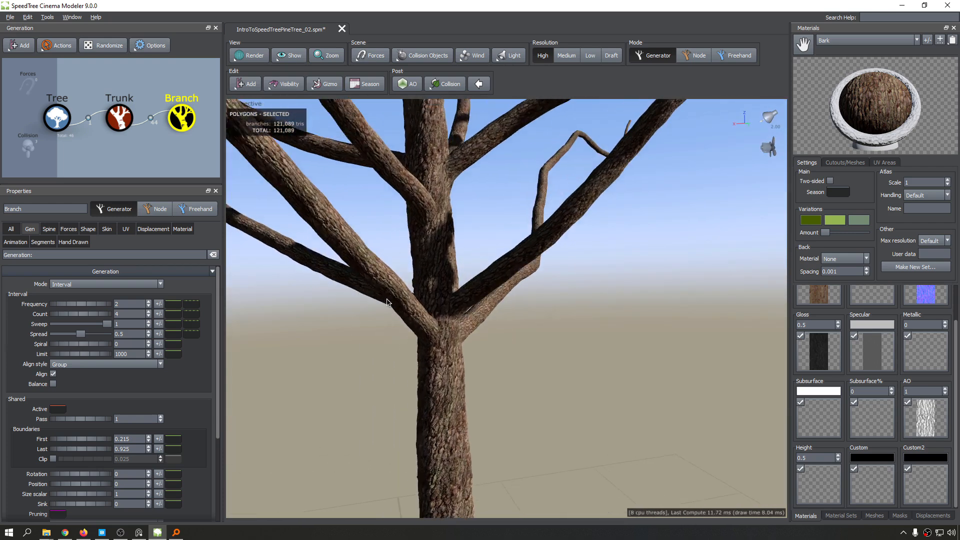
{"action": "scroll", "coordinate": [387, 300], "scroll_direction": "down", "scroll_amount": 1}
{"action": "key", "text": "space"}
{"action": "key", "text": "space"}
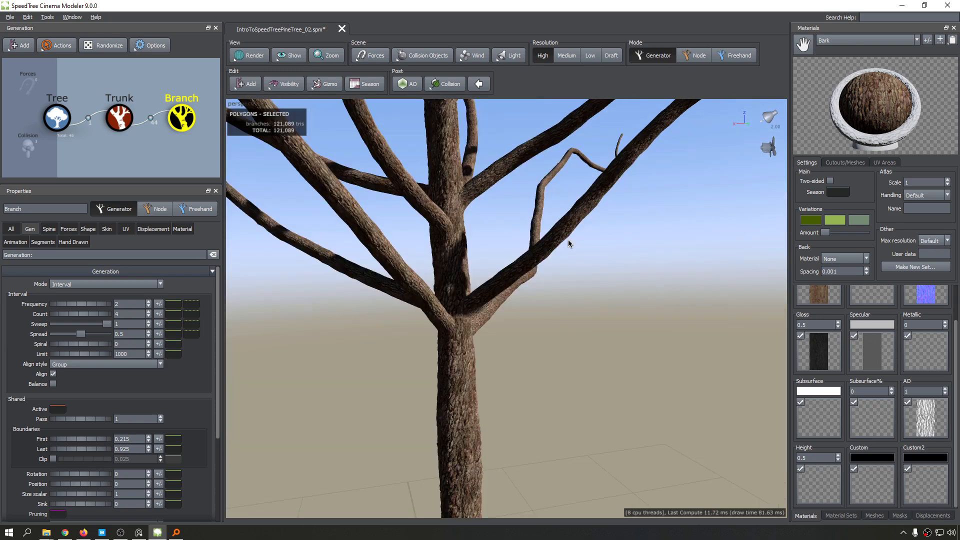
{"action": "left_click", "coordinate": [568, 243]}
{"action": "left_click_drag", "start_coordinate": [441, 284], "coordinate": [388, 316]}
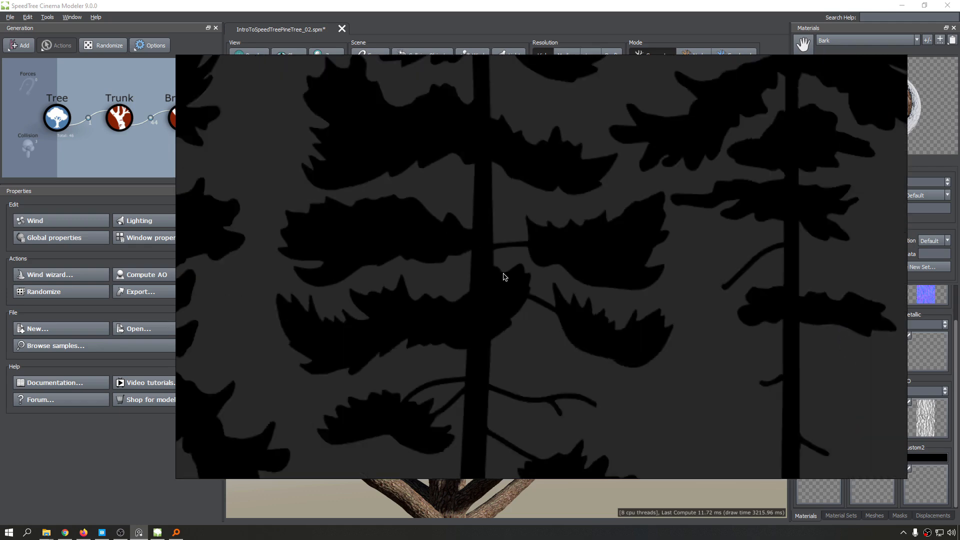
{"action": "key", "text": "ctrl+m"}
{"action": "scroll", "coordinate": [487, 282], "scroll_direction": "down", "scroll_amount": 6}
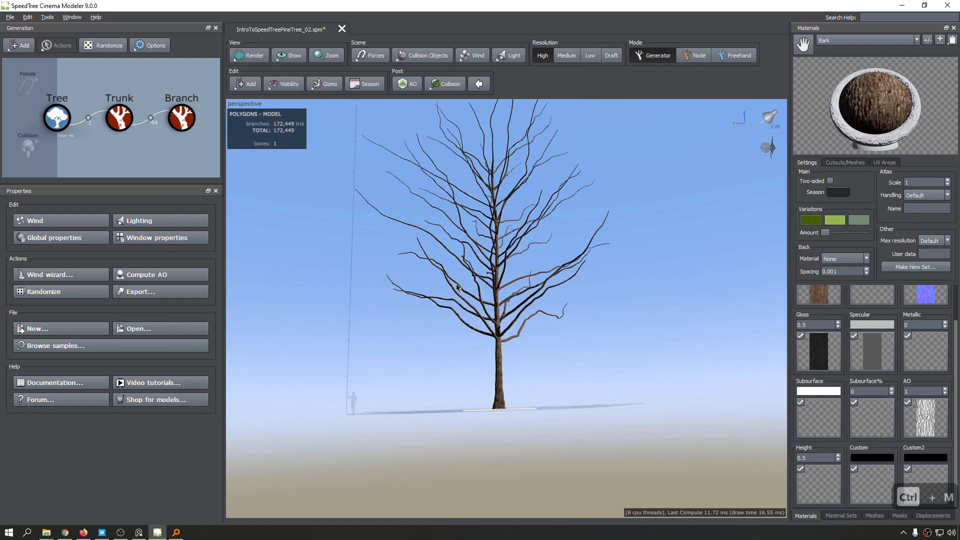
{"action": "mouse_move", "coordinate": [487, 280]}
{"action": "left_mouse_down"}
{"action": "mouse_move", "coordinate": [424, 290]}
{"action": "mouse_move", "coordinate": [483, 291]}
{"action": "left_mouse_up"}
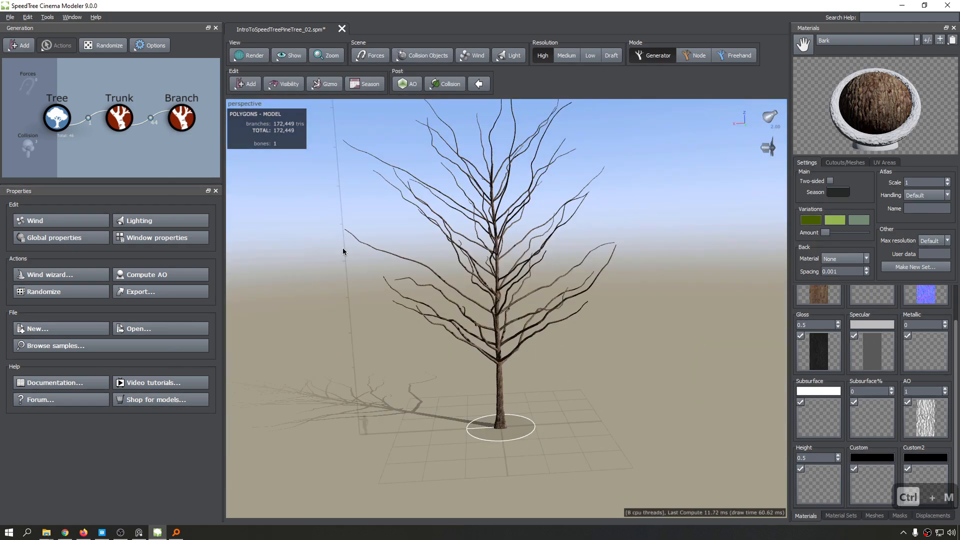
Step: Set the Branch generator's Extend parent option to Any and inspect the top of the trunk
{"action": "left_click", "coordinate": [182, 120]}
{"action": "left_click_drag", "start_coordinate": [557, 337], "coordinate": [486, 308]}
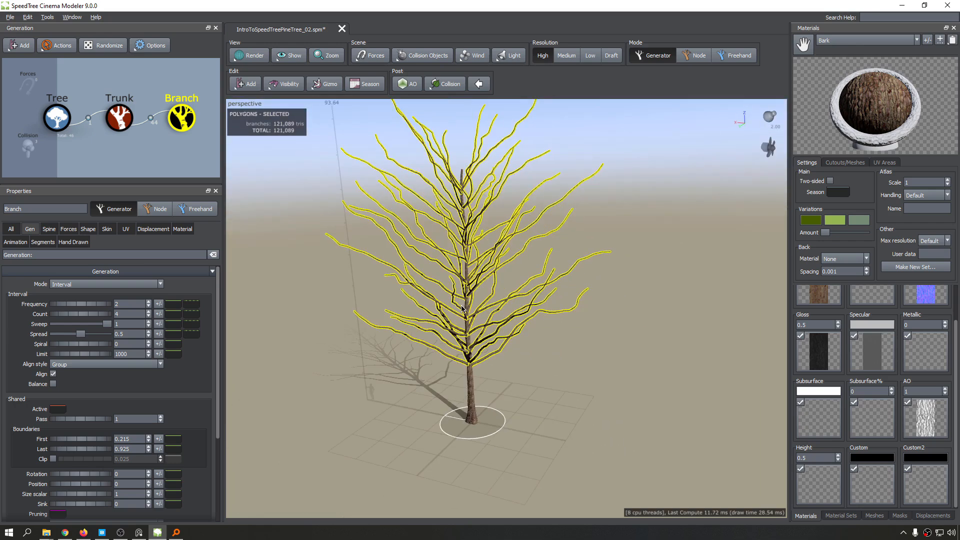
{"action": "scroll", "coordinate": [453, 318], "scroll_direction": "up", "scroll_amount": 5}
{"action": "scroll", "coordinate": [465, 335], "scroll_direction": "down", "scroll_amount": 5}
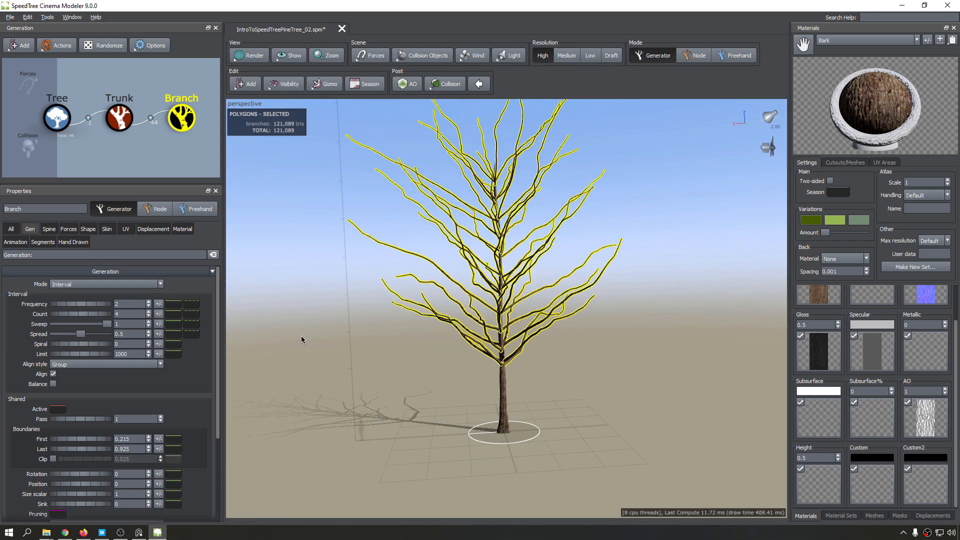
{"action": "scroll", "coordinate": [52, 394], "scroll_direction": "down", "scroll_amount": 4}
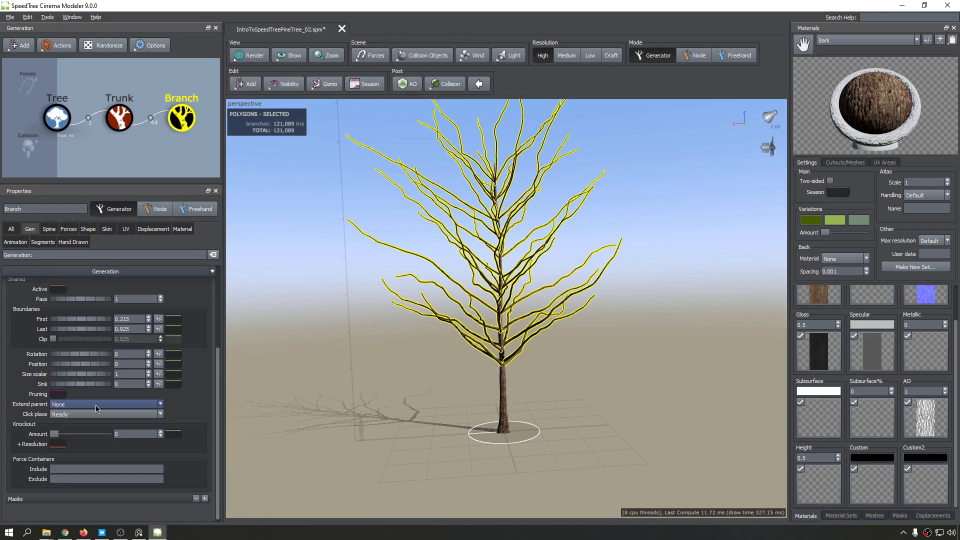
{"action": "left_click", "coordinate": [96, 406]}
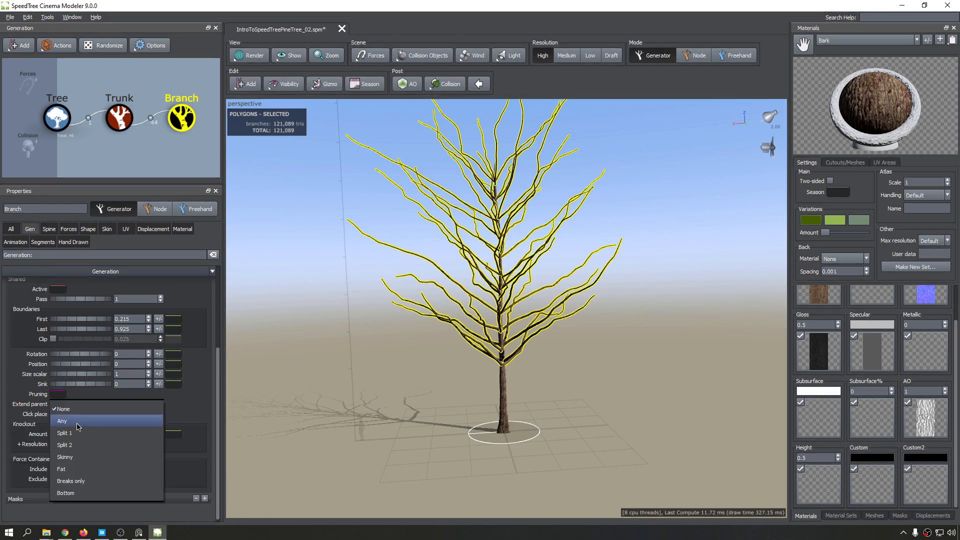
{"action": "left_click", "coordinate": [77, 424]}
{"action": "left_click_drag", "start_coordinate": [597, 239], "coordinate": [562, 264]}
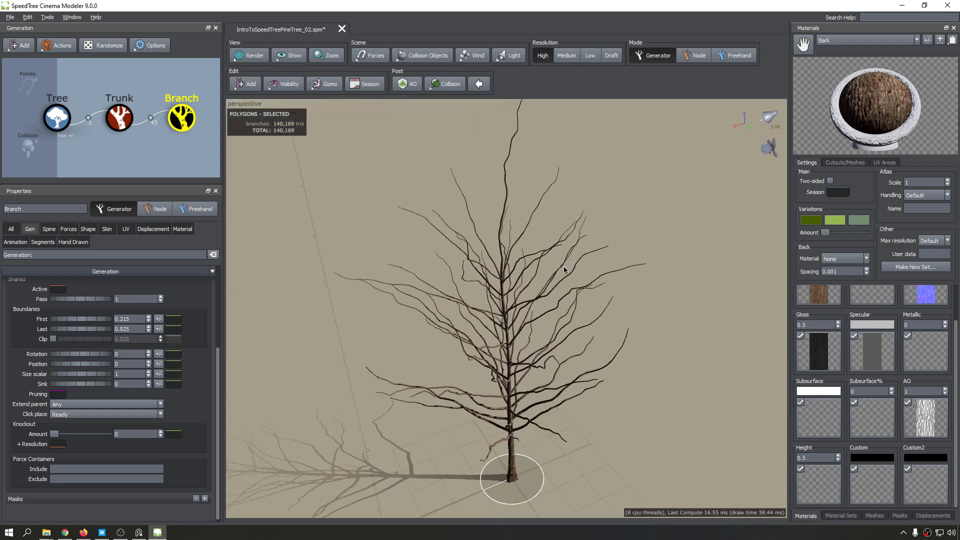
{"action": "scroll", "coordinate": [471, 216], "scroll_direction": "down", "scroll_amount": 4}
{"action": "scroll", "coordinate": [471, 219], "scroll_direction": "up", "scroll_amount": 4}
{"action": "scroll", "coordinate": [481, 262], "scroll_direction": "up", "scroll_amount": 6}
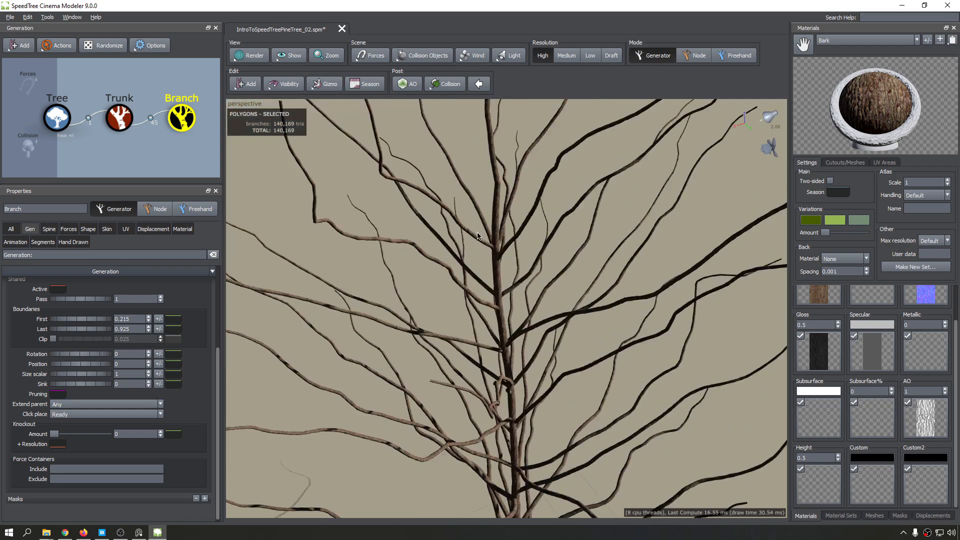
{"action": "scroll", "coordinate": [481, 261], "scroll_direction": "down", "scroll_amount": 5}
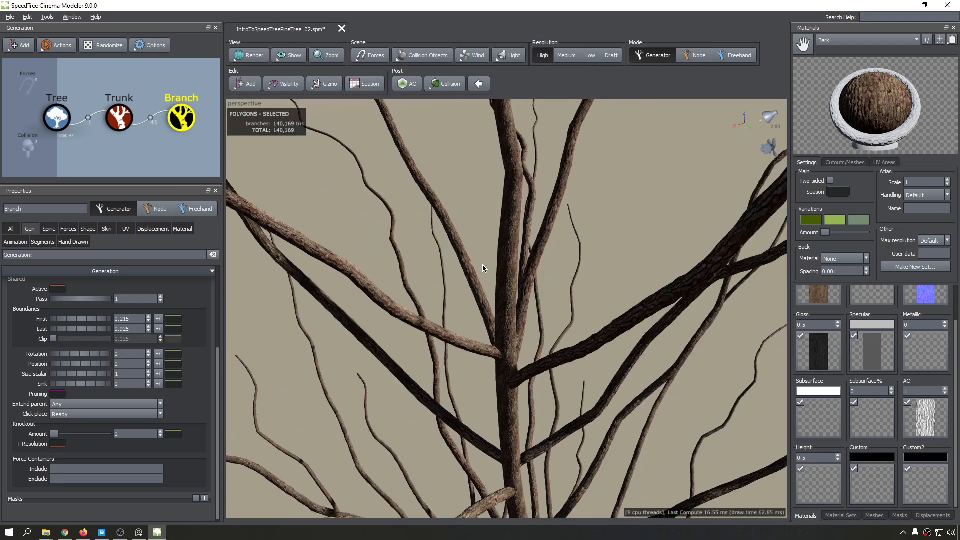
Step: Switch the Branch generator's Extend parent option to None and back to Any to compare the trunk's top end
{"action": "left_click", "coordinate": [93, 404]}
{"action": "left_click", "coordinate": [88, 400]}
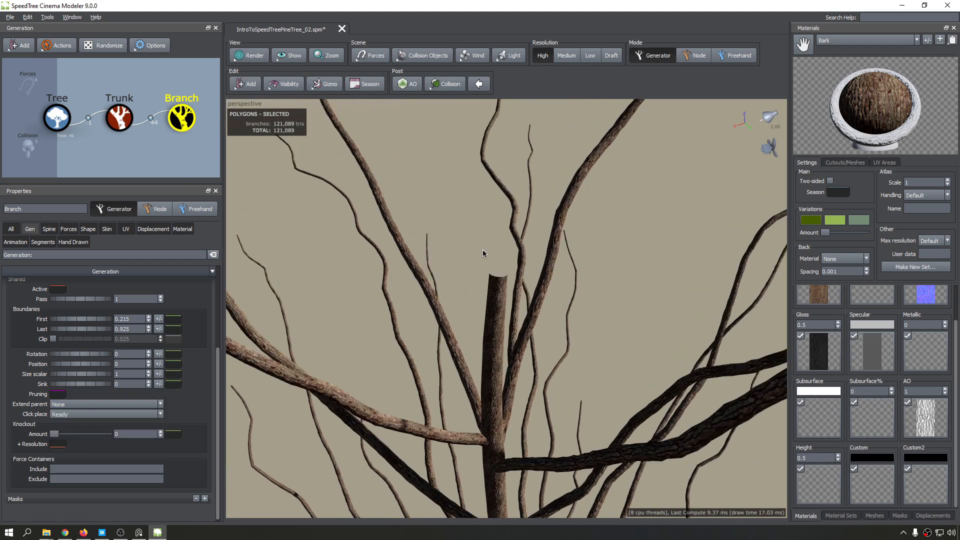
{"action": "left_click", "coordinate": [88, 404]}
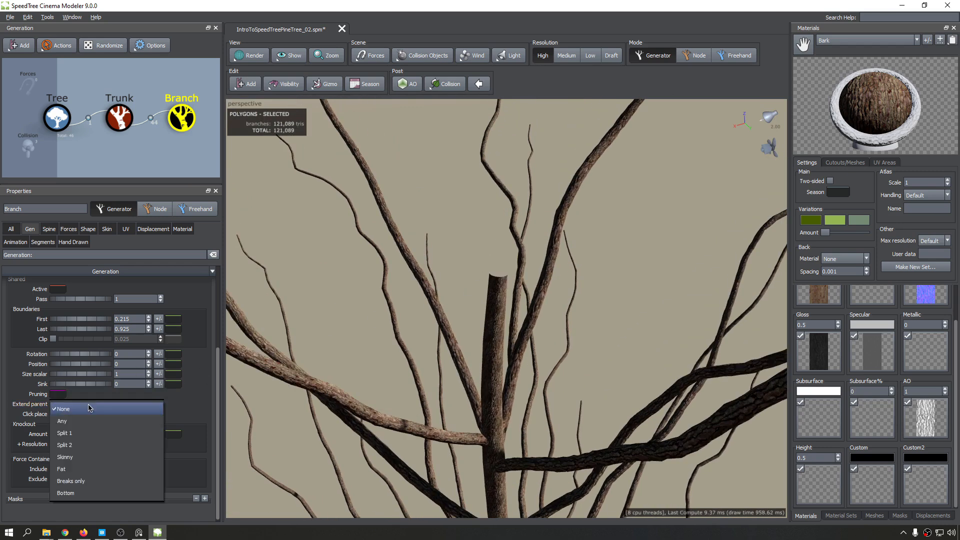
{"action": "left_click", "coordinate": [80, 418]}
{"action": "left_click_drag", "start_coordinate": [436, 321], "coordinate": [539, 231]}
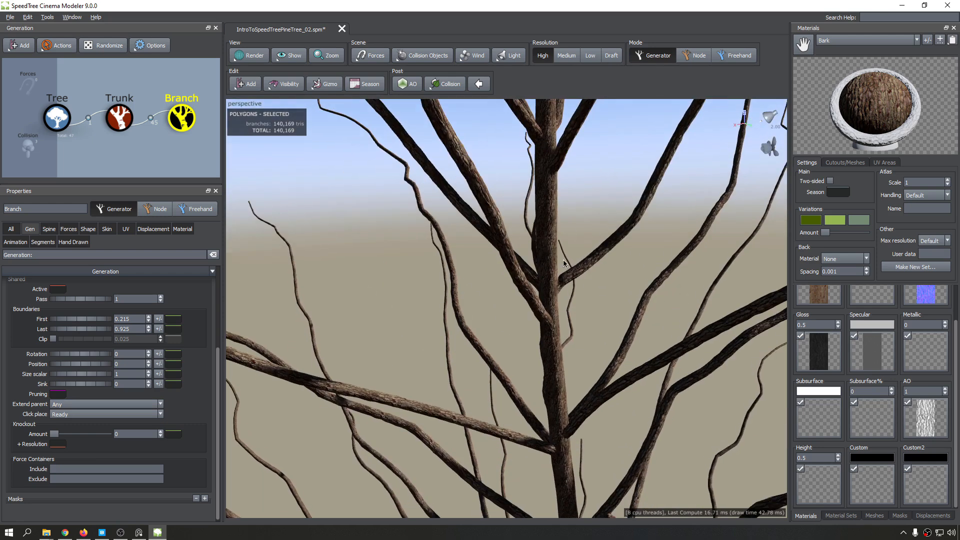
{"action": "scroll", "coordinate": [564, 260], "scroll_direction": "down", "scroll_amount": 7}
{"action": "scroll", "coordinate": [492, 270], "scroll_direction": "down", "scroll_amount": 1}
{"action": "left_click_drag", "start_coordinate": [439, 226], "coordinate": [424, 196]}
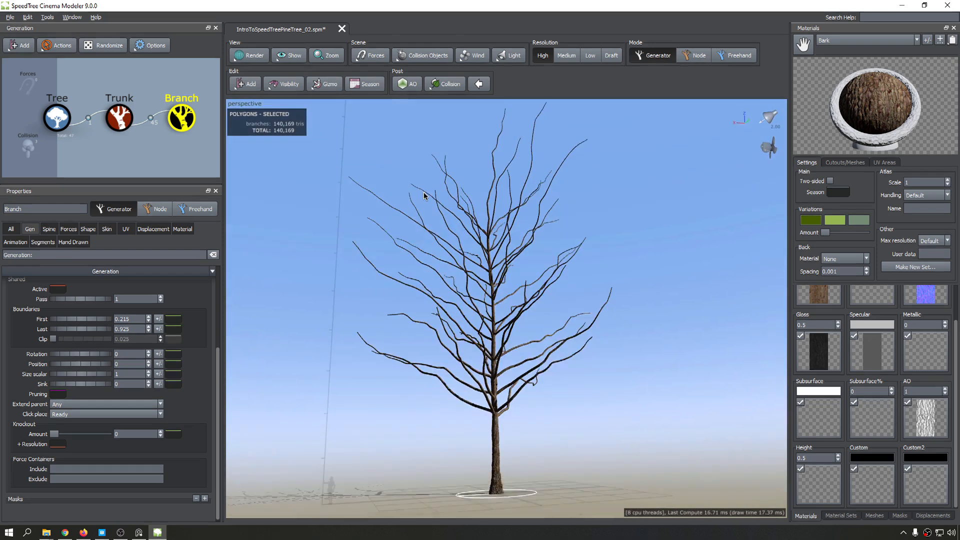
Step: Set the Branch generator's Last boundary to 0.98 and clear the selection
{"action": "scroll", "coordinate": [199, 360], "scroll_direction": "up", "scroll_amount": 3}
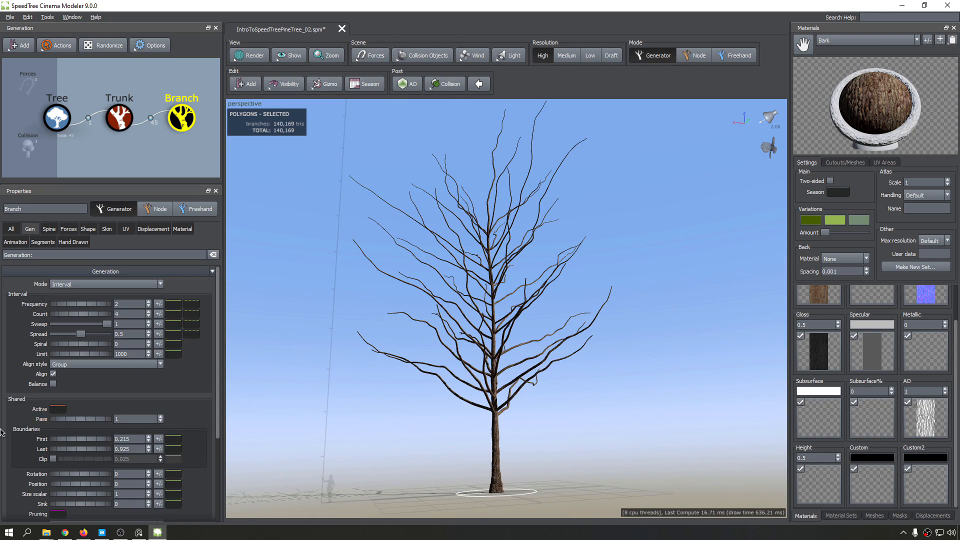
{"action": "left_click_drag", "start_coordinate": [469, 384], "coordinate": [391, 381]}
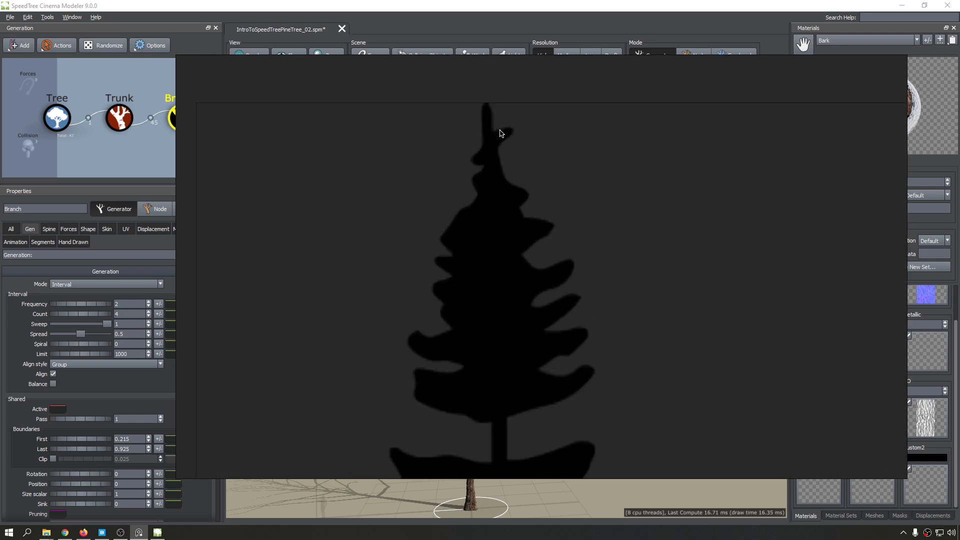
{"action": "key", "text": "ctrl+m"}
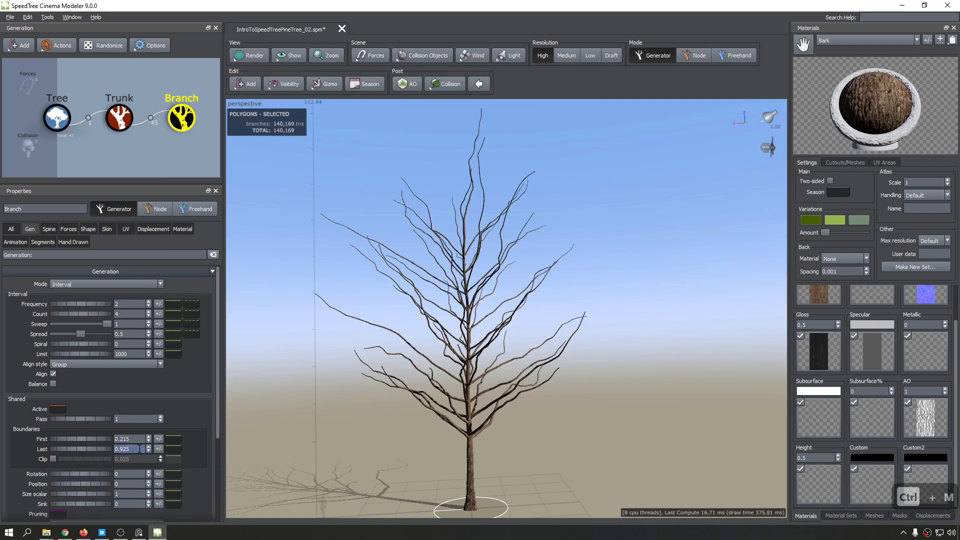
{"action": "middle_click_drag", "start_coordinate": [424, 422], "coordinate": [379, 302]}
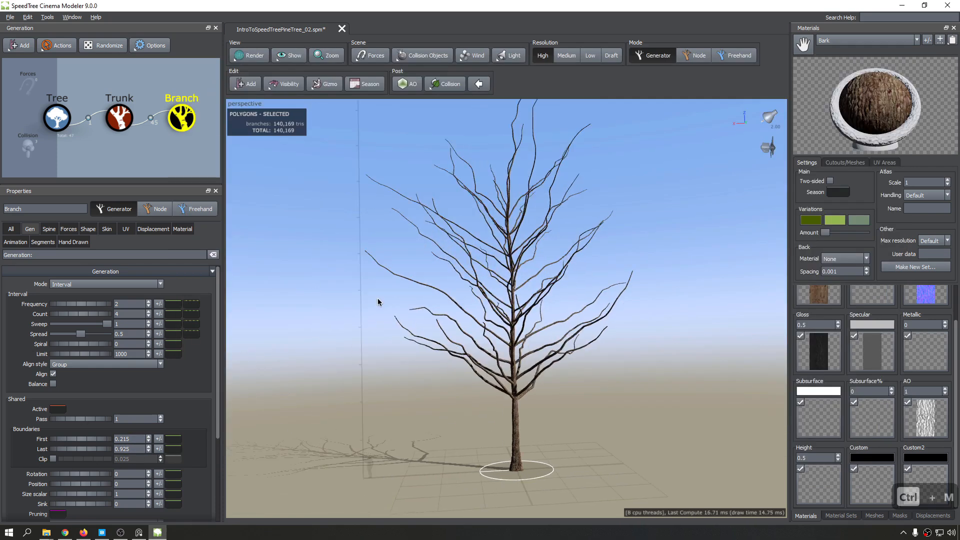
{"action": "left_click_drag", "start_coordinate": [379, 302], "coordinate": [370, 289]}
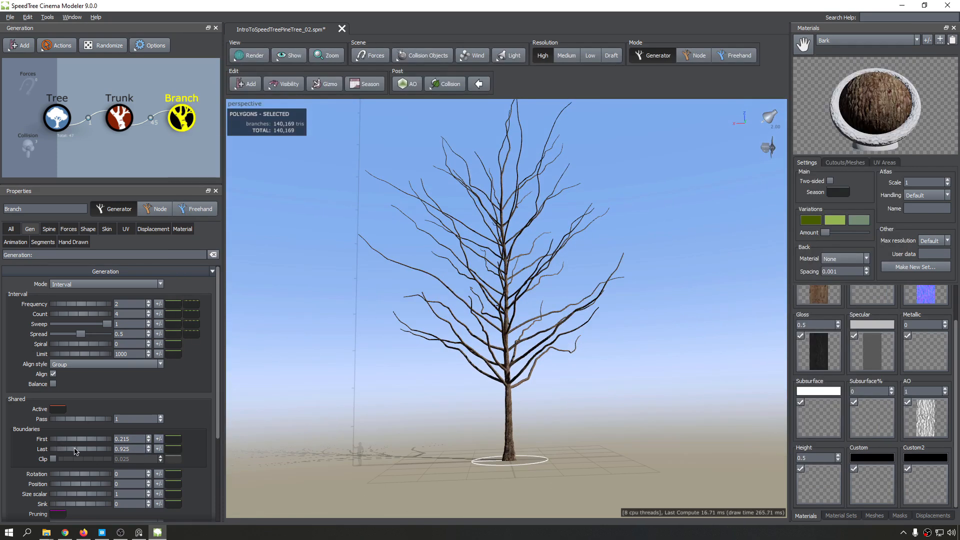
{"action": "left_click_drag", "start_coordinate": [75, 451], "coordinate": [78, 451]}
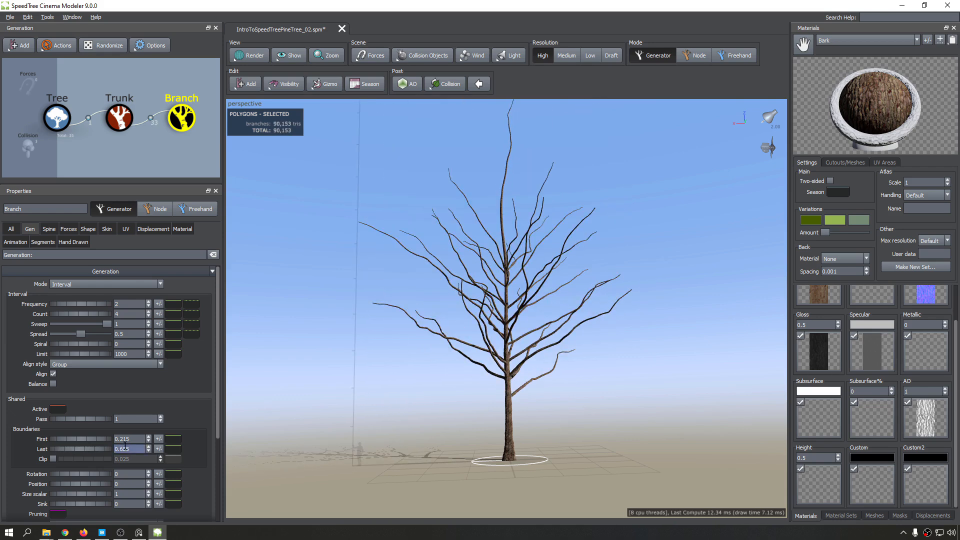
{"action": "type", "text": "0.98"}
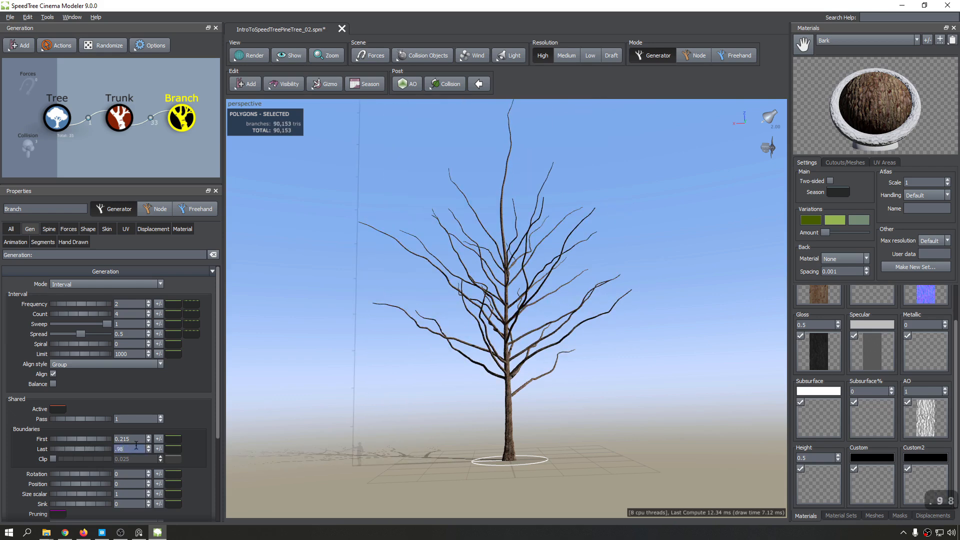
{"action": "key", "text": "Return"}
{"action": "left_click", "coordinate": [438, 454]}
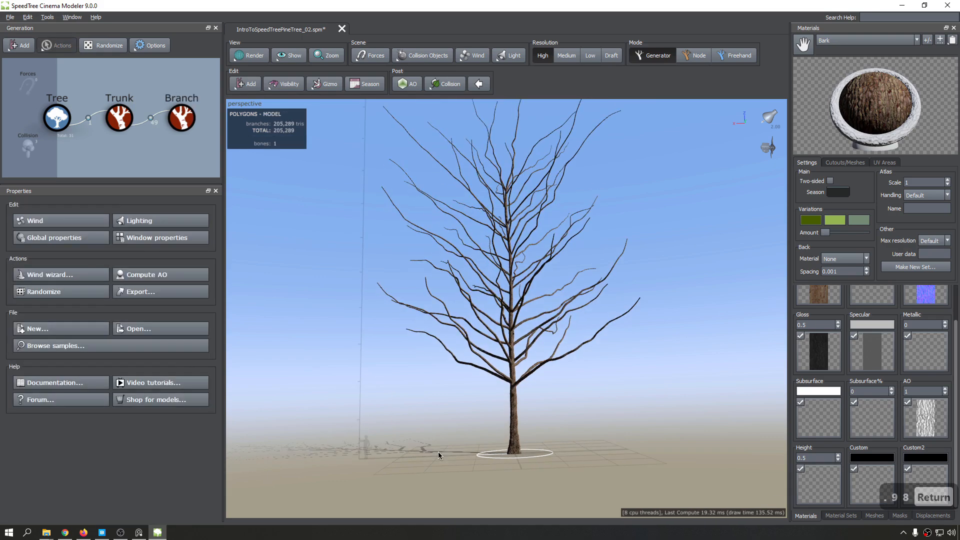
Step: Inspect the branch distribution from another side and switch the editing mode to Node
{"action": "left_click_drag", "start_coordinate": [366, 443], "coordinate": [485, 434]}
{"action": "scroll", "coordinate": [595, 434], "scroll_direction": "up", "scroll_amount": 4}
{"action": "scroll", "coordinate": [521, 383], "scroll_direction": "up", "scroll_amount": 3}
{"action": "scroll", "coordinate": [484, 401], "scroll_direction": "down", "scroll_amount": 4}
{"action": "double_click", "coordinate": [421, 449]}
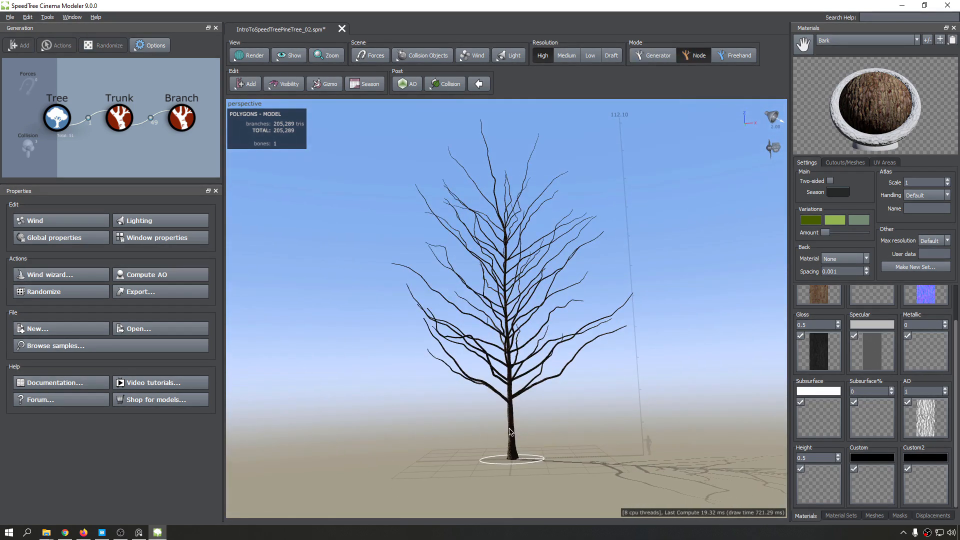
Step: Switch the editing mode to Generator and select the Branch generator through one of the tree's lowest branches
{"action": "left_click", "coordinate": [509, 426]}
{"action": "scroll", "coordinate": [509, 426], "scroll_direction": "up", "scroll_amount": 3}
{"action": "scroll", "coordinate": [509, 426], "scroll_direction": "up", "scroll_amount": 3}
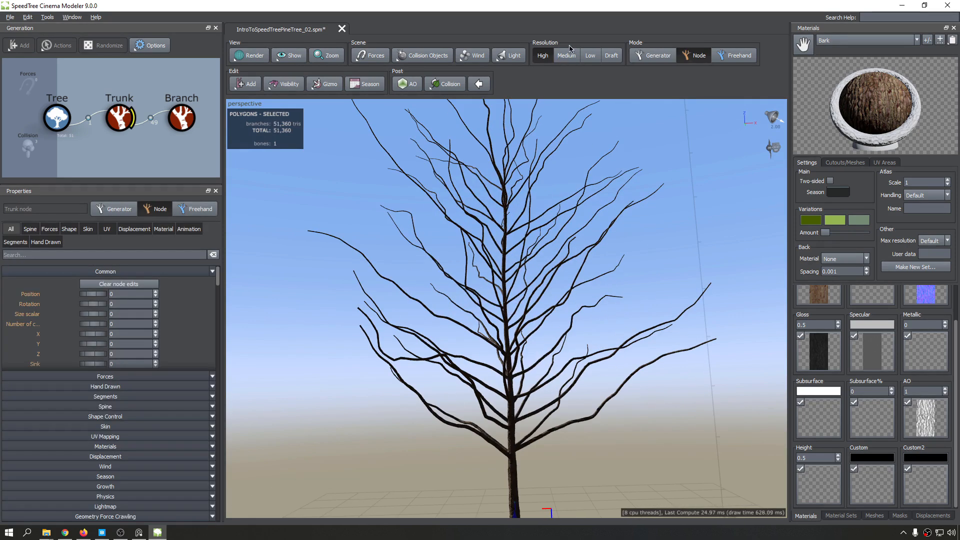
{"action": "left_click", "coordinate": [653, 58]}
{"action": "left_click_drag", "start_coordinate": [473, 411], "coordinate": [484, 344]}
{"action": "left_click", "coordinate": [566, 274]}
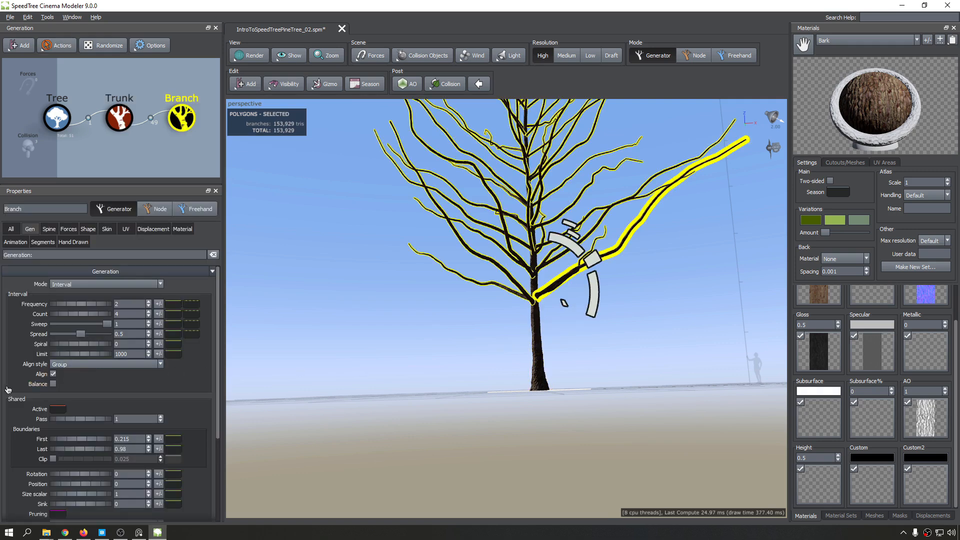
Step: Try First boundary values of 0.615, 0.1 and 0.15 on the Branch generator
{"action": "left_click_drag", "start_coordinate": [103, 440], "coordinate": [109, 440]}
{"action": "double_click", "coordinate": [123, 439]}
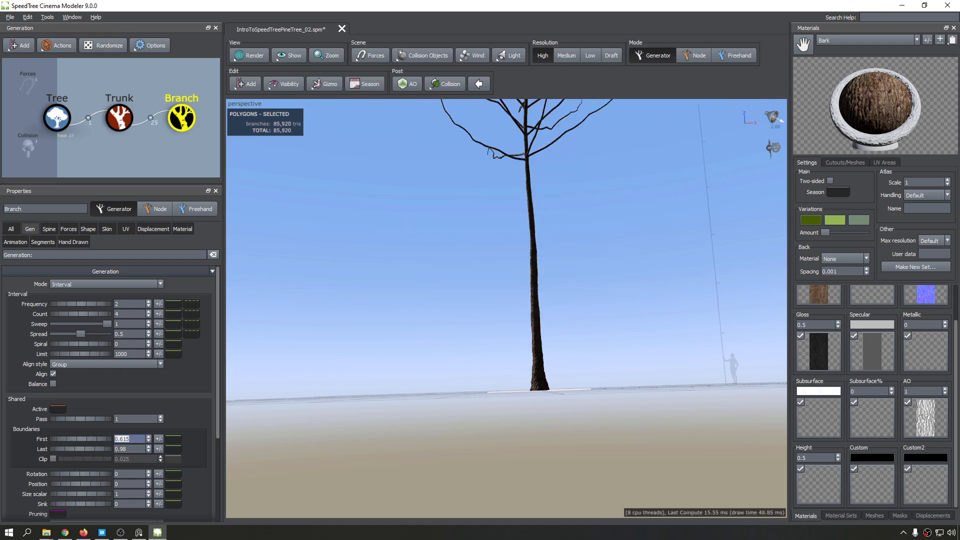
{"action": "type", "text": "0.1"}
{"action": "key", "text": "Return"}
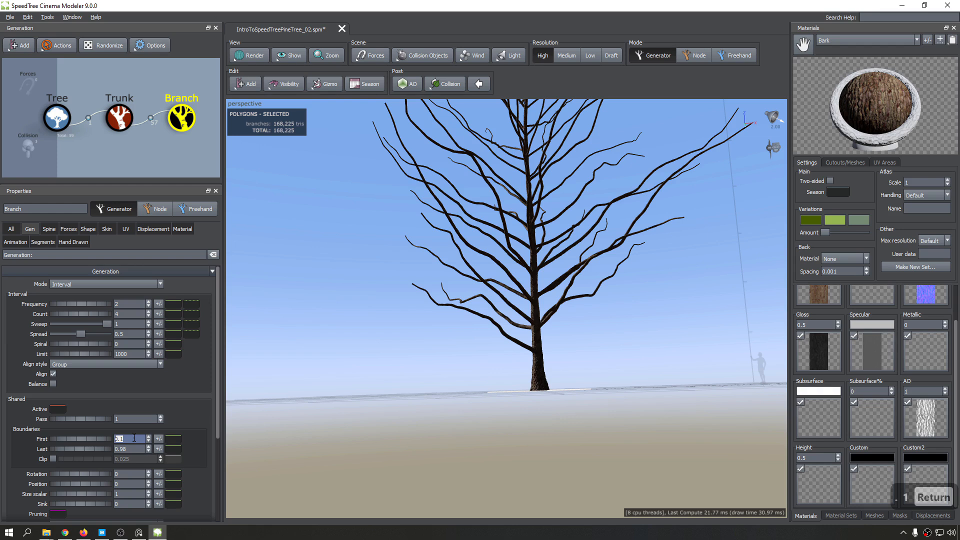
{"action": "type", "text": "."}
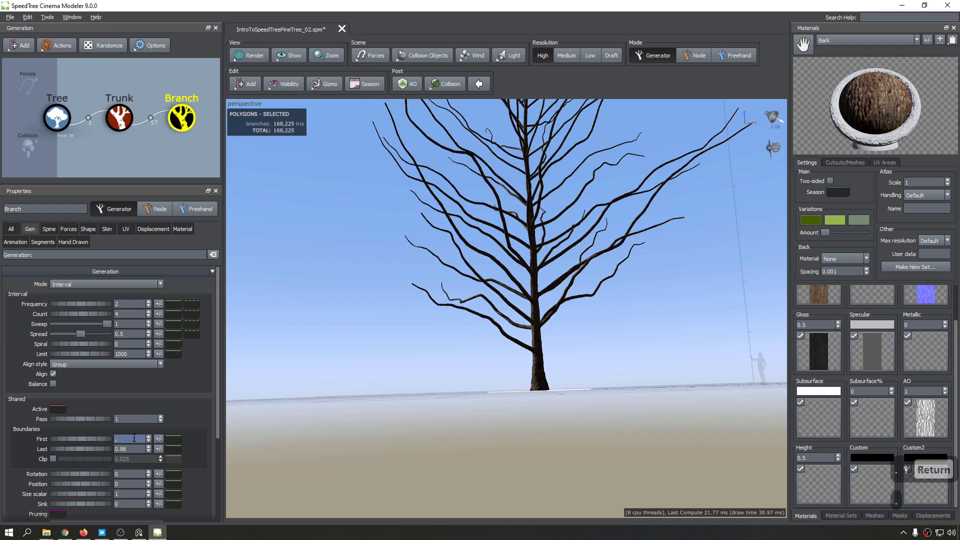
{"action": "type", "text": "15"}
{"action": "key", "text": "Return"}
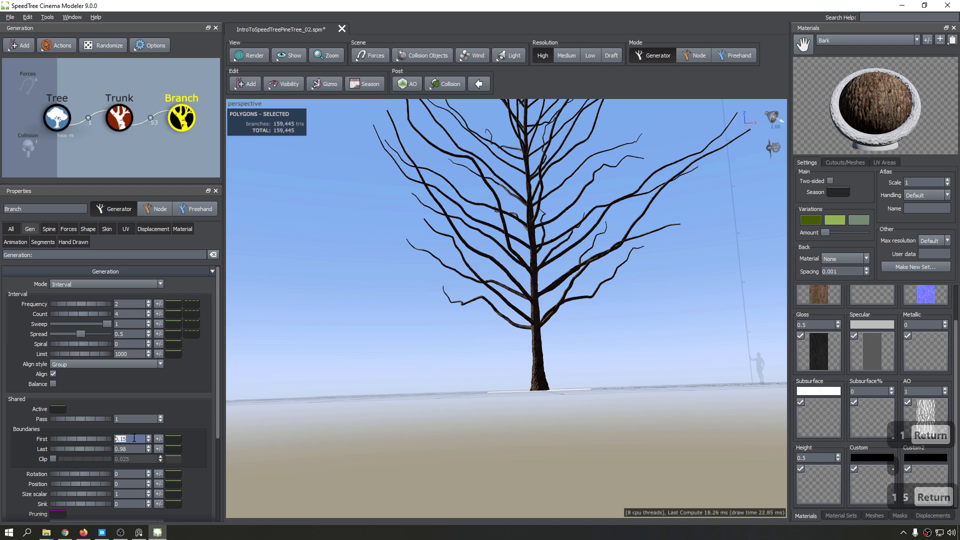
Step: Set the Branch generator's First boundary to 0.2, inspect the bare lower trunk and save the file
{"action": "type", "text": ".2"}
{"action": "key", "text": "Return"}
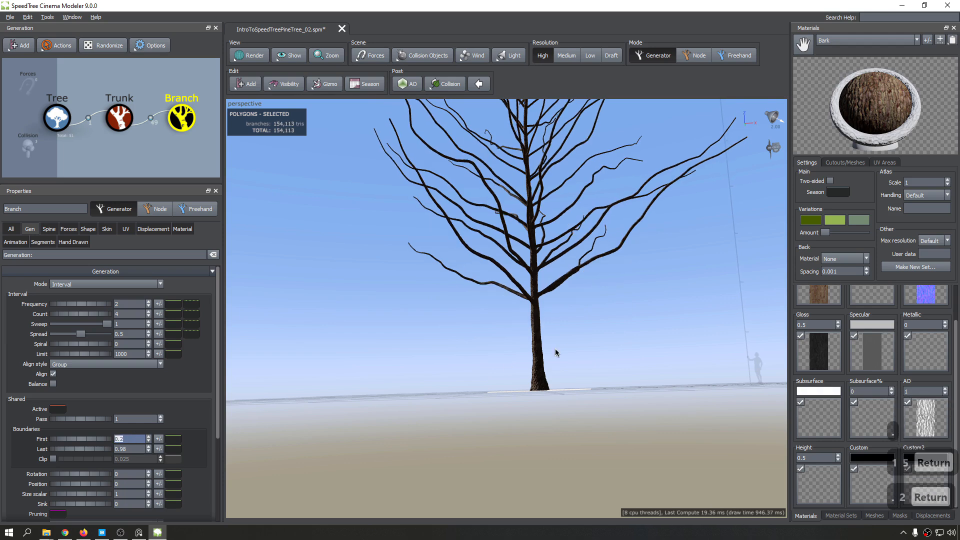
{"action": "left_click_drag", "start_coordinate": [555, 349], "coordinate": [558, 386]}
{"action": "middle_click_drag", "start_coordinate": [457, 304], "coordinate": [455, 339]}
{"action": "scroll", "coordinate": [455, 339], "scroll_direction": "up", "scroll_amount": 3}
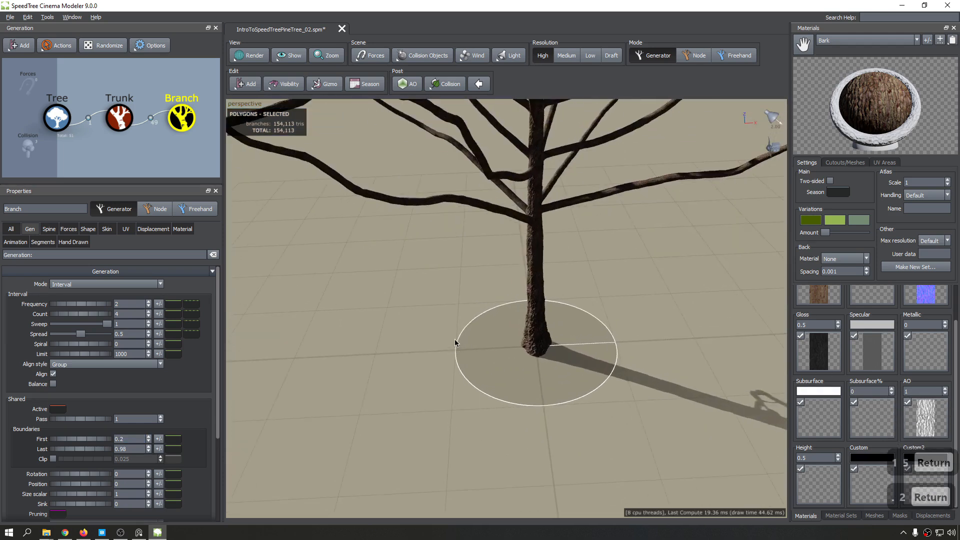
{"action": "scroll", "coordinate": [454, 339], "scroll_direction": "down", "scroll_amount": 5}
{"action": "left_click_drag", "start_coordinate": [454, 339], "coordinate": [532, 280]}
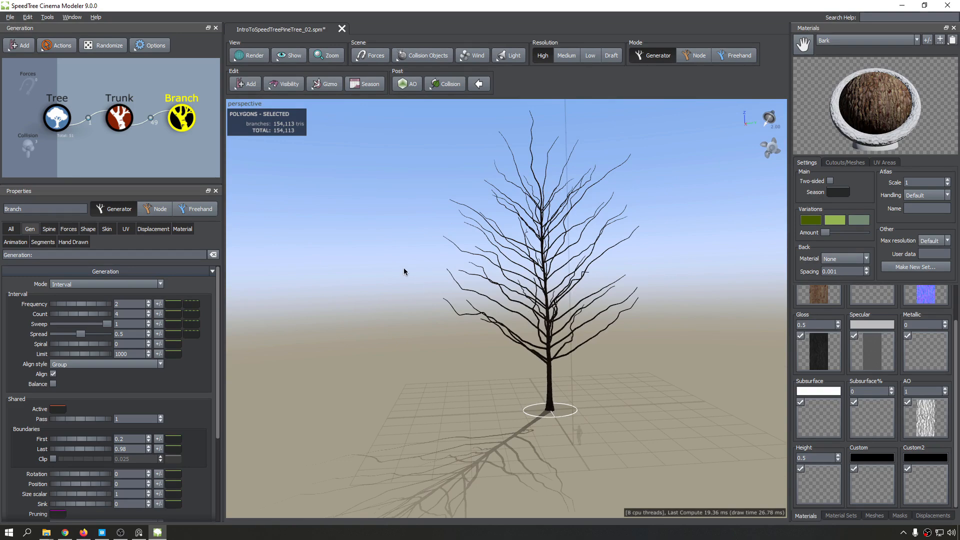
{"action": "left_click_drag", "start_coordinate": [404, 272], "coordinate": [527, 349]}
{"action": "key", "text": "ctrl+s"}
{"action": "scroll", "coordinate": [526, 349], "scroll_direction": "down", "scroll_amount": 4}
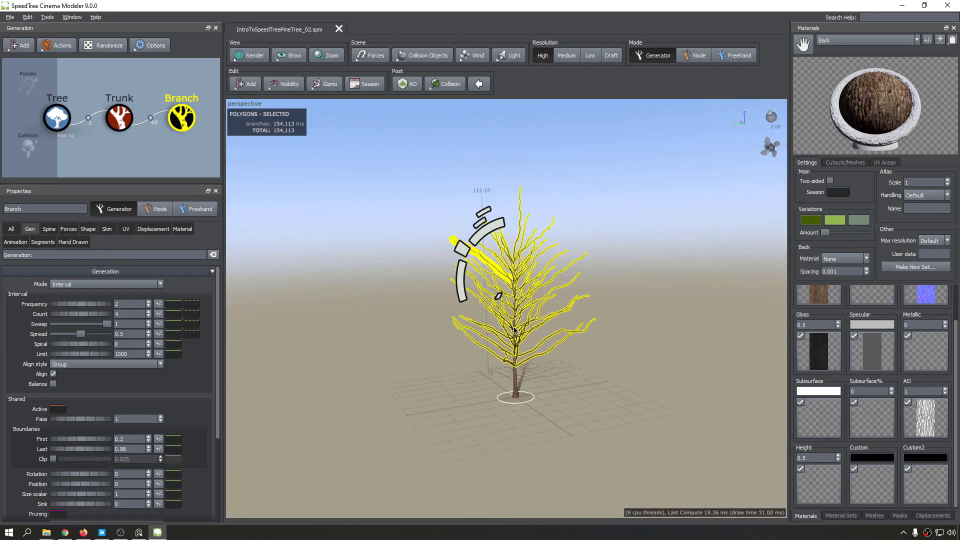
Step: Check the branch density around the tree and set the Branch generator's Frequency to 1
{"action": "left_click_drag", "start_coordinate": [545, 256], "coordinate": [594, 248]}
{"action": "scroll", "coordinate": [507, 293], "scroll_direction": "up", "scroll_amount": 3}
{"action": "left_click_drag", "start_coordinate": [507, 293], "coordinate": [521, 288]}
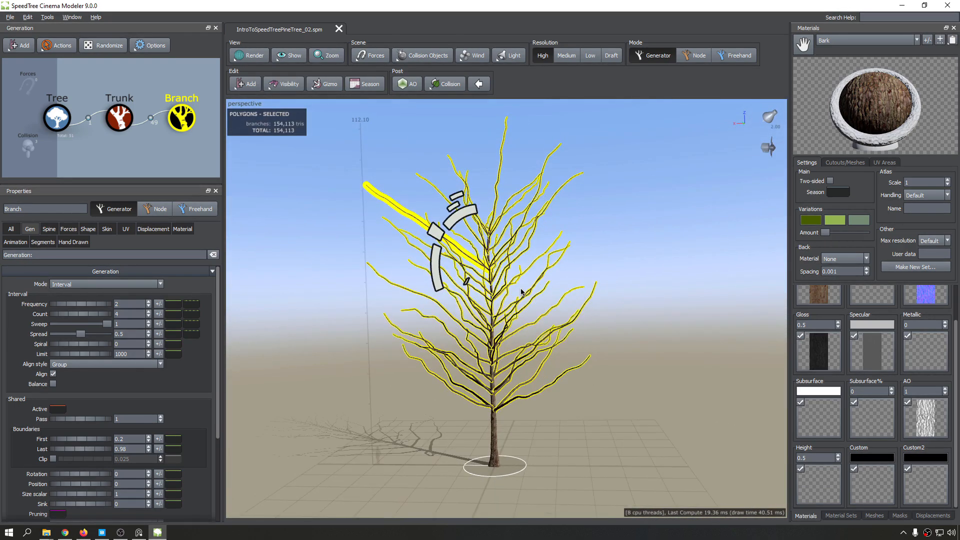
{"action": "key", "text": "space"}
{"action": "key", "text": "space"}
{"action": "middle_click_drag", "start_coordinate": [503, 279], "coordinate": [506, 259]}
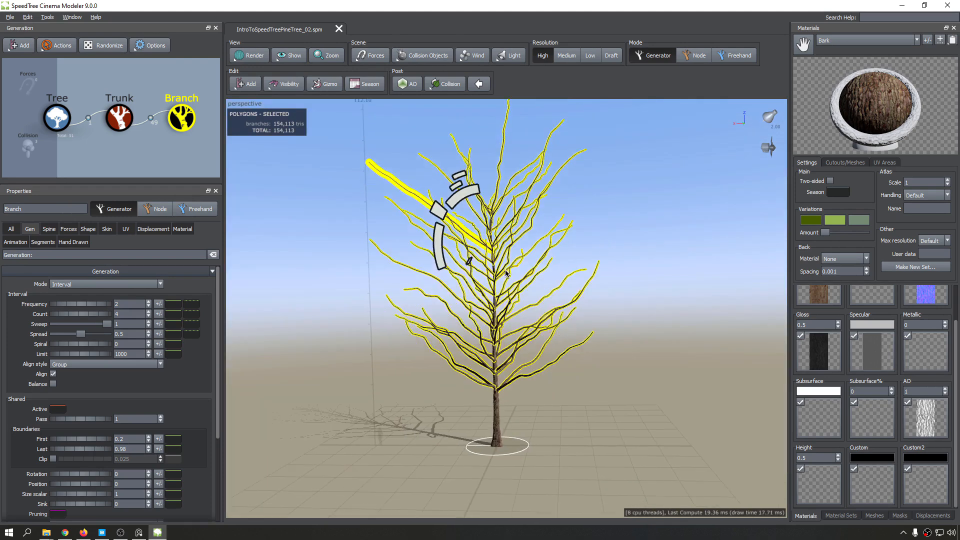
{"action": "left_click_drag", "start_coordinate": [537, 254], "coordinate": [564, 261]}
{"action": "middle_click_drag", "start_coordinate": [579, 340], "coordinate": [550, 346]}
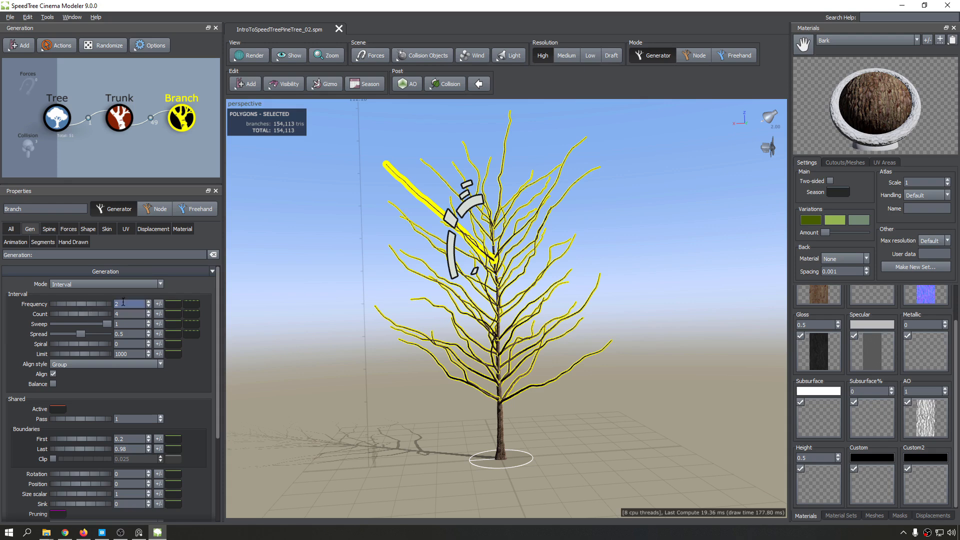
{"action": "type", "text": "1"}
{"action": "key", "text": "Return"}
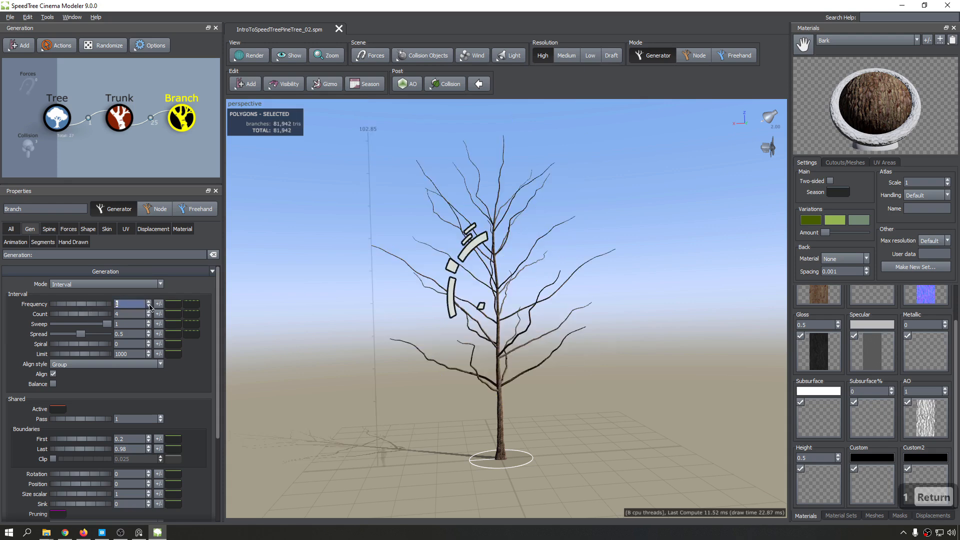
Step: Examine the lowest branch group up close and set the Branch generator's Spread to 0.651
{"action": "mouse_move", "coordinate": [481, 304]}
{"action": "left_mouse_down"}
{"action": "mouse_move", "coordinate": [613, 289]}
{"action": "mouse_move", "coordinate": [499, 299]}
{"action": "left_mouse_up"}
{"action": "left_click_drag", "start_coordinate": [461, 355], "coordinate": [429, 214]}
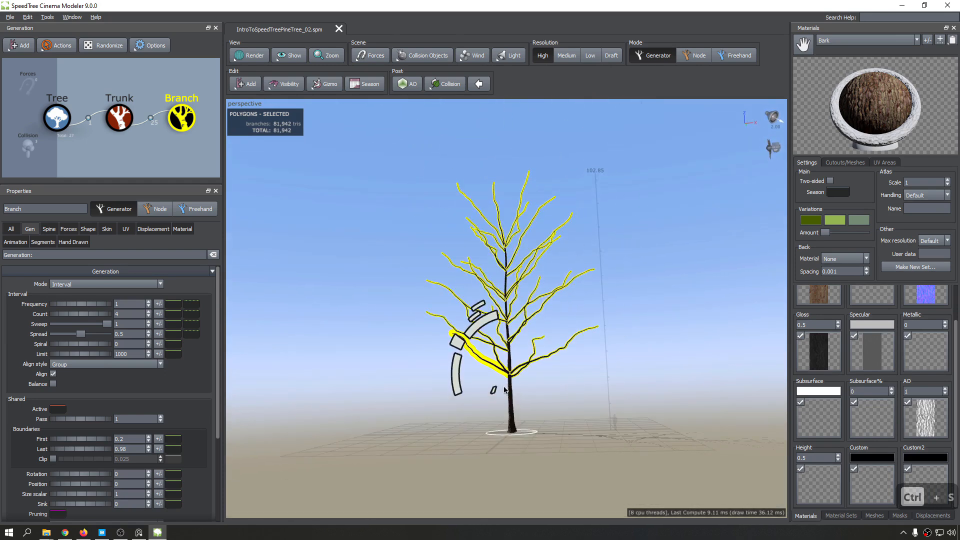
{"action": "scroll", "coordinate": [539, 394], "scroll_direction": "up", "scroll_amount": 5}
{"action": "middle_click_drag", "start_coordinate": [540, 395], "coordinate": [538, 295]}
{"action": "left_click_drag", "start_coordinate": [538, 295], "coordinate": [495, 284]}
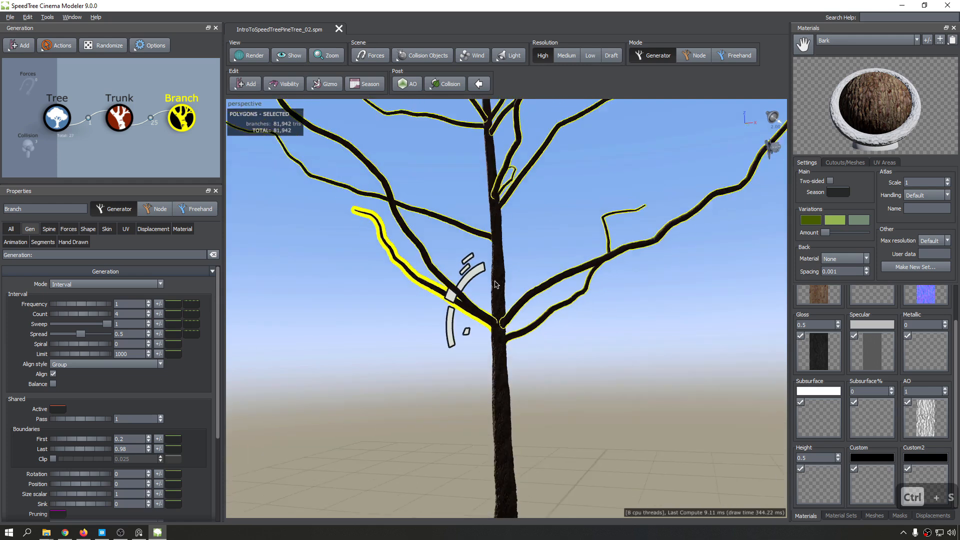
{"action": "scroll", "coordinate": [496, 287], "scroll_direction": "up", "scroll_amount": 3}
{"action": "left_click_drag", "start_coordinate": [531, 340], "coordinate": [601, 341]}
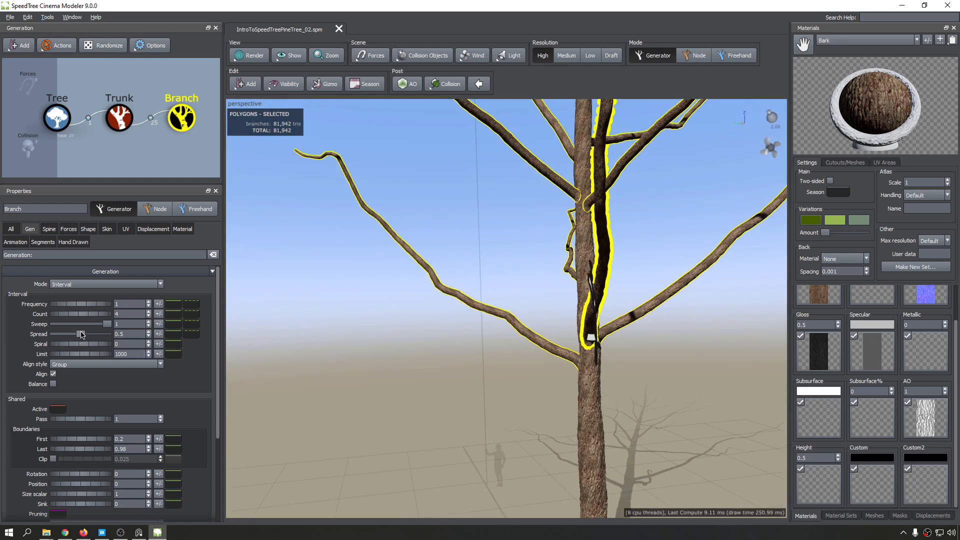
{"action": "left_click_drag", "start_coordinate": [81, 336], "coordinate": [89, 338]}
{"action": "left_click_drag", "start_coordinate": [405, 337], "coordinate": [474, 340]}
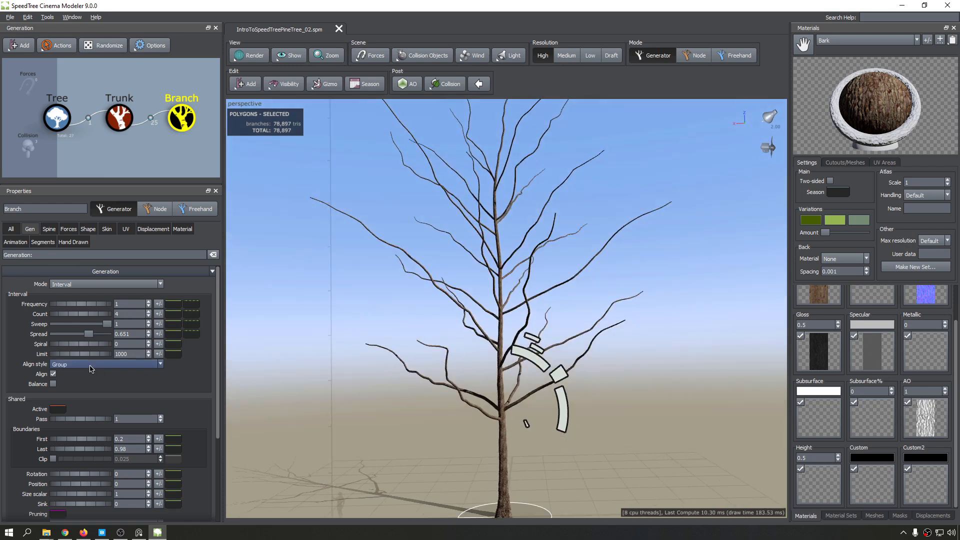
Step: Try a small variance on the Branch generator's Spiral and reset the variance to 0
{"action": "left_click", "coordinate": [159, 345]}
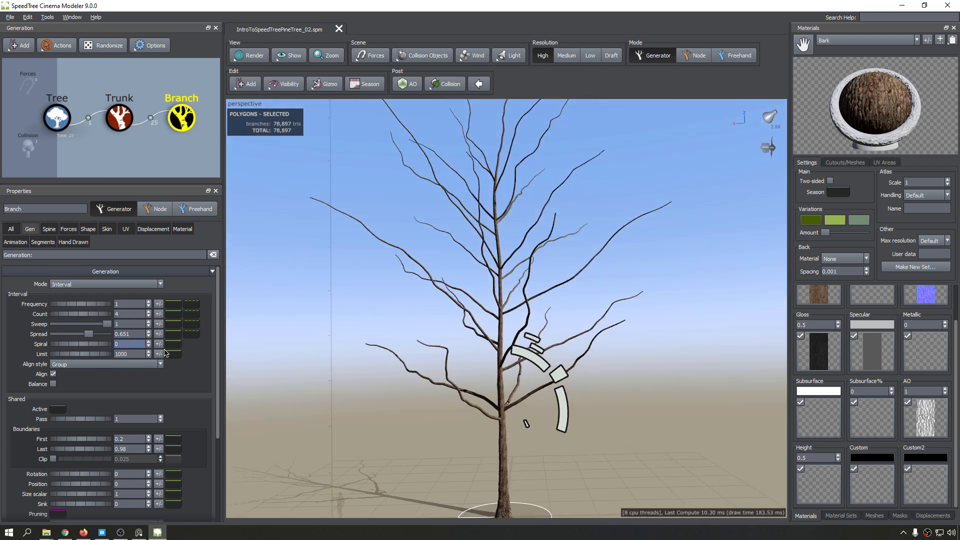
{"action": "left_click", "coordinate": [156, 344]}
{"action": "left_click_drag", "start_coordinate": [228, 357], "coordinate": [259, 360]}
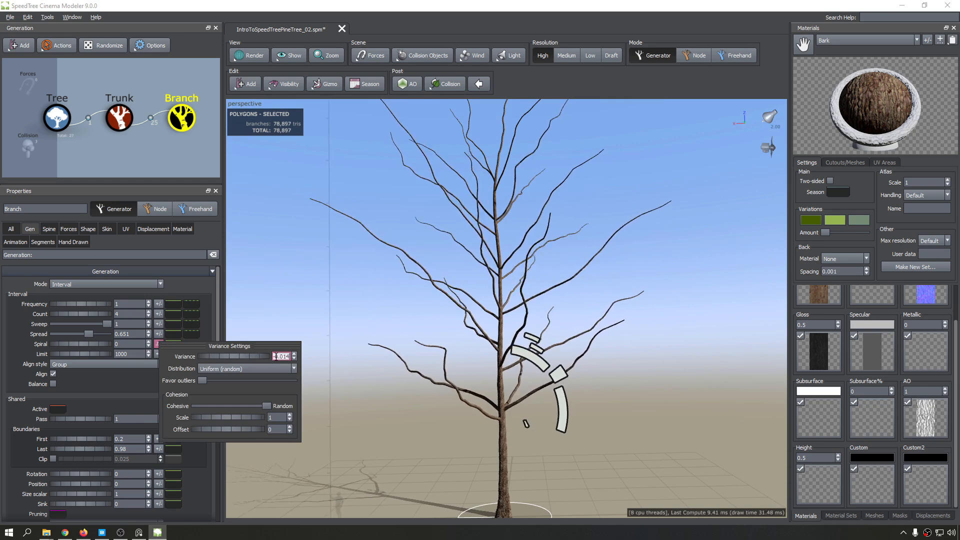
{"action": "key", "text": "ctrl+a"}
{"action": "type", "text": "0"}
{"action": "key", "text": "Return"}
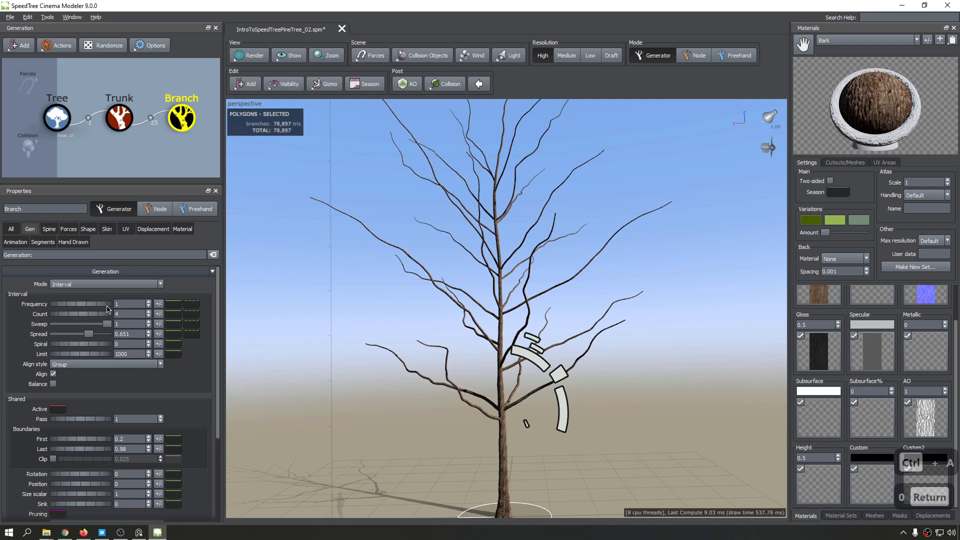
Step: Add a strong uniform random variance to the Branch generator's Spread and inspect the branches from above
{"action": "left_click", "coordinate": [160, 334]}
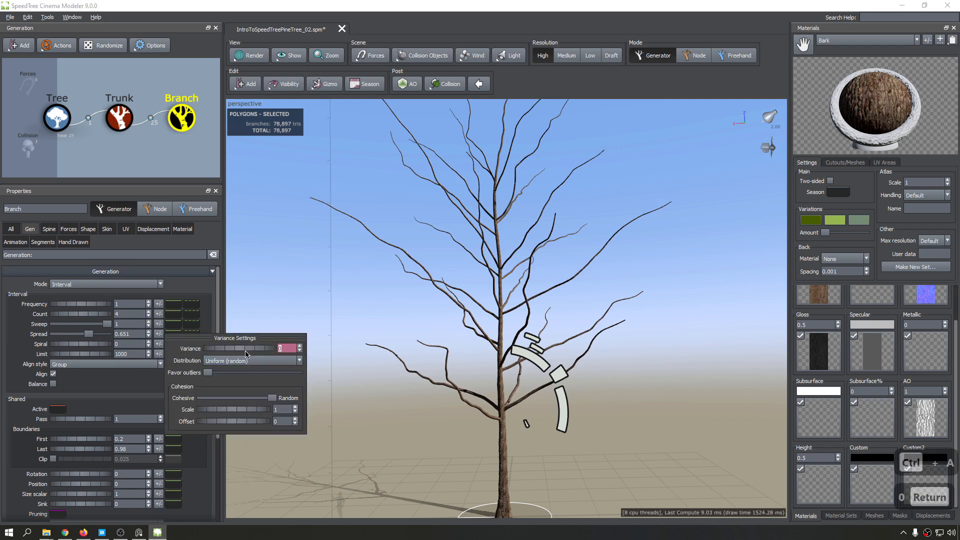
{"action": "left_click_drag", "start_coordinate": [246, 354], "coordinate": [487, 367]}
{"action": "left_click", "coordinate": [160, 335]}
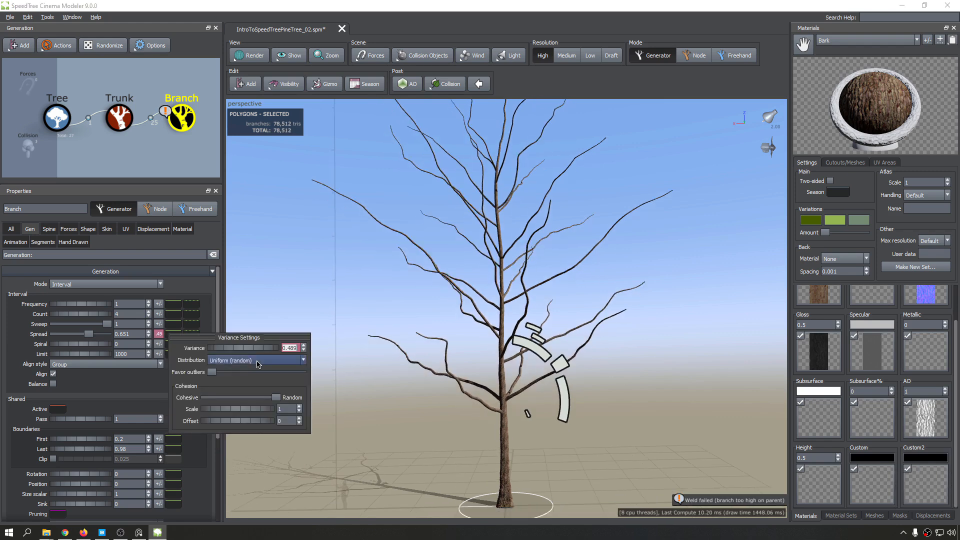
{"action": "left_click_drag", "start_coordinate": [247, 350], "coordinate": [778, 315]}
{"action": "left_click_drag", "start_coordinate": [437, 373], "coordinate": [497, 347]}
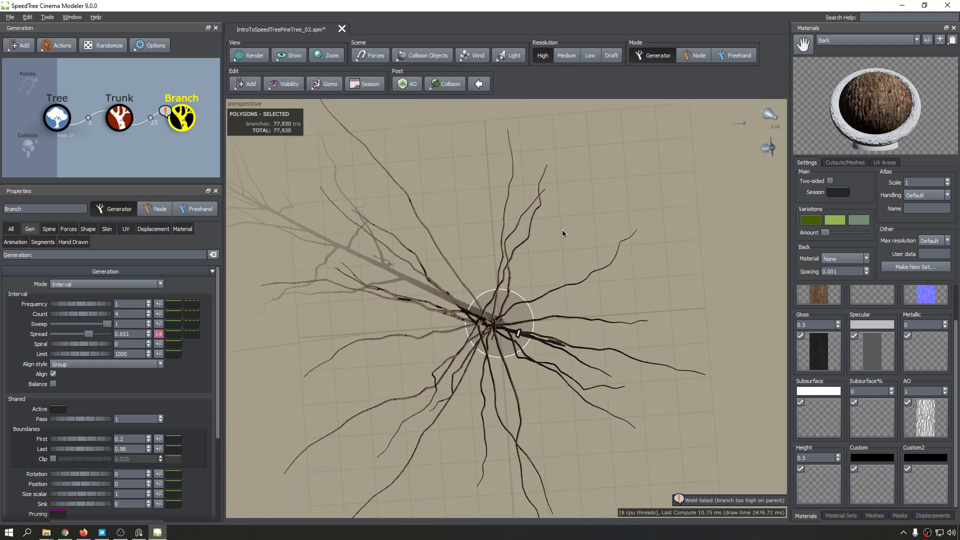
Step: In the XY plane view, set the Branch generator's Spiral to 0.18 with a variance of 0.993 and clear the selection
{"action": "key", "text": "space"}
{"action": "key", "text": "space"}
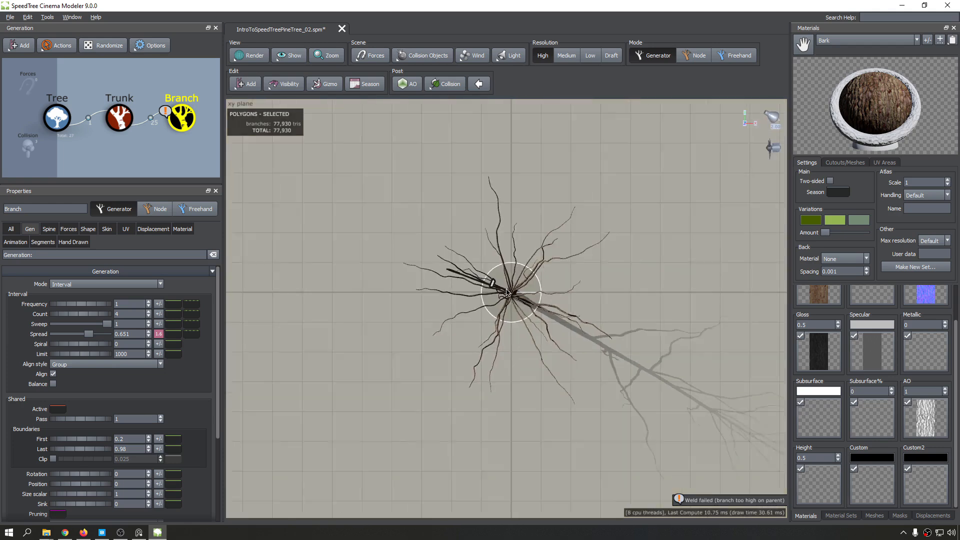
{"action": "scroll", "coordinate": [512, 291], "scroll_direction": "up", "scroll_amount": 3}
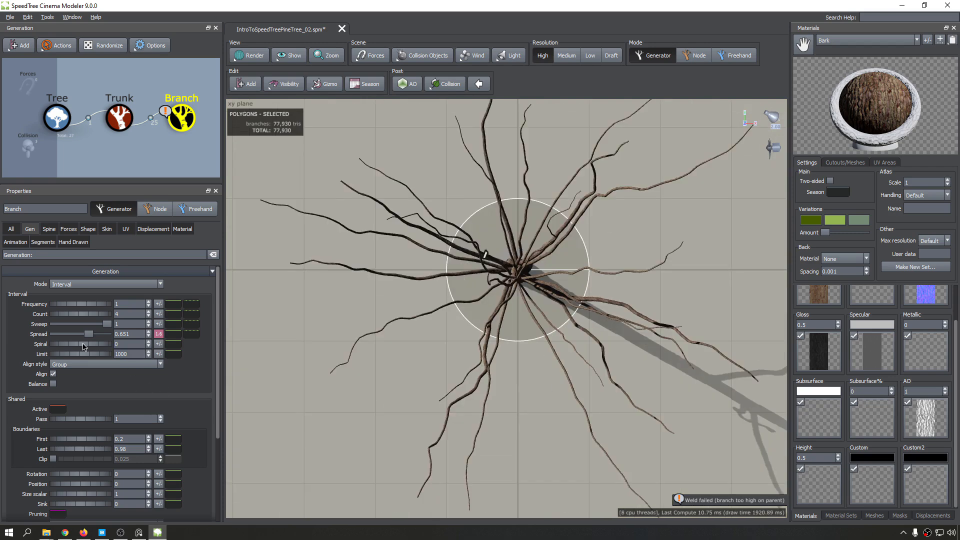
{"action": "left_click_drag", "start_coordinate": [83, 346], "coordinate": [99, 347]}
{"action": "left_click", "coordinate": [160, 344]}
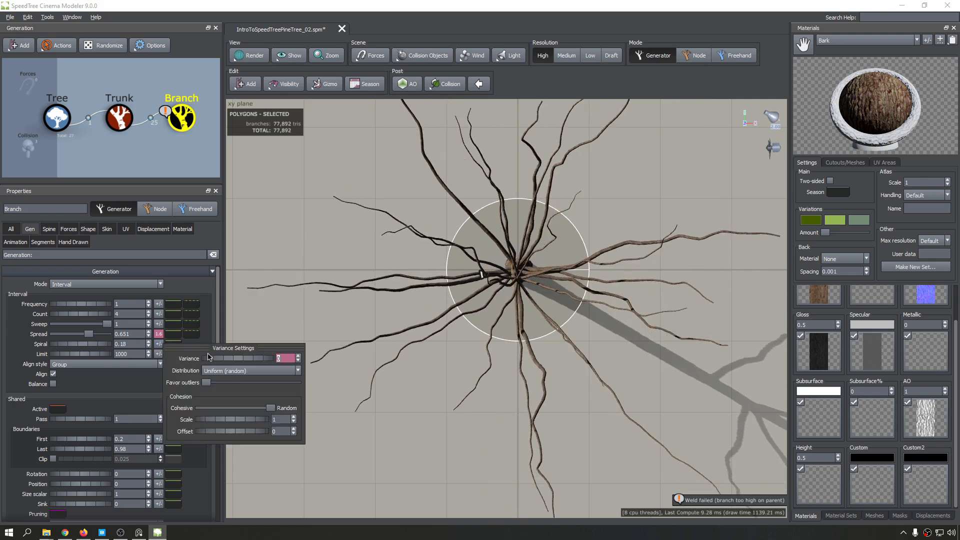
{"action": "left_click_drag", "start_coordinate": [227, 360], "coordinate": [518, 298]}
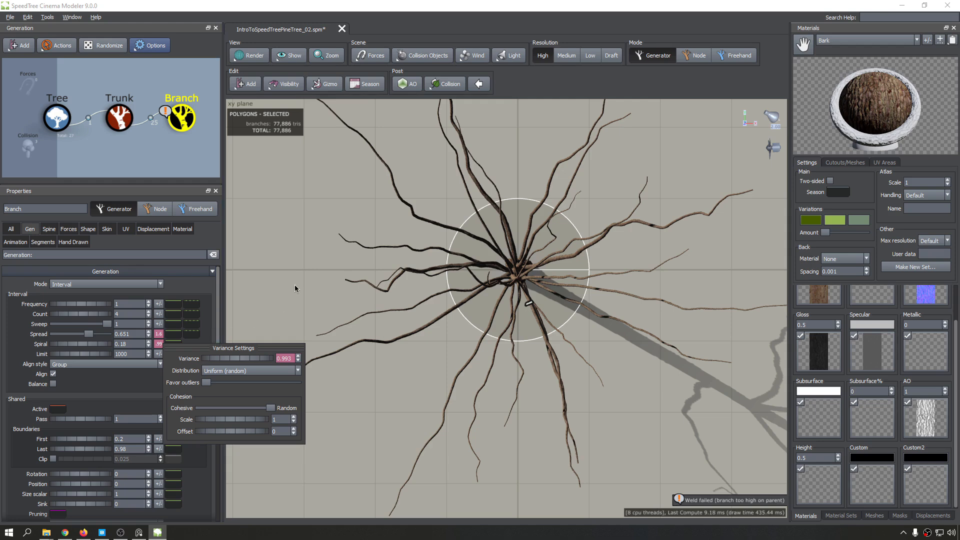
{"action": "left_click", "coordinate": [285, 272]}
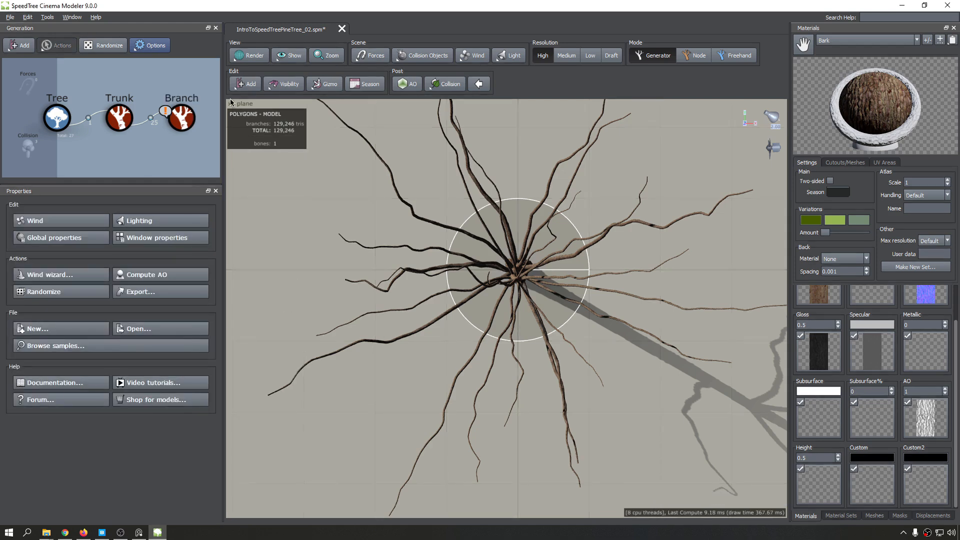
Step: Return to the perspective view of the whole tree and save the file
{"action": "left_click_drag", "start_coordinate": [539, 239], "coordinate": [490, 368]}
{"action": "key", "text": "ctrl+s"}
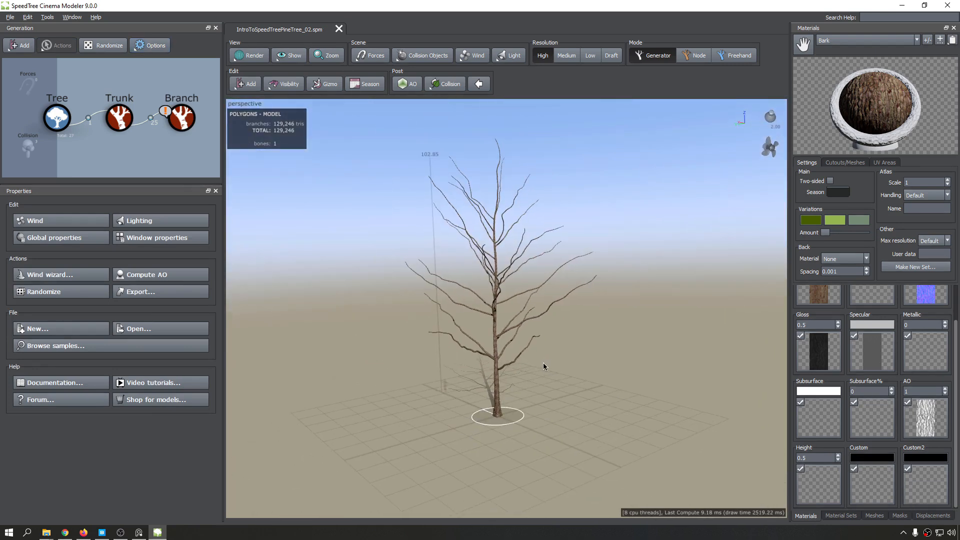
{"action": "scroll", "coordinate": [540, 315], "scroll_direction": "down", "scroll_amount": 1}
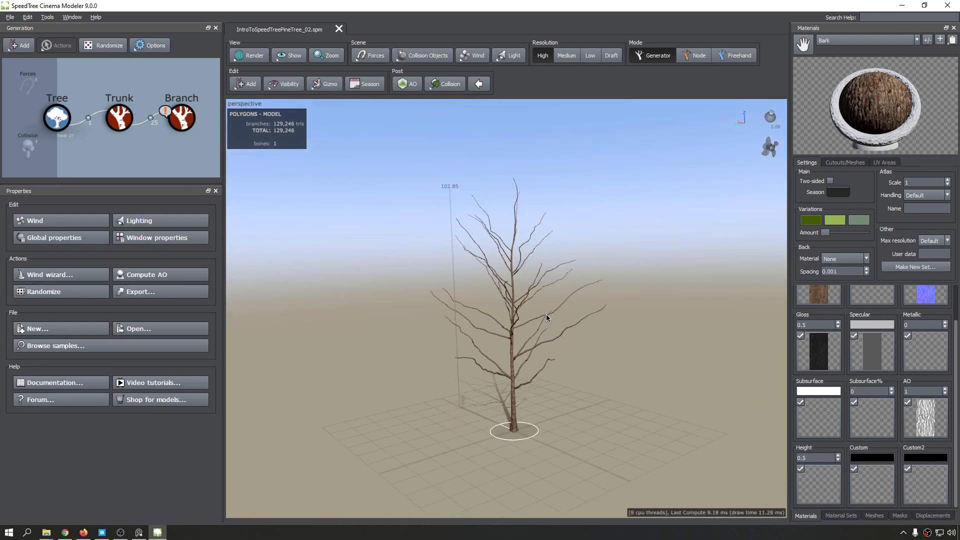
Step: Select the Branch generator from the tree and show its Spine properties
{"action": "left_click", "coordinate": [546, 314]}
{"action": "left_click_drag", "start_coordinate": [546, 314], "coordinate": [335, 415]}
{"action": "left_click", "coordinate": [49, 229]}
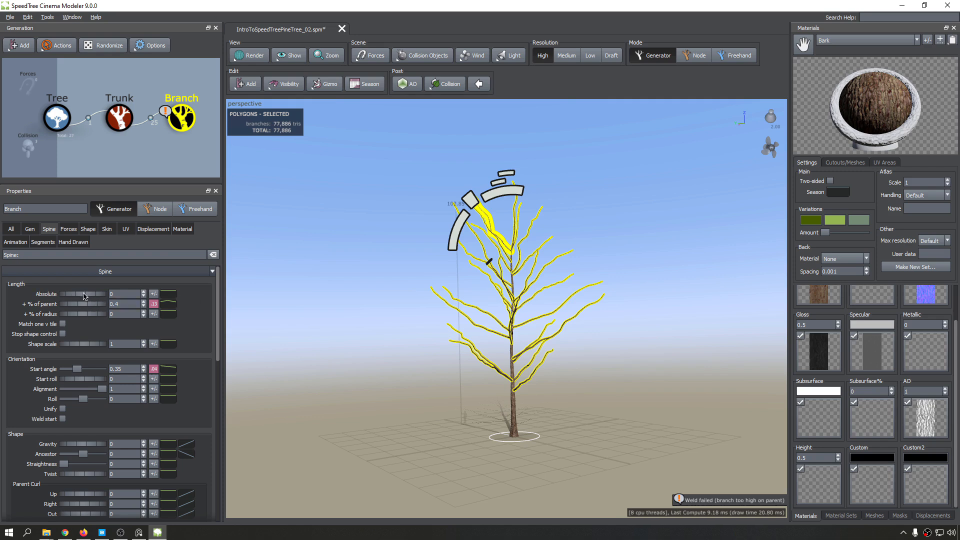
Step: Try an Absolute spine length of 0.47 on the Branch generator, undo it and inspect the branches up close
{"action": "left_click_drag", "start_coordinate": [84, 296], "coordinate": [48, 314]}
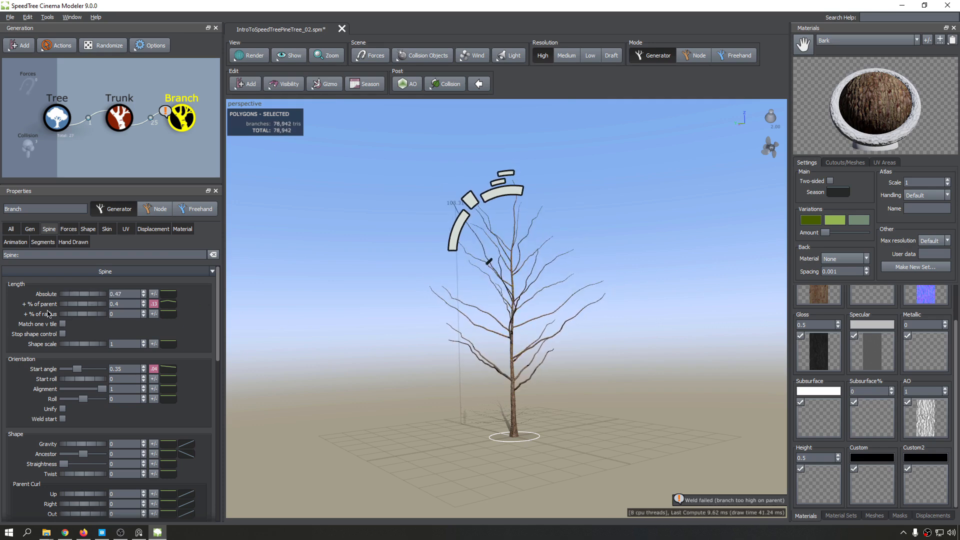
{"action": "key", "text": "ctrl+z"}
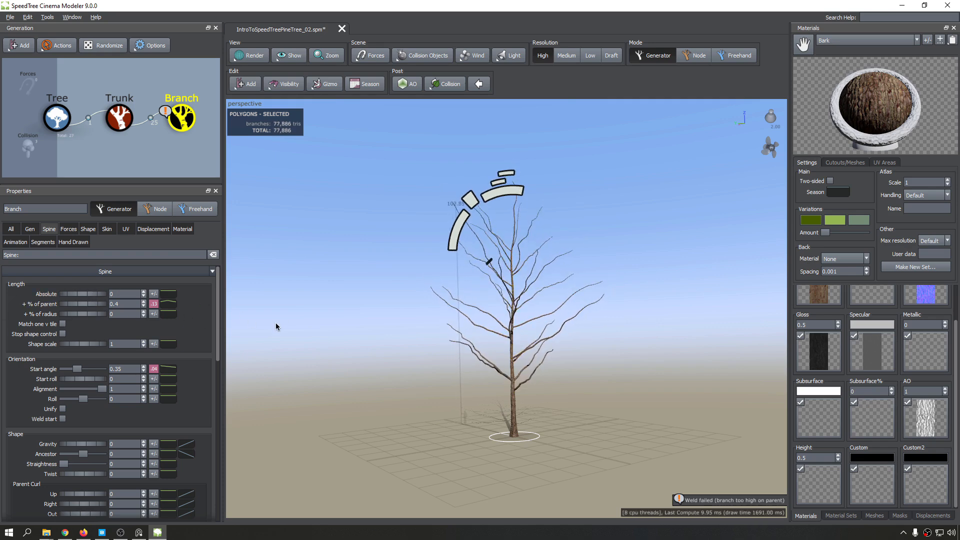
{"action": "left_click_drag", "start_coordinate": [275, 323], "coordinate": [264, 296]}
{"action": "scroll", "coordinate": [457, 329], "scroll_direction": "up", "scroll_amount": 5}
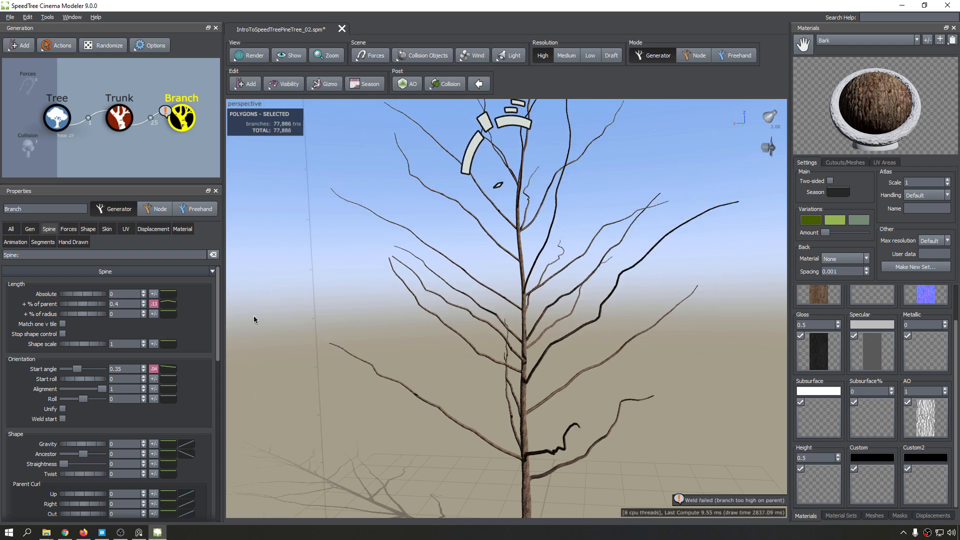
Step: Rename the Branch generator to Level1 B
{"action": "left_click_drag", "start_coordinate": [599, 291], "coordinate": [538, 303]}
{"action": "middle_click_drag", "start_coordinate": [511, 440], "coordinate": [512, 321]}
{"action": "scroll", "coordinate": [511, 321], "scroll_direction": "down", "scroll_amount": 5}
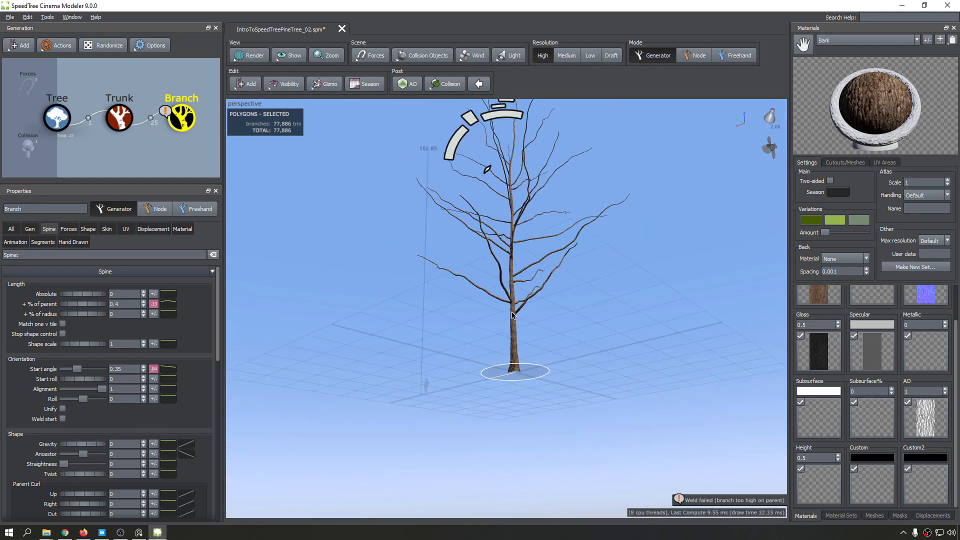
{"action": "scroll", "coordinate": [511, 321], "scroll_direction": "up", "scroll_amount": 7}
{"action": "left_click_drag", "start_coordinate": [534, 379], "coordinate": [433, 363]}
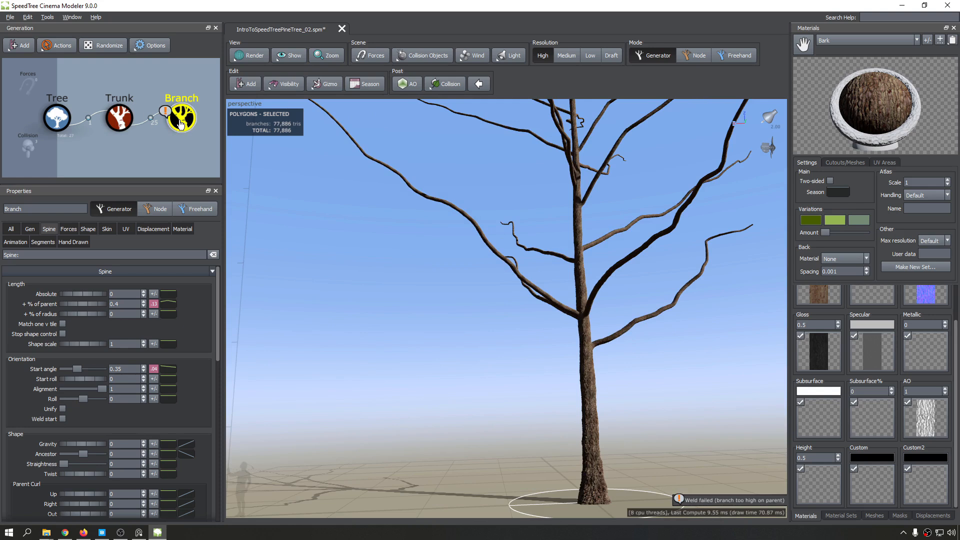
{"action": "key", "text": "F2"}
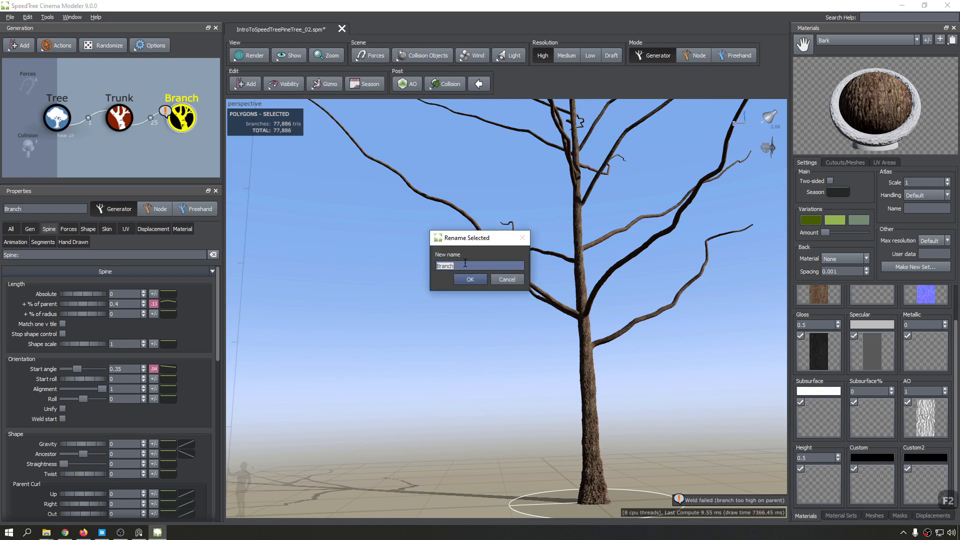
{"action": "type", "text": "Level"}
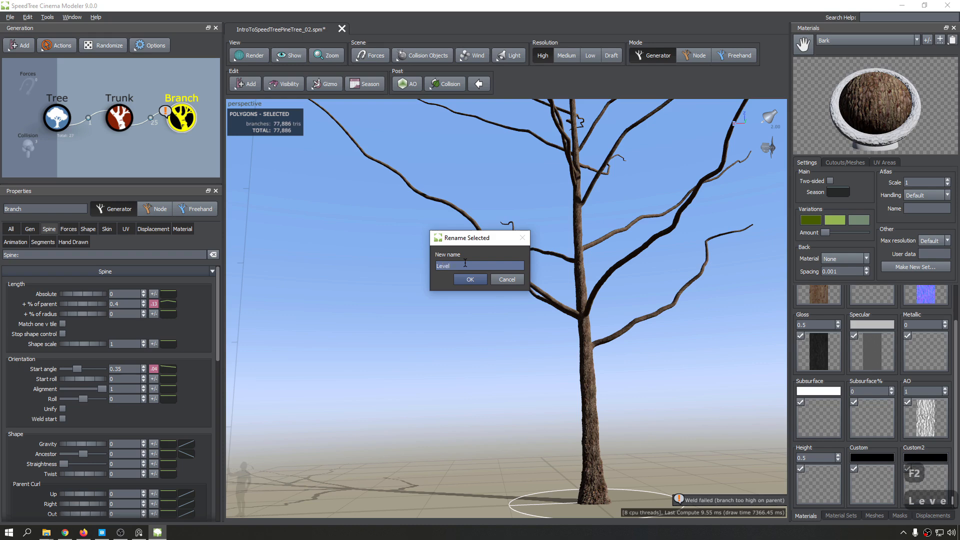
{"action": "type", "text": "1 B"}
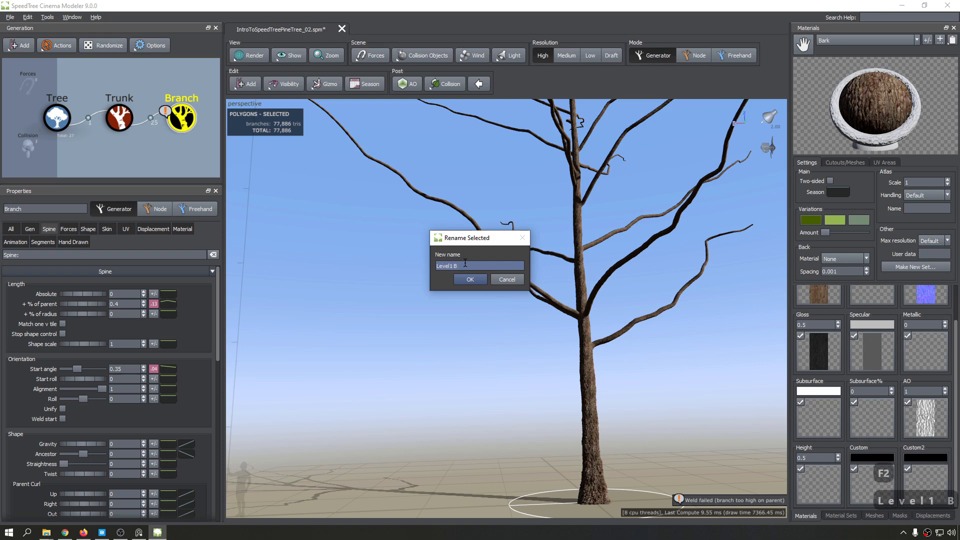
{"action": "left_click", "coordinate": [477, 280]}
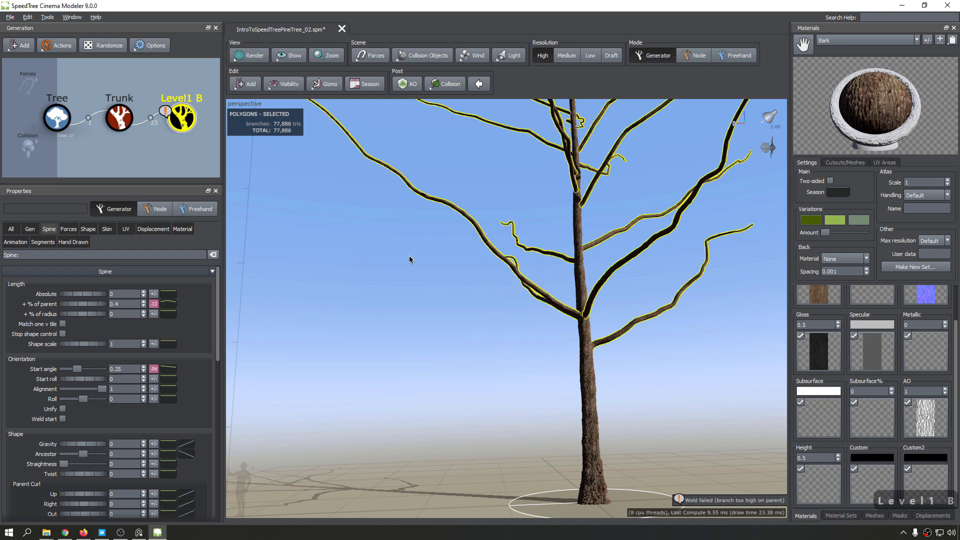
Step: Shorten the Level1 B branches to 0.12 % of parent length and inspect the tree from several sides
{"action": "left_click", "coordinate": [136, 302]}
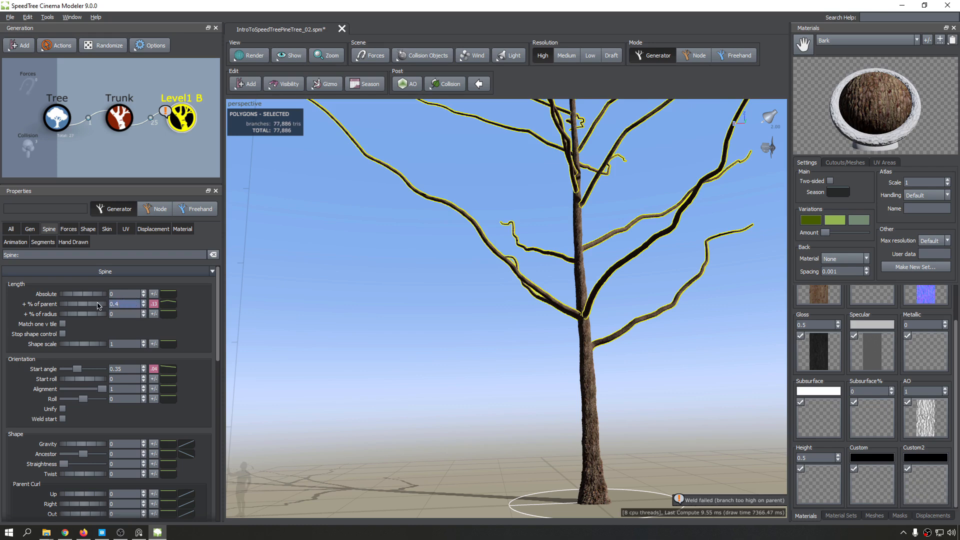
{"action": "left_click_drag", "start_coordinate": [98, 309], "coordinate": [82, 306]}
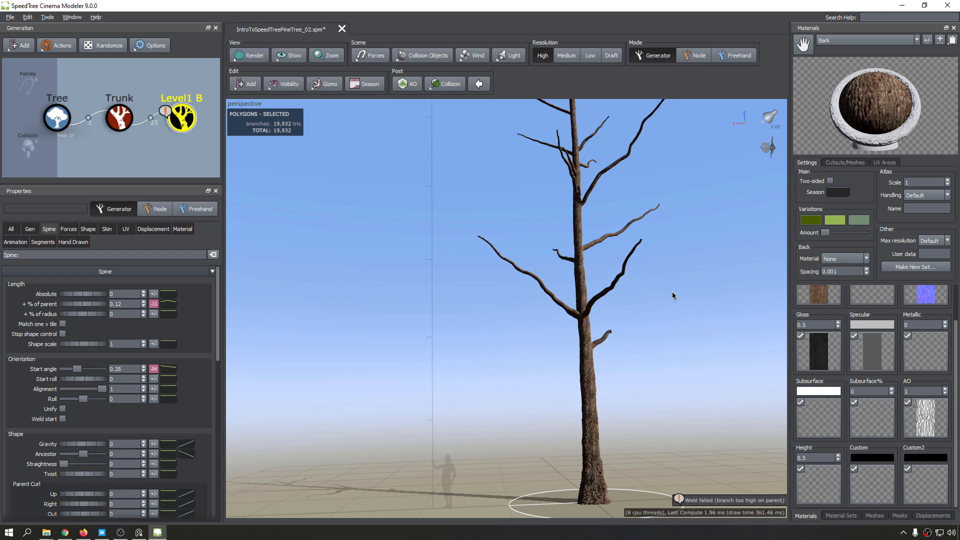
{"action": "left_click_drag", "start_coordinate": [672, 293], "coordinate": [716, 333]}
{"action": "scroll", "coordinate": [601, 314], "scroll_direction": "down", "scroll_amount": 5}
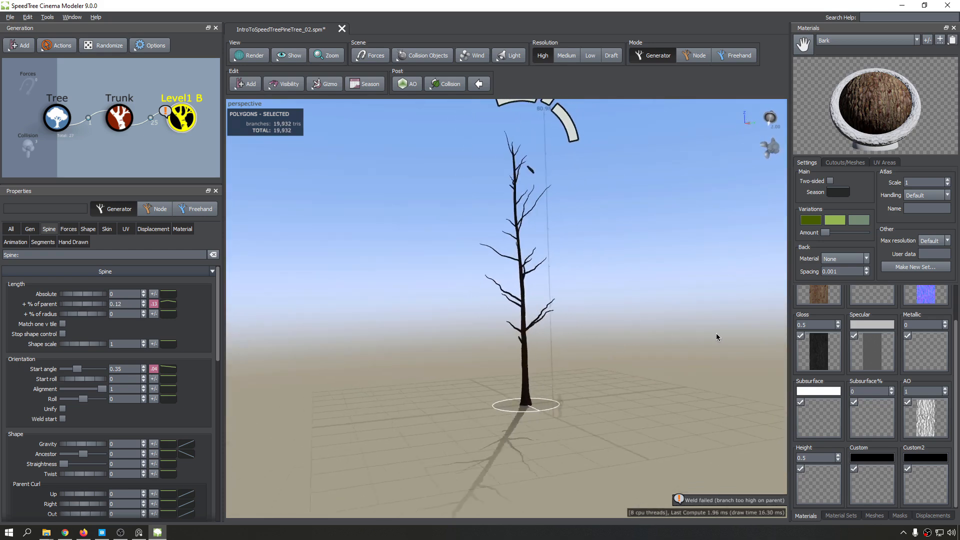
{"action": "scroll", "coordinate": [519, 266], "scroll_direction": "down", "scroll_amount": 2}
{"action": "scroll", "coordinate": [520, 269], "scroll_direction": "up", "scroll_amount": 5}
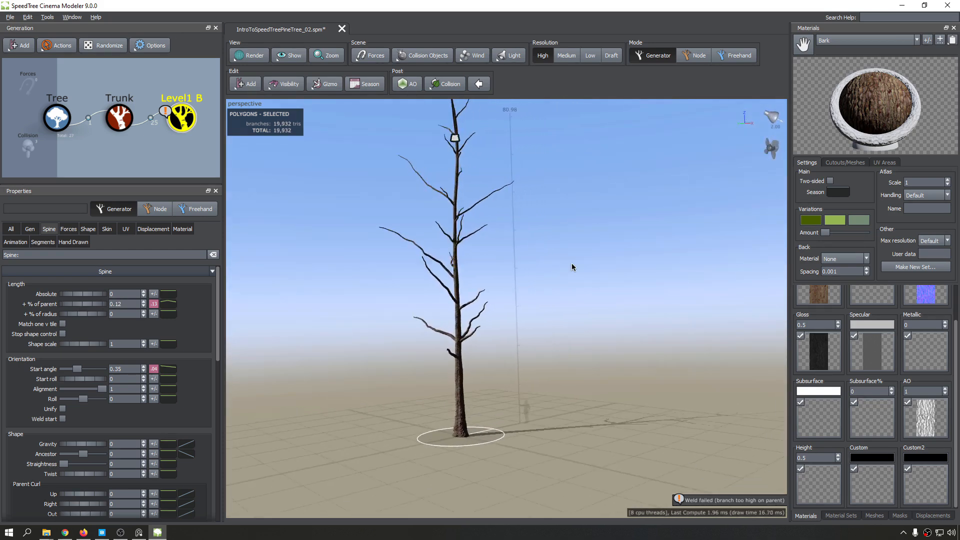
{"action": "mouse_move", "coordinate": [572, 263]}
{"action": "left_mouse_down"}
{"action": "mouse_move", "coordinate": [694, 270]}
{"action": "mouse_move", "coordinate": [602, 264]}
{"action": "mouse_move", "coordinate": [605, 274]}
{"action": "mouse_move", "coordinate": [568, 278]}
{"action": "left_mouse_up"}
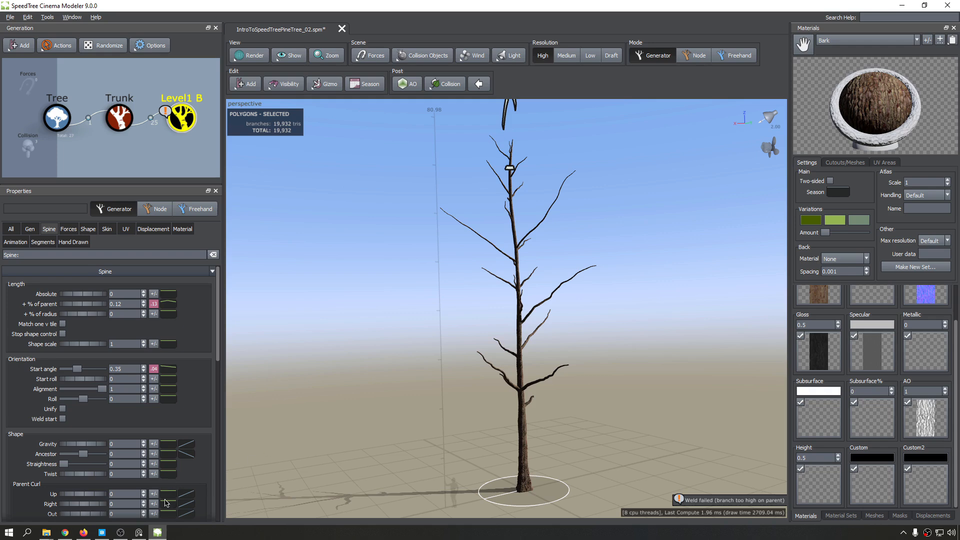
{"action": "left_click_drag", "start_coordinate": [593, 349], "coordinate": [647, 372]}
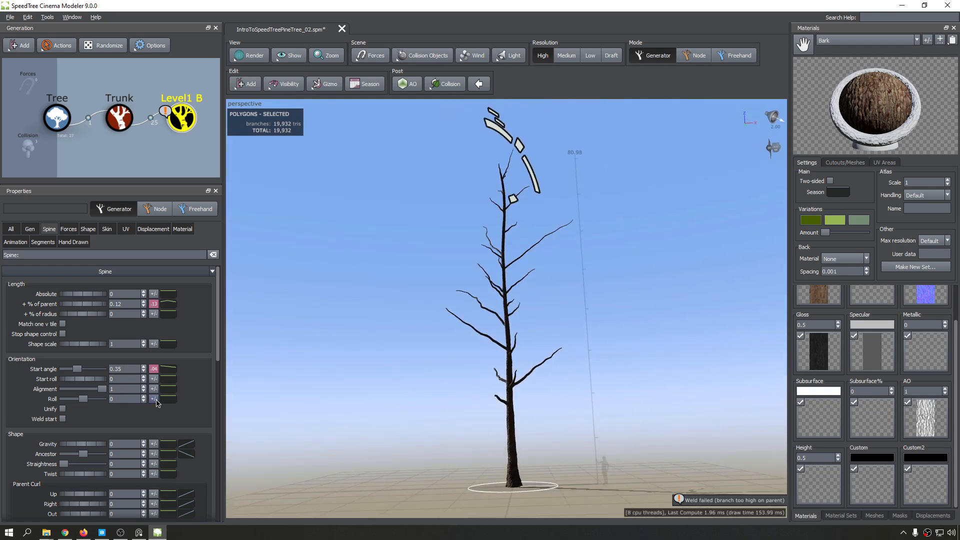
Step: Switch to the reference image board and examine how the pine photo's branch lengths vary from lower trunk to crown
{"action": "left_click", "coordinate": [139, 532]}
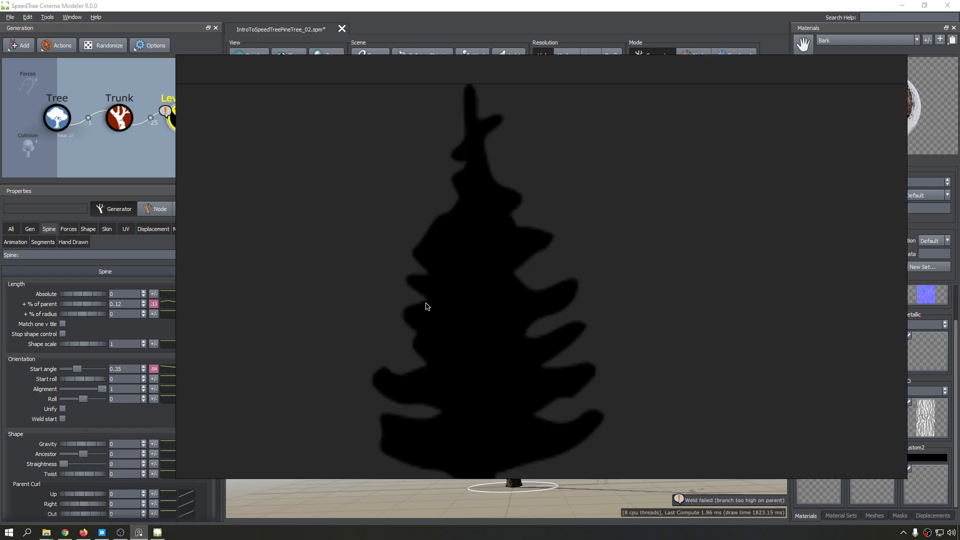
{"action": "middle_click_drag", "start_coordinate": [491, 317], "coordinate": [436, 308]}
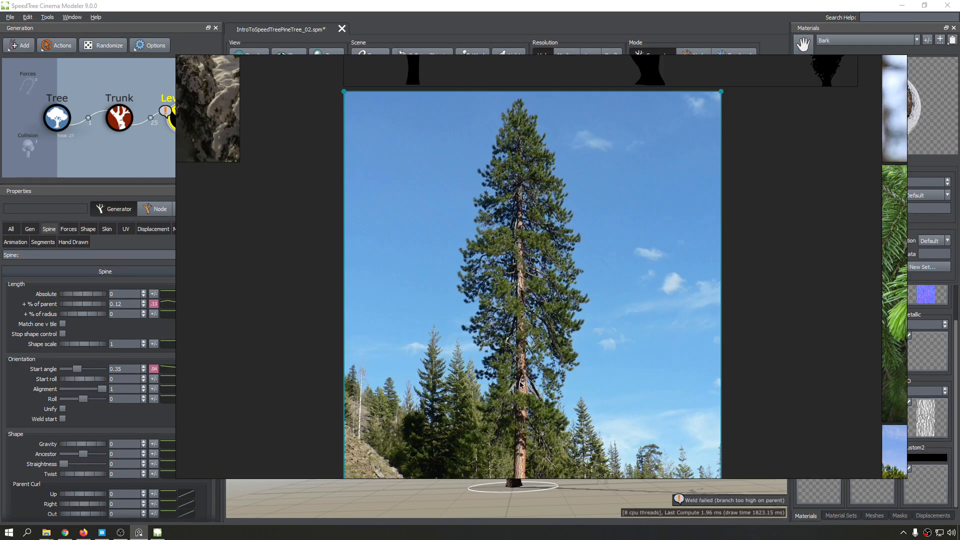
{"action": "key", "text": "ctrl+f"}
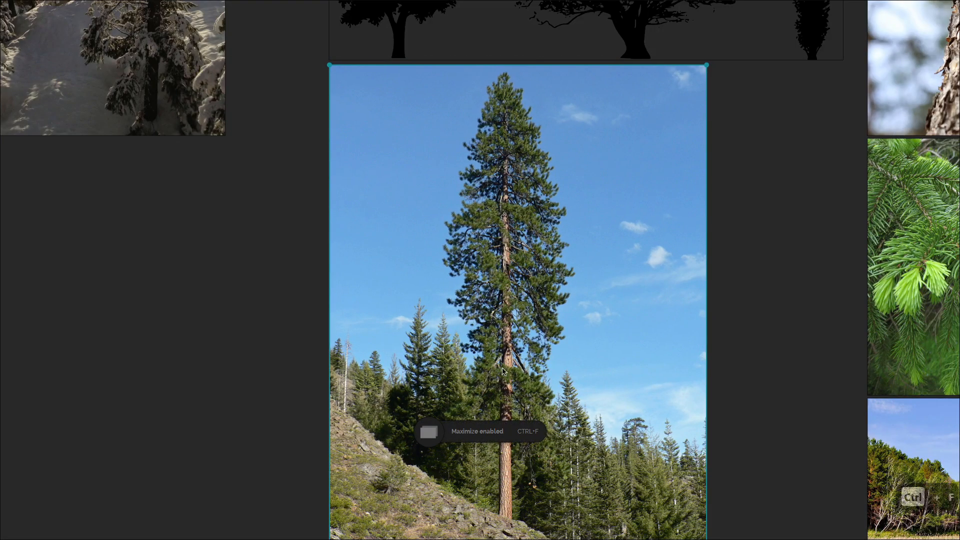
{"action": "scroll", "coordinate": [503, 370], "scroll_direction": "up", "scroll_amount": 4}
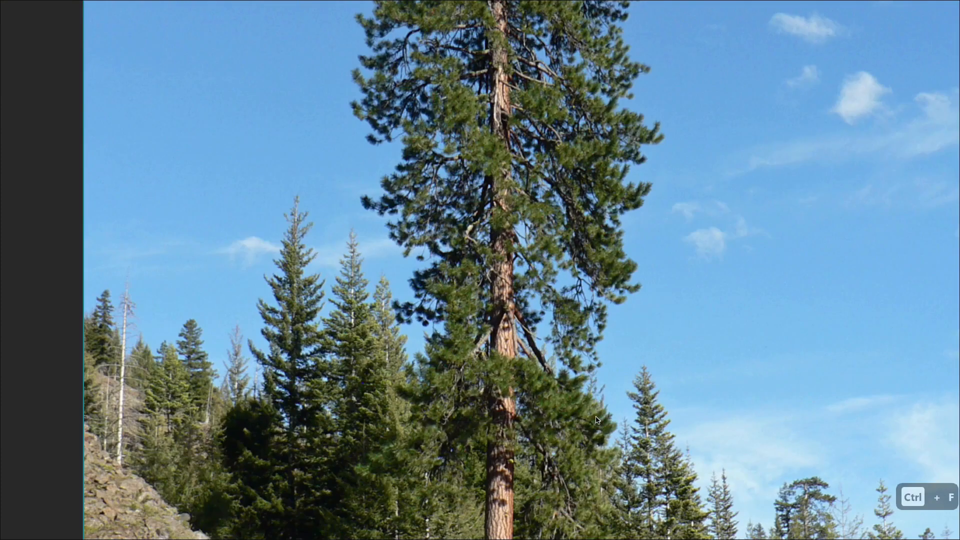
{"action": "middle_click_drag", "start_coordinate": [544, 378], "coordinate": [546, 447]}
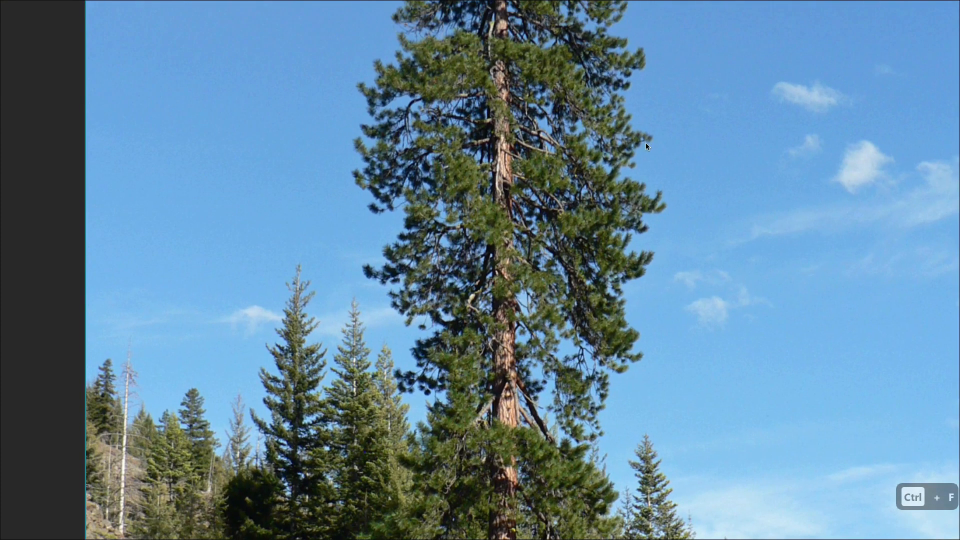
{"action": "middle_click_drag", "start_coordinate": [646, 143], "coordinate": [650, 364]}
{"action": "middle_click_drag", "start_coordinate": [561, 64], "coordinate": [546, 147]}
{"action": "scroll", "coordinate": [425, 152], "scroll_direction": "up", "scroll_amount": 1}
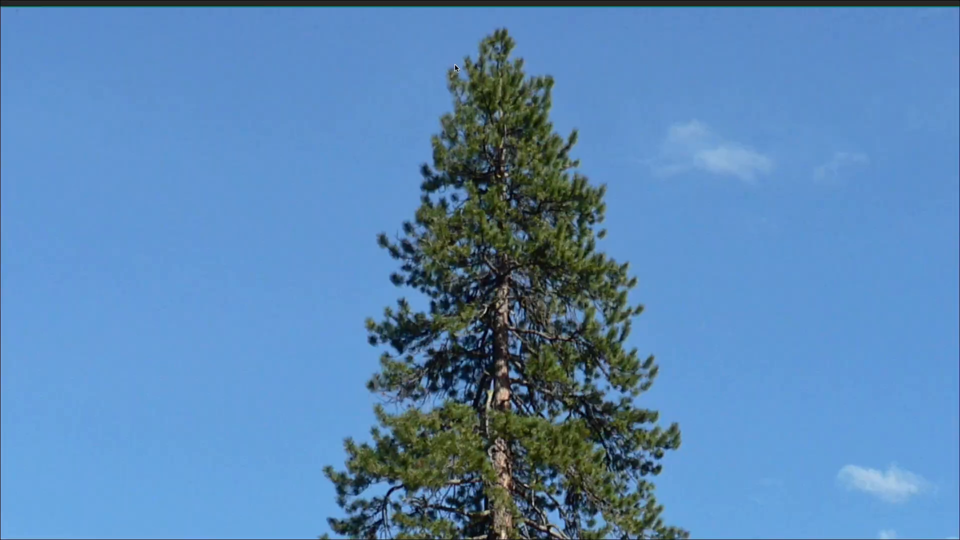
{"action": "scroll", "coordinate": [413, 153], "scroll_direction": "down", "scroll_amount": 12}
{"action": "key", "text": "ctrl+m"}
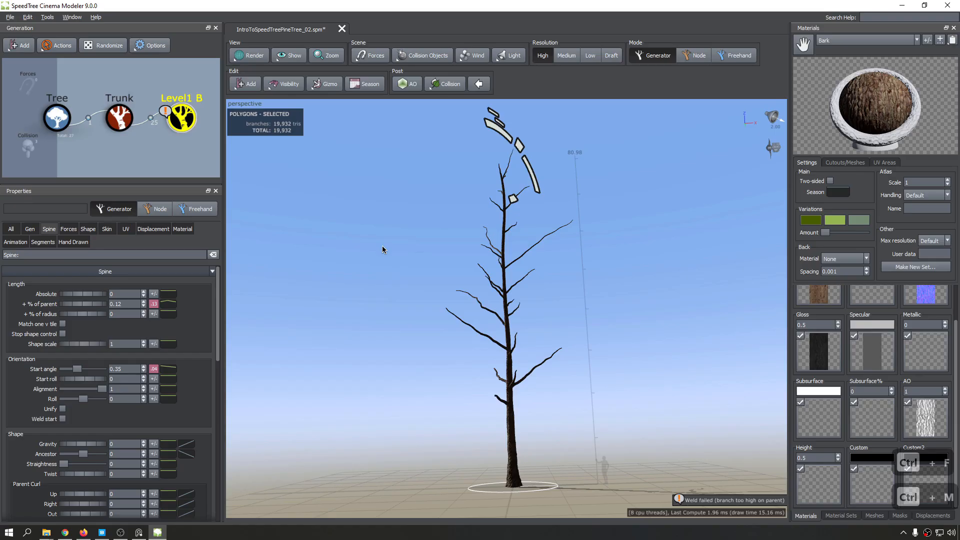
Step: Open the parent curve for Level1 B's % of parent length and reset it to a flat line
{"action": "left_click", "coordinate": [169, 304]}
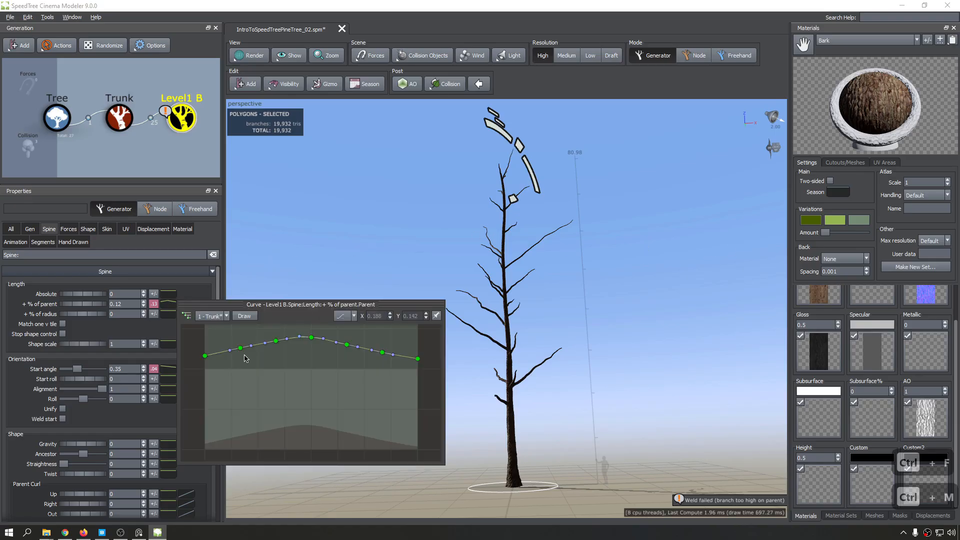
{"action": "left_click", "coordinate": [243, 317]}
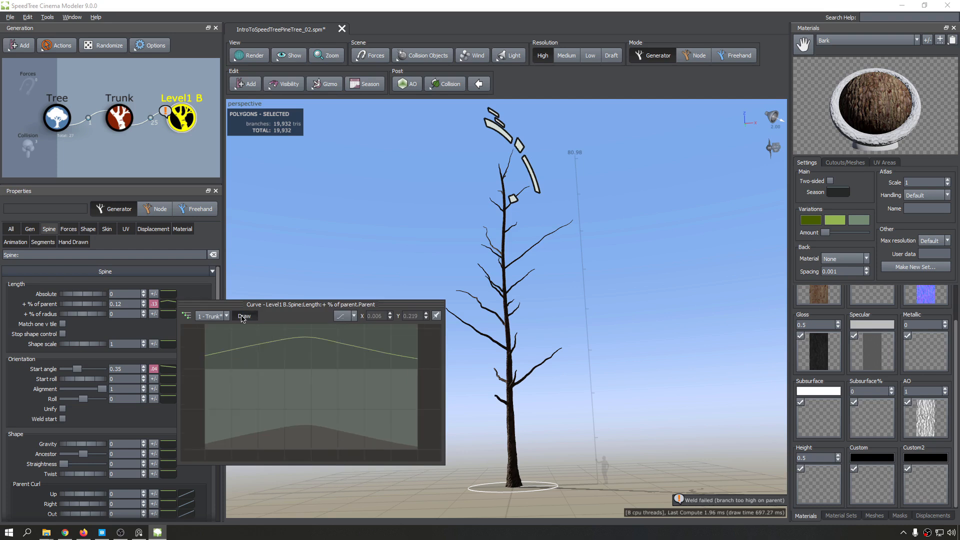
{"action": "left_click", "coordinate": [345, 316]}
{"action": "left_click", "coordinate": [350, 266]}
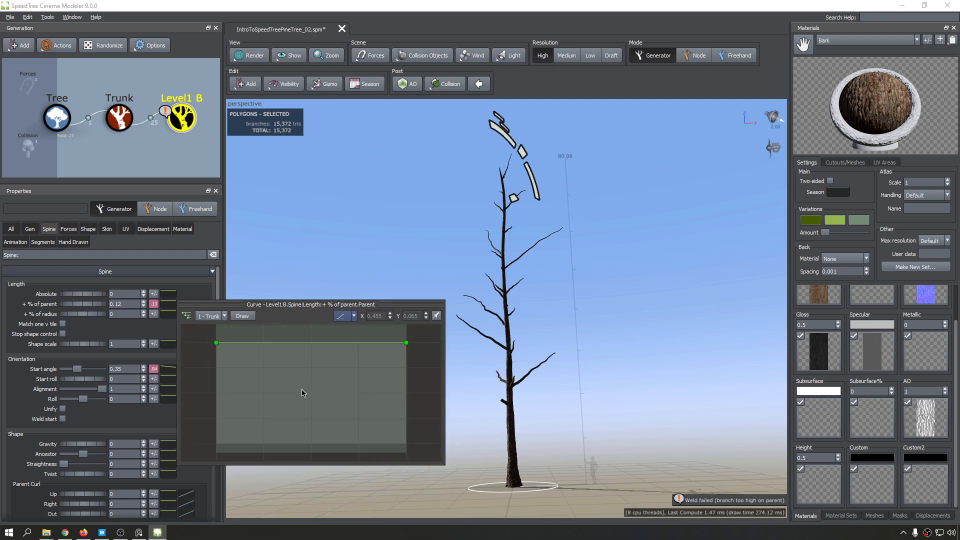
{"action": "scroll", "coordinate": [240, 400], "scroll_direction": "down", "scroll_amount": 2}
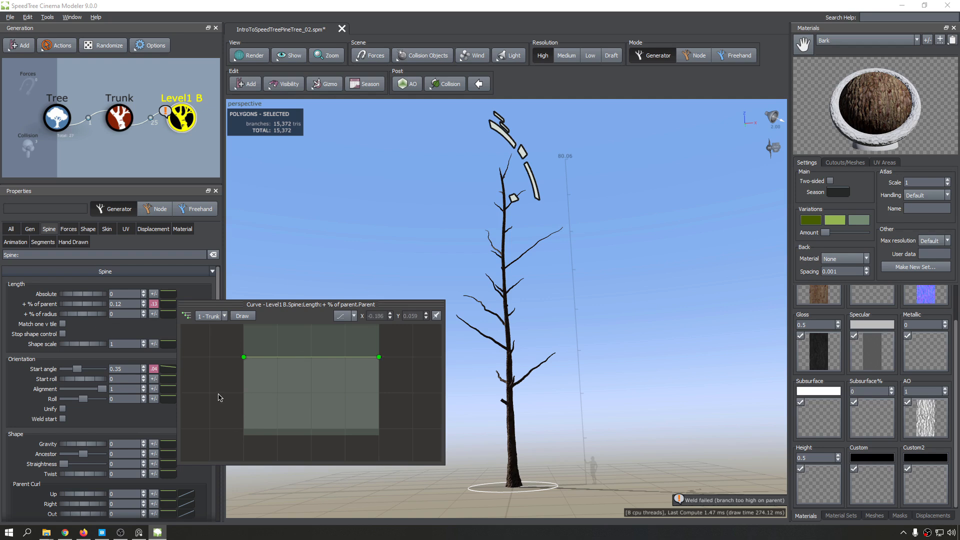
Step: Draw a freehand % of parent length curve that peaks past the middle of the trunk and drops towards its tip
{"action": "left_click", "coordinate": [242, 316]}
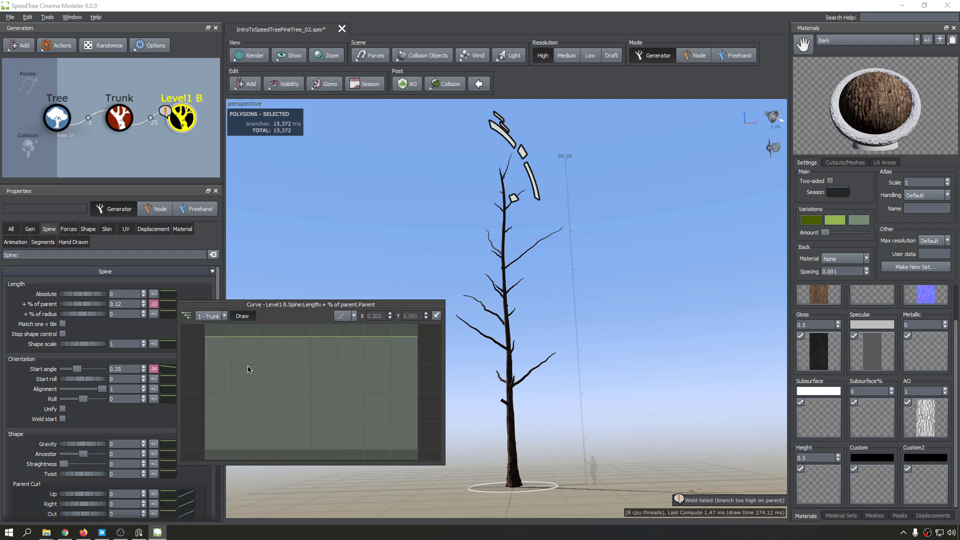
{"action": "mouse_move", "coordinate": [205, 399]}
{"action": "left_mouse_down"}
{"action": "mouse_move", "coordinate": [220, 379]}
{"action": "mouse_move", "coordinate": [341, 349]}
{"action": "mouse_move", "coordinate": [384, 393]}
{"action": "mouse_move", "coordinate": [418, 398]}
{"action": "left_mouse_up"}
{"action": "left_click_drag", "start_coordinate": [594, 390], "coordinate": [634, 394]}
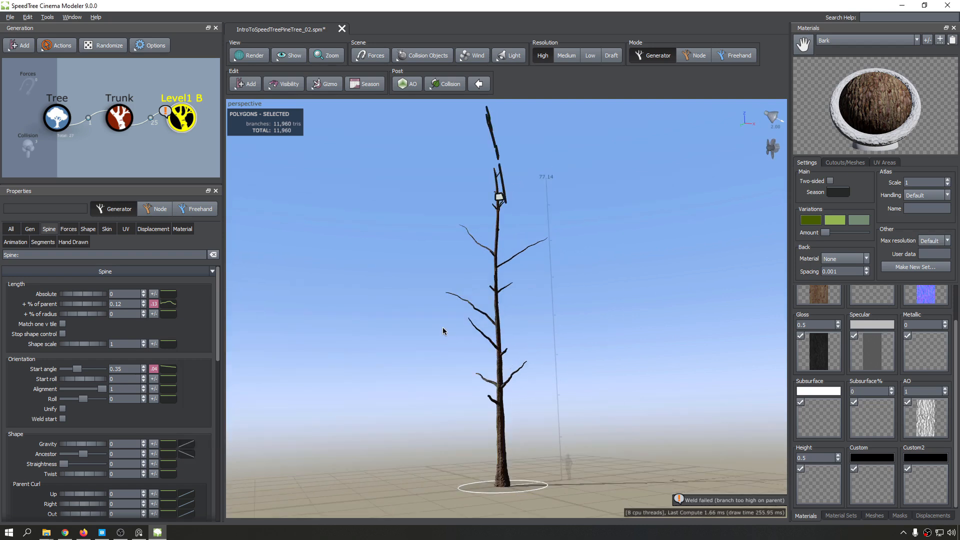
{"action": "left_click_drag", "start_coordinate": [443, 329], "coordinate": [502, 391]}
{"action": "middle_click_drag", "start_coordinate": [495, 392], "coordinate": [489, 395]}
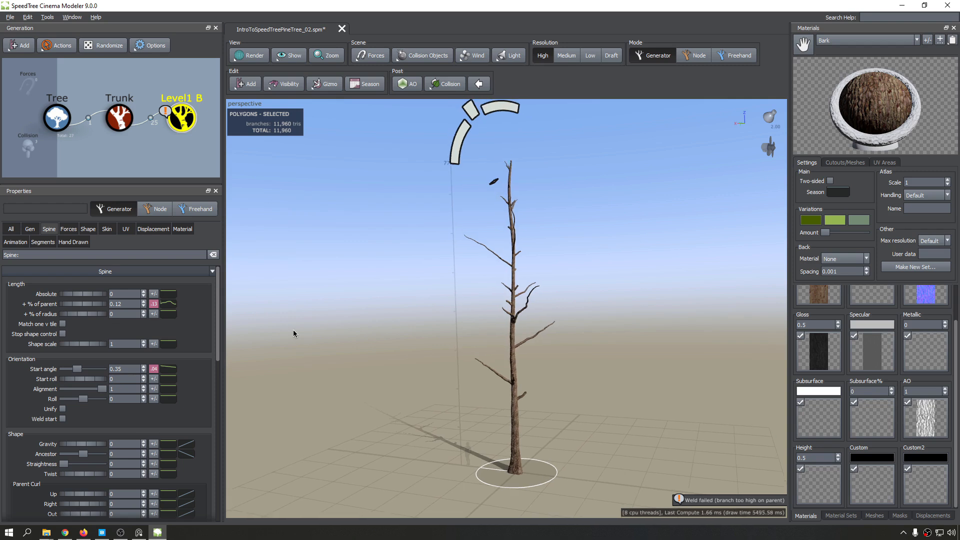
Step: Redraw the % of parent length curve with a low start, a higher peak around mid-trunk and a steady taper towards the tip
{"action": "left_click", "coordinate": [164, 303]}
{"action": "scroll", "coordinate": [258, 388], "scroll_direction": "down", "scroll_amount": 1}
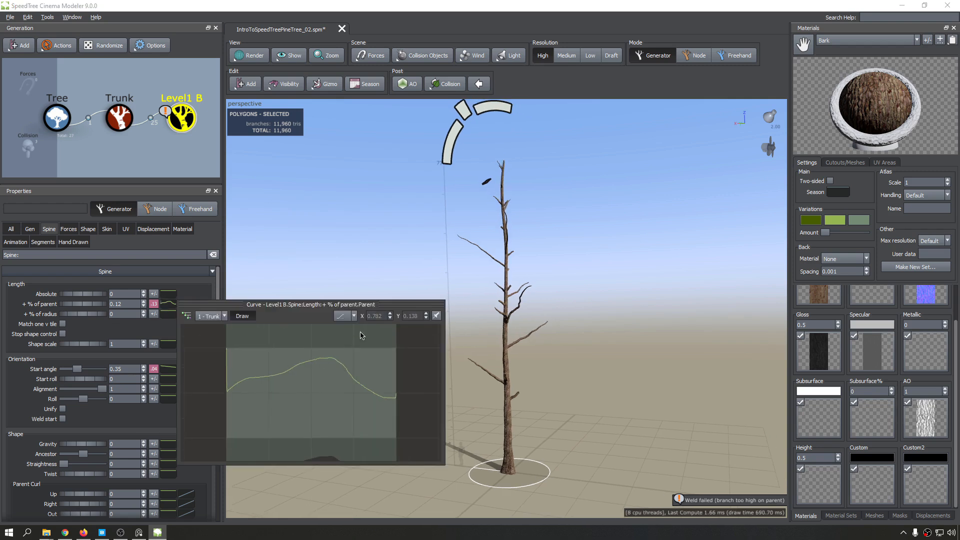
{"action": "left_click", "coordinate": [243, 316]}
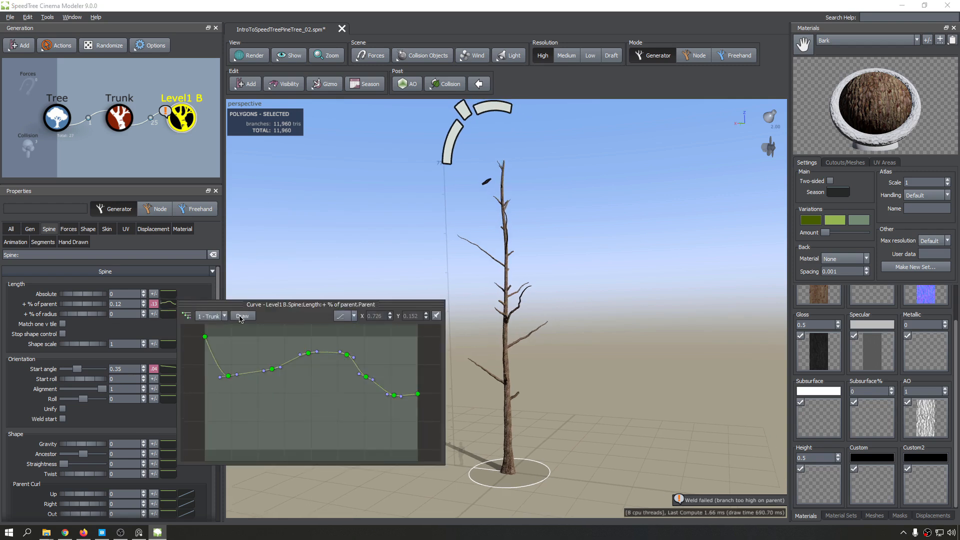
{"action": "left_click", "coordinate": [241, 317]}
{"action": "left_click_drag", "start_coordinate": [190, 389], "coordinate": [216, 379]}
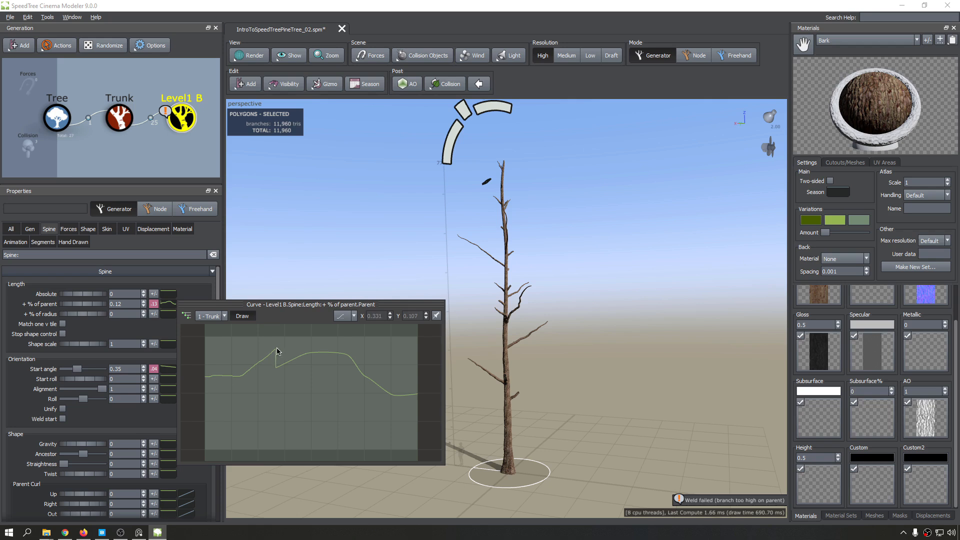
{"action": "left_click_drag", "start_coordinate": [277, 351], "coordinate": [295, 346]}
{"action": "mouse_move", "coordinate": [379, 400]}
{"action": "left_mouse_down"}
{"action": "mouse_move", "coordinate": [402, 414]}
{"action": "mouse_move", "coordinate": [462, 353]}
{"action": "left_mouse_up"}
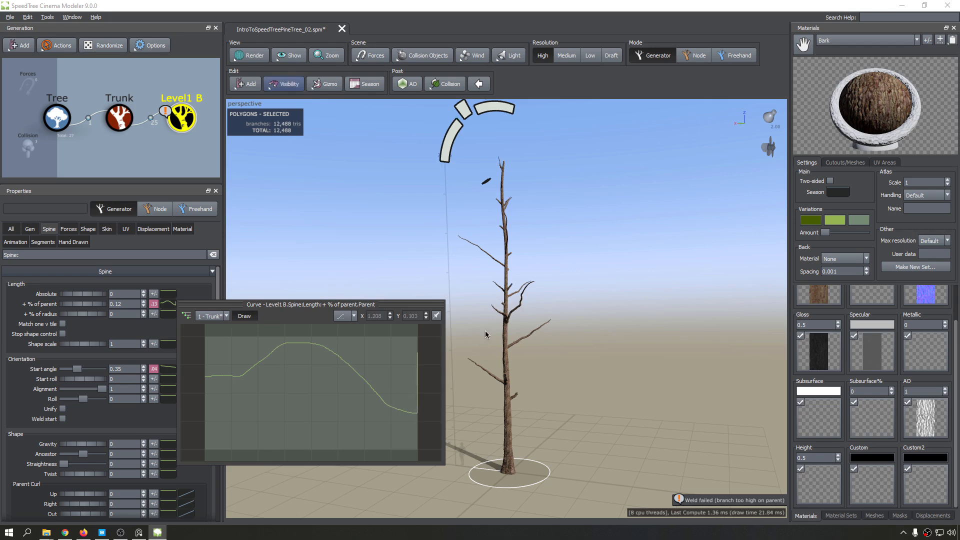
Step: Inspect the new silhouette and set Level1 B's % of parent length to 0.2
{"action": "left_click_drag", "start_coordinate": [670, 297], "coordinate": [470, 346]}
{"action": "scroll", "coordinate": [518, 369], "scroll_direction": "up", "scroll_amount": 5}
{"action": "scroll", "coordinate": [469, 346], "scroll_direction": "down", "scroll_amount": 8}
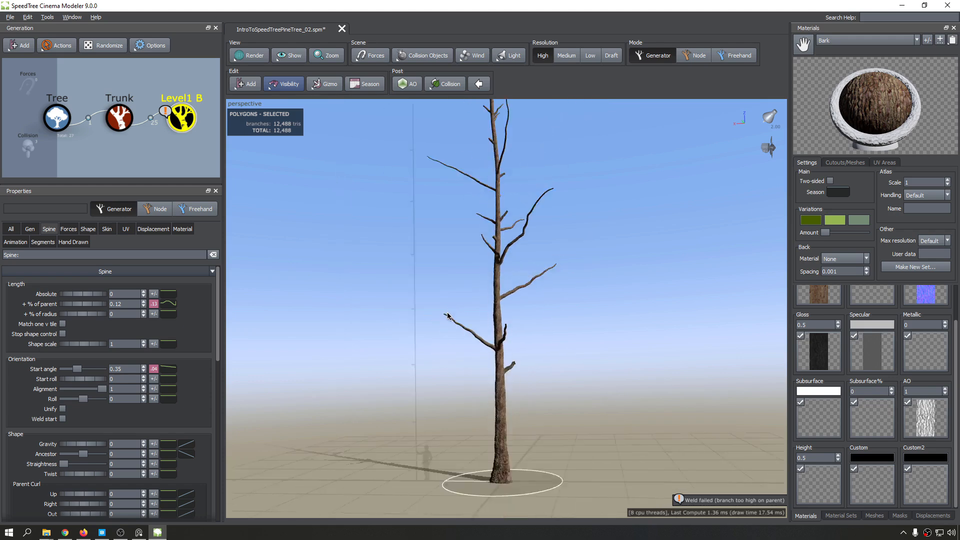
{"action": "left_click_drag", "start_coordinate": [448, 315], "coordinate": [548, 199]}
{"action": "scroll", "coordinate": [436, 235], "scroll_direction": "down", "scroll_amount": 3}
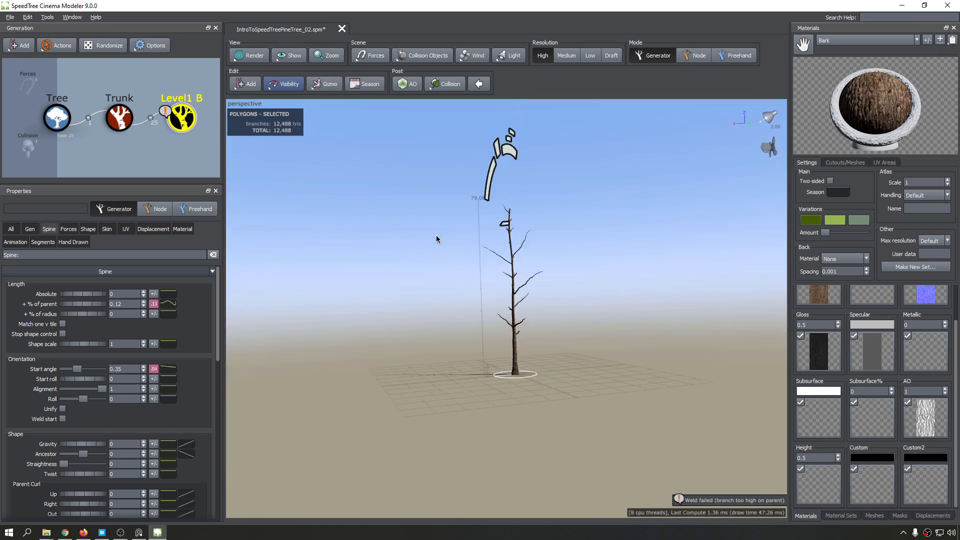
{"action": "scroll", "coordinate": [520, 244], "scroll_direction": "up", "scroll_amount": 6}
{"action": "scroll", "coordinate": [520, 244], "scroll_direction": "up", "scroll_amount": 1}
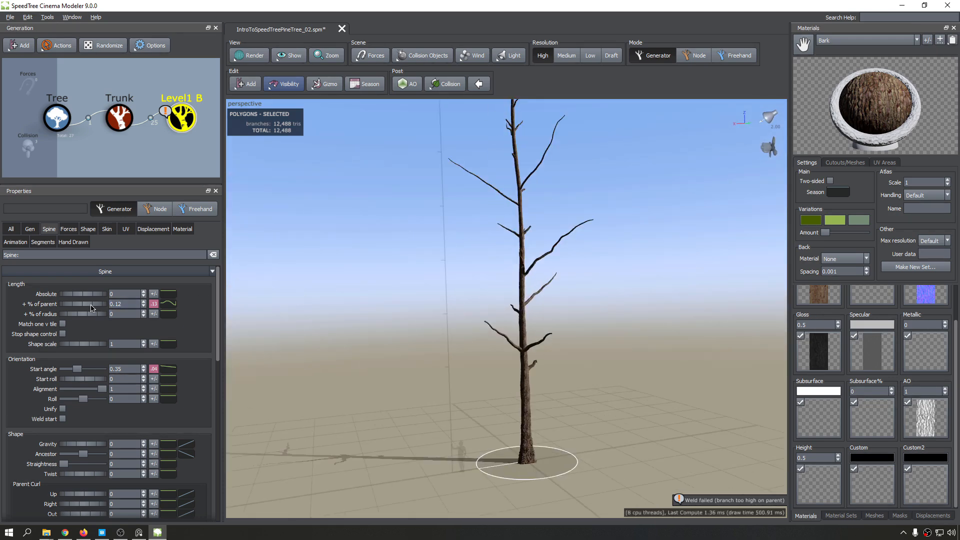
{"action": "left_click_drag", "start_coordinate": [90, 305], "coordinate": [90, 306]}
{"action": "double_click", "coordinate": [129, 304]}
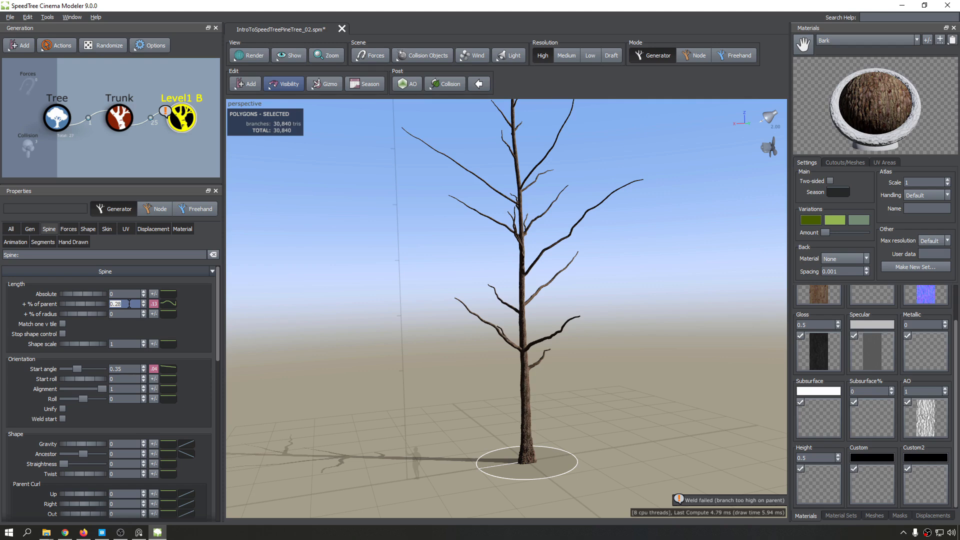
{"action": "type", "text": ".2"}
{"action": "key", "text": "Return"}
{"action": "scroll", "coordinate": [484, 356], "scroll_direction": "up", "scroll_amount": 3}
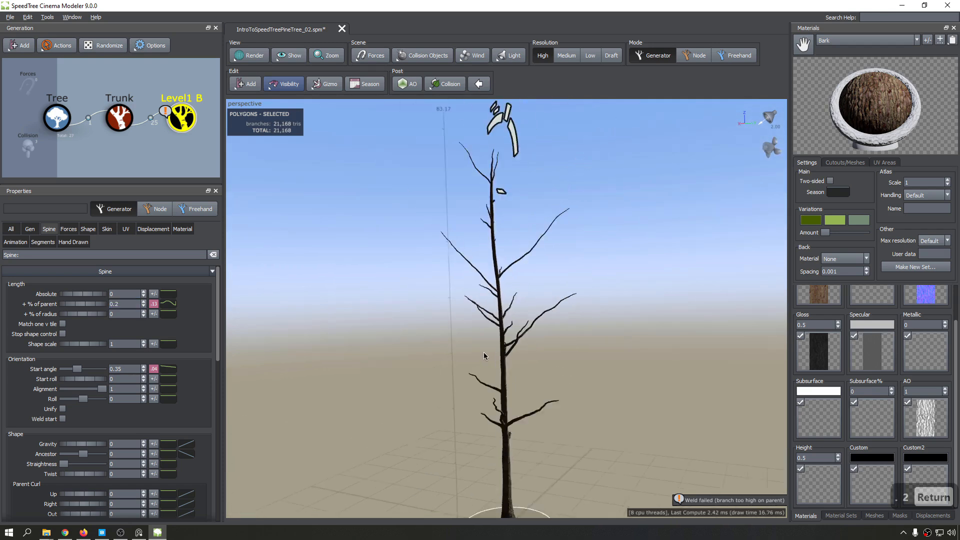
Step: Clean up the tip of Level1 B's % of parent length curve by deleting the surplus end point and lowering the last point to 0.07
{"action": "left_click_drag", "start_coordinate": [484, 352], "coordinate": [601, 350]}
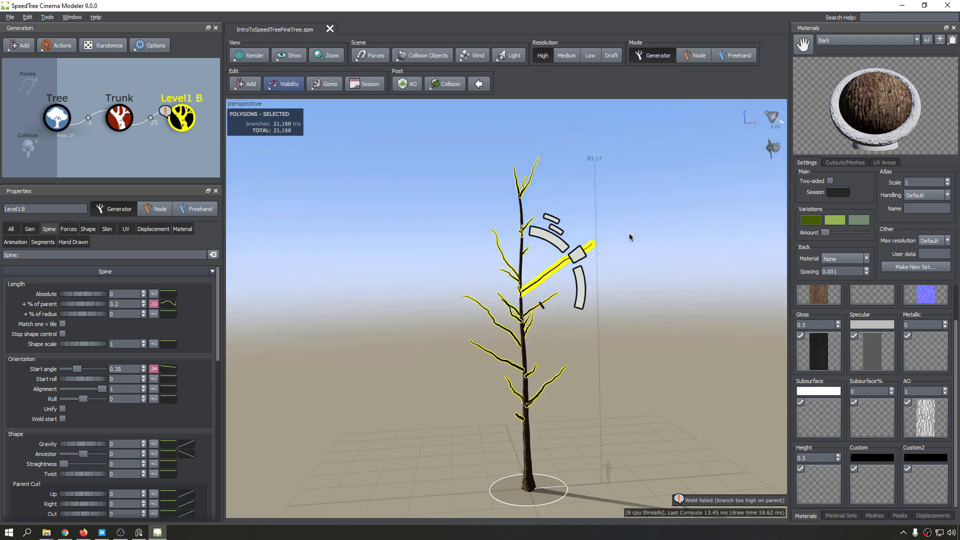
{"action": "left_click", "coordinate": [174, 303]}
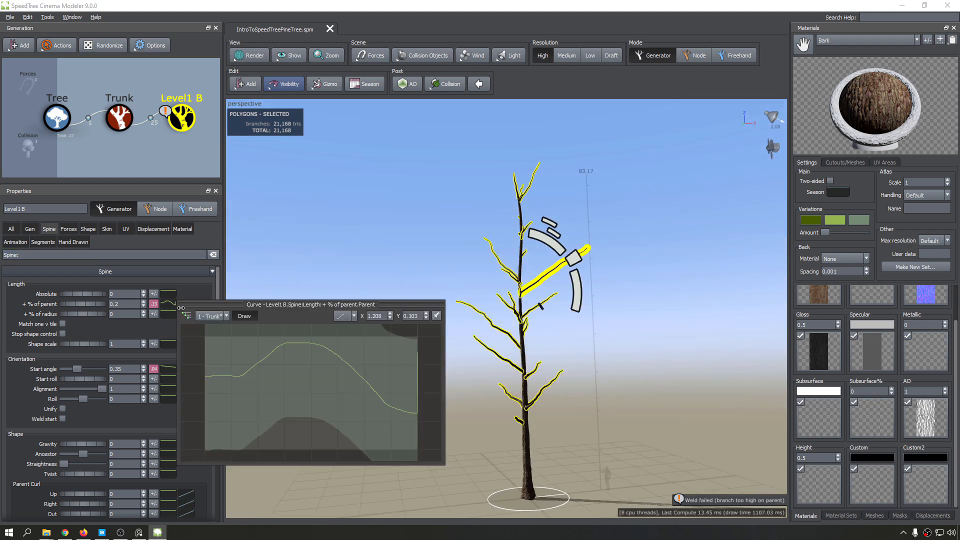
{"action": "left_click", "coordinate": [249, 317]}
{"action": "left_click", "coordinate": [418, 352]}
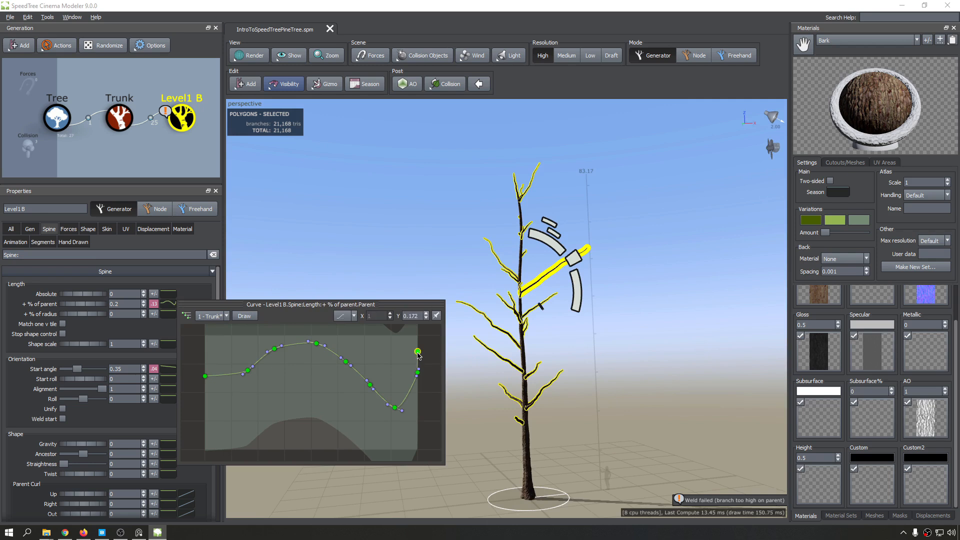
{"action": "key", "text": "BackSpace"}
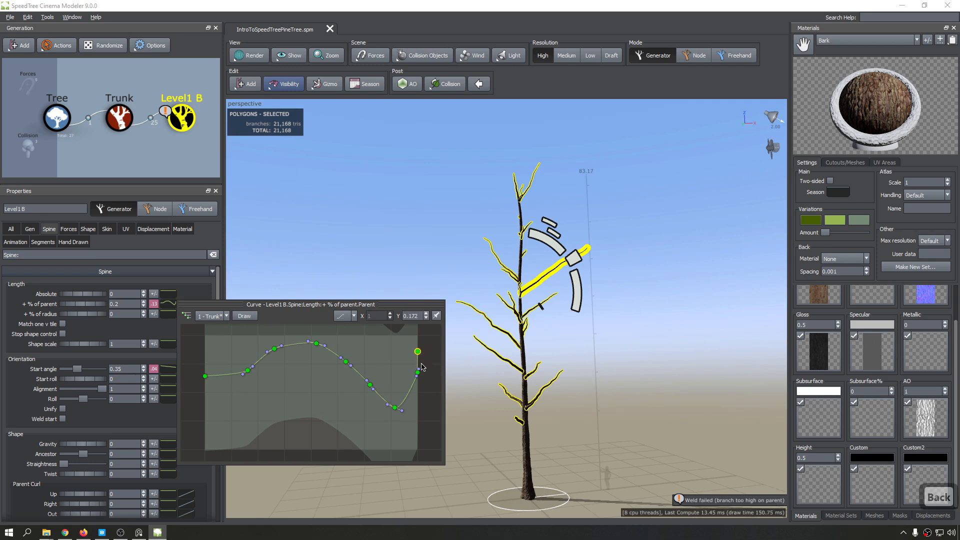
{"action": "left_click", "coordinate": [418, 372]}
{"action": "key", "text": "BackSpace"}
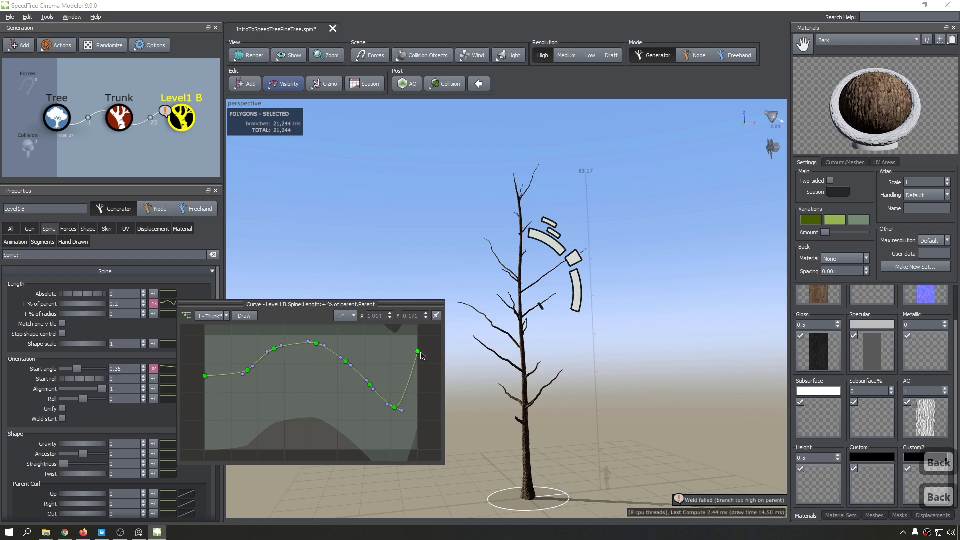
{"action": "left_click_drag", "start_coordinate": [418, 351], "coordinate": [417, 409]}
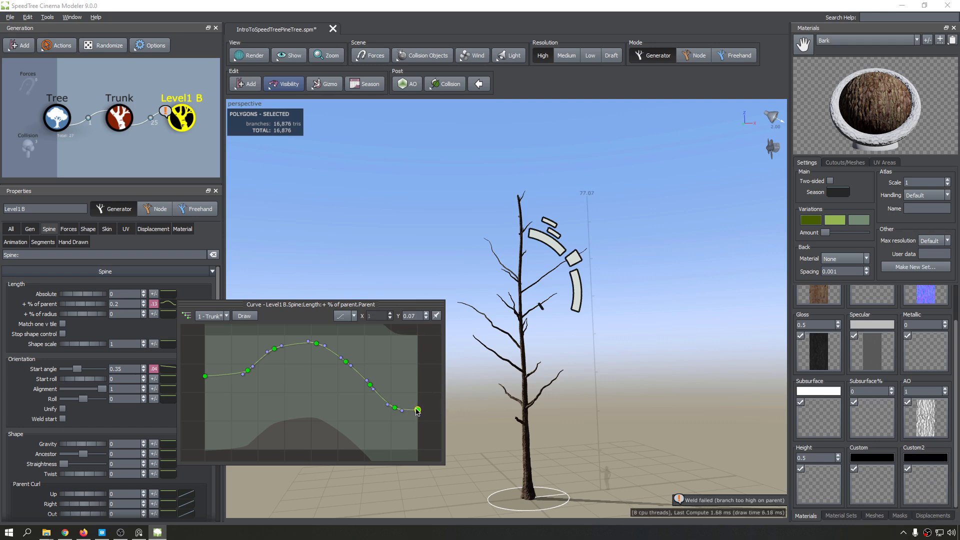
Step: Examine from above how the Level1 B branches are distributed around the trunk
{"action": "mouse_move", "coordinate": [500, 210]}
{"action": "left_mouse_down"}
{"action": "mouse_move", "coordinate": [430, 269]}
{"action": "mouse_move", "coordinate": [499, 211]}
{"action": "left_mouse_up"}
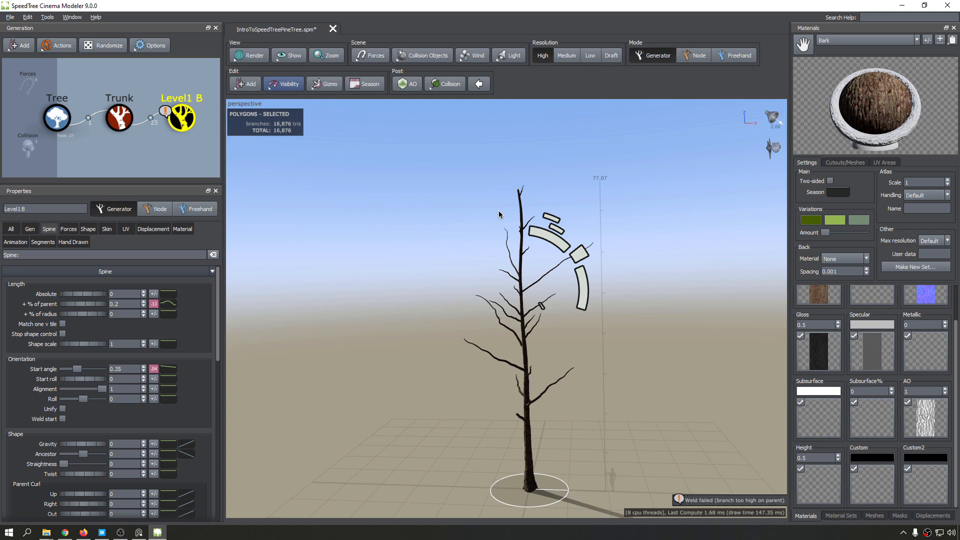
{"action": "scroll", "coordinate": [484, 363], "scroll_direction": "down", "scroll_amount": 3}
{"action": "left_click_drag", "start_coordinate": [484, 362], "coordinate": [588, 326]}
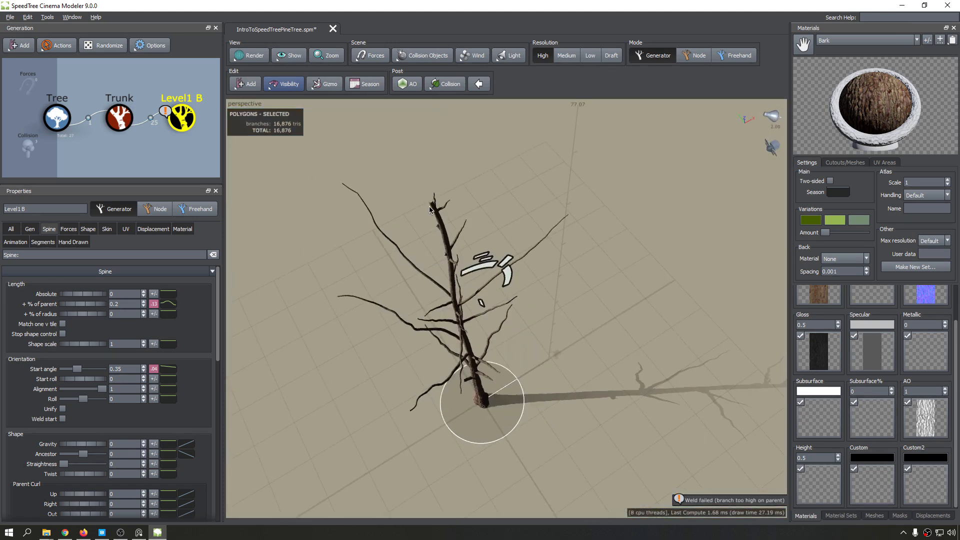
{"action": "key", "text": "space"}
{"action": "key", "text": "space"}
{"action": "scroll", "coordinate": [556, 282], "scroll_direction": "up", "scroll_amount": 5}
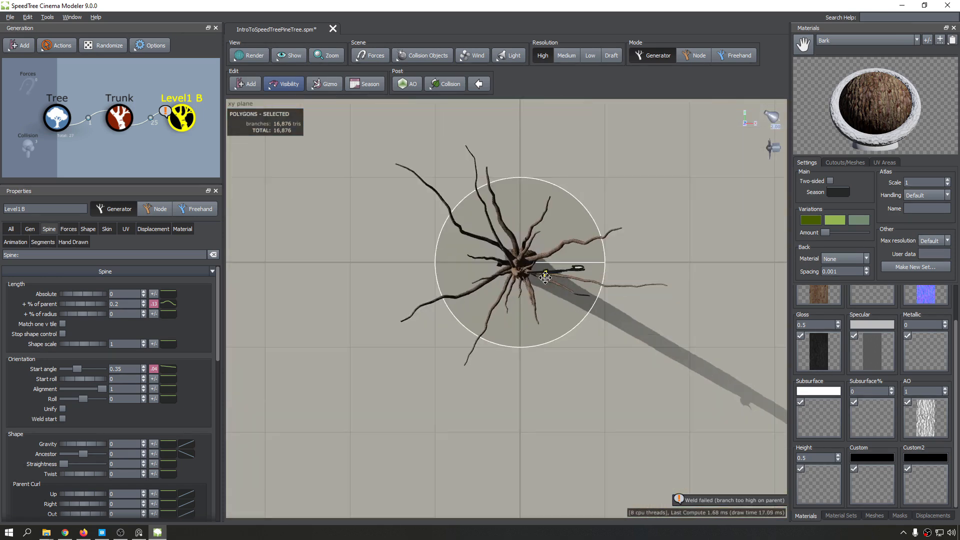
Step: Try raising Level1 B's Spiral value to about 0.89 in its generation properties and undo the change
{"action": "left_click", "coordinate": [29, 228]}
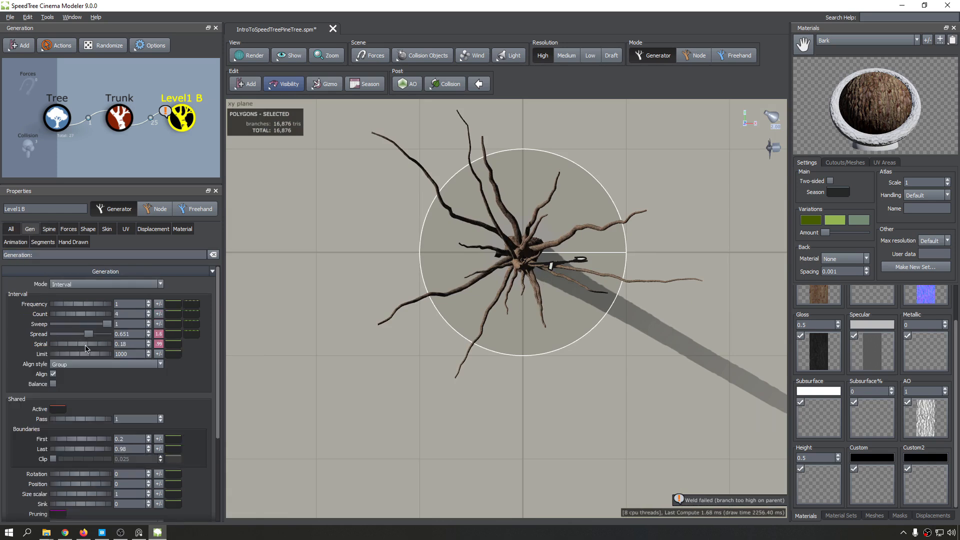
{"action": "left_click_drag", "start_coordinate": [86, 348], "coordinate": [128, 342]}
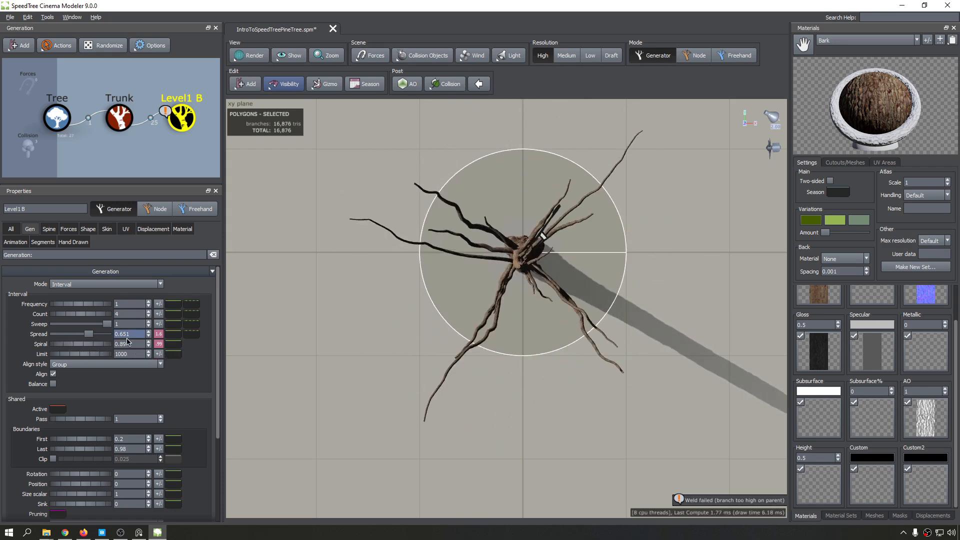
{"action": "key", "text": "ctrl+z"}
Step: Save the file and reduce the variance on Level1 B's Spiral value
{"action": "key", "text": "ctrl+s"}
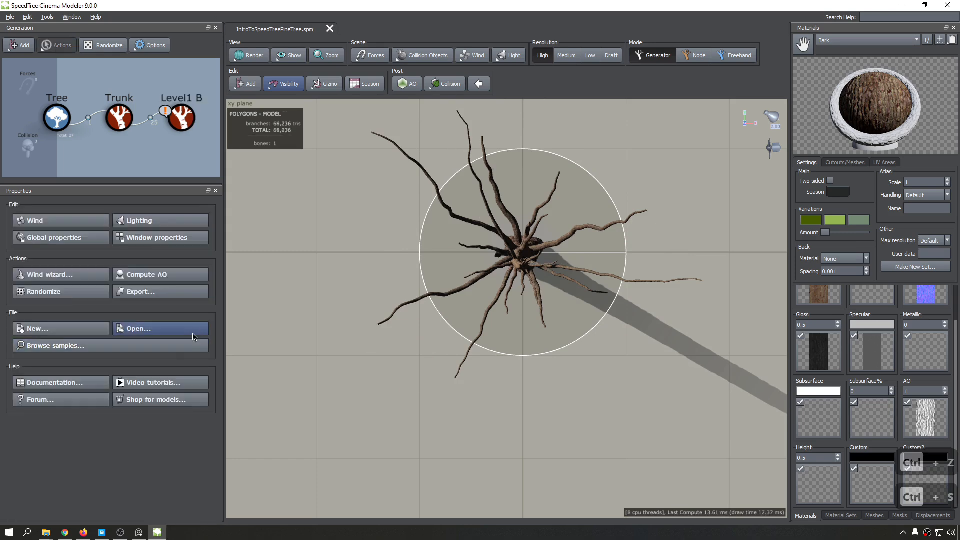
{"action": "left_click", "coordinate": [485, 233]}
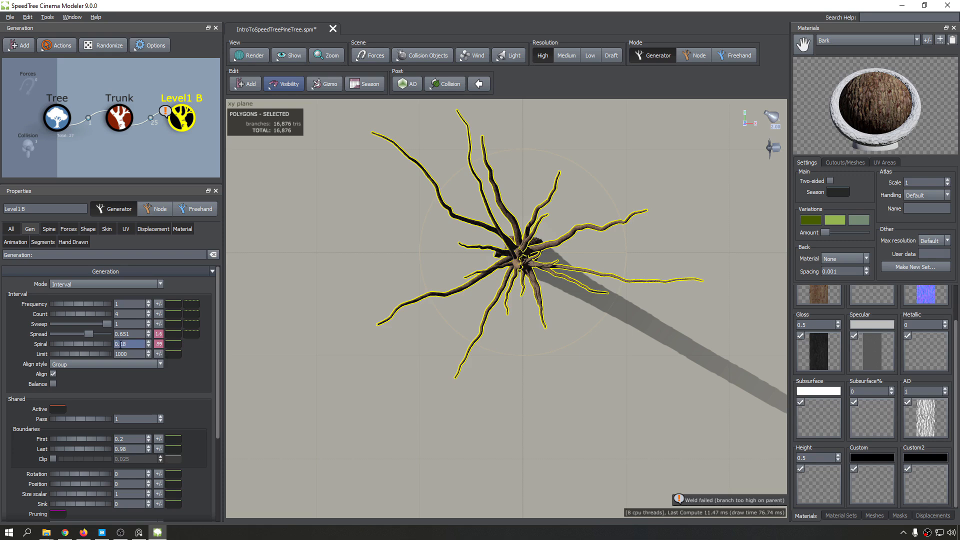
{"action": "left_click", "coordinate": [158, 344]}
{"action": "left_click_drag", "start_coordinate": [242, 360], "coordinate": [176, 360]}
{"action": "left_click", "coordinate": [425, 270]}
Step: Return to the perspective view and inspect the branch spacing along the trunk from several sides
{"action": "key", "text": "space"}
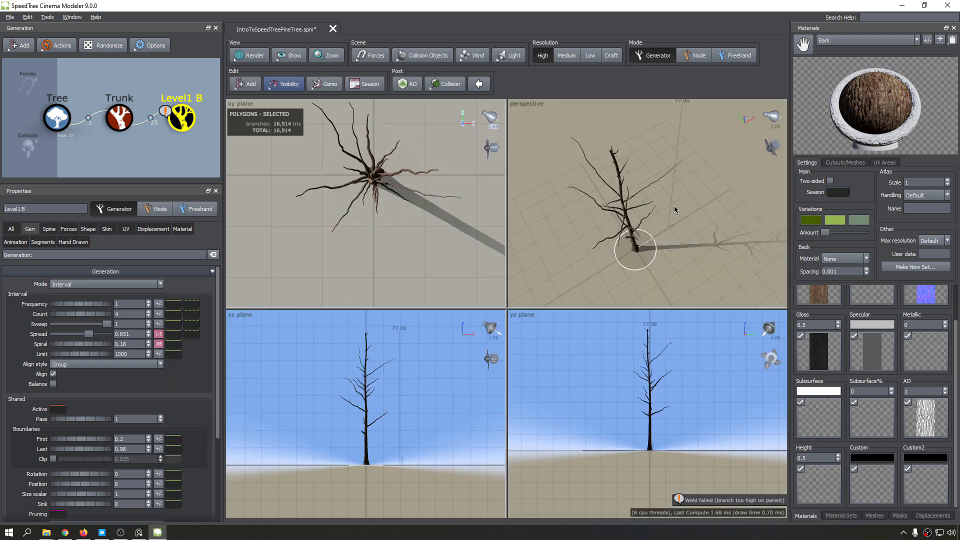
{"action": "key", "text": "space"}
{"action": "left_click_drag", "start_coordinate": [674, 205], "coordinate": [483, 246]}
{"action": "left_click", "coordinate": [699, 232]}
{"action": "left_click", "coordinate": [486, 249]}
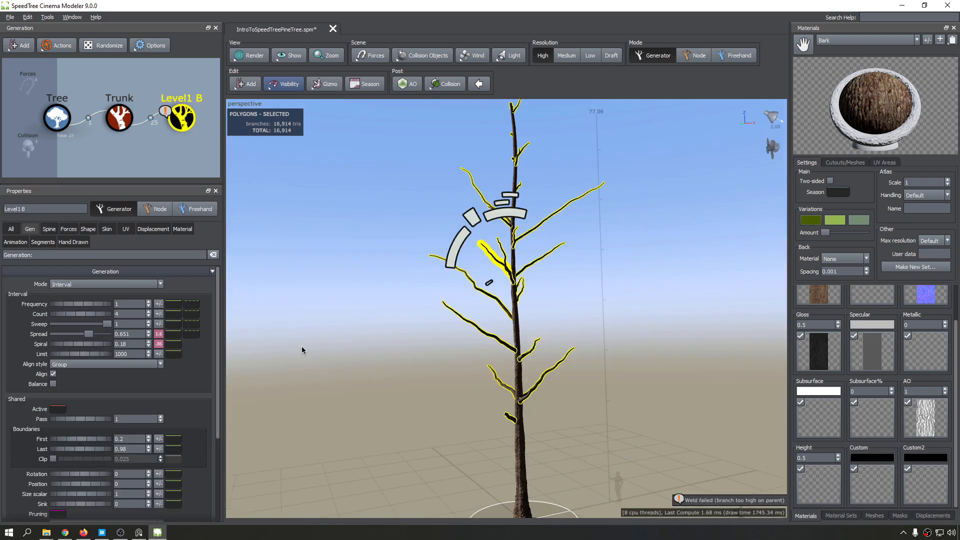
{"action": "left_click_drag", "start_coordinate": [302, 346], "coordinate": [469, 354]}
{"action": "scroll", "coordinate": [444, 302], "scroll_direction": "down", "scroll_amount": 5}
{"action": "scroll", "coordinate": [446, 302], "scroll_direction": "up", "scroll_amount": 6}
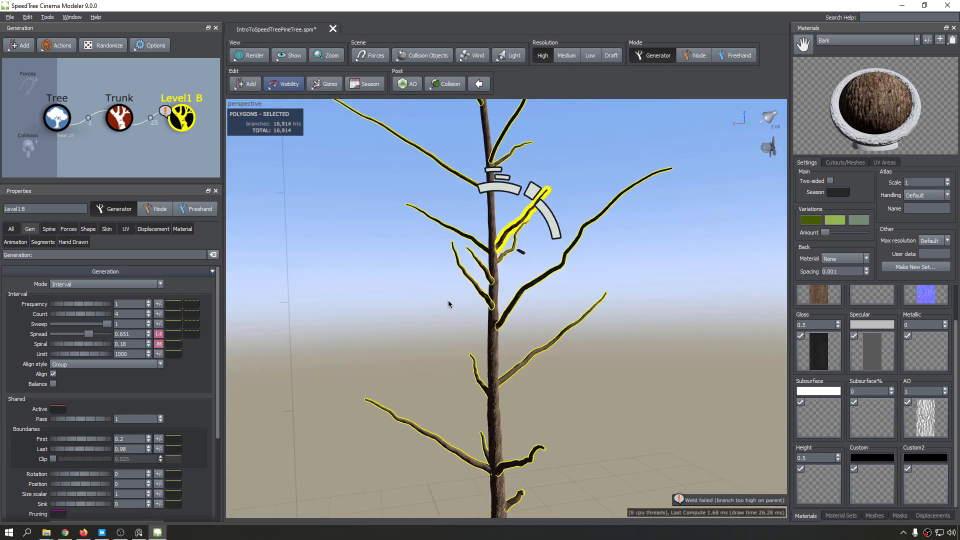
{"action": "scroll", "coordinate": [415, 269], "scroll_direction": "down", "scroll_amount": 2}
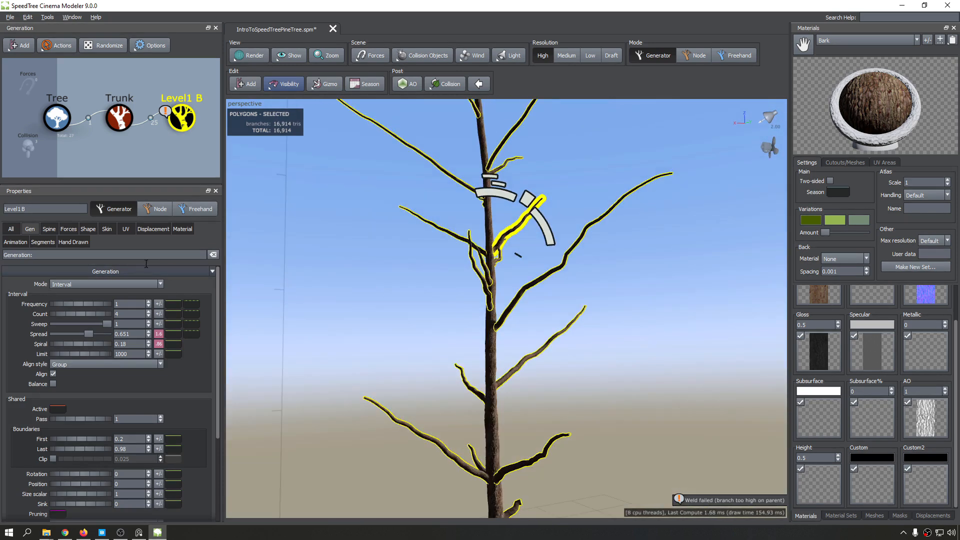
Step: Reduce the variance on Level1 B's spine % of parent length to about 0.02
{"action": "left_click", "coordinate": [49, 230]}
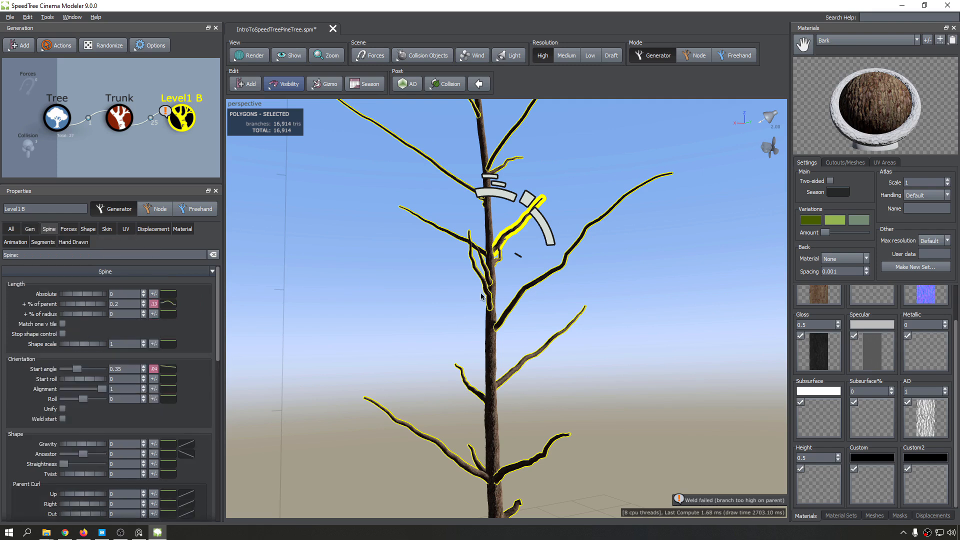
{"action": "left_click", "coordinate": [153, 304]}
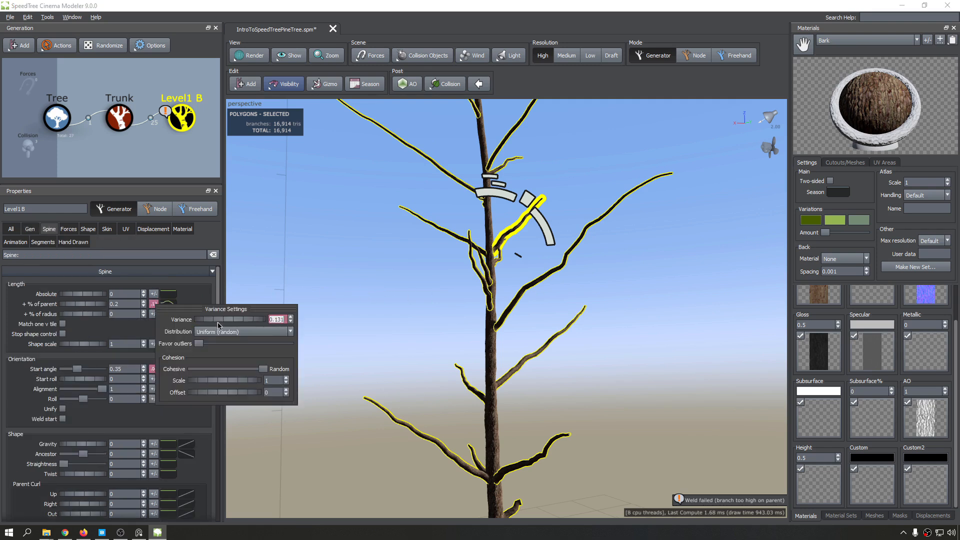
{"action": "left_click_drag", "start_coordinate": [111, 304], "coordinate": [124, 304]}
{"action": "left_click_drag", "start_coordinate": [242, 324], "coordinate": [179, 323]}
{"action": "scroll", "coordinate": [437, 343], "scroll_direction": "down", "scroll_amount": 5}
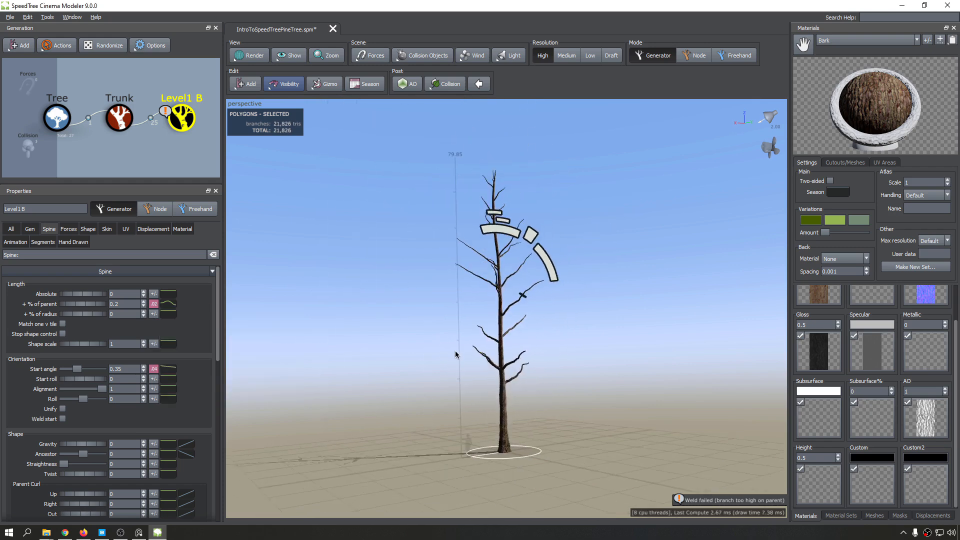
Step: Check the tree's shape from several sides and compare it with the pine silhouettes on the reference board
{"action": "left_click_drag", "start_coordinate": [570, 353], "coordinate": [622, 351]}
{"action": "left_click_drag", "start_coordinate": [495, 351], "coordinate": [497, 345]}
{"action": "left_click_drag", "start_coordinate": [522, 280], "coordinate": [541, 380]}
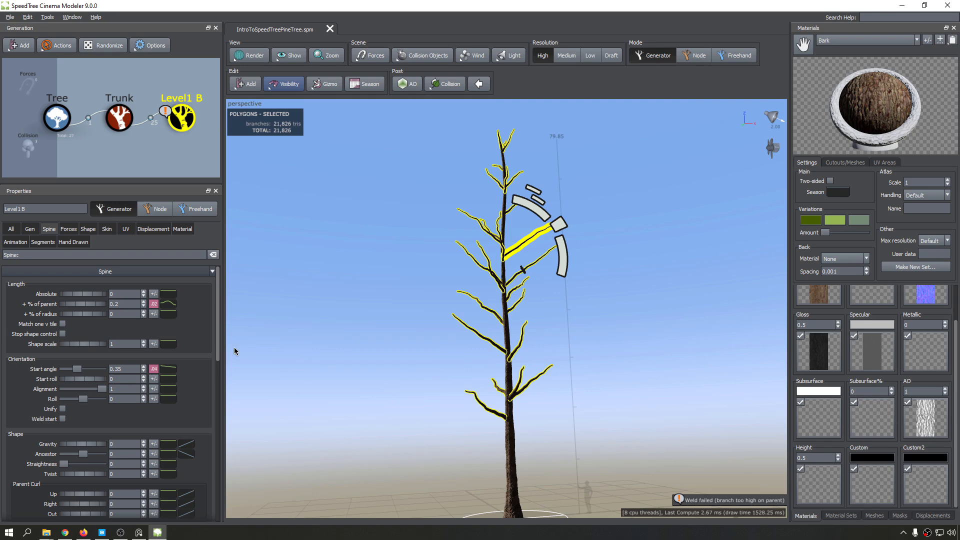
{"action": "left_click_drag", "start_coordinate": [392, 343], "coordinate": [212, 365]}
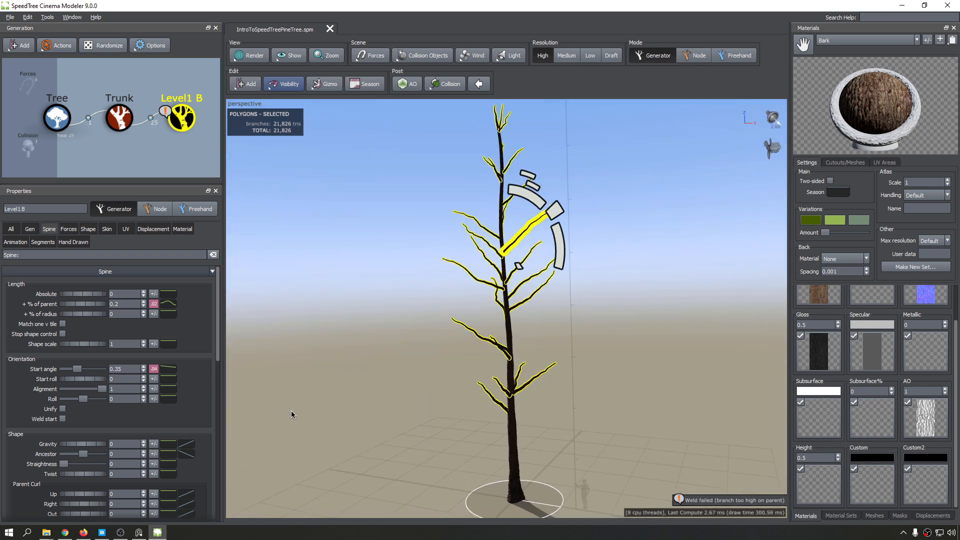
{"action": "left_click", "coordinate": [138, 532]}
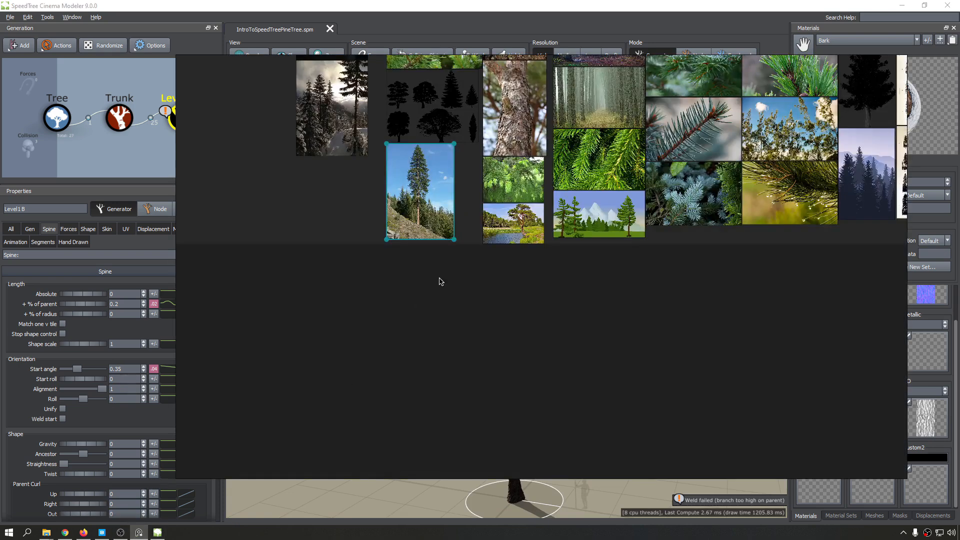
{"action": "scroll", "coordinate": [439, 278], "scroll_direction": "down", "scroll_amount": 3}
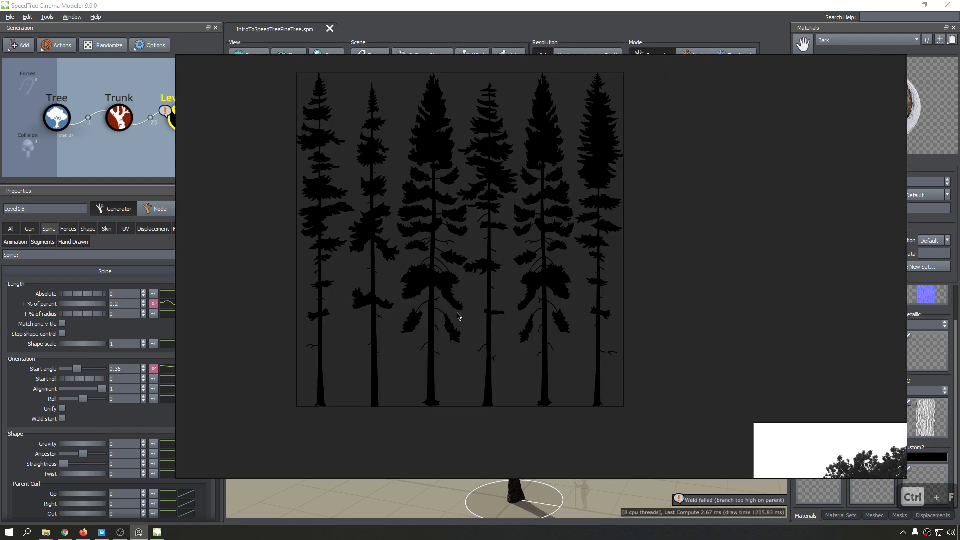
{"action": "scroll", "coordinate": [423, 259], "scroll_direction": "up", "scroll_amount": 2}
{"action": "scroll", "coordinate": [422, 273], "scroll_direction": "down", "scroll_amount": 4}
{"action": "scroll", "coordinate": [439, 317], "scroll_direction": "up", "scroll_amount": 4}
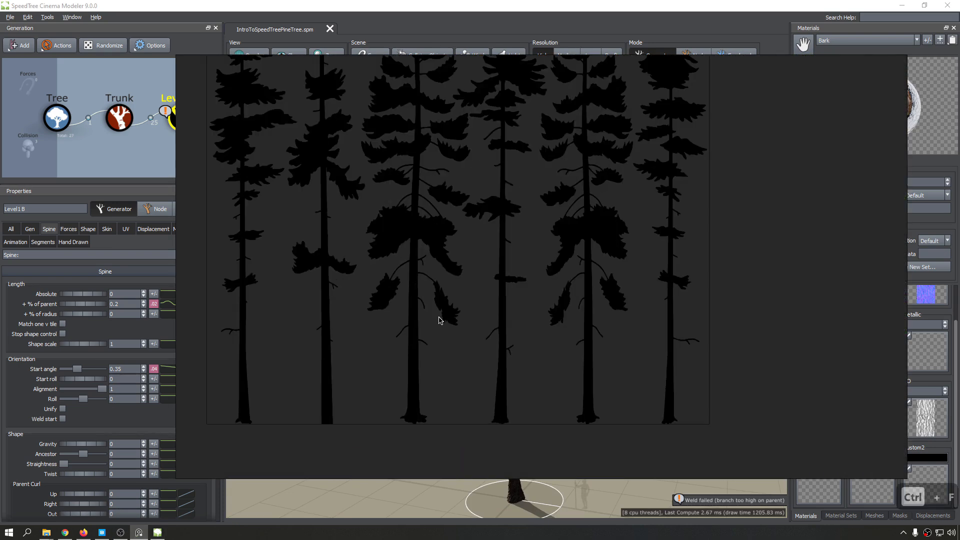
{"action": "left_click", "coordinate": [408, 257]}
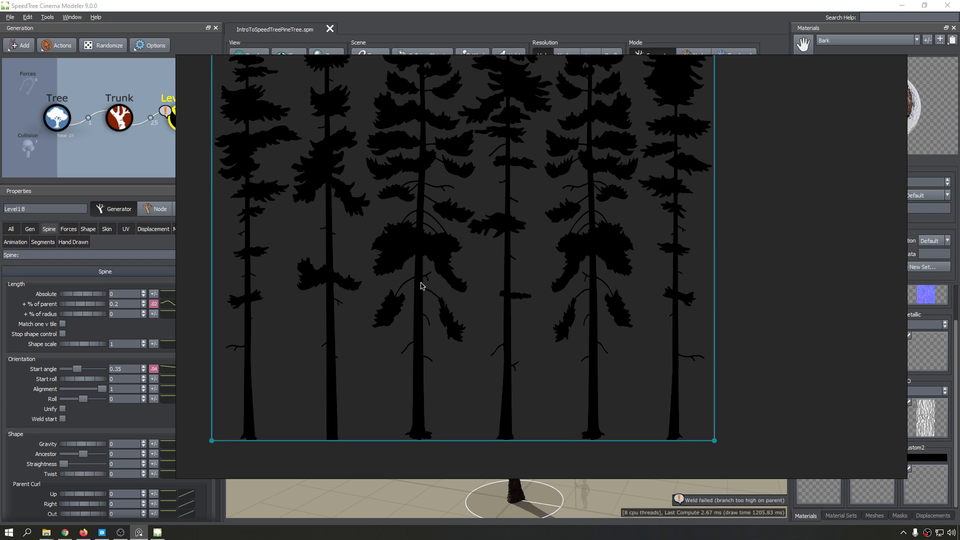
{"action": "scroll", "coordinate": [422, 292], "scroll_direction": "up", "scroll_amount": 1}
{"action": "middle_click_drag", "start_coordinate": [420, 307], "coordinate": [423, 324]}
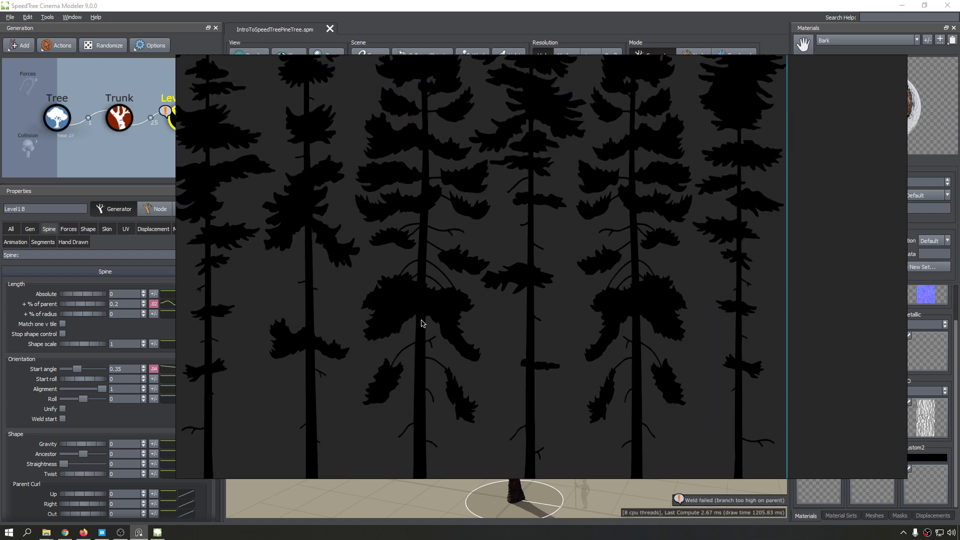
{"action": "middle_click_drag", "start_coordinate": [407, 226], "coordinate": [414, 282]}
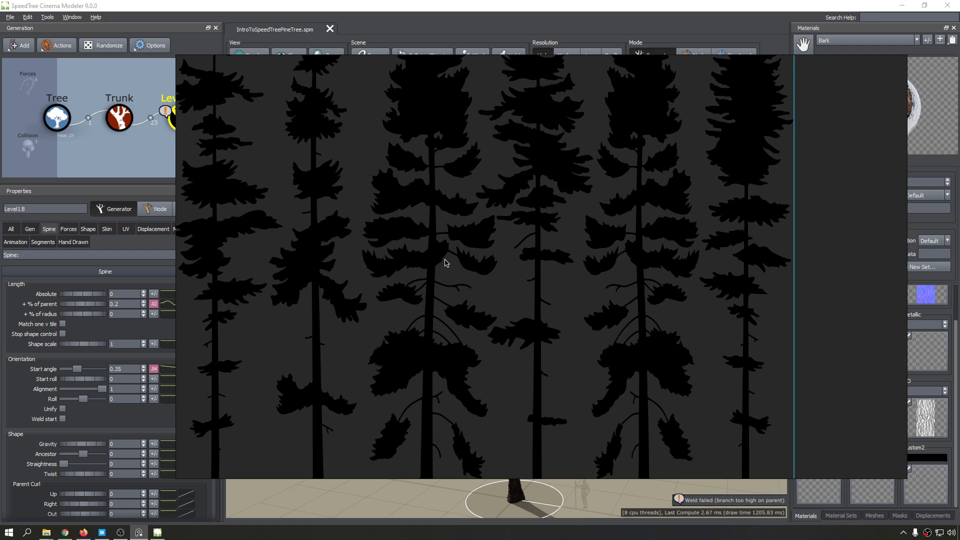
{"action": "scroll", "coordinate": [445, 262], "scroll_direction": "down", "scroll_amount": 1}
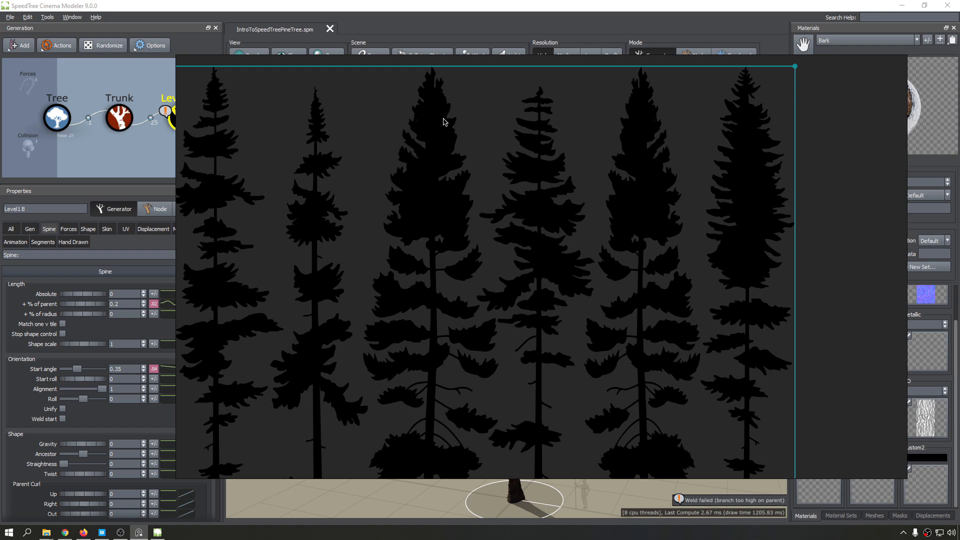
{"action": "scroll", "coordinate": [435, 150], "scroll_direction": "down", "scroll_amount": 2}
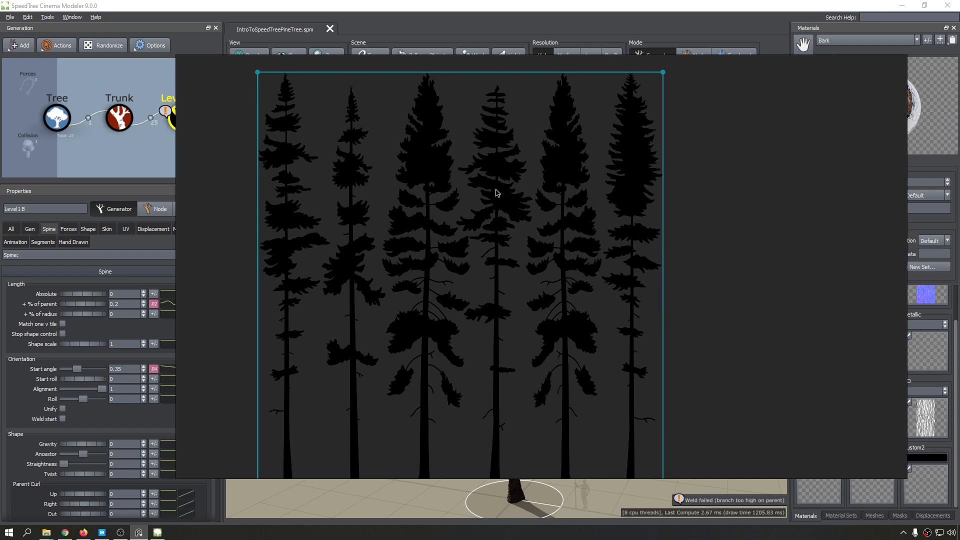
{"action": "key", "text": "ctrl+m"}
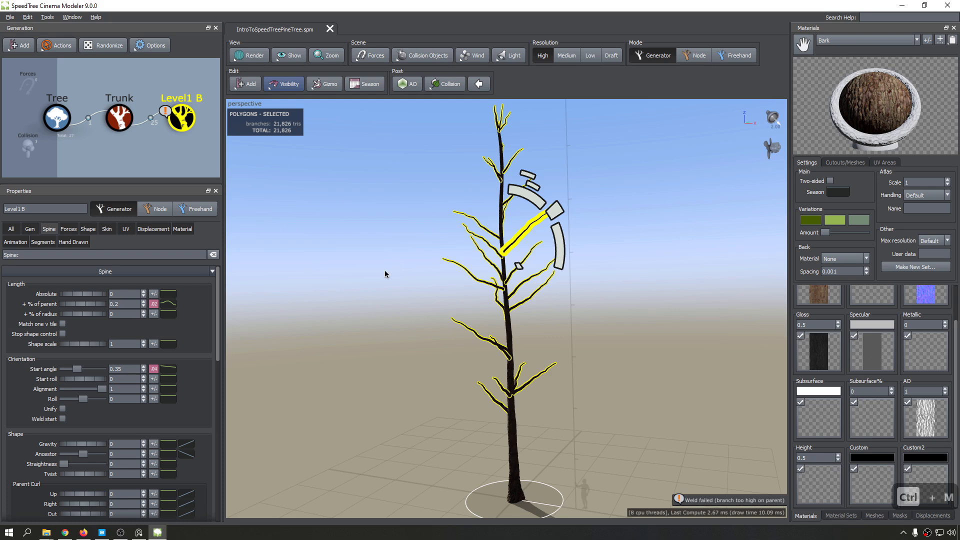
Step: Save the file, try different Start angle values on Level1 B up to about 0.519, and undo them
{"action": "key", "text": "ctrl+z"}
{"action": "key", "text": "ctrl+s"}
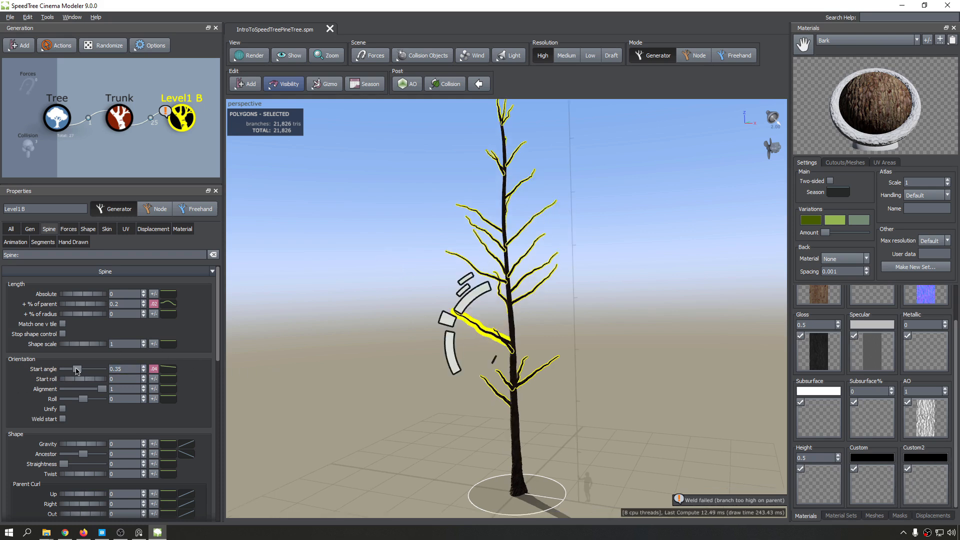
{"action": "left_click_drag", "start_coordinate": [77, 369], "coordinate": [81, 370]}
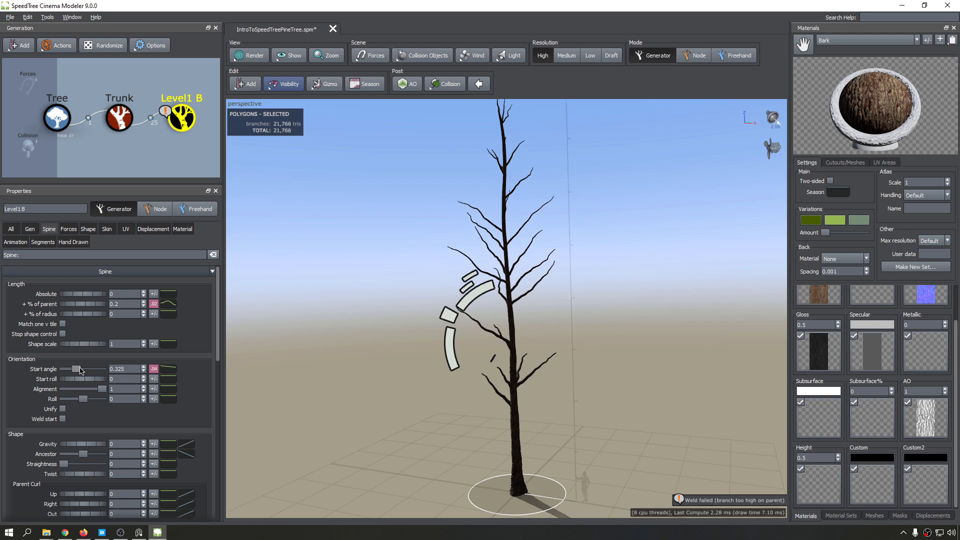
{"action": "key", "text": "ctrl+z"}
{"action": "key", "text": "ctrl+z"}
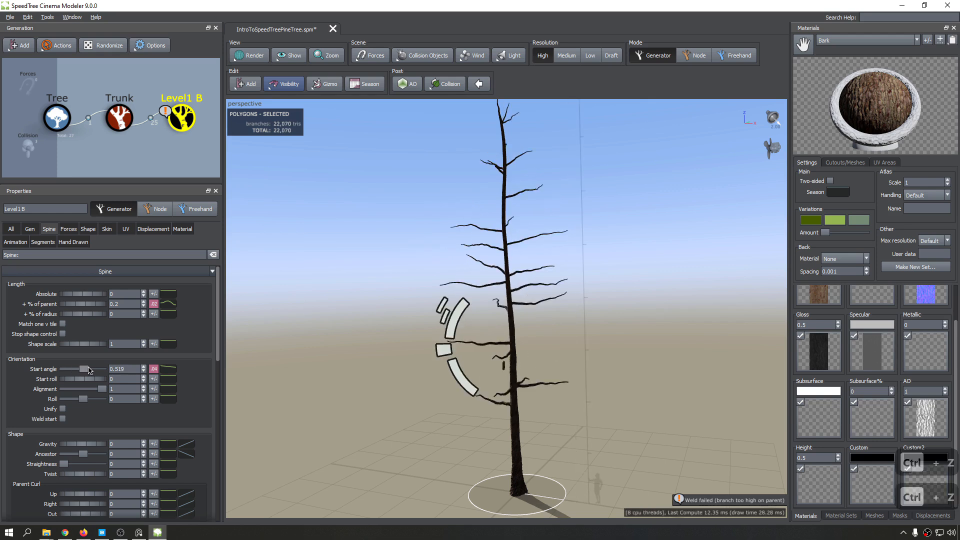
Step: Add a point to Level1 B's Start angle parent curve at about X 0.394, Y 0.345
{"action": "left_click", "coordinate": [167, 371]}
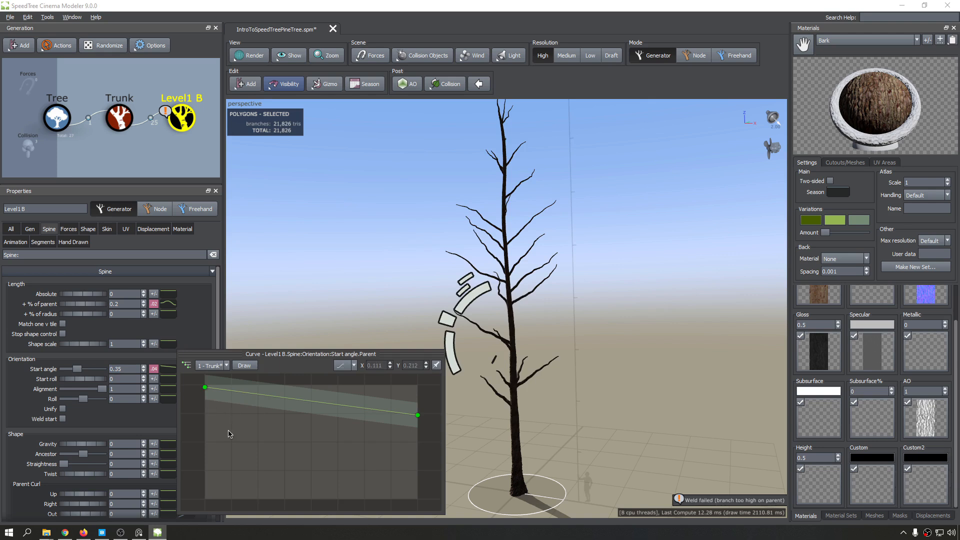
{"action": "left_click", "coordinate": [232, 390]}
{"action": "left_click_drag", "start_coordinate": [233, 391], "coordinate": [289, 387]}
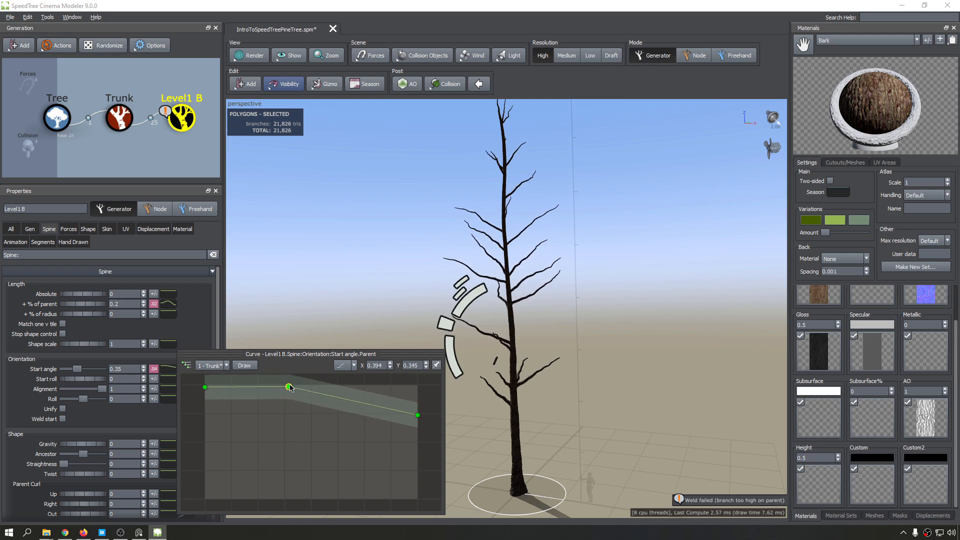
{"action": "left_click_drag", "start_coordinate": [275, 354], "coordinate": [198, 158]}
{"action": "left_click", "coordinate": [518, 380]}
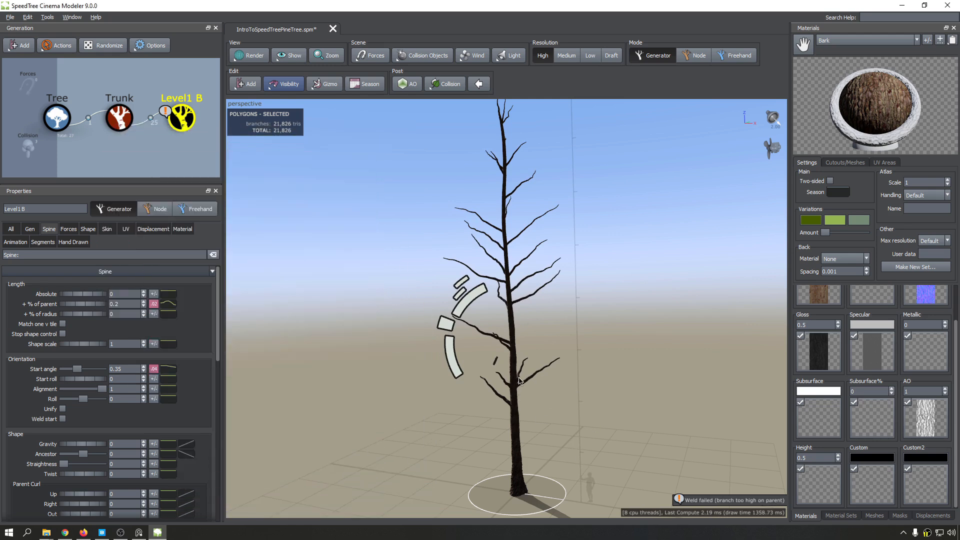
Step: Raise the first point of Level1 B's Start angle parent curve to about Y 0.69 to droop the lowest branches
{"action": "left_click", "coordinate": [154, 369]}
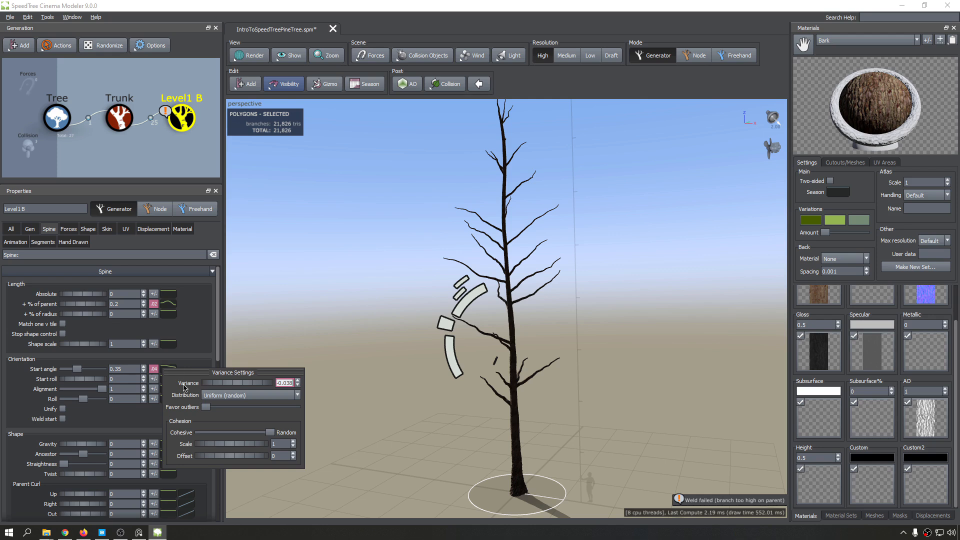
{"action": "left_click", "coordinate": [170, 369]}
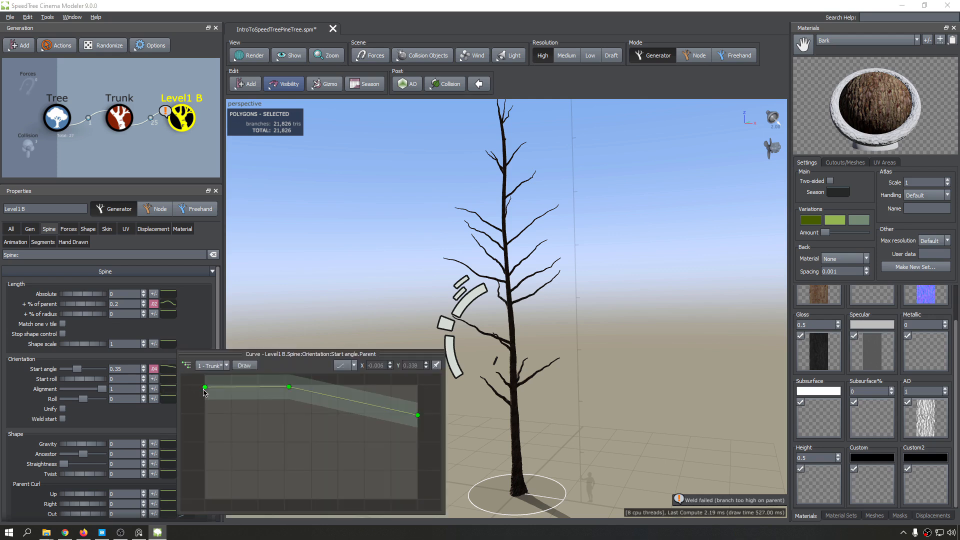
{"action": "left_click_drag", "start_coordinate": [204, 388], "coordinate": [250, 371]}
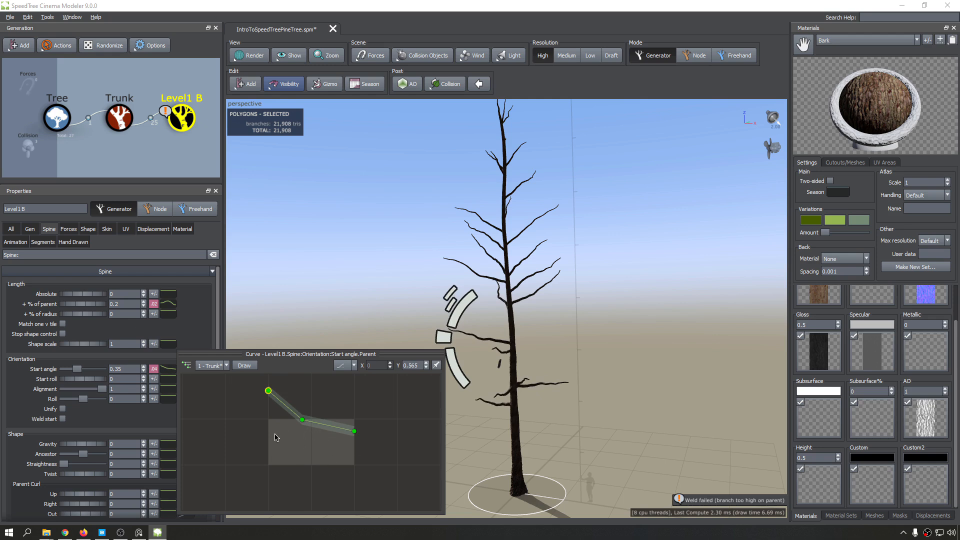
{"action": "left_click_drag", "start_coordinate": [269, 391], "coordinate": [283, 376]}
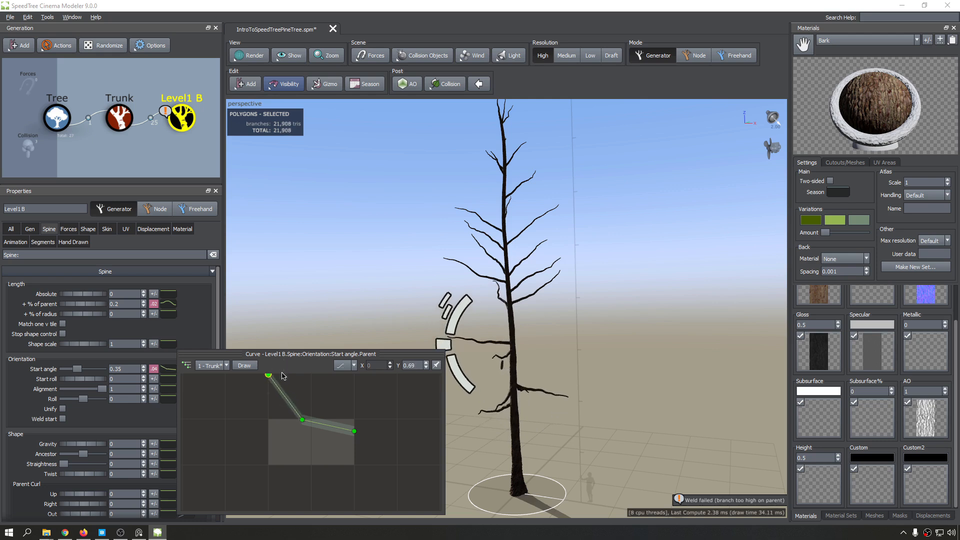
Step: Add a second middle point to the Start angle curve and raise both middle points, the first to about X 0.35, Y 0.363
{"action": "scroll", "coordinate": [321, 435], "scroll_direction": "up", "scroll_amount": 3}
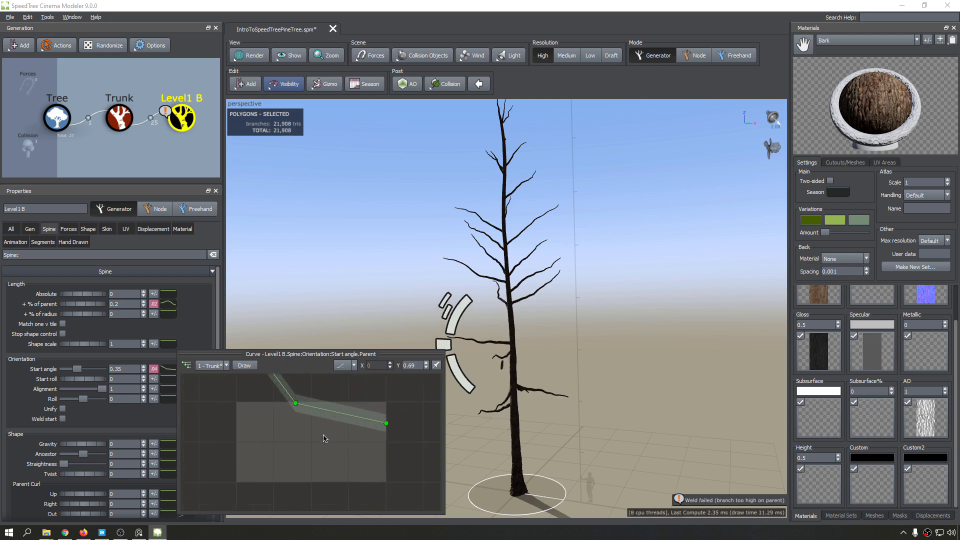
{"action": "left_click", "coordinate": [333, 406]}
{"action": "scroll", "coordinate": [335, 407], "scroll_direction": "down", "scroll_amount": 3}
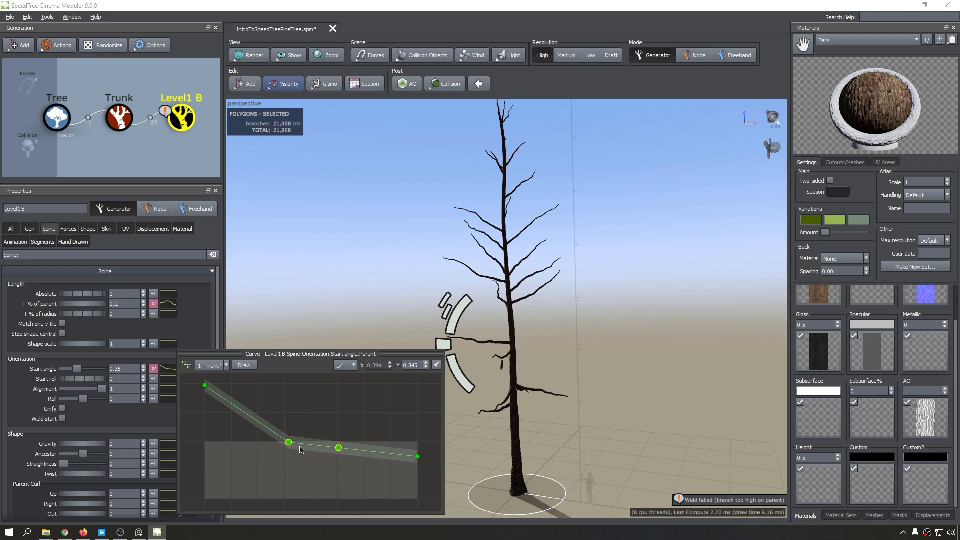
{"action": "left_click_drag", "start_coordinate": [288, 443], "coordinate": [352, 445]}
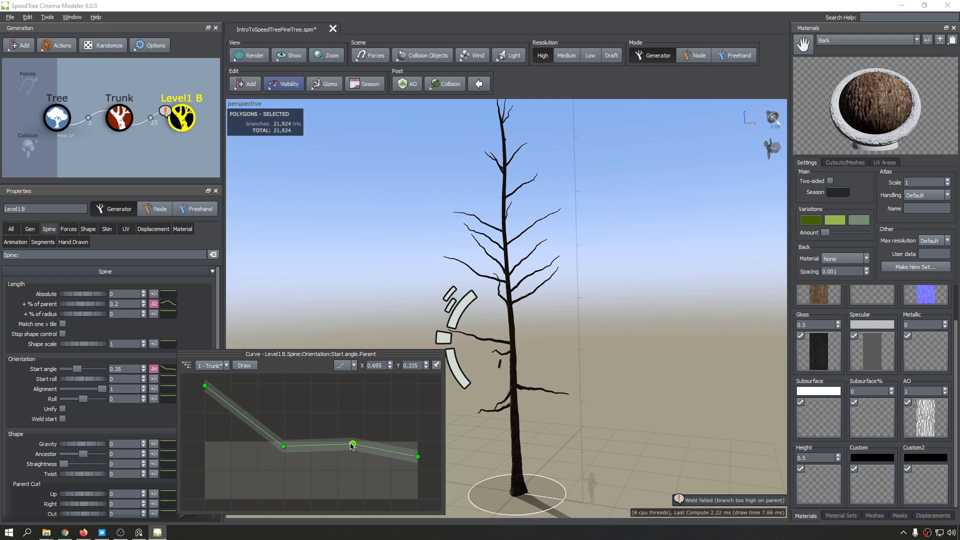
{"action": "left_click", "coordinate": [290, 460]}
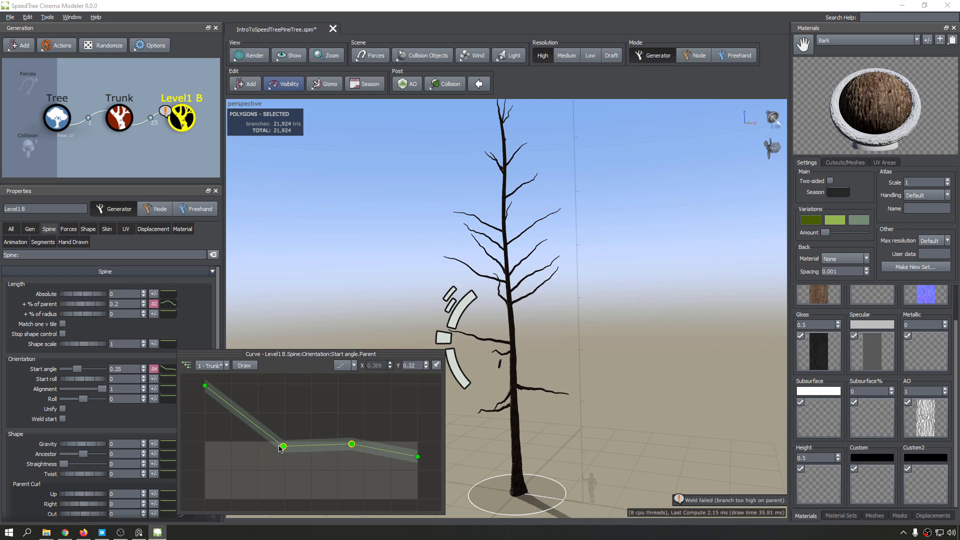
{"action": "mouse_move", "coordinate": [280, 449]}
{"action": "left_mouse_down"}
{"action": "mouse_move", "coordinate": [275, 454]}
{"action": "mouse_move", "coordinate": [276, 430]}
{"action": "mouse_move", "coordinate": [276, 442]}
{"action": "left_mouse_up"}
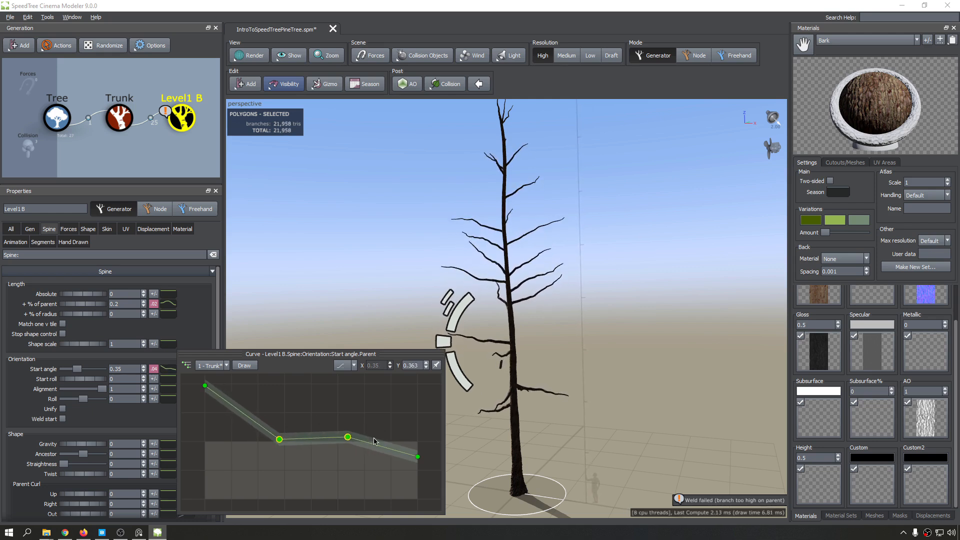
Step: Readjust the end point of the Start angle parent curve so it sits slightly below the middle points
{"action": "left_click_drag", "start_coordinate": [420, 458], "coordinate": [420, 489]}
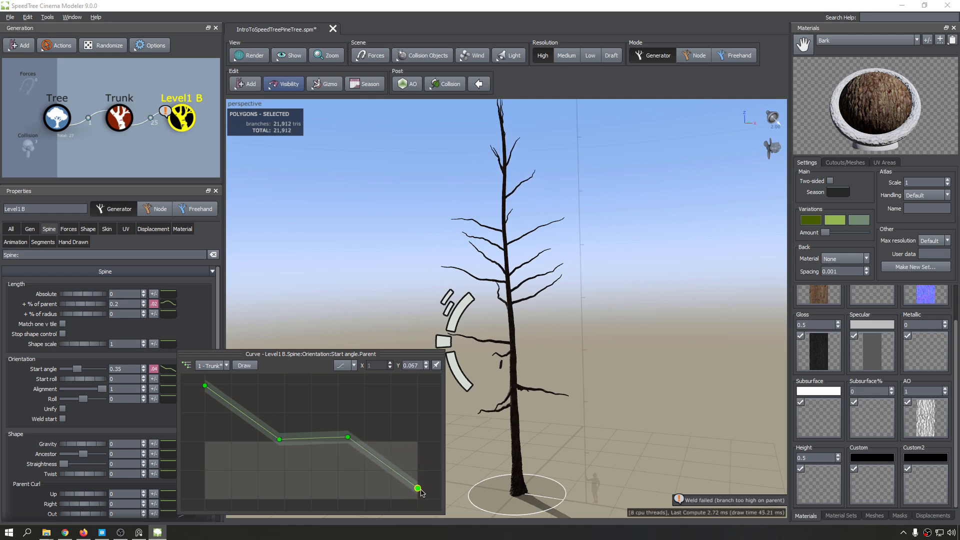
{"action": "scroll", "coordinate": [372, 426], "scroll_direction": "down", "scroll_amount": 3}
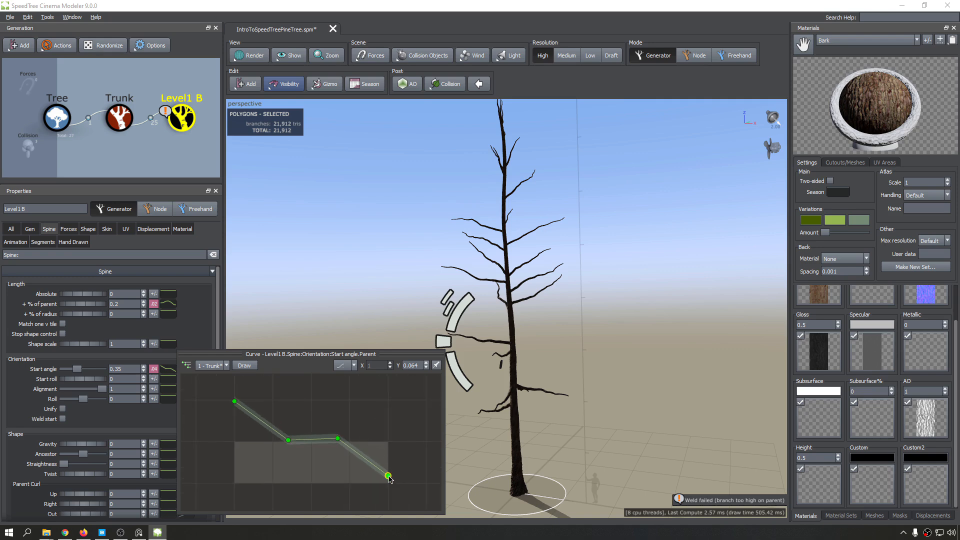
{"action": "left_click_drag", "start_coordinate": [389, 477], "coordinate": [388, 450]}
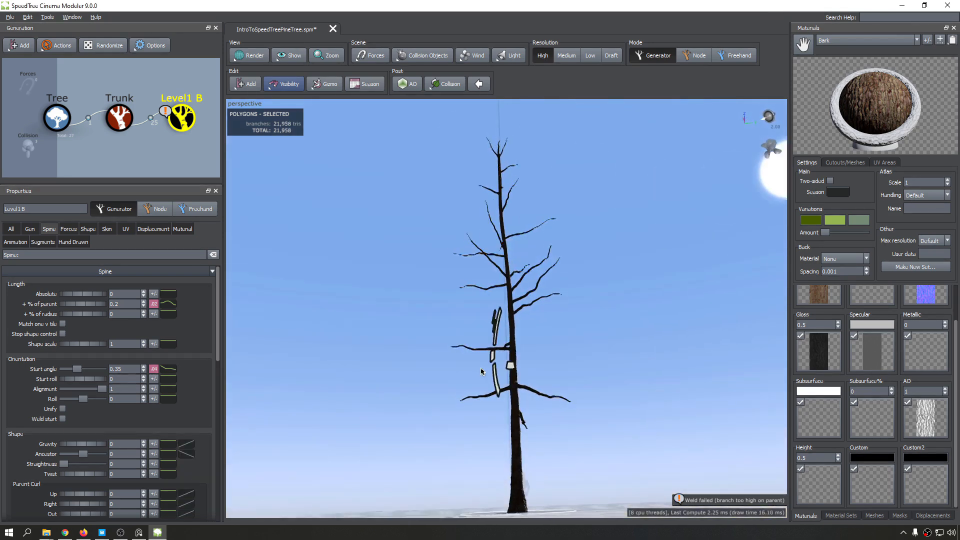
{"action": "left_click_drag", "start_coordinate": [481, 371], "coordinate": [490, 393]}
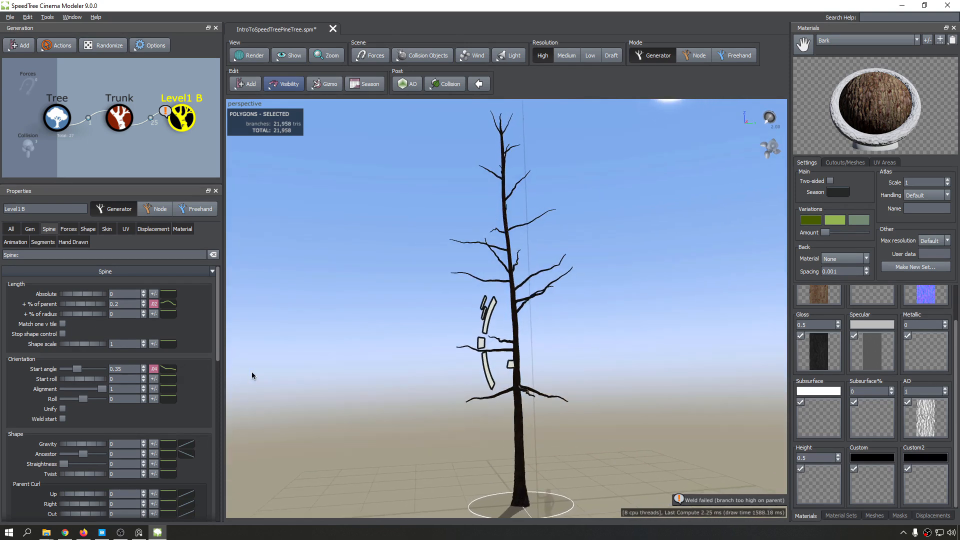
Step: Increase Level1 B's Start angle to about 0.416 and lower the end point of its parent curve to lift the topmost branches
{"action": "left_click_drag", "start_coordinate": [77, 370], "coordinate": [80, 372]}
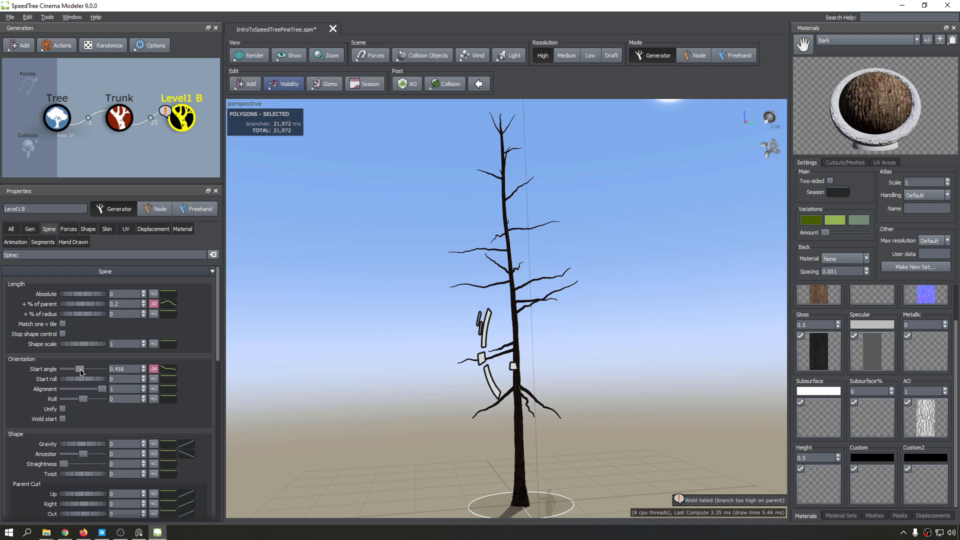
{"action": "left_click", "coordinate": [168, 370]}
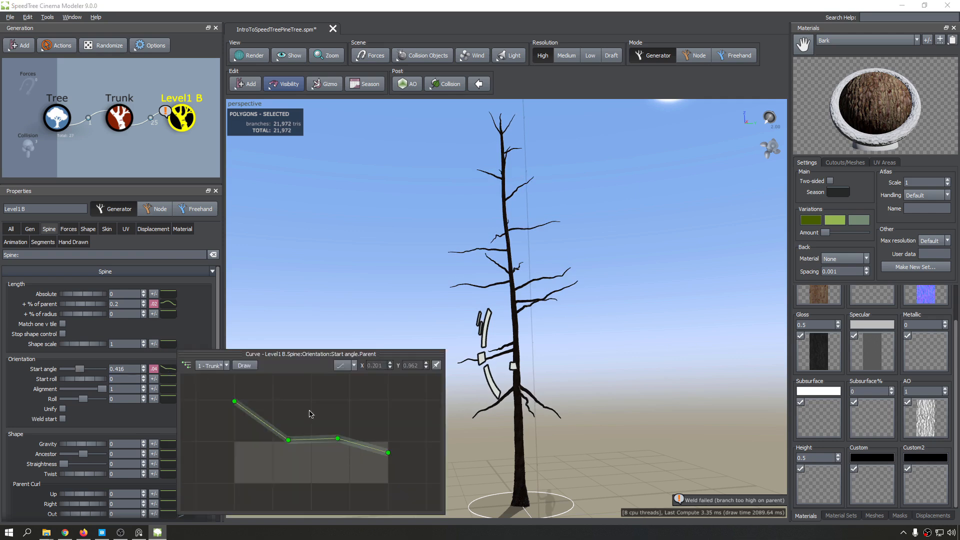
{"action": "mouse_move", "coordinate": [390, 455]}
{"action": "left_mouse_down"}
{"action": "mouse_move", "coordinate": [390, 485]}
{"action": "mouse_move", "coordinate": [389, 470]}
{"action": "left_mouse_up"}
{"action": "left_click_drag", "start_coordinate": [465, 429], "coordinate": [773, 411]}
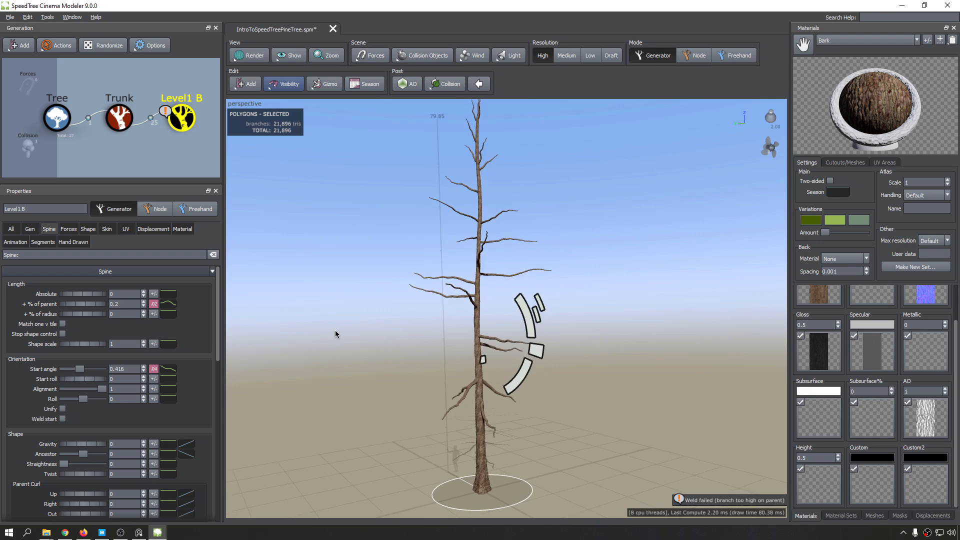
Step: Save the file and check the branch angles around the whole tree
{"action": "left_click_drag", "start_coordinate": [335, 334], "coordinate": [577, 236]}
{"action": "key", "text": "ctrl+s"}
{"action": "key", "text": "ctrl+s"}
{"action": "key", "text": "ctrl+s"}
{"action": "left_click_drag", "start_coordinate": [521, 254], "coordinate": [518, 279]}
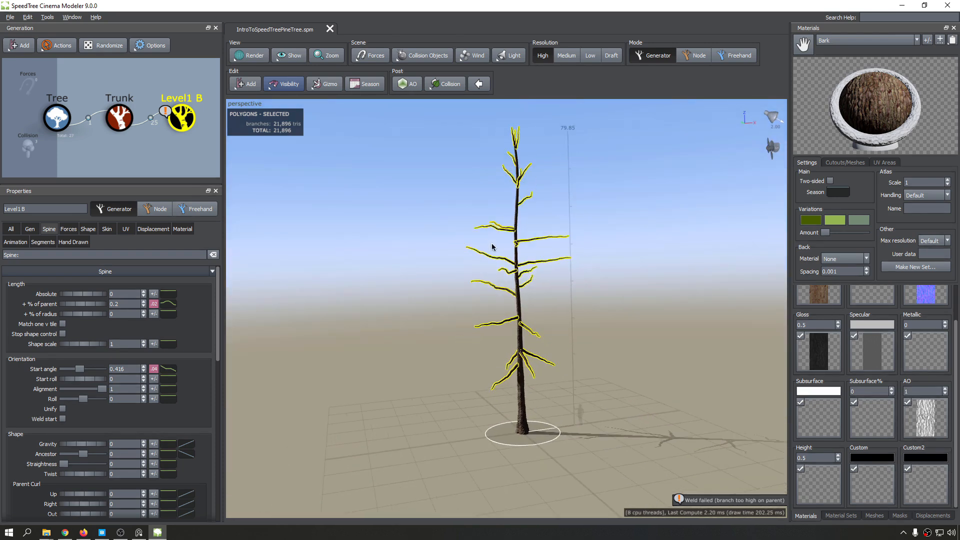
{"action": "left_click_drag", "start_coordinate": [492, 247], "coordinate": [489, 306]}
{"action": "left_click", "coordinate": [492, 309]}
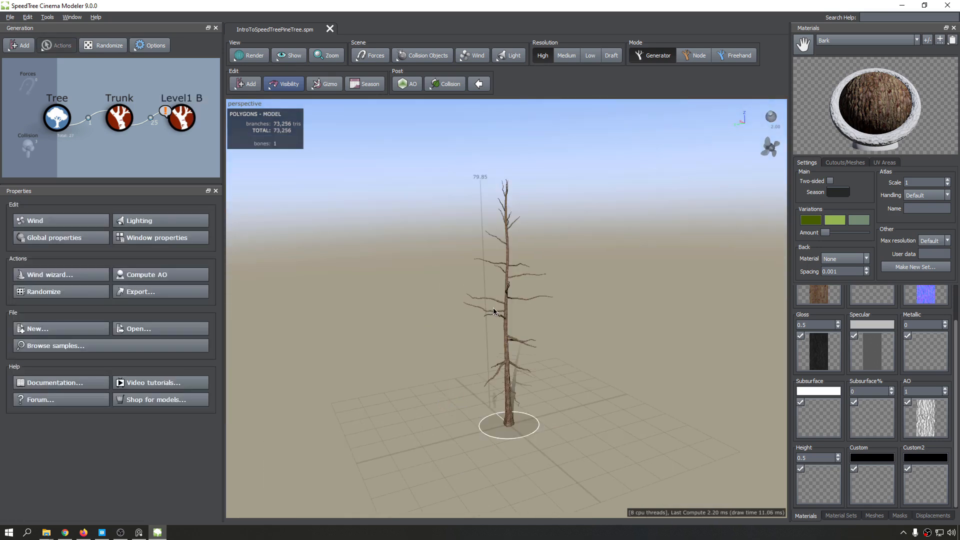
Step: Select a Level1 B branch and increase the late noise amount to about 1.019
{"action": "left_click", "coordinate": [501, 303]}
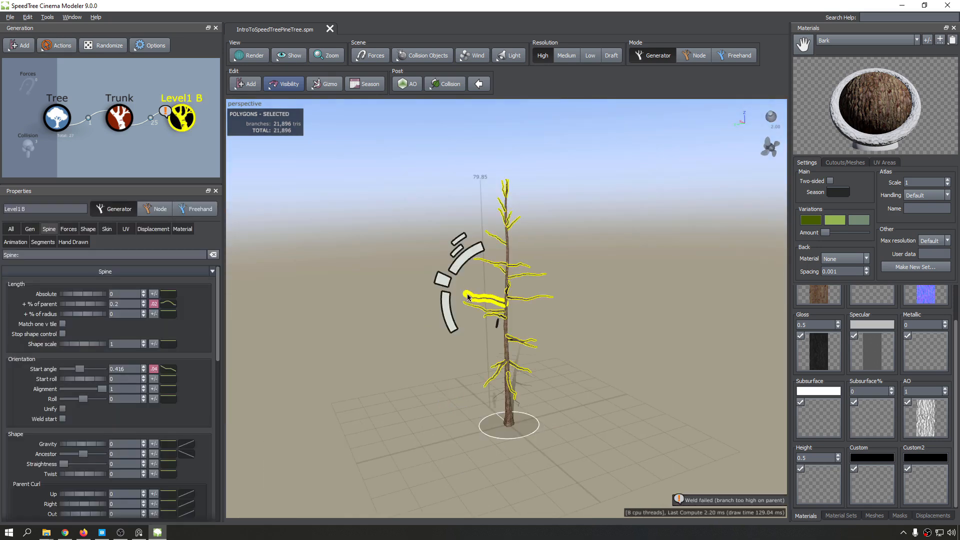
{"action": "right_click_drag", "start_coordinate": [465, 295], "coordinate": [458, 273]}
{"action": "middle_click_drag", "start_coordinate": [458, 273], "coordinate": [477, 285]}
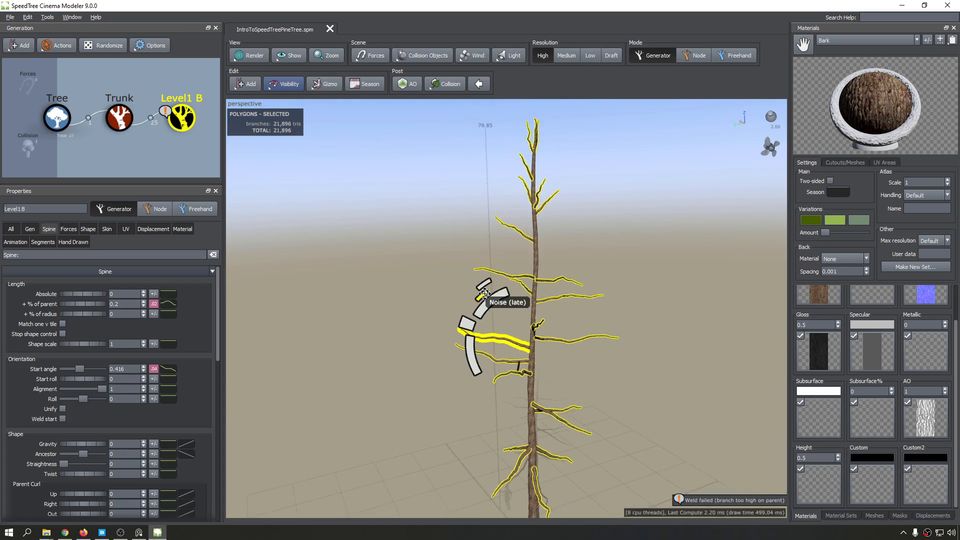
{"action": "left_click", "coordinate": [485, 294]}
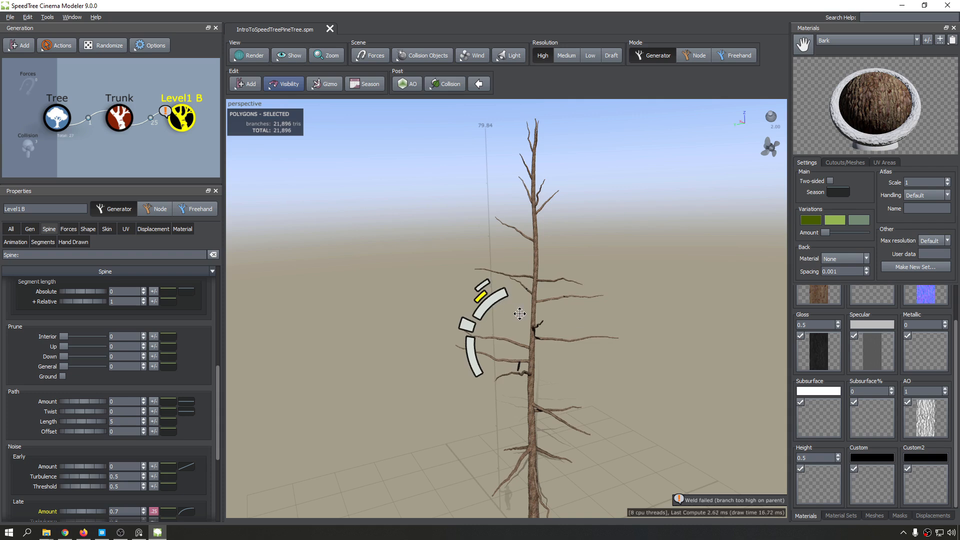
{"action": "mouse_move", "coordinate": [570, 338]}
{"action": "left_mouse_down"}
{"action": "mouse_move", "coordinate": [703, 365]}
{"action": "mouse_move", "coordinate": [957, 388]}
{"action": "mouse_move", "coordinate": [565, 324]}
{"action": "mouse_move", "coordinate": [770, 369]}
{"action": "mouse_move", "coordinate": [646, 351]}
{"action": "left_mouse_up"}
{"action": "mouse_move", "coordinate": [476, 267]}
{"action": "left_mouse_down"}
{"action": "mouse_move", "coordinate": [474, 290]}
{"action": "mouse_move", "coordinate": [488, 272]}
{"action": "left_mouse_up"}
Step: Inspect the noise on the branches up close and the overall tree shape from several sides
{"action": "middle_click_drag", "start_coordinate": [528, 165], "coordinate": [526, 236]}
{"action": "scroll", "coordinate": [520, 277], "scroll_direction": "up", "scroll_amount": 10}
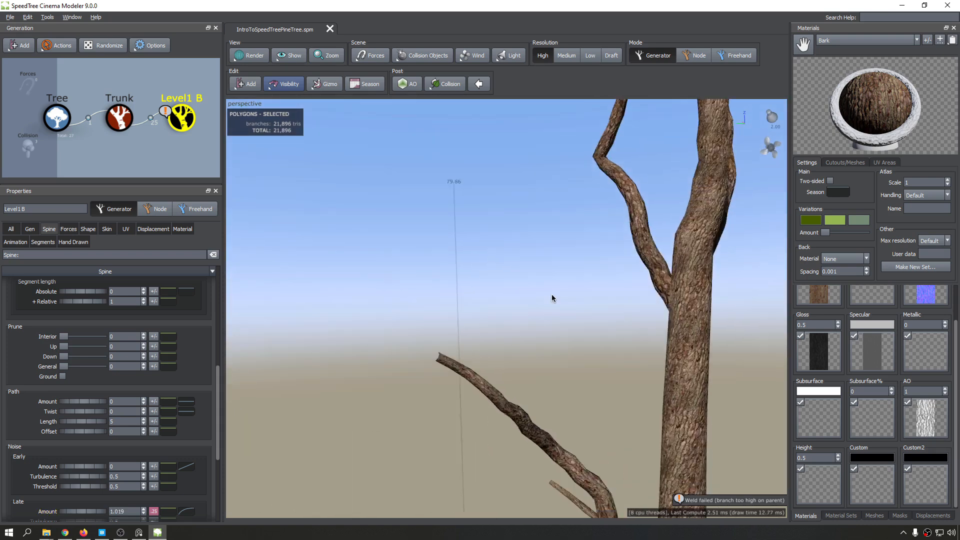
{"action": "left_click_drag", "start_coordinate": [551, 295], "coordinate": [593, 330]}
{"action": "scroll", "coordinate": [608, 403], "scroll_direction": "down", "scroll_amount": 6}
{"action": "middle_click_drag", "start_coordinate": [609, 403], "coordinate": [602, 250]}
{"action": "left_click_drag", "start_coordinate": [601, 250], "coordinate": [685, 361]}
{"action": "scroll", "coordinate": [619, 343], "scroll_direction": "down", "scroll_amount": 4}
{"action": "scroll", "coordinate": [685, 361], "scroll_direction": "down", "scroll_amount": 2}
{"action": "scroll", "coordinate": [483, 387], "scroll_direction": "down", "scroll_amount": 2}
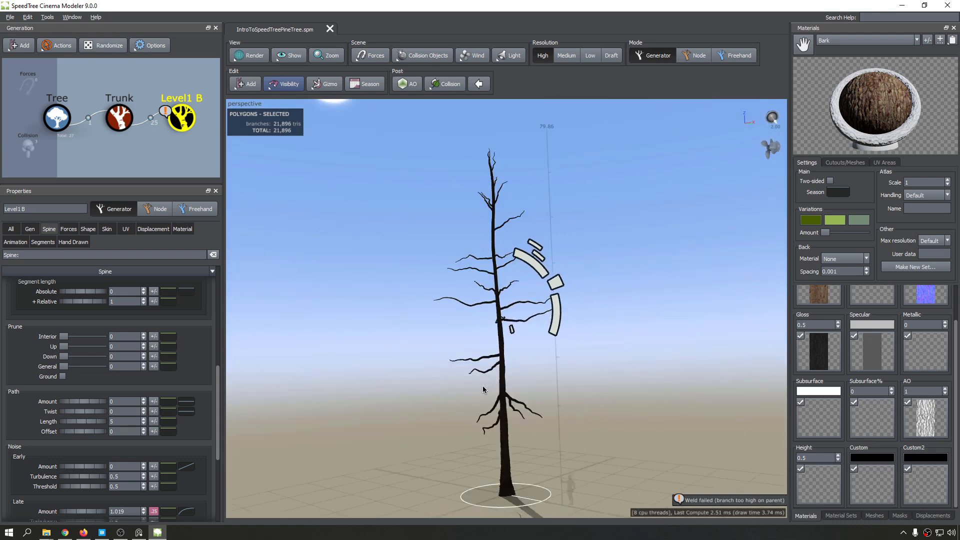
{"action": "left_click_drag", "start_coordinate": [483, 387], "coordinate": [637, 383]}
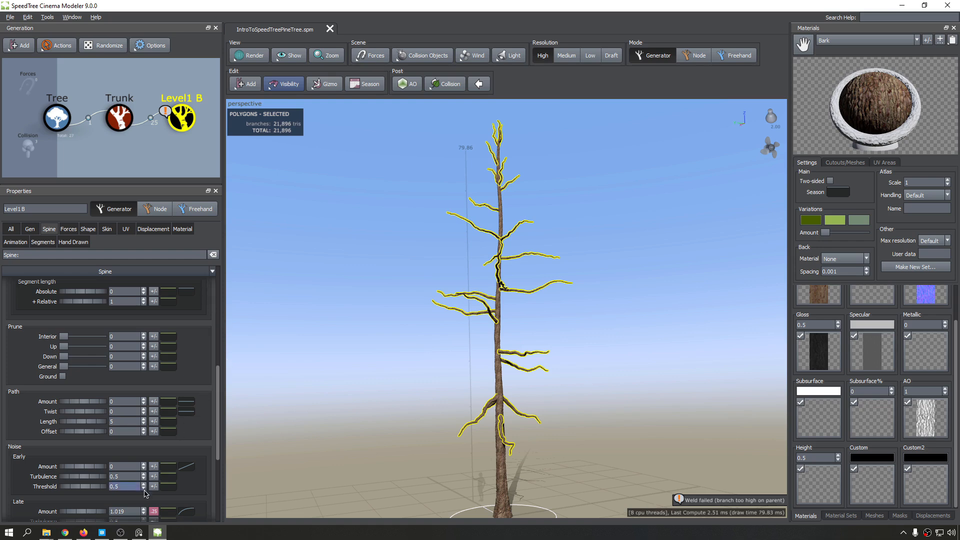
Step: Switch to the reference board, examine the lower branches and trunks of the pine silhouettes, and return to the tree
{"action": "left_click", "coordinate": [139, 533]}
{"action": "middle_click_drag", "start_coordinate": [483, 343], "coordinate": [441, 319]}
{"action": "scroll", "coordinate": [397, 305], "scroll_direction": "down", "scroll_amount": 3}
{"action": "scroll", "coordinate": [474, 318], "scroll_direction": "up", "scroll_amount": 8}
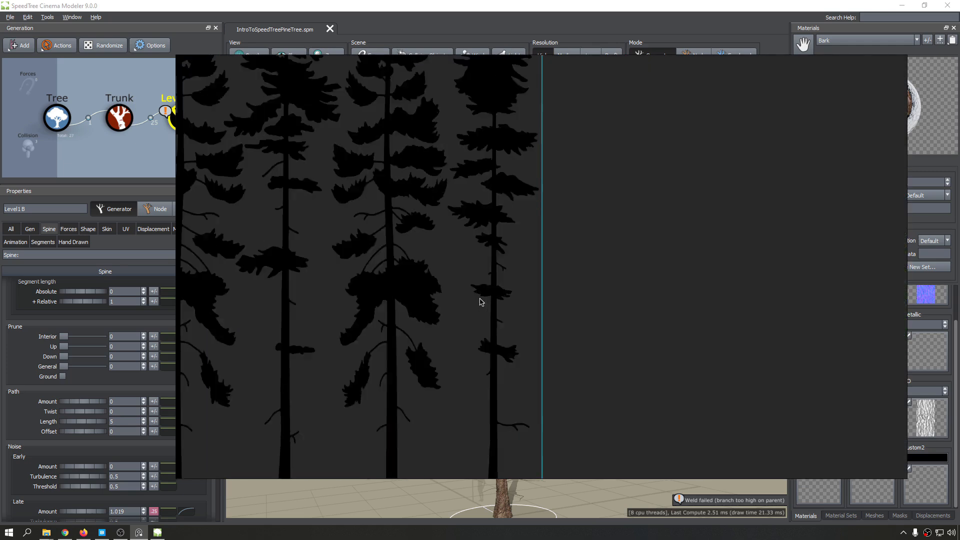
{"action": "middle_click_drag", "start_coordinate": [492, 280], "coordinate": [497, 247]}
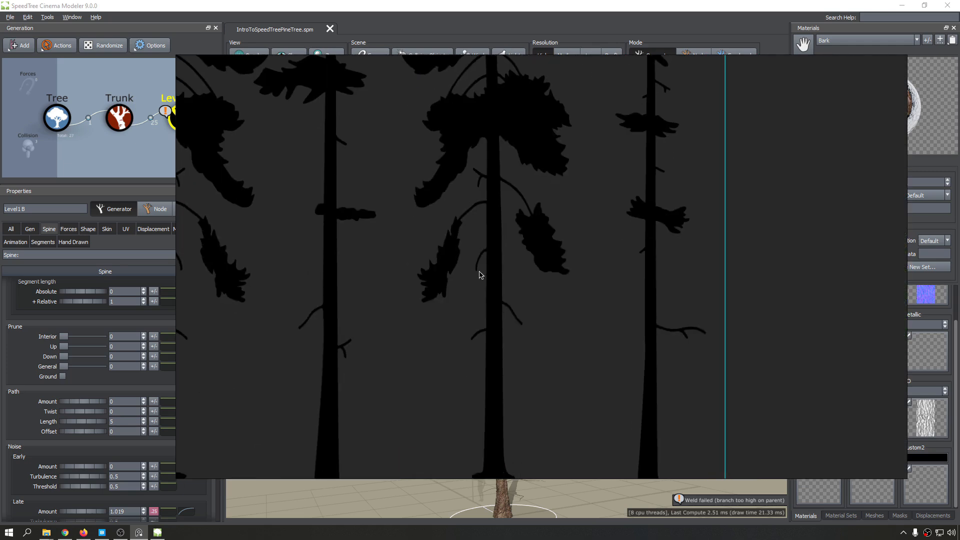
{"action": "scroll", "coordinate": [583, 257], "scroll_direction": "down", "scroll_amount": 6}
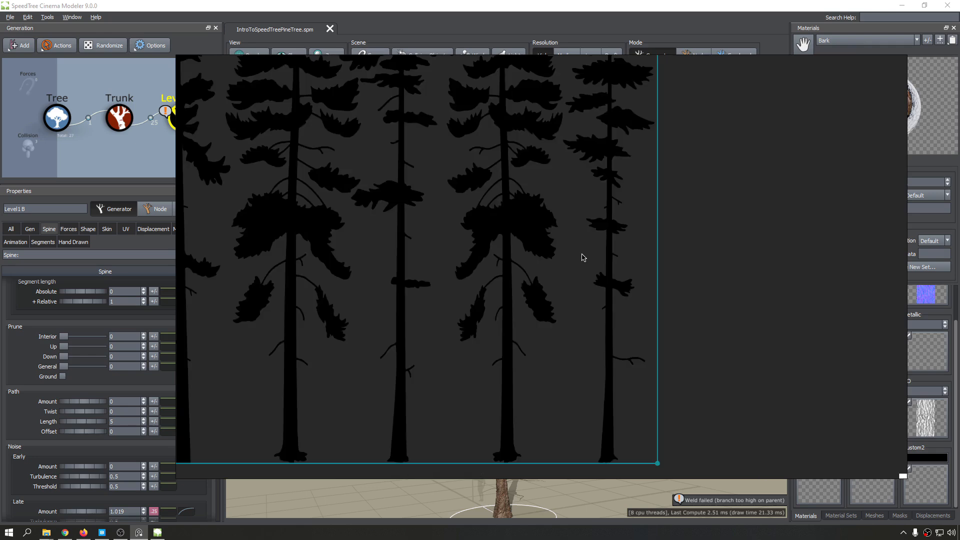
{"action": "key", "text": "ctrl+m"}
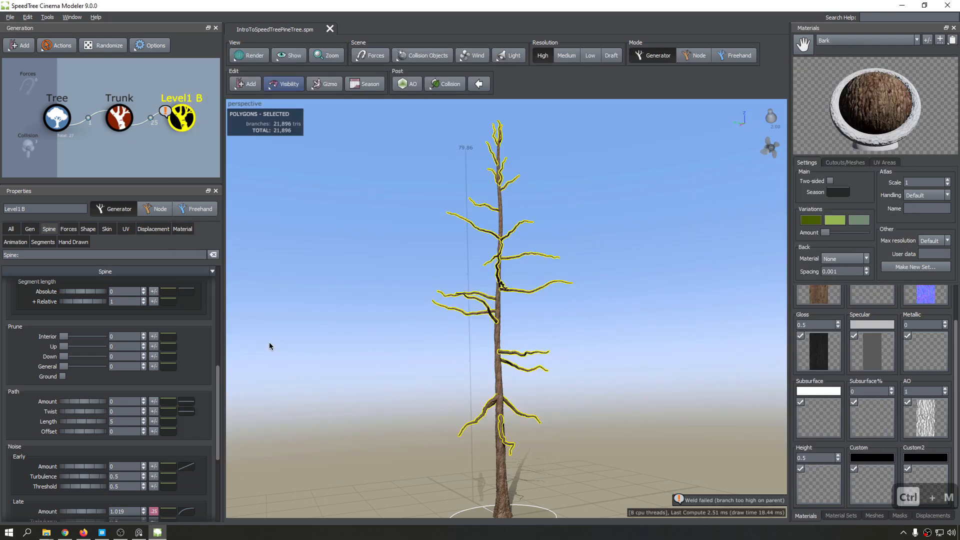
Step: Set the Break chance on Level1 B's spine to about 0.494 so that some branches are broken off
{"action": "scroll", "coordinate": [79, 342], "scroll_direction": "up", "scroll_amount": 2}
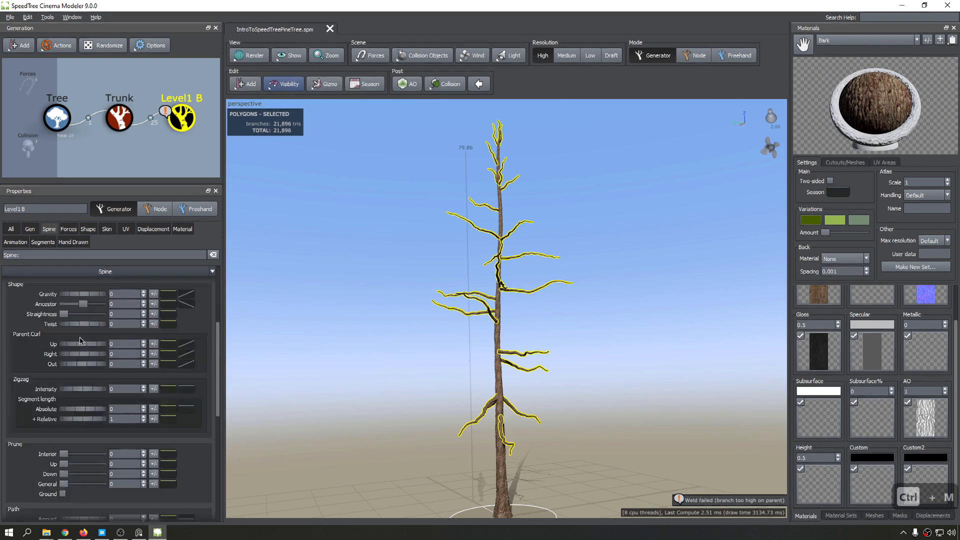
{"action": "scroll", "coordinate": [43, 334], "scroll_direction": "down", "scroll_amount": 10}
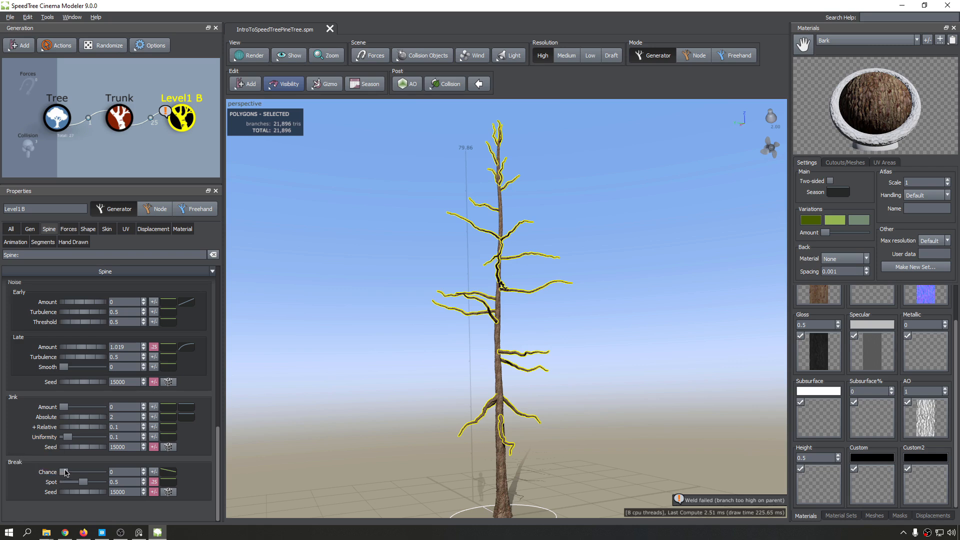
{"action": "mouse_move", "coordinate": [65, 472]}
{"action": "left_mouse_down"}
{"action": "mouse_move", "coordinate": [121, 474]}
{"action": "mouse_move", "coordinate": [80, 472]}
{"action": "left_mouse_up"}
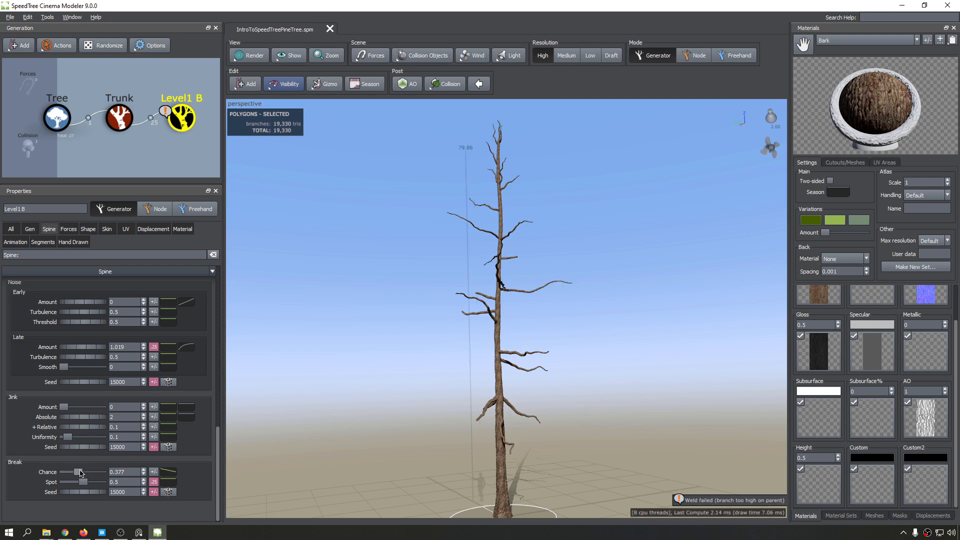
{"action": "left_click_drag", "start_coordinate": [256, 451], "coordinate": [300, 440]}
{"action": "mouse_move", "coordinate": [79, 474]}
{"action": "left_mouse_down"}
{"action": "mouse_move", "coordinate": [50, 481]}
{"action": "mouse_move", "coordinate": [81, 478]}
{"action": "left_mouse_up"}
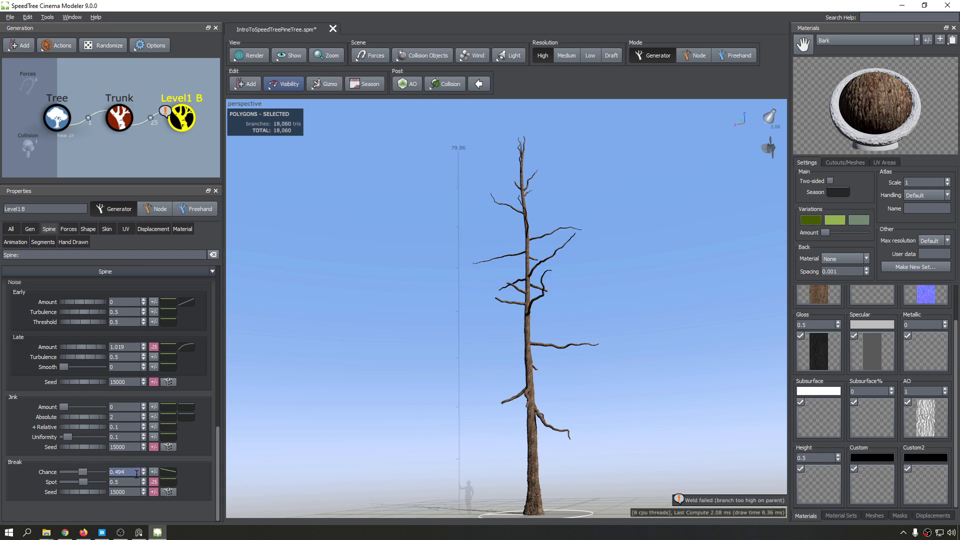
Step: Switch to the reference board, examine the lower trunks and short bare branches of the pine silhouettes, and return to the tree
{"action": "left_click", "coordinate": [138, 532]}
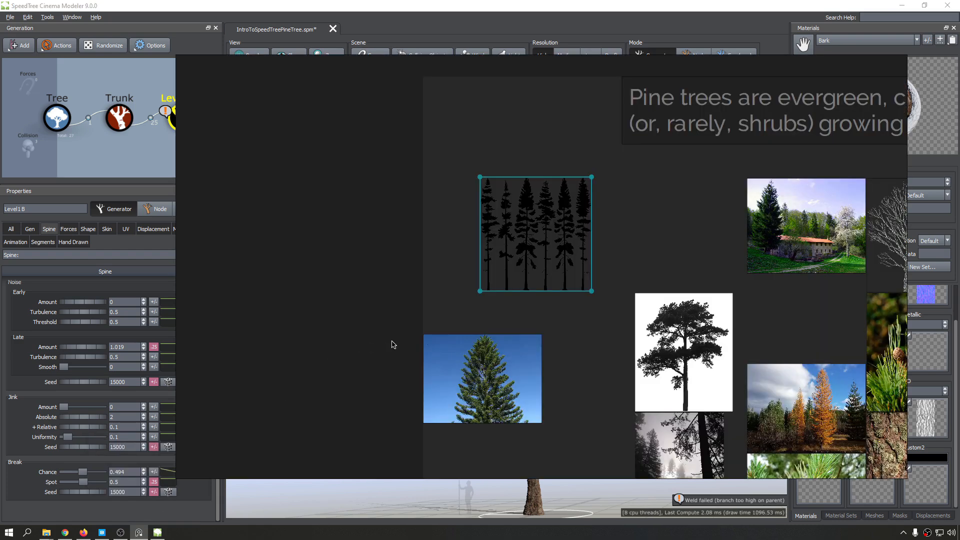
{"action": "scroll", "coordinate": [520, 310], "scroll_direction": "up", "scroll_amount": 5}
{"action": "scroll", "coordinate": [392, 248], "scroll_direction": "up", "scroll_amount": 3}
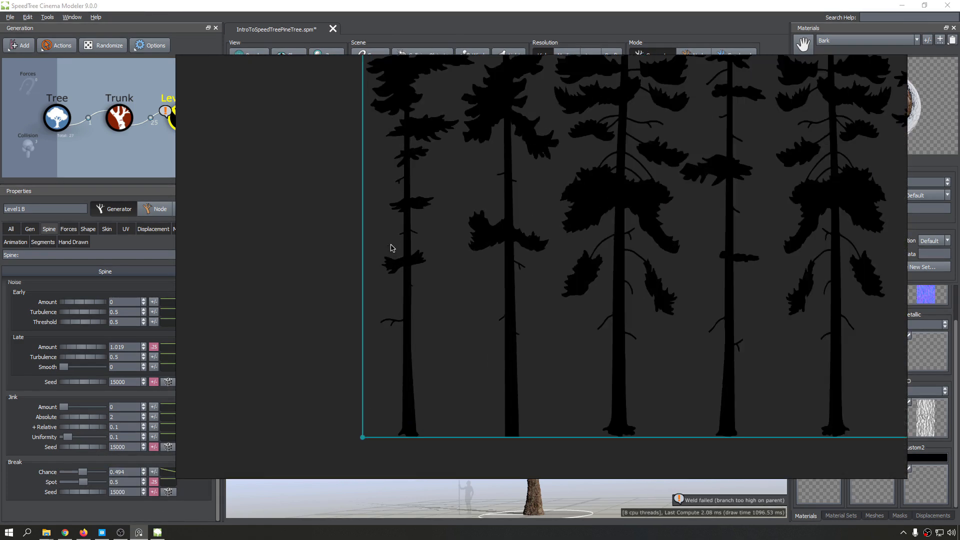
{"action": "scroll", "coordinate": [623, 332], "scroll_direction": "down", "scroll_amount": 2}
{"action": "scroll", "coordinate": [576, 356], "scroll_direction": "down", "scroll_amount": 2}
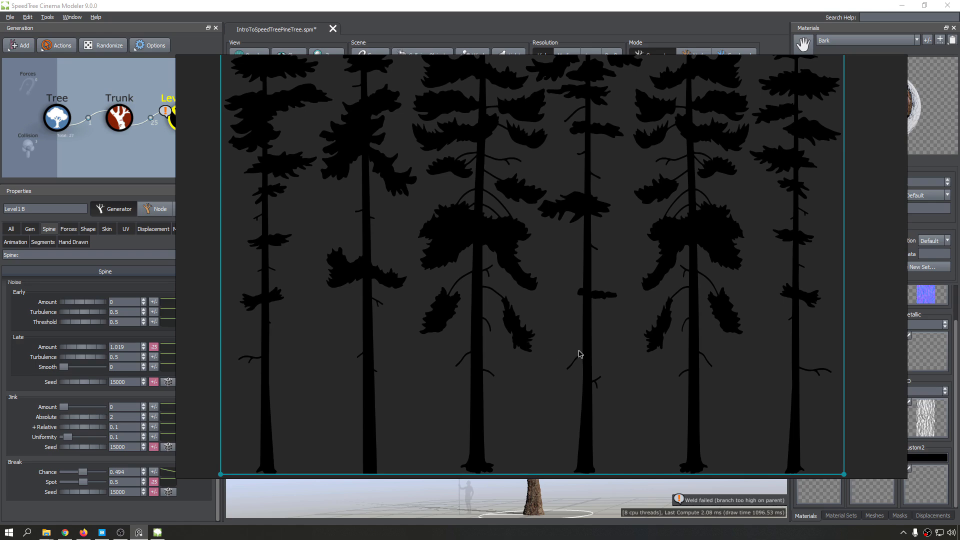
{"action": "scroll", "coordinate": [427, 250], "scroll_direction": "down", "scroll_amount": 3}
{"action": "left_click_drag", "start_coordinate": [548, 271], "coordinate": [493, 308]}
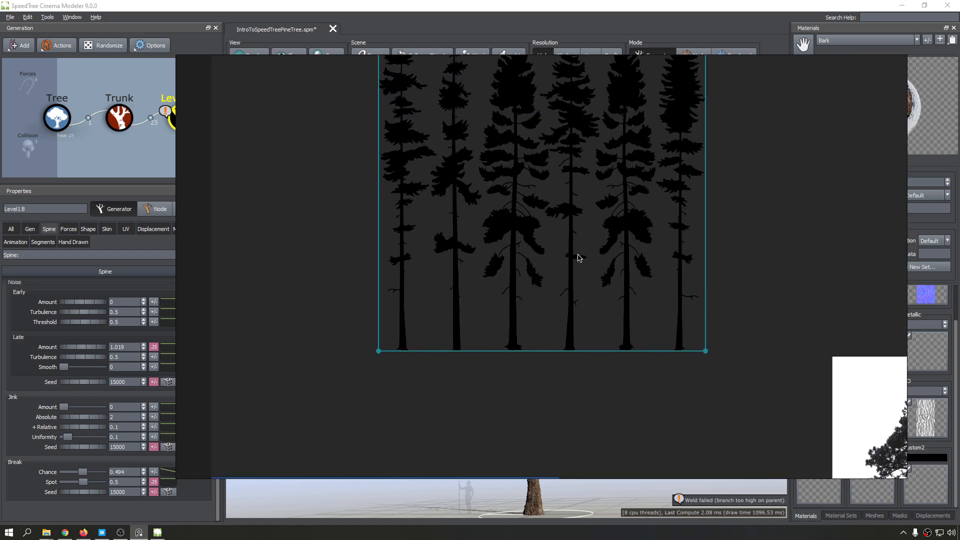
{"action": "scroll", "coordinate": [579, 258], "scroll_direction": "up", "scroll_amount": 4}
{"action": "scroll", "coordinate": [469, 311], "scroll_direction": "down", "scroll_amount": 4}
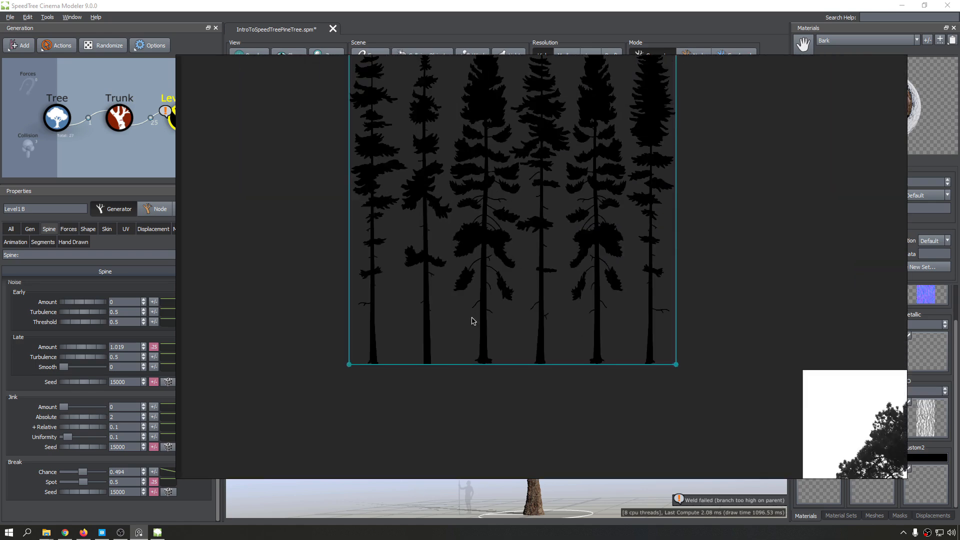
{"action": "middle_click_drag", "start_coordinate": [651, 319], "coordinate": [646, 319]}
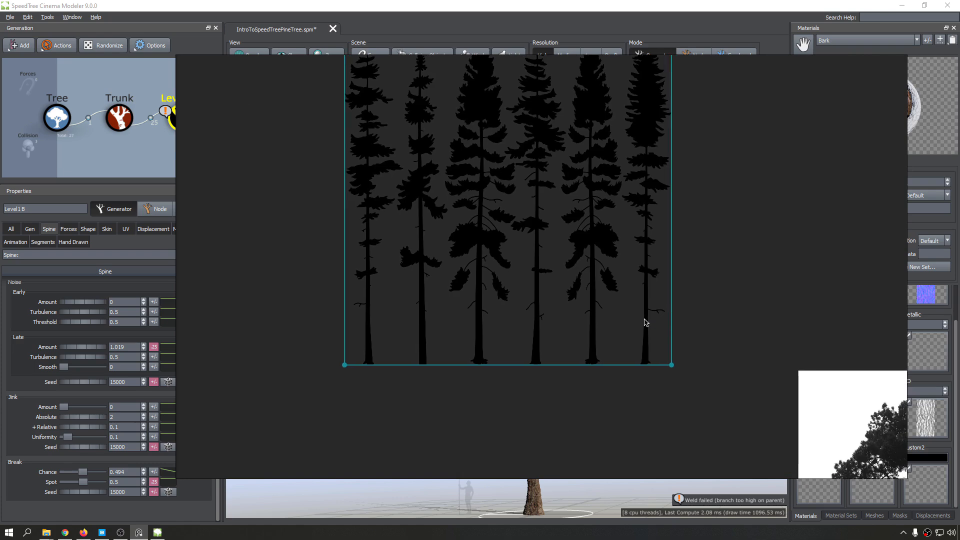
{"action": "key", "text": "ctrl+m"}
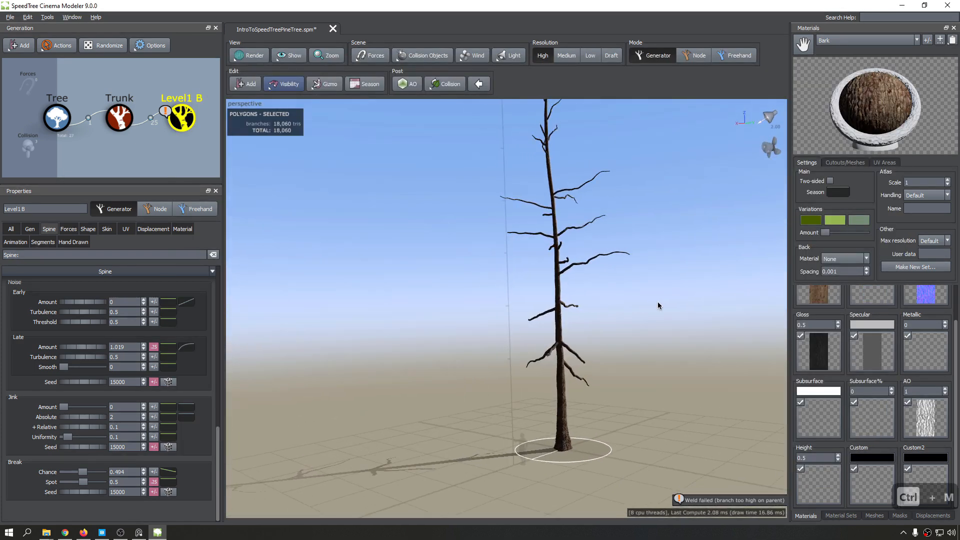
Step: Reshape Level1 B's Break chance parent curve with a sharp drop at about 0.26 so only the lowest branches break, and set Chance to 1
{"action": "left_click_drag", "start_coordinate": [517, 337], "coordinate": [519, 196]}
{"action": "scroll", "coordinate": [519, 196], "scroll_direction": "up", "scroll_amount": 5}
{"action": "middle_click_drag", "start_coordinate": [519, 196], "coordinate": [493, 317]}
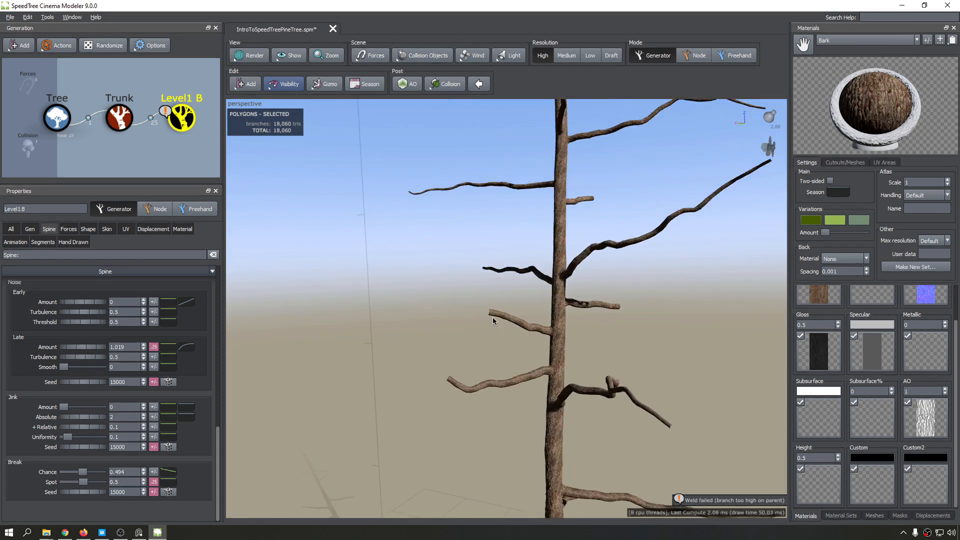
{"action": "left_click_drag", "start_coordinate": [493, 317], "coordinate": [551, 299]}
{"action": "scroll", "coordinate": [551, 323], "scroll_direction": "down", "scroll_amount": 5}
{"action": "scroll", "coordinate": [550, 323], "scroll_direction": "down", "scroll_amount": 5}
{"action": "left_click", "coordinate": [163, 472]}
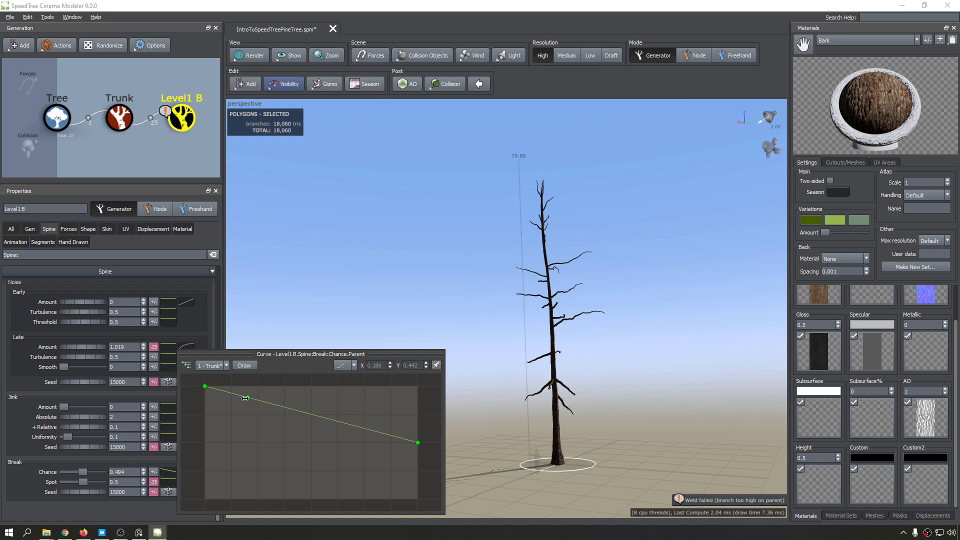
{"action": "mouse_move", "coordinate": [245, 398]}
{"action": "left_mouse_down"}
{"action": "mouse_move", "coordinate": [255, 385]}
{"action": "mouse_move", "coordinate": [314, 386]}
{"action": "mouse_move", "coordinate": [224, 387]}
{"action": "mouse_move", "coordinate": [366, 387]}
{"action": "mouse_move", "coordinate": [231, 386]}
{"action": "mouse_move", "coordinate": [314, 397]}
{"action": "mouse_move", "coordinate": [260, 387]}
{"action": "left_mouse_up"}
{"action": "left_click_drag", "start_coordinate": [265, 390], "coordinate": [258, 505]}
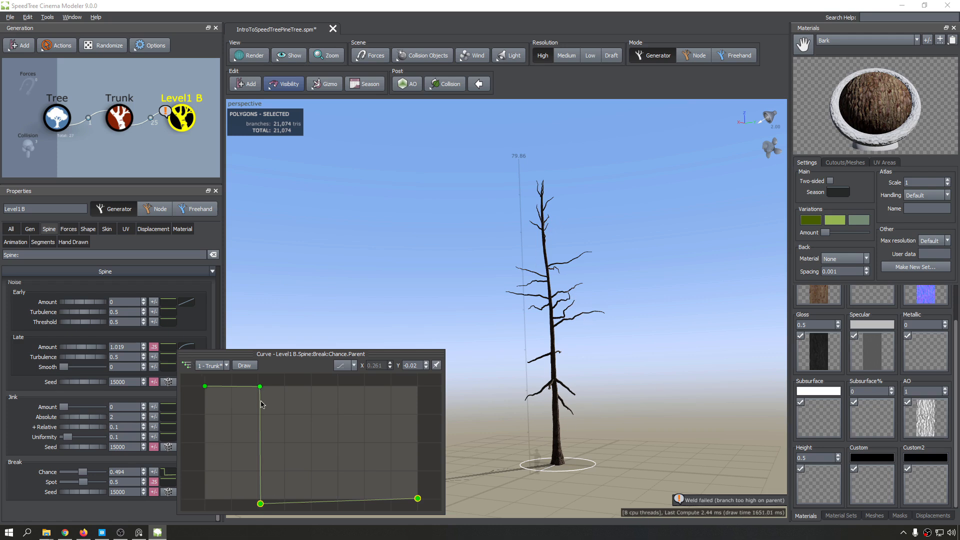
{"action": "scroll", "coordinate": [250, 474], "scroll_direction": "down", "scroll_amount": 4}
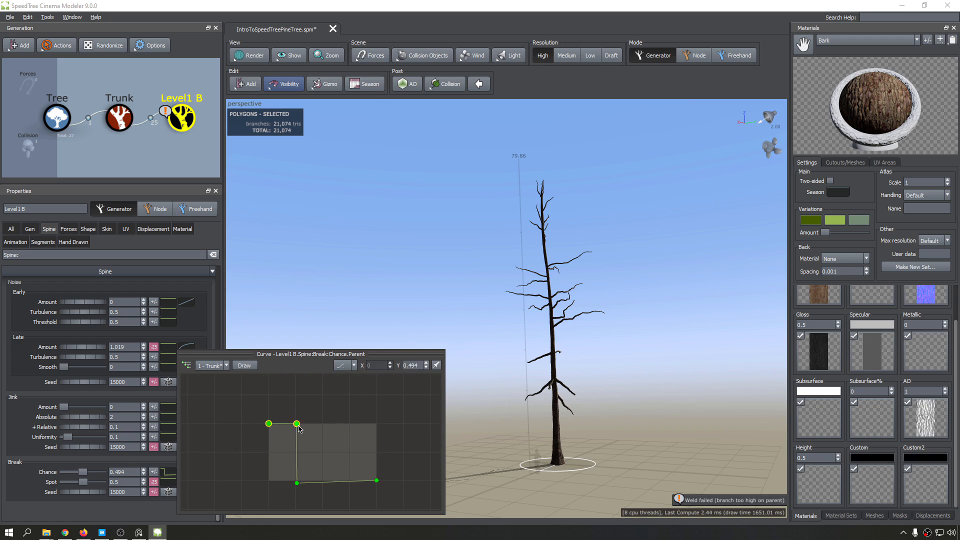
{"action": "left_click_drag", "start_coordinate": [299, 429], "coordinate": [301, 420]}
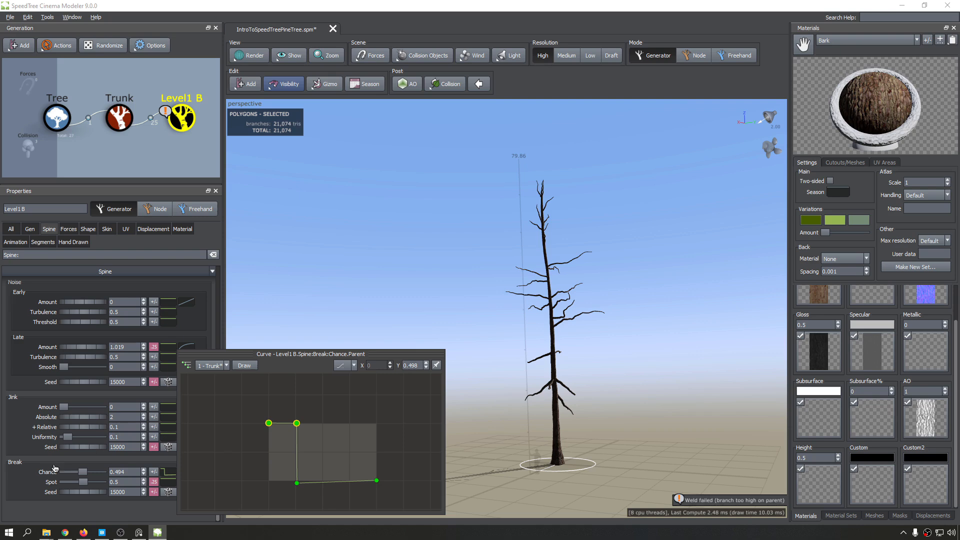
{"action": "left_click", "coordinate": [86, 474]}
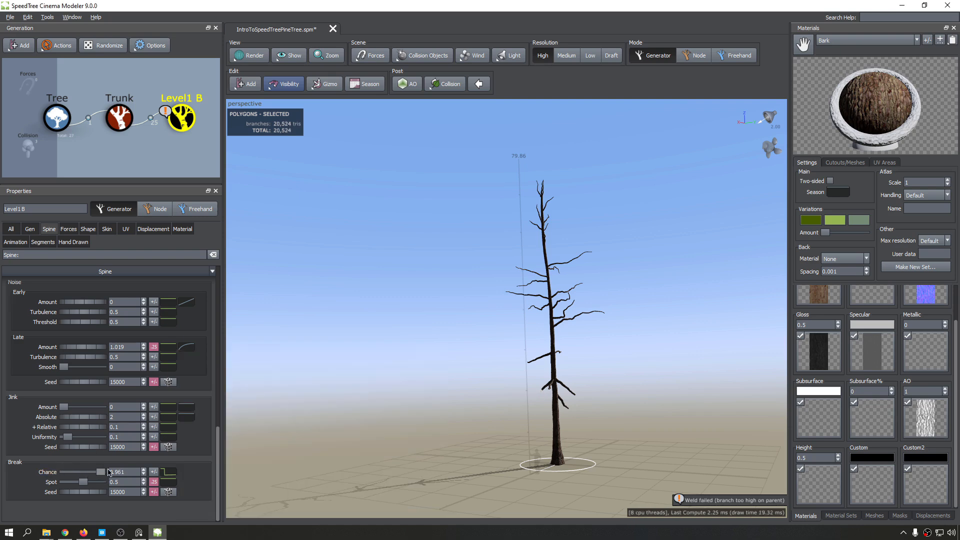
Step: Inspect the broken lower branches up close and compare them with the intact branches higher on the trunk
{"action": "scroll", "coordinate": [515, 395], "scroll_direction": "up", "scroll_amount": 10}
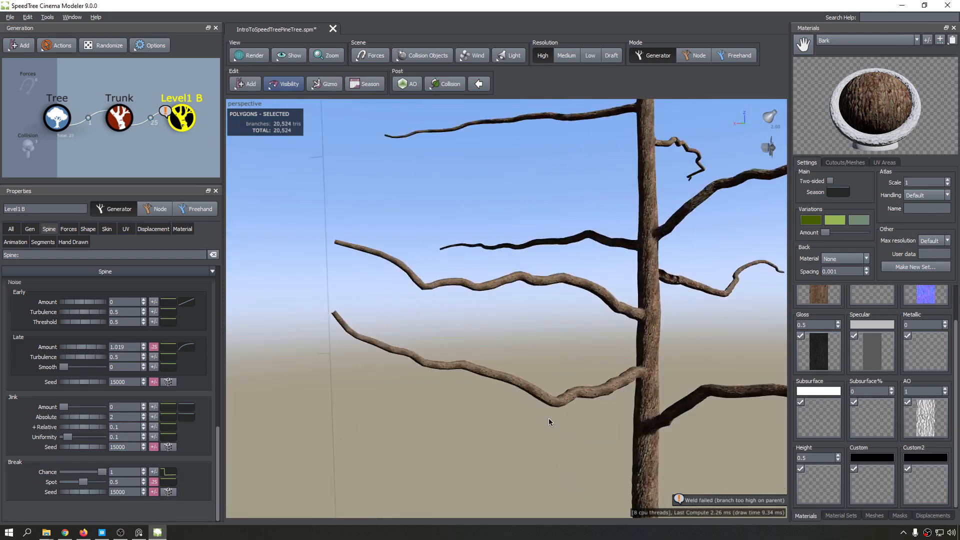
{"action": "left_click_drag", "start_coordinate": [505, 307], "coordinate": [467, 313]}
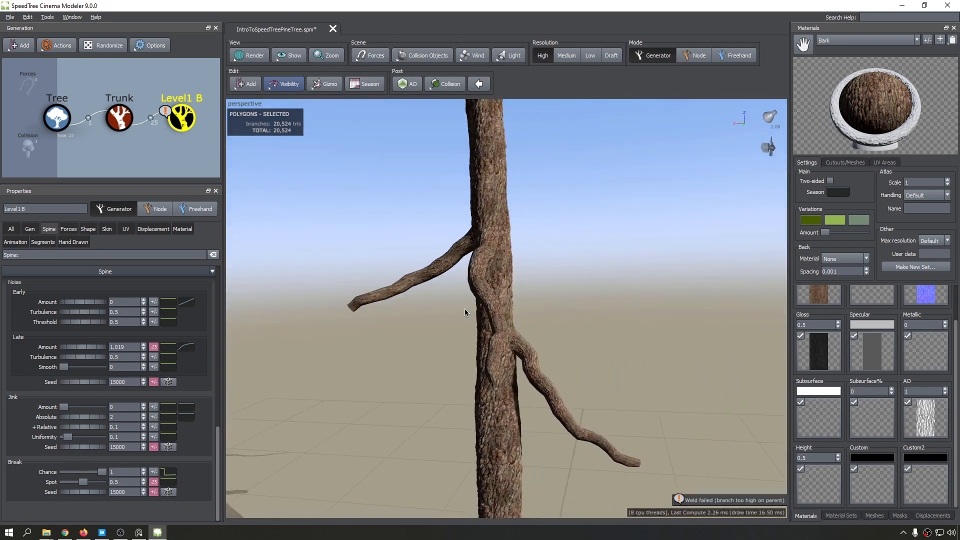
{"action": "scroll", "coordinate": [498, 356], "scroll_direction": "down", "scroll_amount": 1}
{"action": "scroll", "coordinate": [498, 357], "scroll_direction": "down", "scroll_amount": 2}
{"action": "scroll", "coordinate": [498, 356], "scroll_direction": "up", "scroll_amount": 5}
{"action": "left_click_drag", "start_coordinate": [498, 356], "coordinate": [427, 344]}
{"action": "scroll", "coordinate": [415, 324], "scroll_direction": "down", "scroll_amount": 5}
{"action": "middle_click_drag", "start_coordinate": [415, 323], "coordinate": [418, 375]}
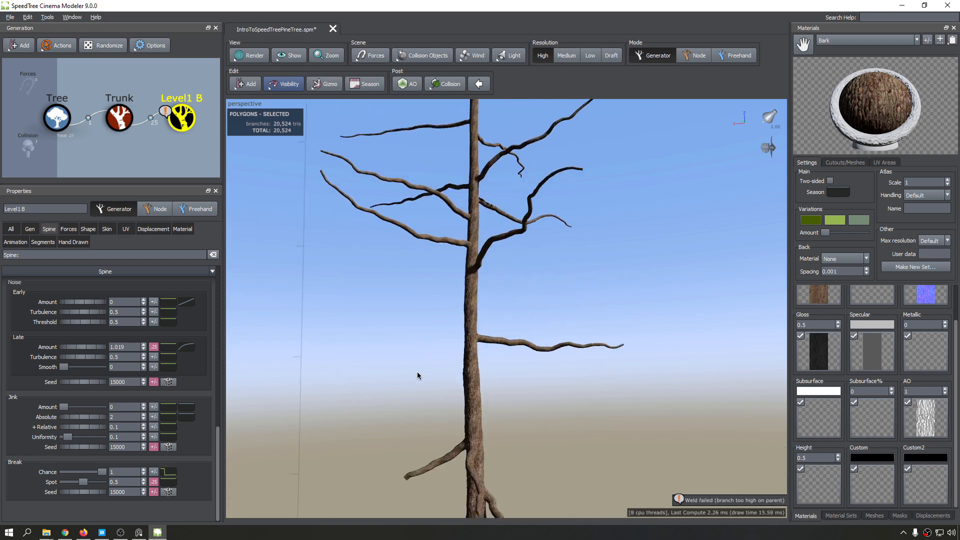
{"action": "left_click_drag", "start_coordinate": [418, 375], "coordinate": [545, 417]}
{"action": "scroll", "coordinate": [449, 359], "scroll_direction": "down", "scroll_amount": 6}
{"action": "middle_click_drag", "start_coordinate": [545, 418], "coordinate": [511, 328]}
Step: Select a broken lower branch and set Level1 B's Break Spot to 0.247 so the branches snap closer to the trunk
{"action": "left_click", "coordinate": [475, 303]}
{"action": "scroll", "coordinate": [500, 295], "scroll_direction": "up", "scroll_amount": 5}
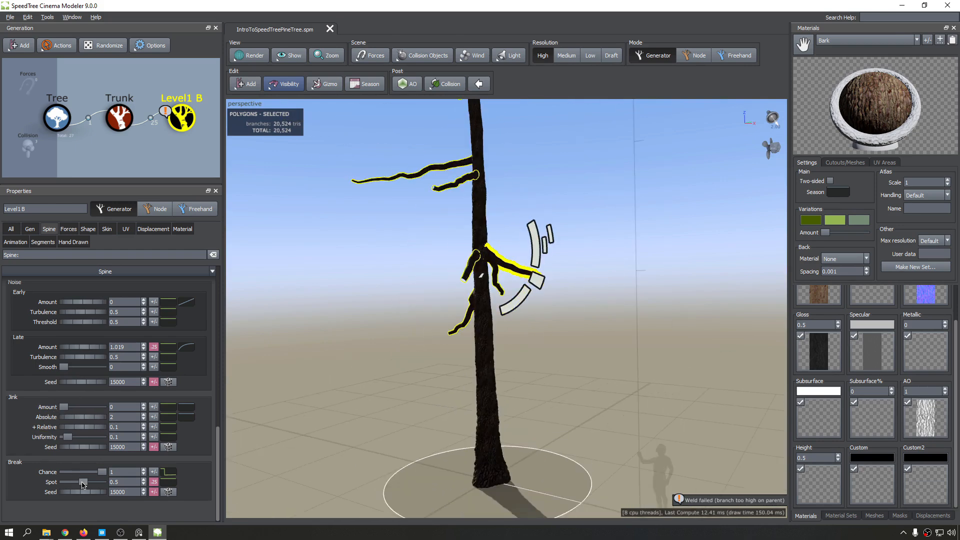
{"action": "left_click_drag", "start_coordinate": [411, 325], "coordinate": [254, 327]}
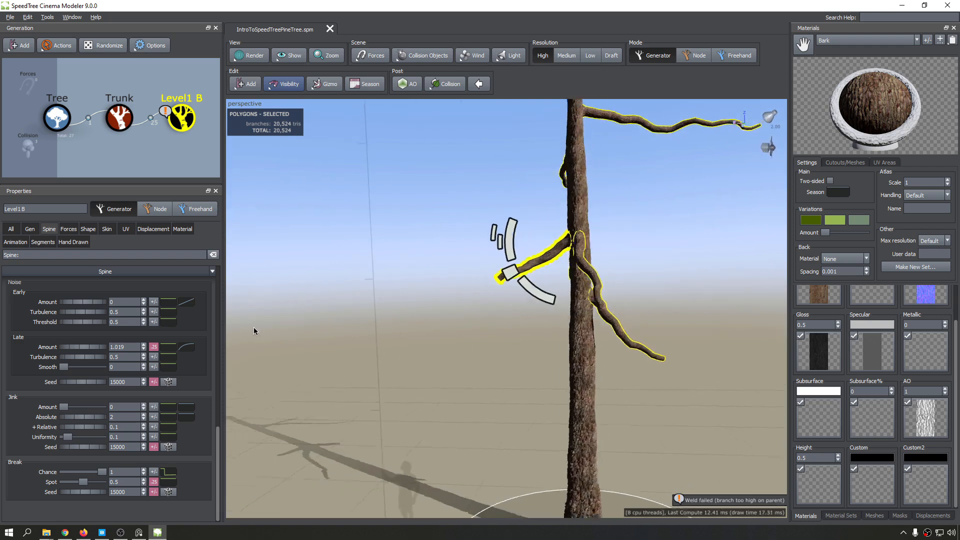
{"action": "scroll", "coordinate": [559, 262], "scroll_direction": "up", "scroll_amount": 5}
{"action": "middle_click_drag", "start_coordinate": [559, 262], "coordinate": [532, 275]}
{"action": "left_click_drag", "start_coordinate": [531, 275], "coordinate": [544, 274]}
{"action": "middle_click_drag", "start_coordinate": [545, 274], "coordinate": [484, 341]}
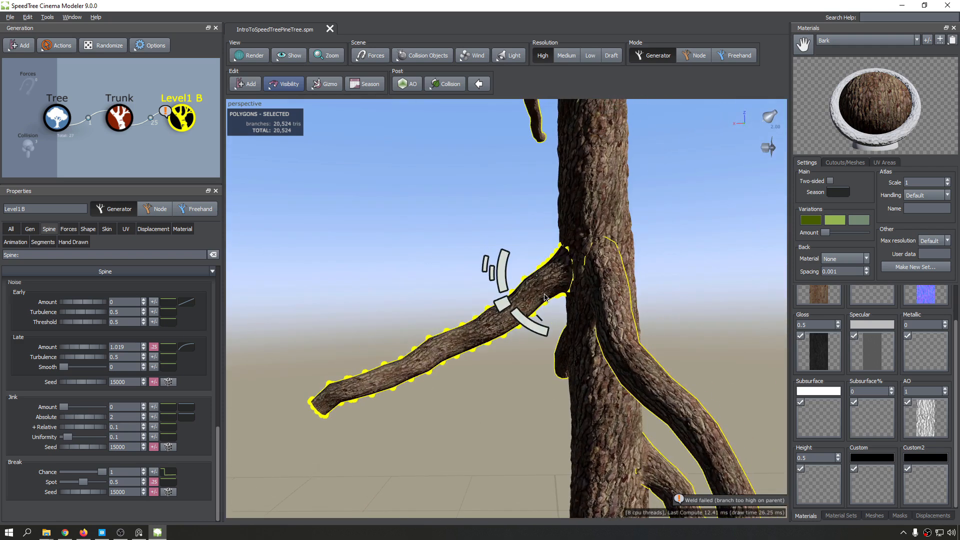
{"action": "scroll", "coordinate": [484, 341], "scroll_direction": "down", "scroll_amount": 3}
{"action": "scroll", "coordinate": [450, 345], "scroll_direction": "down", "scroll_amount": 3}
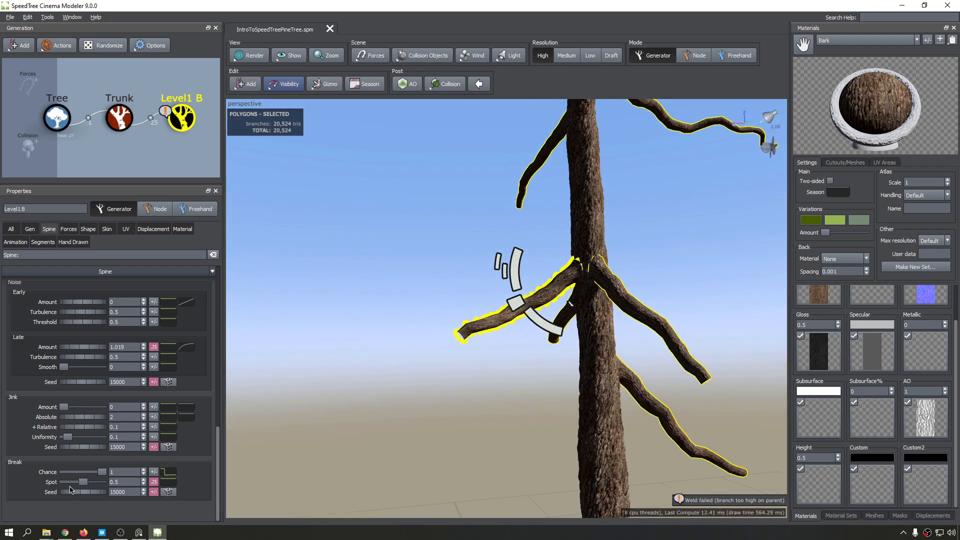
{"action": "mouse_move", "coordinate": [82, 485]}
{"action": "left_mouse_down"}
{"action": "mouse_move", "coordinate": [62, 484]}
{"action": "mouse_move", "coordinate": [73, 484]}
{"action": "left_mouse_up"}
Step: Save the tree file with the shortened broken branches
{"action": "scroll", "coordinate": [546, 296], "scroll_direction": "down", "scroll_amount": 6}
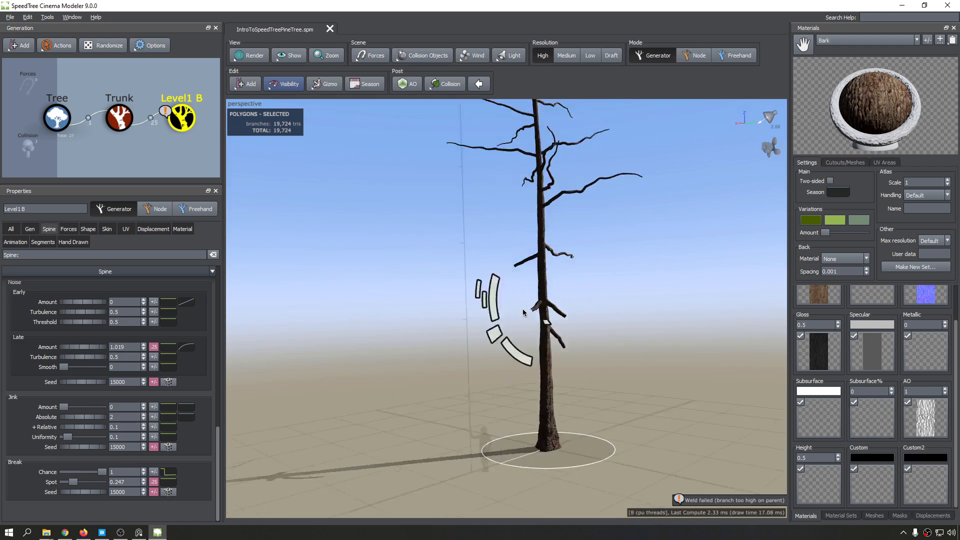
{"action": "left_click_drag", "start_coordinate": [523, 316], "coordinate": [585, 280]}
{"action": "key", "text": "ctrl+s"}
{"action": "key", "text": "ctrl+s"}
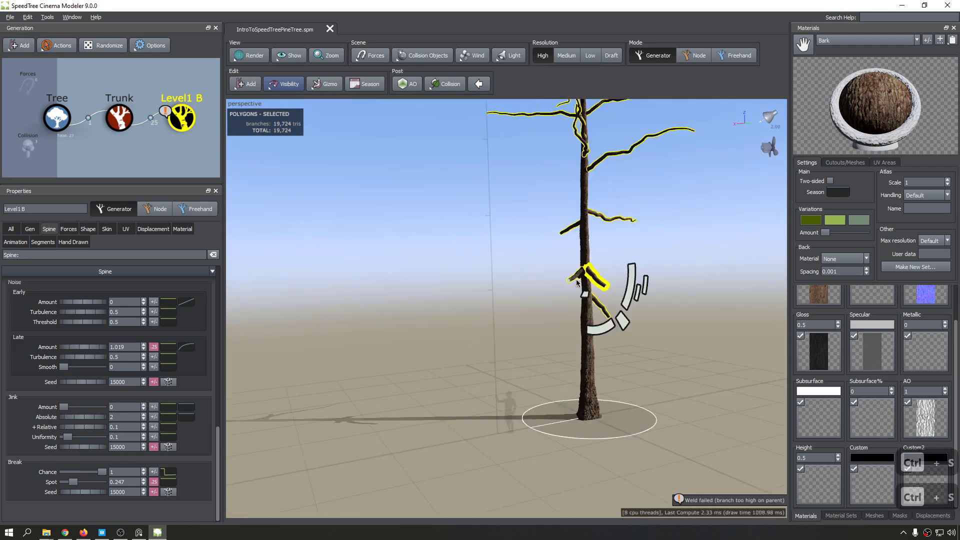
Step: Examine the overall tree silhouette and the stubs on the lower trunk from several sides
{"action": "middle_click_drag", "start_coordinate": [585, 280], "coordinate": [502, 334]}
{"action": "scroll", "coordinate": [477, 323], "scroll_direction": "down", "scroll_amount": 4}
{"action": "mouse_move", "coordinate": [478, 323]}
{"action": "left_mouse_down"}
{"action": "mouse_move", "coordinate": [522, 316]}
{"action": "mouse_move", "coordinate": [490, 337]}
{"action": "left_mouse_up"}
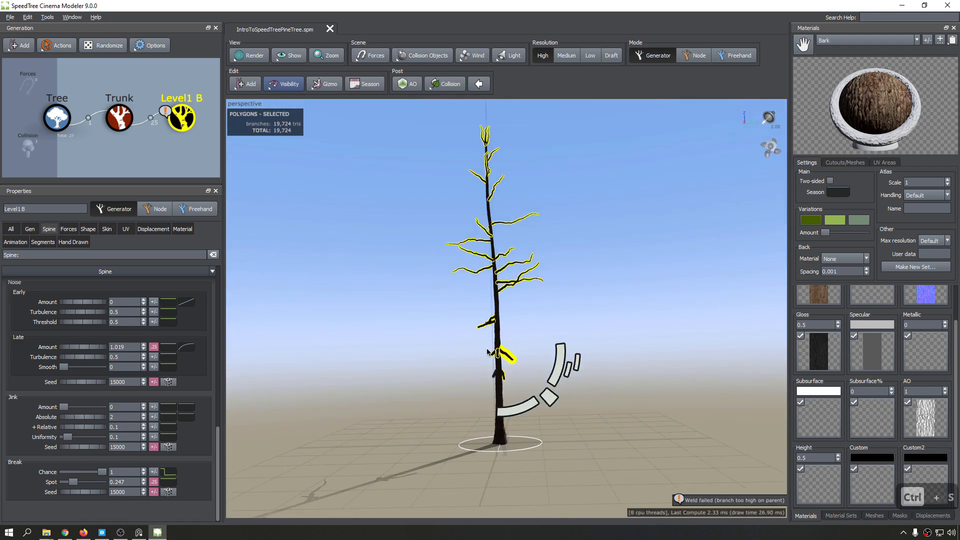
{"action": "scroll", "coordinate": [486, 350], "scroll_direction": "down", "scroll_amount": 3}
{"action": "left_click_drag", "start_coordinate": [370, 348], "coordinate": [452, 369]}
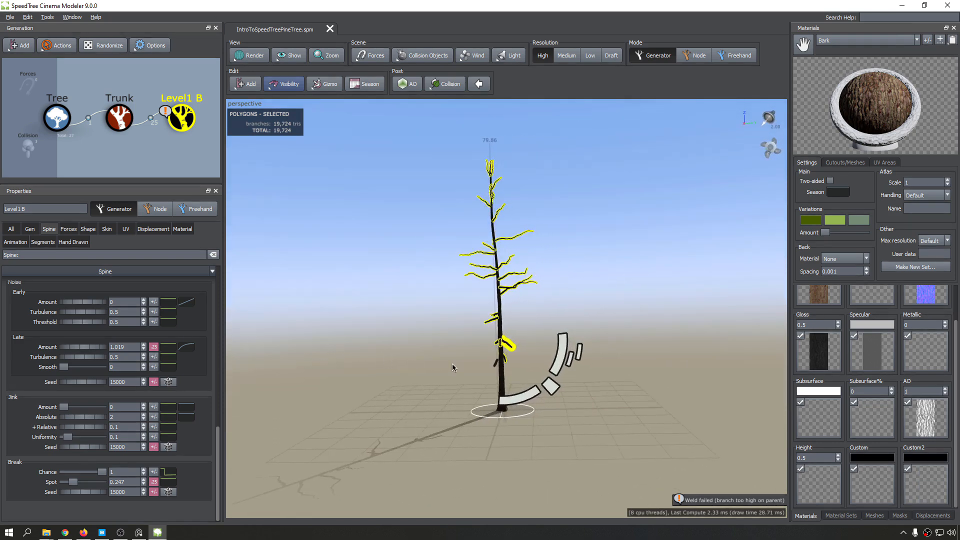
{"action": "scroll", "coordinate": [457, 300], "scroll_direction": "up", "scroll_amount": 6}
{"action": "left_click_drag", "start_coordinate": [463, 233], "coordinate": [350, 388]}
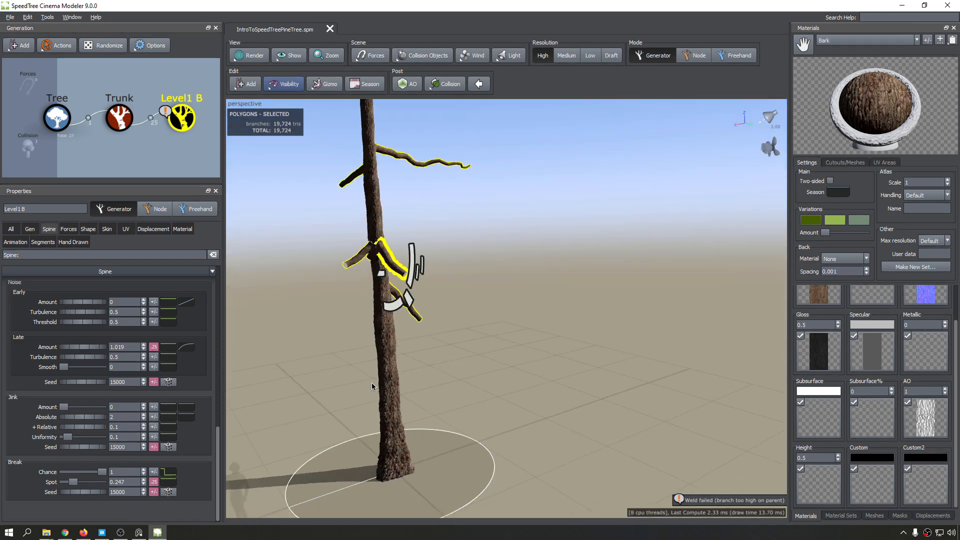
{"action": "middle_click_drag", "start_coordinate": [371, 383], "coordinate": [391, 406]}
{"action": "scroll", "coordinate": [446, 238], "scroll_direction": "down", "scroll_amount": 3}
{"action": "scroll", "coordinate": [446, 239], "scroll_direction": "up", "scroll_amount": 3}
Step: Examine the cut ends and lengths of the broken lower branches up close from around the trunk
{"action": "left_click_drag", "start_coordinate": [469, 251], "coordinate": [580, 218]}
{"action": "left_click_drag", "start_coordinate": [478, 278], "coordinate": [493, 309]}
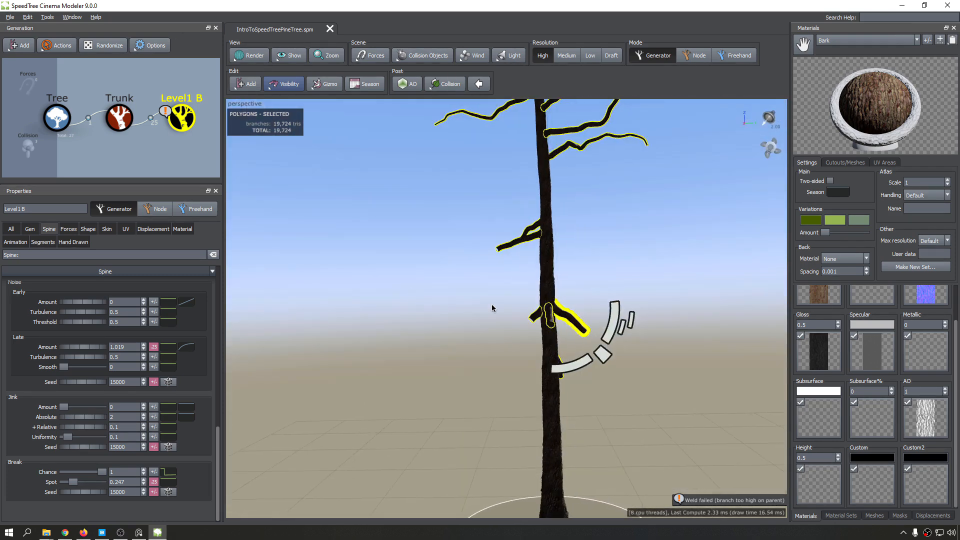
{"action": "scroll", "coordinate": [550, 310], "scroll_direction": "up", "scroll_amount": 5}
{"action": "left_click_drag", "start_coordinate": [575, 311], "coordinate": [515, 306]}
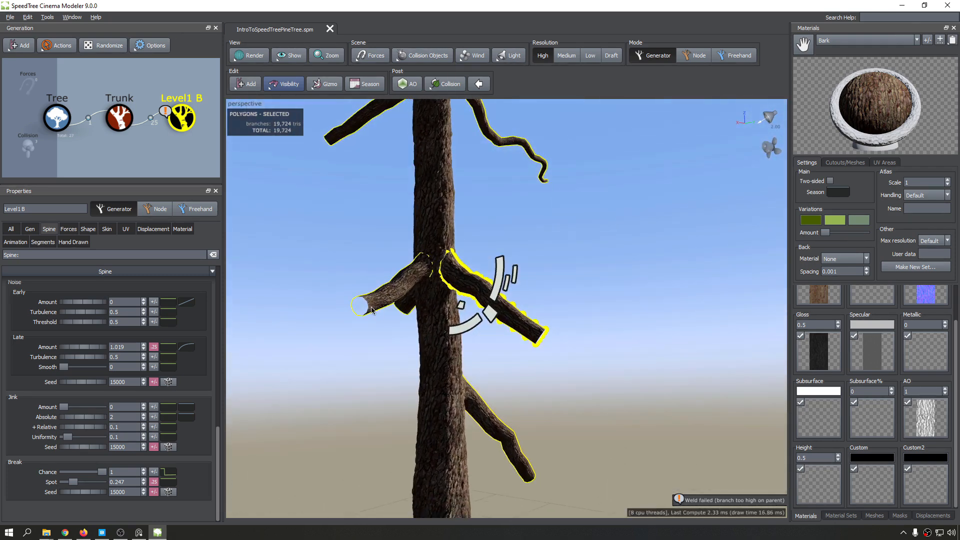
{"action": "scroll", "coordinate": [376, 308], "scroll_direction": "down", "scroll_amount": 4}
{"action": "left_click_drag", "start_coordinate": [389, 310], "coordinate": [353, 321]}
{"action": "middle_click_drag", "start_coordinate": [353, 321], "coordinate": [370, 283]}
{"action": "left_click_drag", "start_coordinate": [521, 292], "coordinate": [356, 303]}
{"action": "scroll", "coordinate": [365, 302], "scroll_direction": "up", "scroll_amount": 2}
{"action": "middle_click_drag", "start_coordinate": [368, 302], "coordinate": [393, 352]}
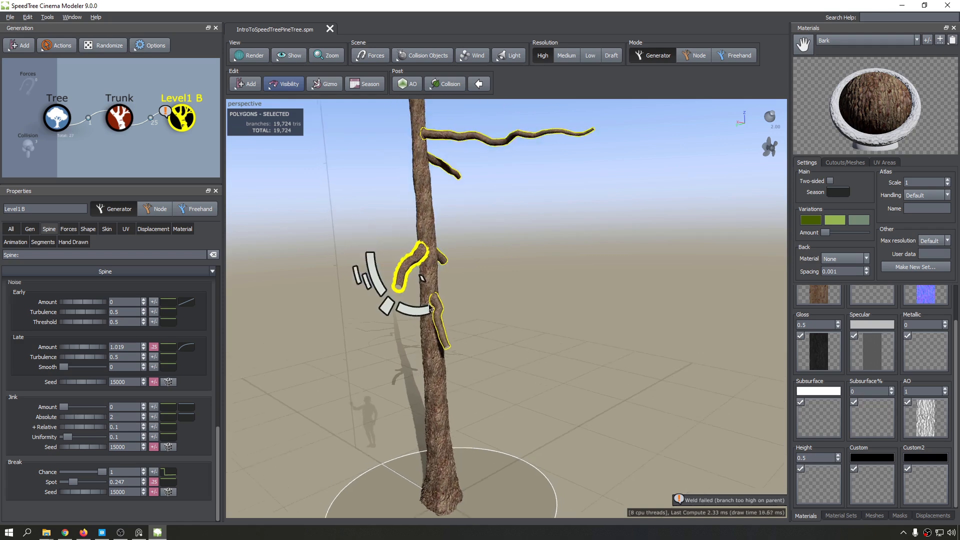
Step: Reshape the Break Spot parent curve to rise from the trunk's base, so the lowest branches break nearest the trunk
{"action": "left_click_drag", "start_coordinate": [392, 353], "coordinate": [425, 347]}
{"action": "left_click", "coordinate": [171, 483]}
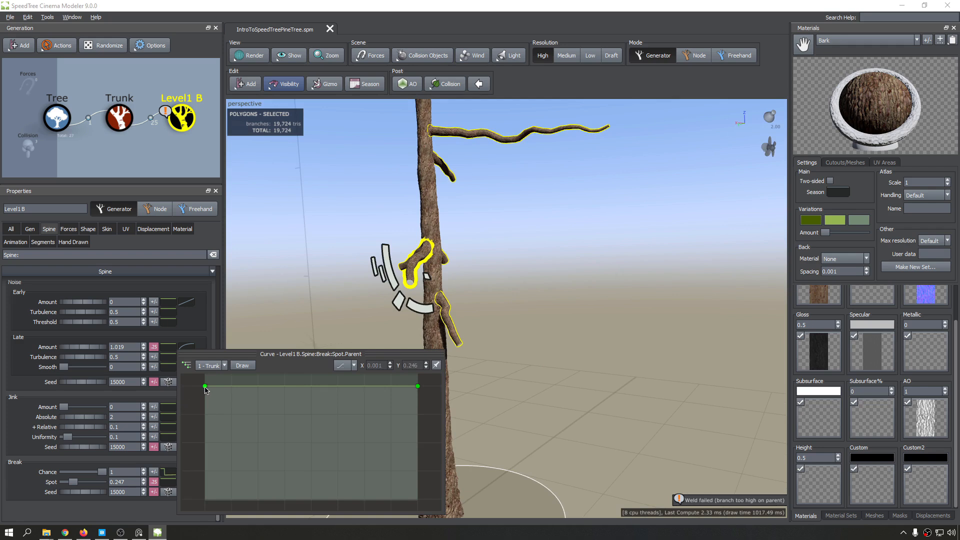
{"action": "left_click_drag", "start_coordinate": [206, 390], "coordinate": [235, 394]}
{"action": "left_click_drag", "start_coordinate": [417, 387], "coordinate": [426, 332]}
Step: Set the Break Spot variance to 0 after checking the stub lengths around the trunk
{"action": "left_click_drag", "start_coordinate": [520, 345], "coordinate": [442, 262]}
{"action": "scroll", "coordinate": [442, 261], "scroll_direction": "up", "scroll_amount": 8}
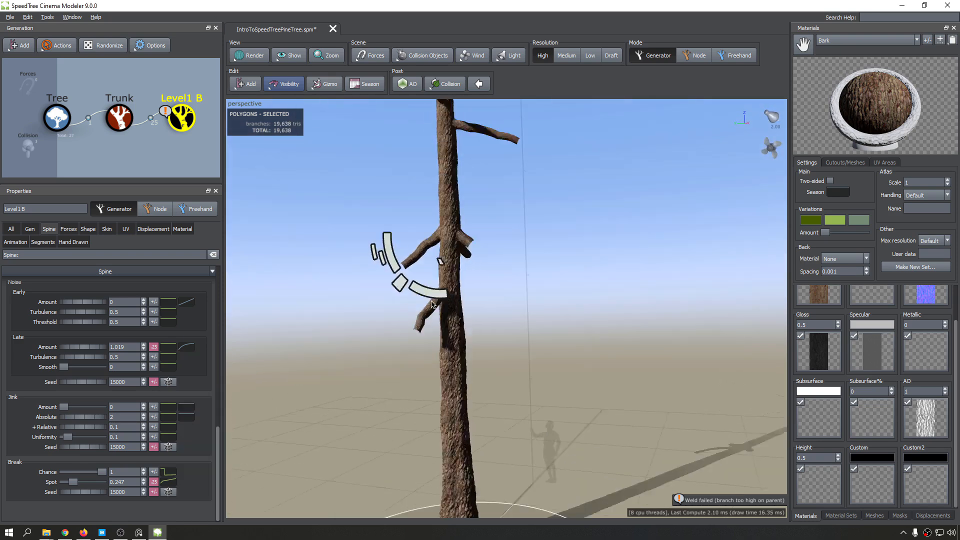
{"action": "left_click_drag", "start_coordinate": [463, 304], "coordinate": [195, 438]}
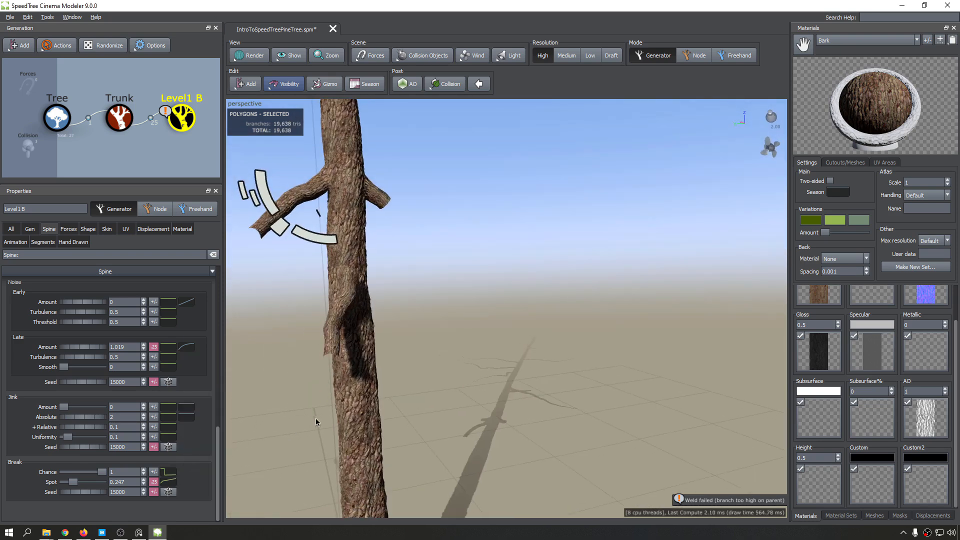
{"action": "left_click_drag", "start_coordinate": [316, 421], "coordinate": [223, 449]}
{"action": "left_click", "coordinate": [154, 482]}
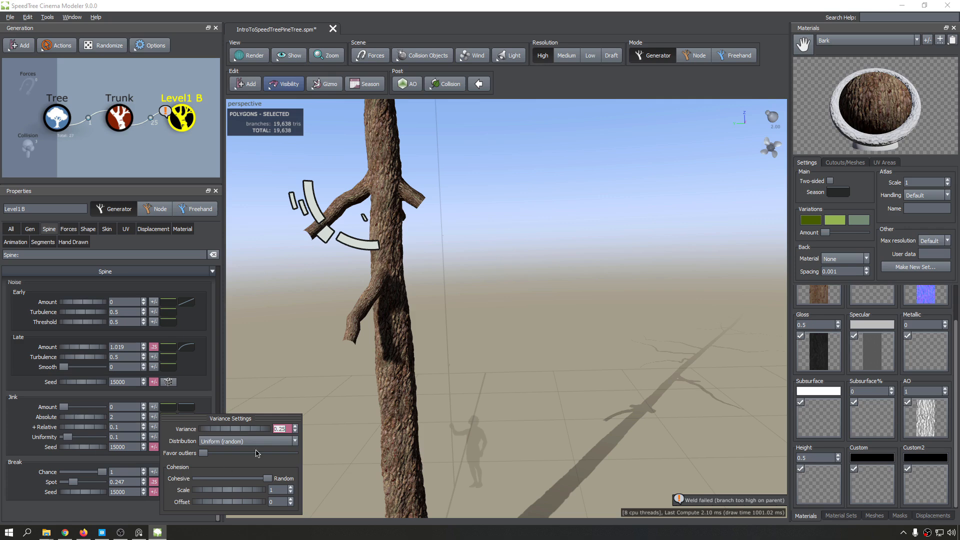
{"action": "type", "text": "0"}
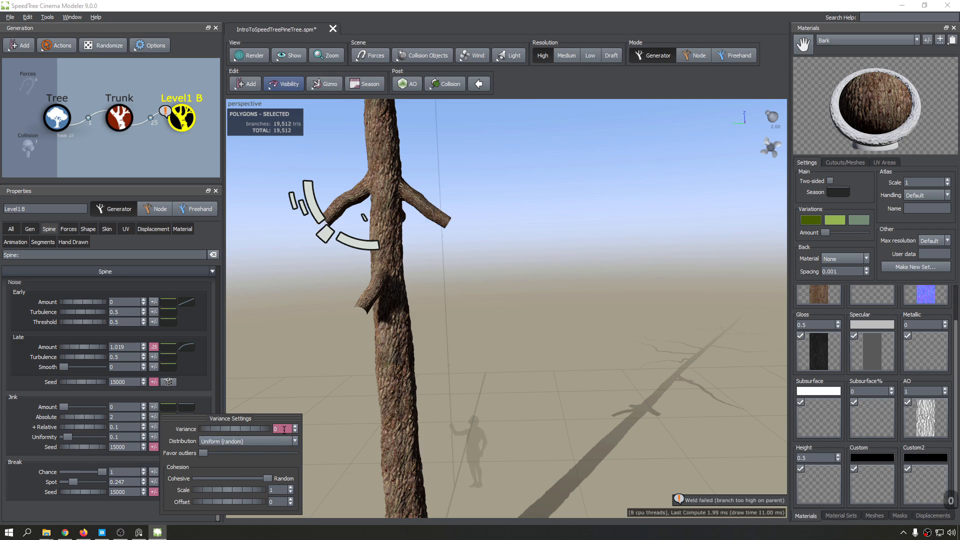
Step: Set the Break Spot variance to 0.1, deselect the Level1 B branches, and save the tree file
{"action": "left_click_drag", "start_coordinate": [507, 279], "coordinate": [322, 310]}
{"action": "left_click", "coordinate": [154, 482]}
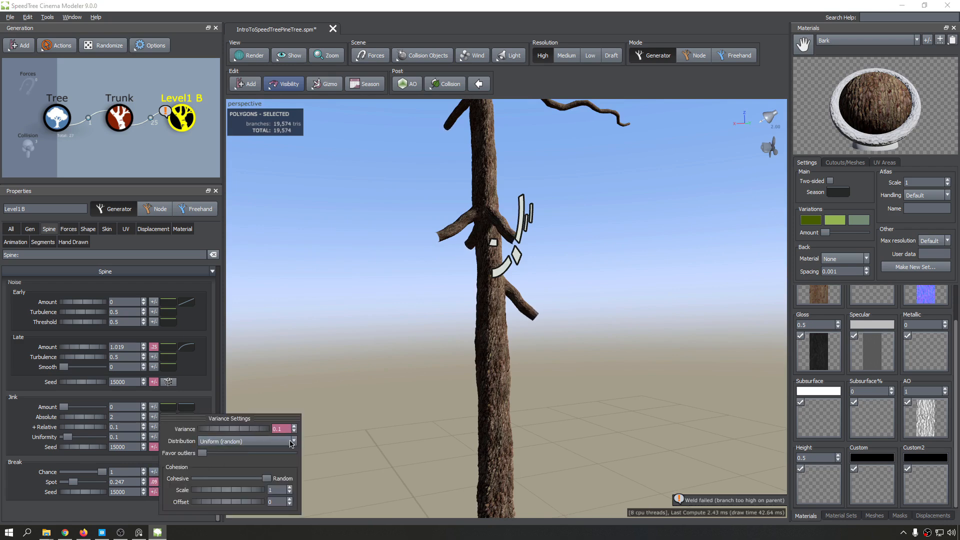
{"action": "left_click_drag", "start_coordinate": [369, 438], "coordinate": [458, 396]}
{"action": "scroll", "coordinate": [421, 409], "scroll_direction": "down", "scroll_amount": 5}
{"action": "left_click", "coordinate": [457, 395]}
{"action": "key", "text": "ctrl+s"}
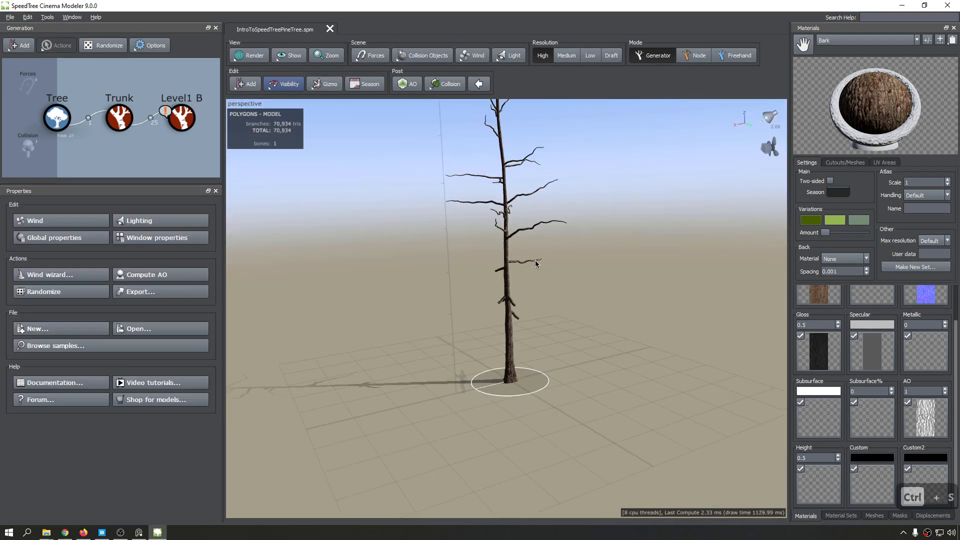
Step: Select the Level1 B branches, examine their distribution from around the trunk, and save the tree file
{"action": "left_click", "coordinate": [535, 260]}
{"action": "scroll", "coordinate": [389, 302], "scroll_direction": "down", "scroll_amount": 2}
{"action": "scroll", "coordinate": [389, 302], "scroll_direction": "up", "scroll_amount": 4}
{"action": "middle_click_drag", "start_coordinate": [389, 302], "coordinate": [395, 359]}
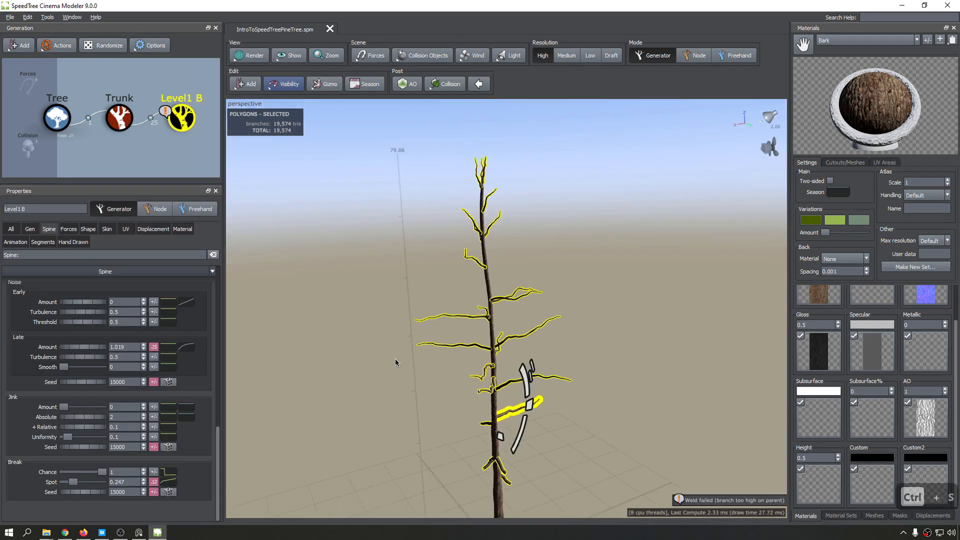
{"action": "left_click_drag", "start_coordinate": [395, 358], "coordinate": [431, 341]}
{"action": "left_click_drag", "start_coordinate": [343, 350], "coordinate": [390, 348]}
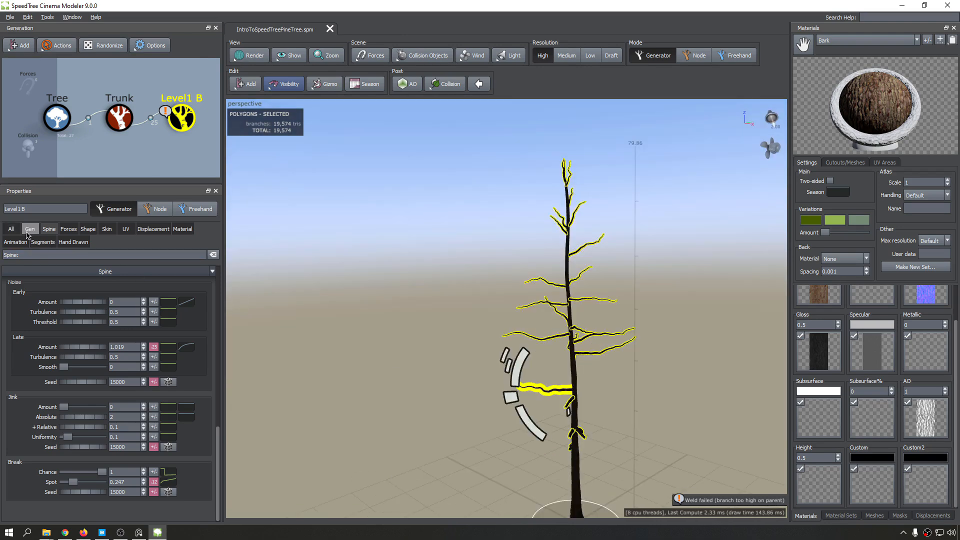
{"action": "left_click", "coordinate": [27, 233]}
{"action": "left_click_drag", "start_coordinate": [404, 288], "coordinate": [624, 239]}
{"action": "left_click_drag", "start_coordinate": [378, 359], "coordinate": [492, 378]}
{"action": "left_click_drag", "start_coordinate": [422, 377], "coordinate": [450, 376]}
{"action": "key", "text": "ctrl+z"}
{"action": "key", "text": "ctrl+s"}
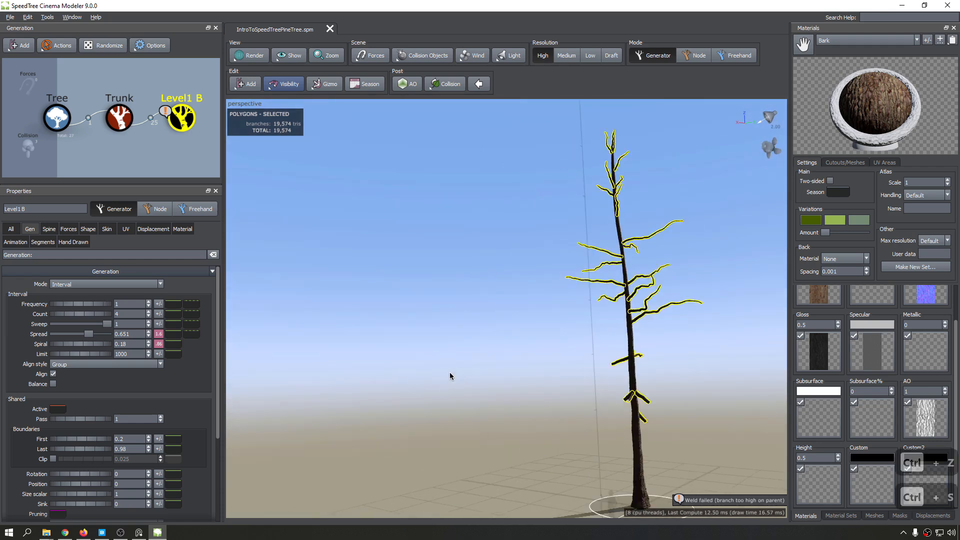
Step: Set the Level1 B generator's interval Count to 5 and check the fuller branch rings from around the tree
{"action": "middle_click_drag", "start_coordinate": [450, 373], "coordinate": [246, 342]}
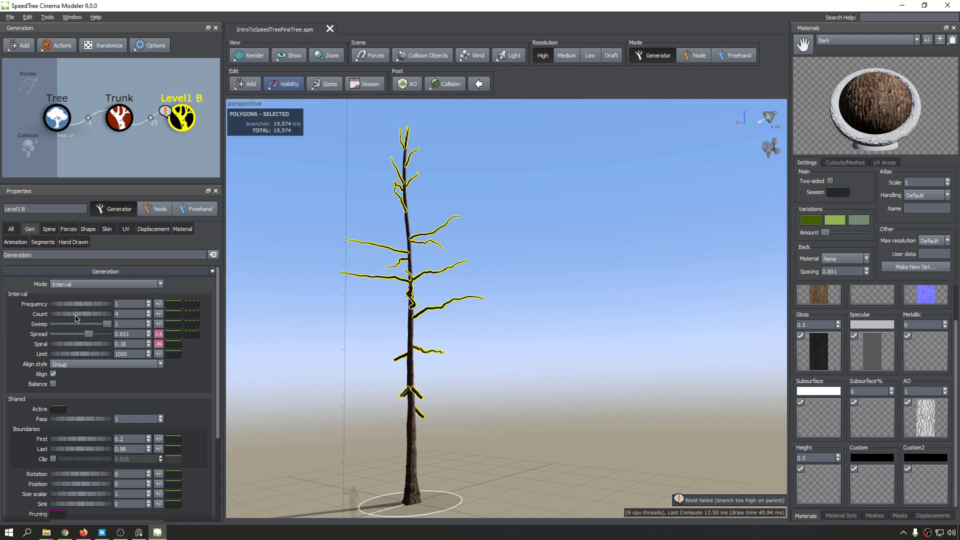
{"action": "left_click_drag", "start_coordinate": [82, 320], "coordinate": [86, 323]}
{"action": "left_click_drag", "start_coordinate": [398, 319], "coordinate": [577, 331]}
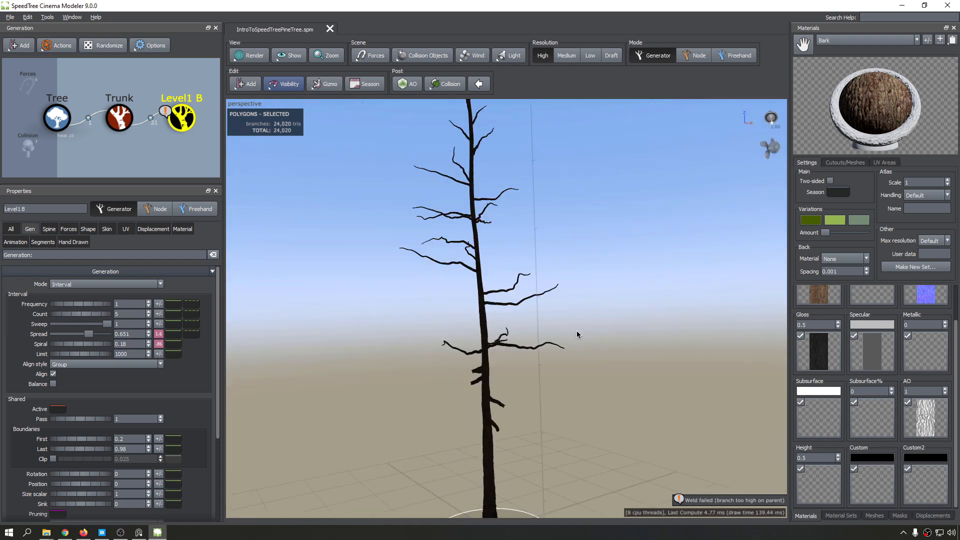
{"action": "left_click", "coordinate": [577, 331]}
{"action": "middle_click_drag", "start_coordinate": [577, 331], "coordinate": [522, 311]}
{"action": "left_click_drag", "start_coordinate": [522, 312], "coordinate": [402, 348]}
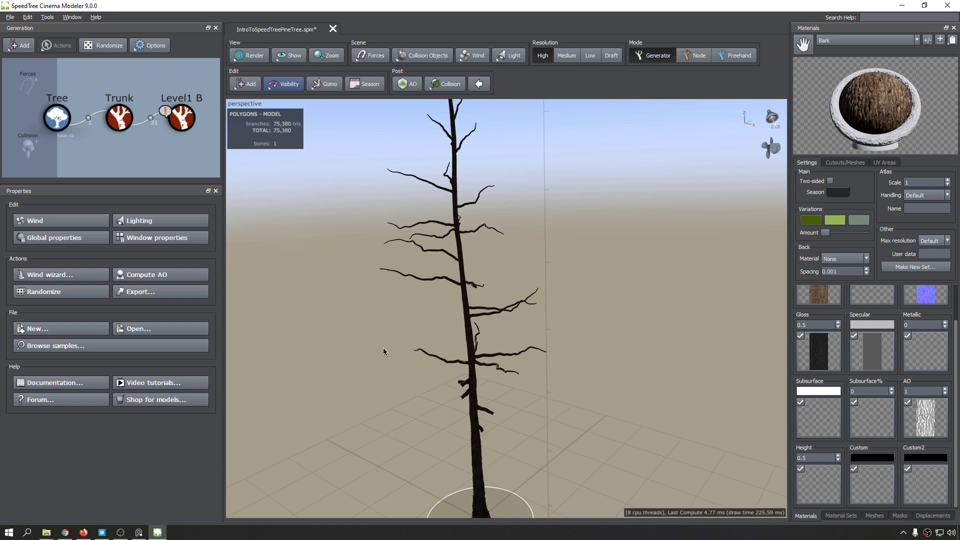
{"action": "left_click_drag", "start_coordinate": [342, 345], "coordinate": [401, 364]}
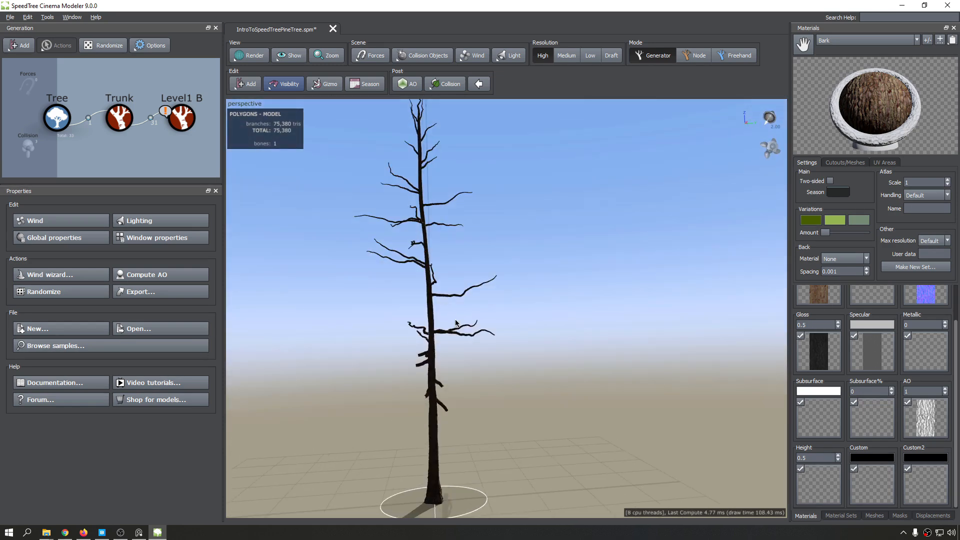
{"action": "left_click_drag", "start_coordinate": [420, 244], "coordinate": [480, 252]}
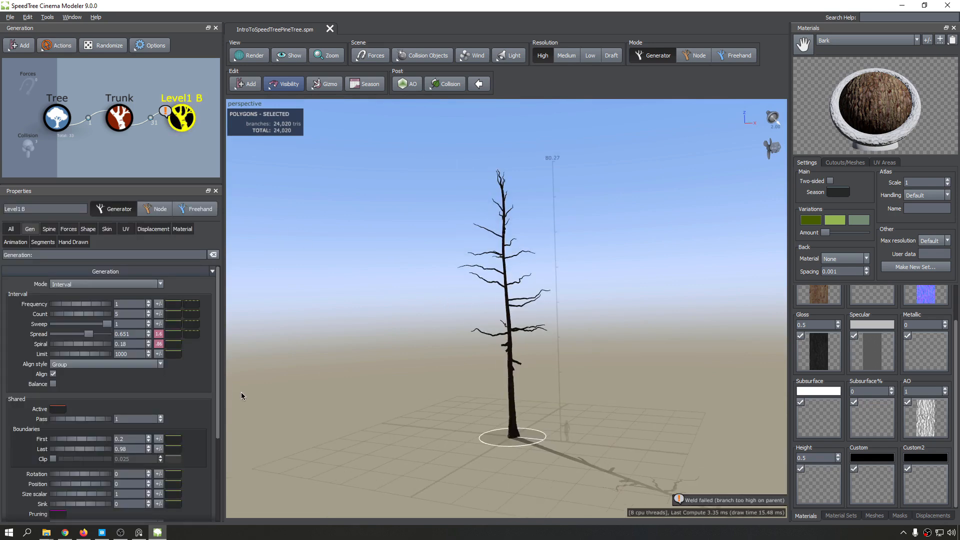
Step: Examine the Level1 B branches up close and the whole tree's silhouette from a distance
{"action": "left_click_drag", "start_coordinate": [241, 392], "coordinate": [641, 398]}
{"action": "scroll", "coordinate": [514, 275], "scroll_direction": "up", "scroll_amount": 3}
{"action": "scroll", "coordinate": [514, 297], "scroll_direction": "up", "scroll_amount": 5}
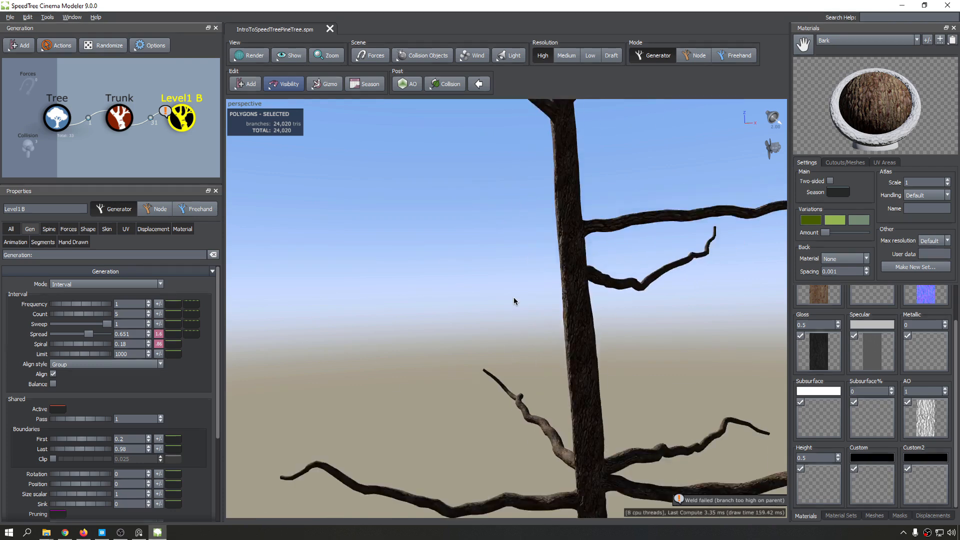
{"action": "scroll", "coordinate": [449, 316], "scroll_direction": "down", "scroll_amount": 5}
{"action": "left_click_drag", "start_coordinate": [430, 337], "coordinate": [532, 295]}
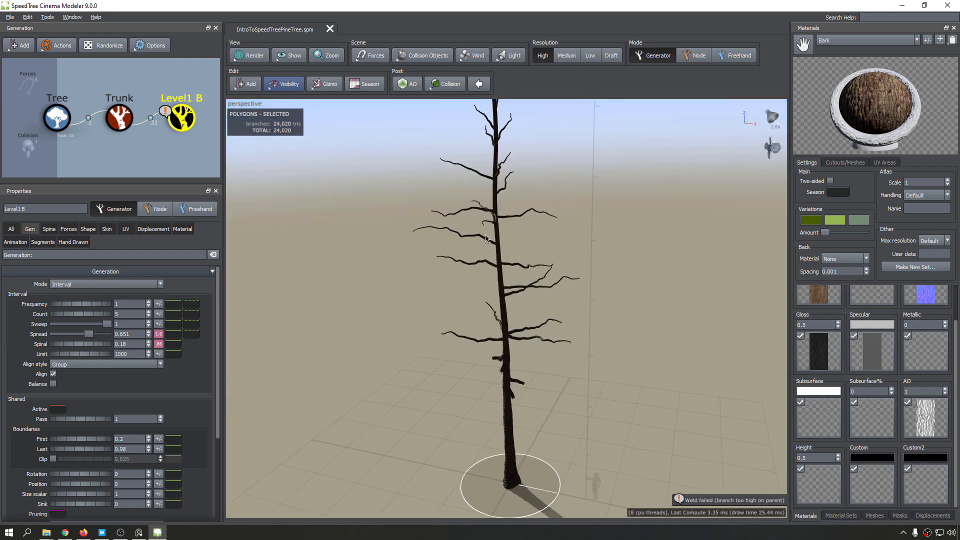
{"action": "middle_click_drag", "start_coordinate": [485, 239], "coordinate": [462, 279]}
{"action": "scroll", "coordinate": [460, 281], "scroll_direction": "down", "scroll_amount": 4}
{"action": "left_click_drag", "start_coordinate": [425, 332], "coordinate": [261, 151]}
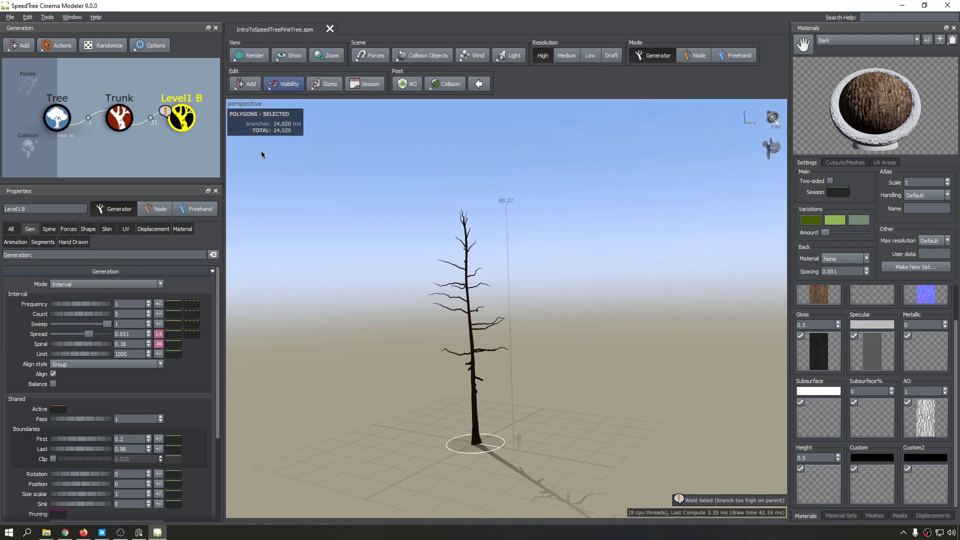
{"action": "middle_click_drag", "start_coordinate": [356, 231], "coordinate": [381, 237]}
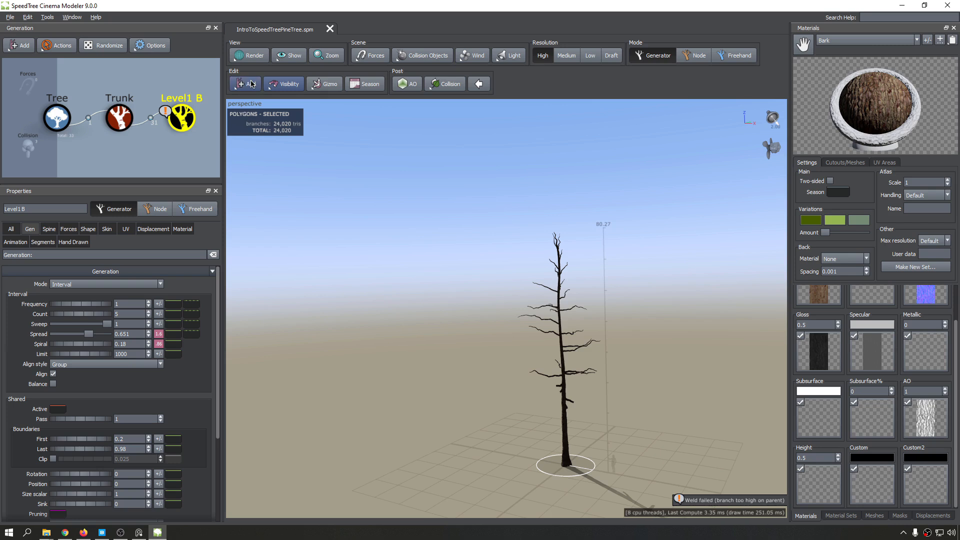
{"action": "left_click", "coordinate": [118, 120]}
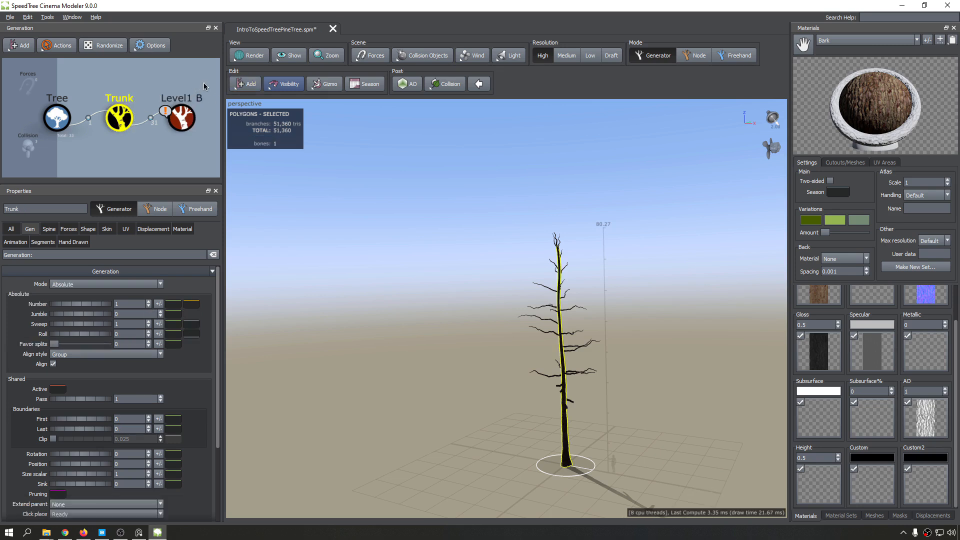
{"action": "left_click", "coordinate": [247, 87]}
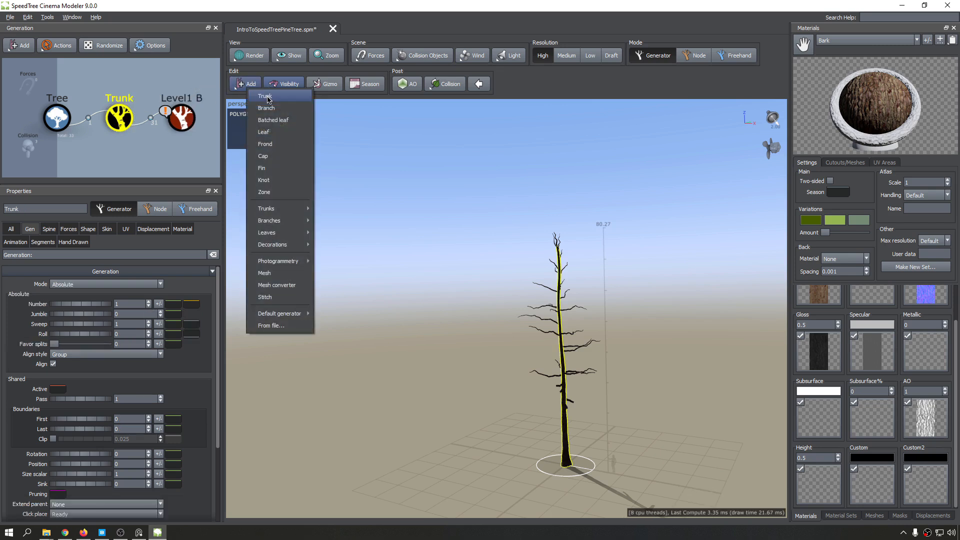
{"action": "left_click", "coordinate": [293, 112]}
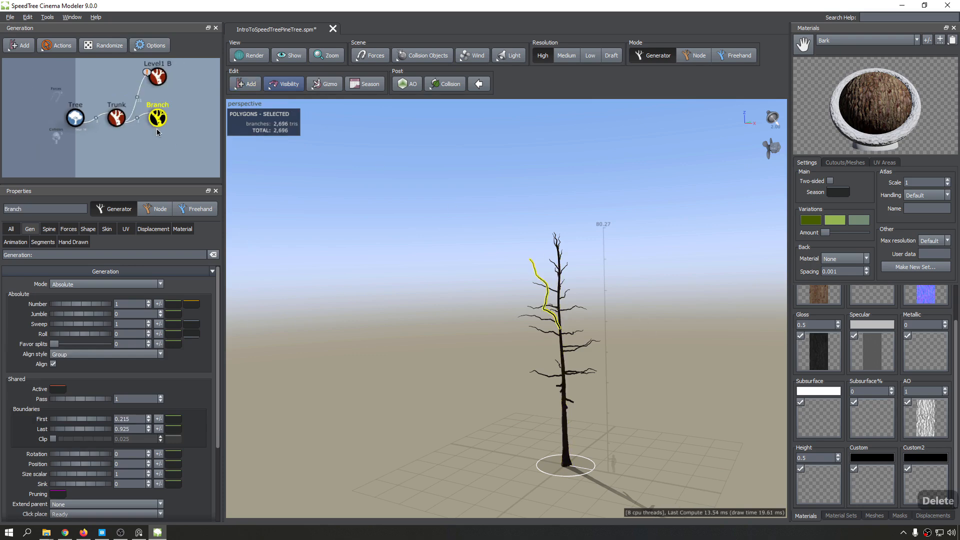
{"action": "key", "text": "Delete"}
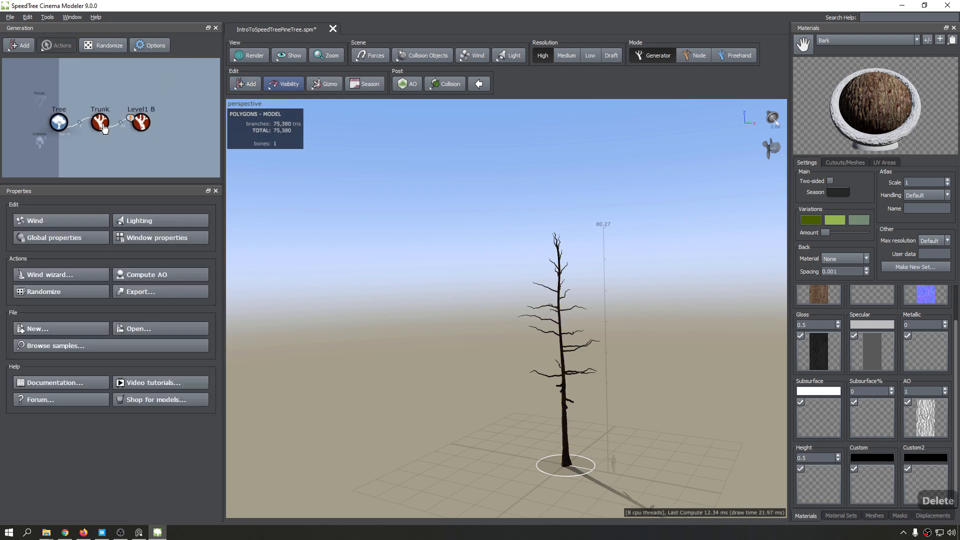
Step: Add a Little branches generator to the Trunk and check how its branches attach along the lower trunk
{"action": "left_click", "coordinate": [102, 126]}
{"action": "left_click", "coordinate": [246, 84]}
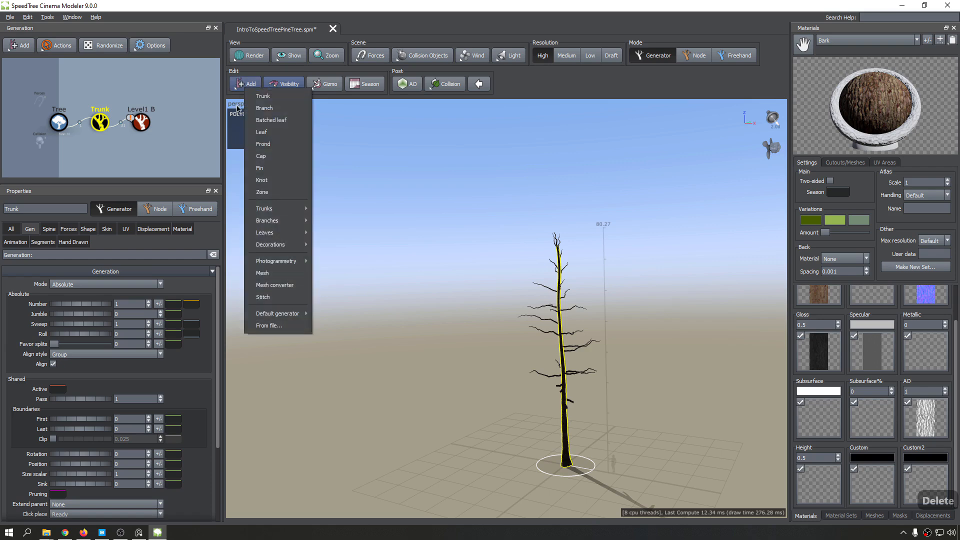
{"action": "mouse_move", "coordinate": [270, 221]}
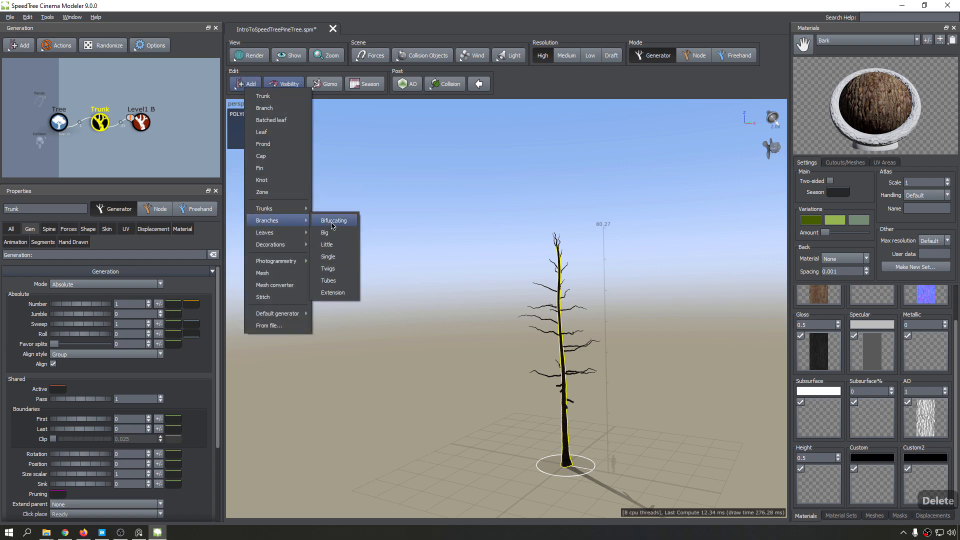
{"action": "left_click", "coordinate": [327, 244]}
{"action": "scroll", "coordinate": [448, 315], "scroll_direction": "up", "scroll_amount": 5}
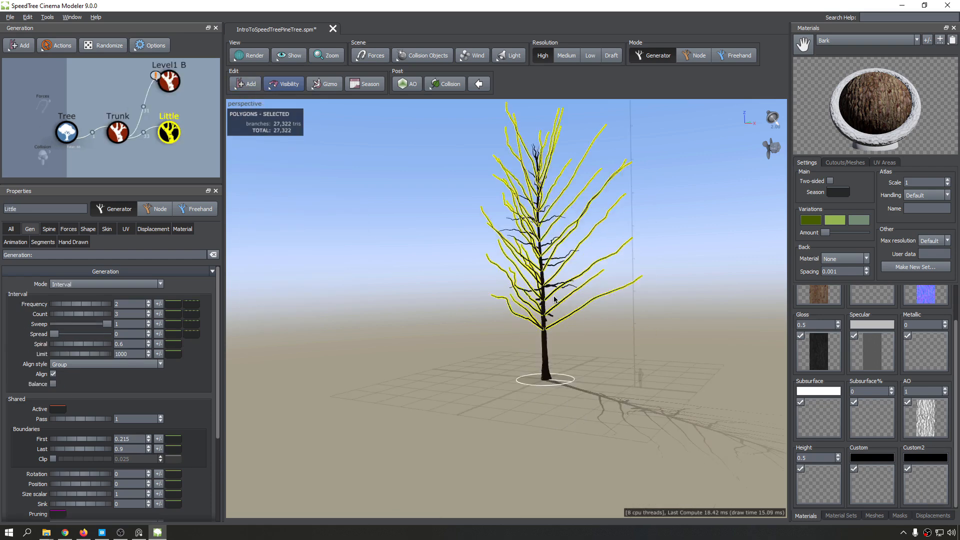
{"action": "left_click_drag", "start_coordinate": [548, 282], "coordinate": [520, 294]}
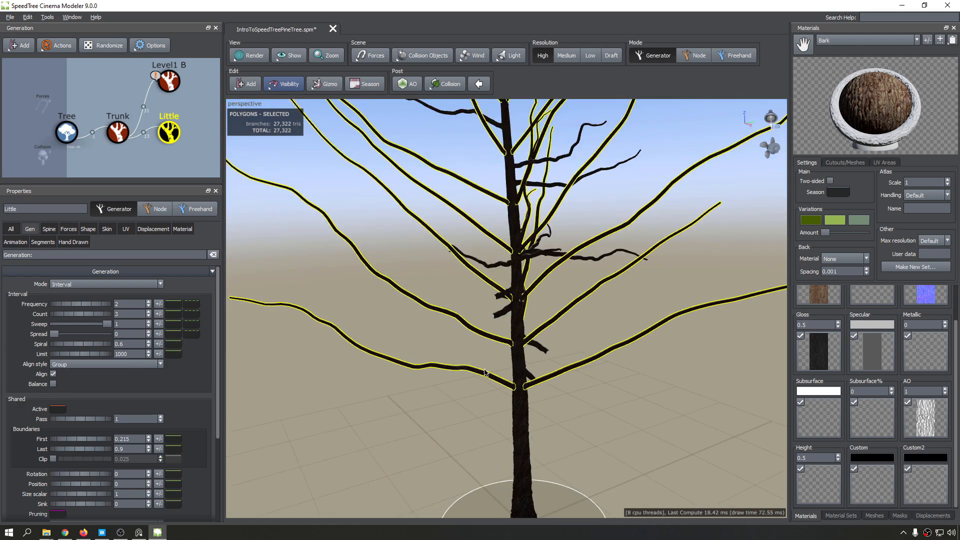
{"action": "scroll", "coordinate": [484, 372], "scroll_direction": "up", "scroll_amount": 5}
{"action": "left_click_drag", "start_coordinate": [488, 373], "coordinate": [390, 350]}
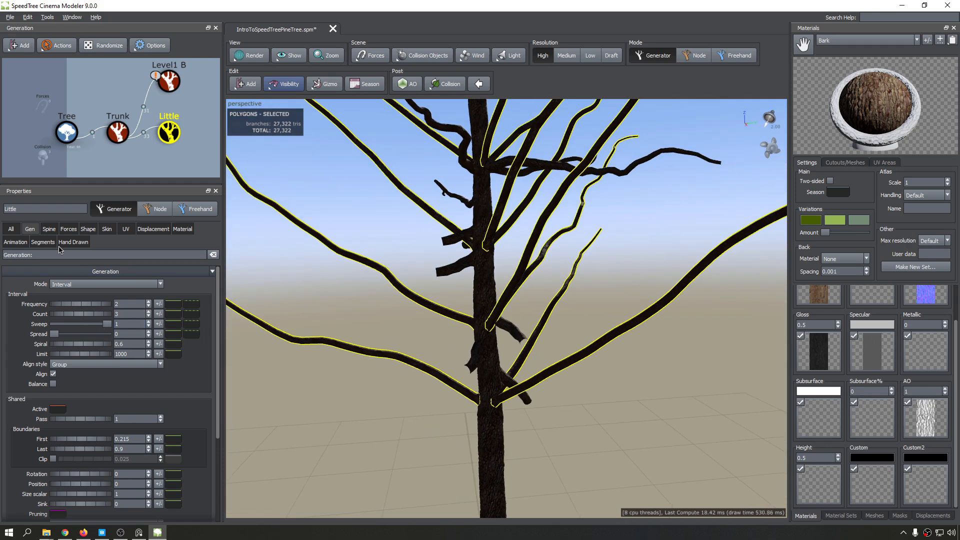
Step: Shorten the Little branches by setting their spine length to 0.08 as a percentage of parent
{"action": "left_click", "coordinate": [49, 230]}
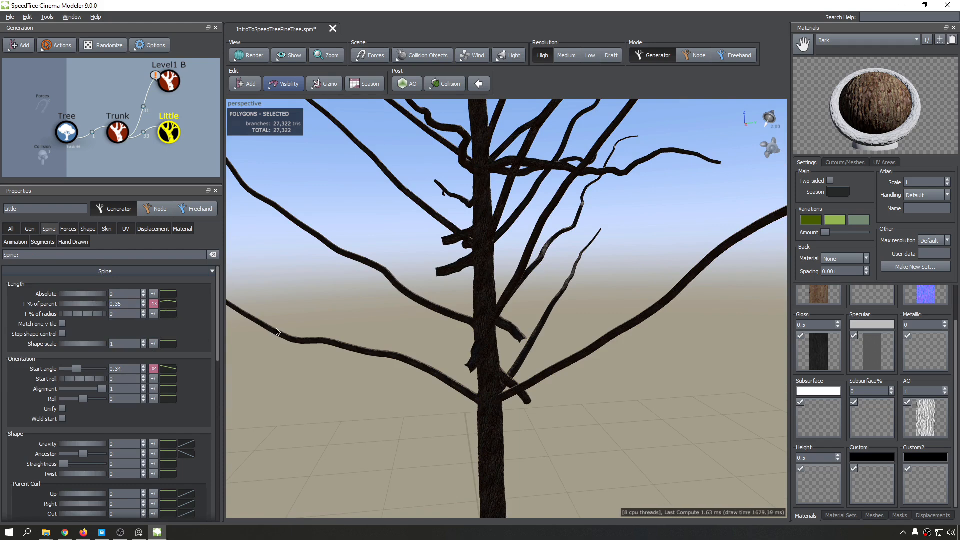
{"action": "middle_click_drag", "start_coordinate": [277, 332], "coordinate": [283, 333]}
{"action": "left_click_drag", "start_coordinate": [92, 309], "coordinate": [78, 313]}
{"action": "left_click_drag", "start_coordinate": [435, 280], "coordinate": [465, 285]}
{"action": "scroll", "coordinate": [481, 319], "scroll_direction": "down", "scroll_amount": 5}
Step: Hide and reshow the Little branches to compare the tree with and without them, and save the tree file
{"action": "key", "text": "h"}
{"action": "middle_click_drag", "start_coordinate": [178, 163], "coordinate": [161, 161]}
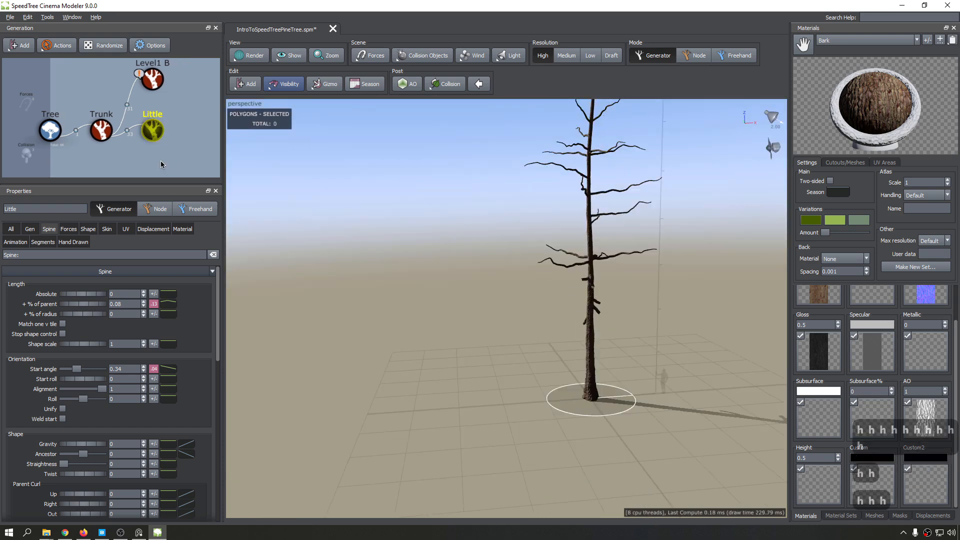
{"action": "left_click_drag", "start_coordinate": [501, 240], "coordinate": [471, 262]}
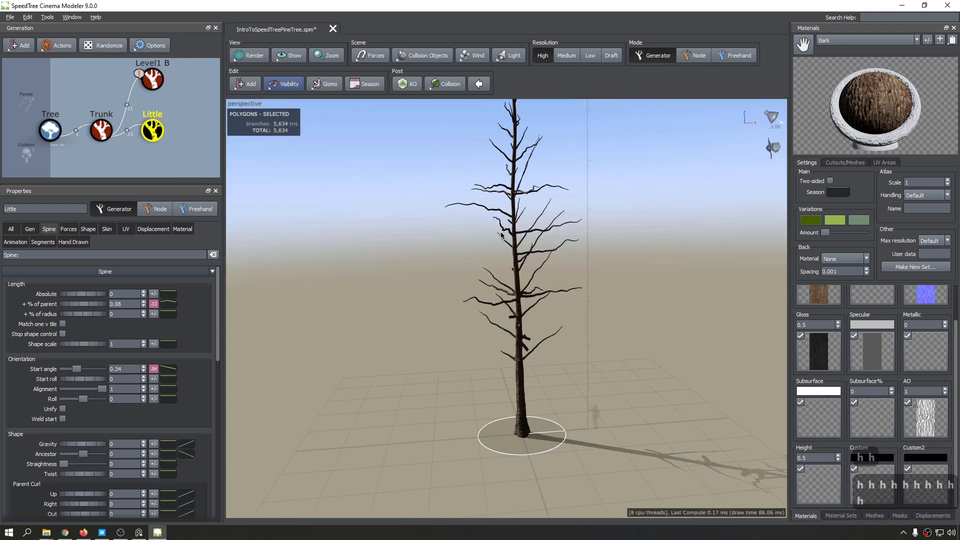
{"action": "key", "text": "ctrl+s"}
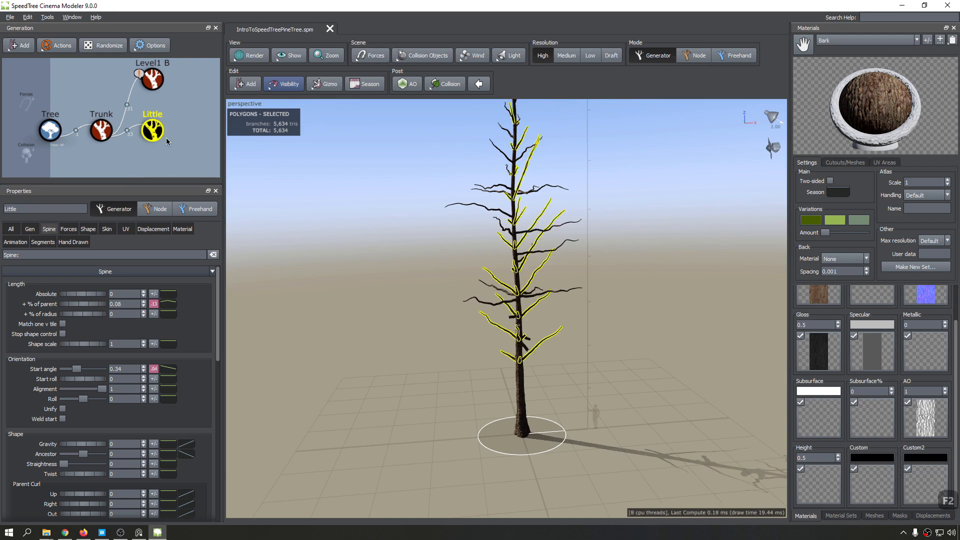
Step: Rename the Little generator to BrokenBranches and select it
{"action": "key", "text": "F2"}
{"action": "type", "text": "BrokenBranches"}
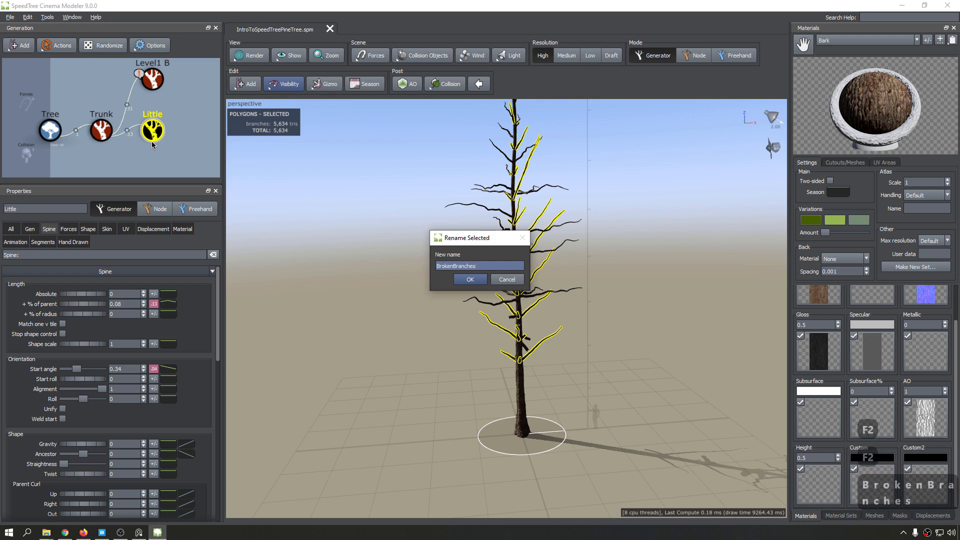
{"action": "key", "text": "Return"}
{"action": "left_click", "coordinate": [152, 131]}
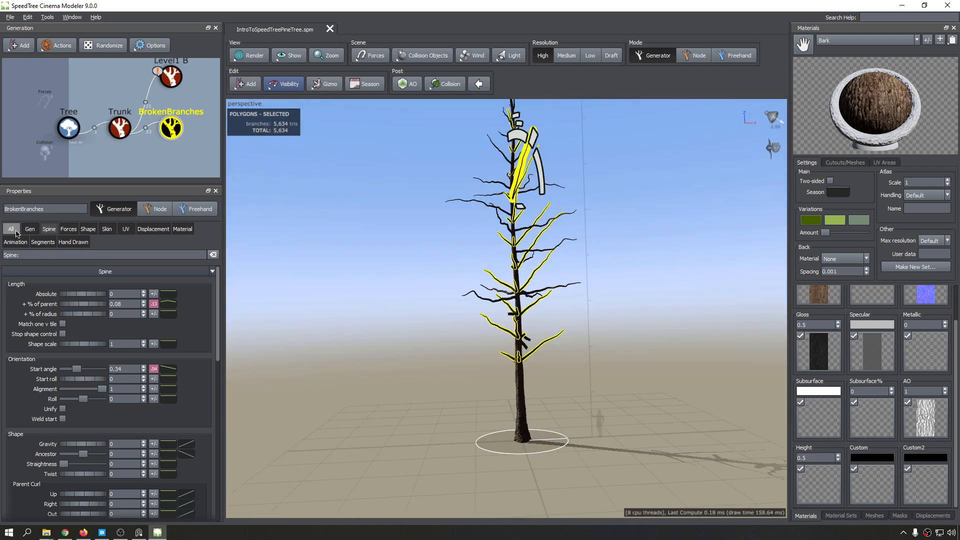
Step: Lower the BrokenBranches generator's First boundary to 0.1 and finally to 0, so branches start at the trunk's base
{"action": "left_click", "coordinate": [26, 231]}
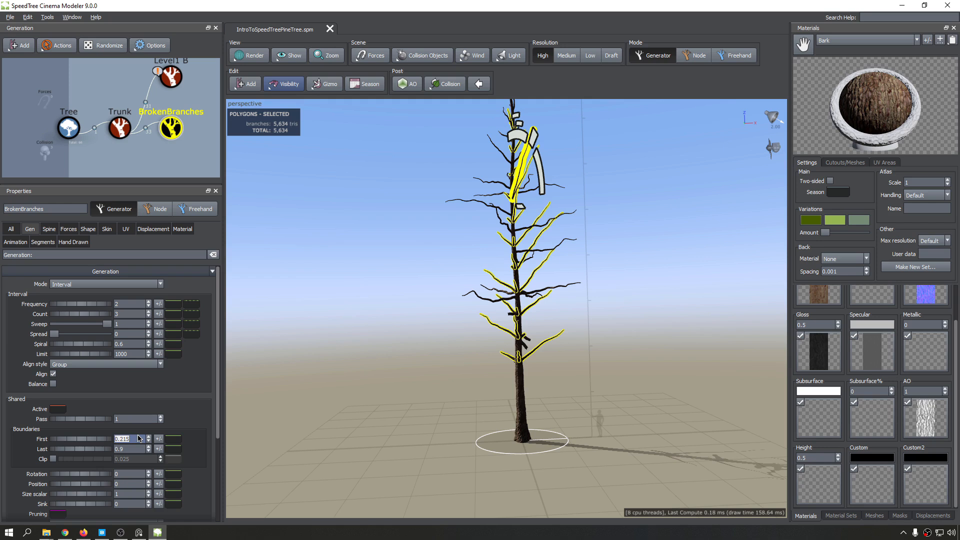
{"action": "type", "text": "0.1"}
{"action": "key", "text": "Return"}
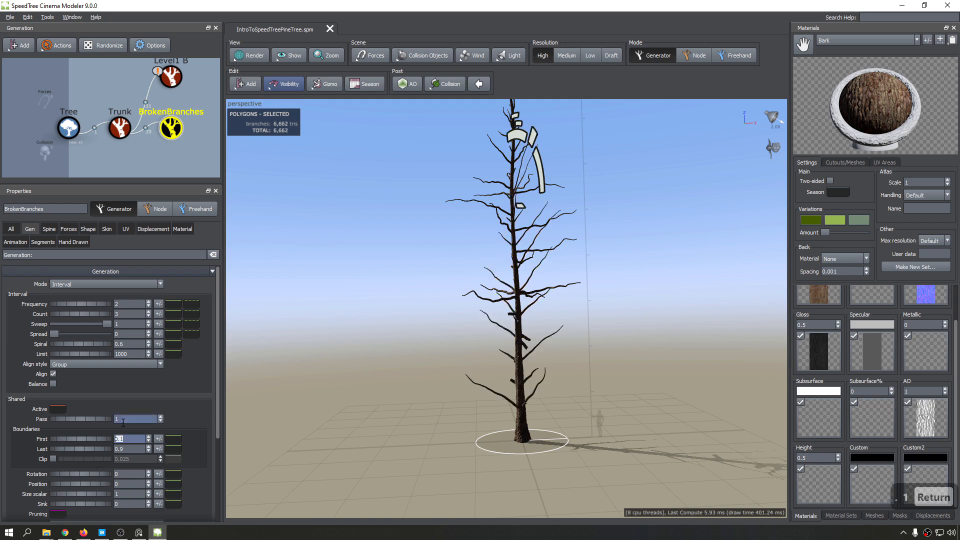
{"action": "type", "text": "."}
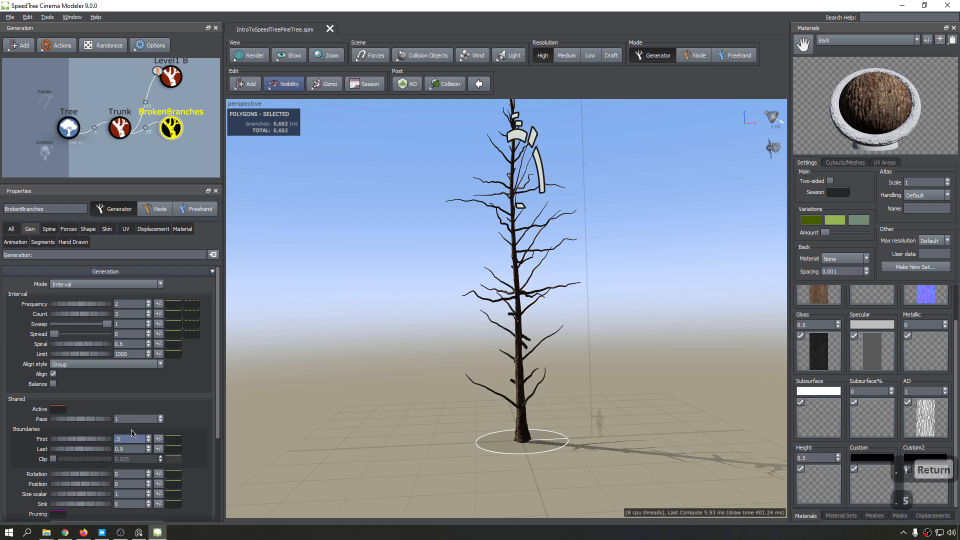
{"action": "type", "text": "5"}
{"action": "key", "text": "BackSpace"}
{"action": "type", "text": "0"}
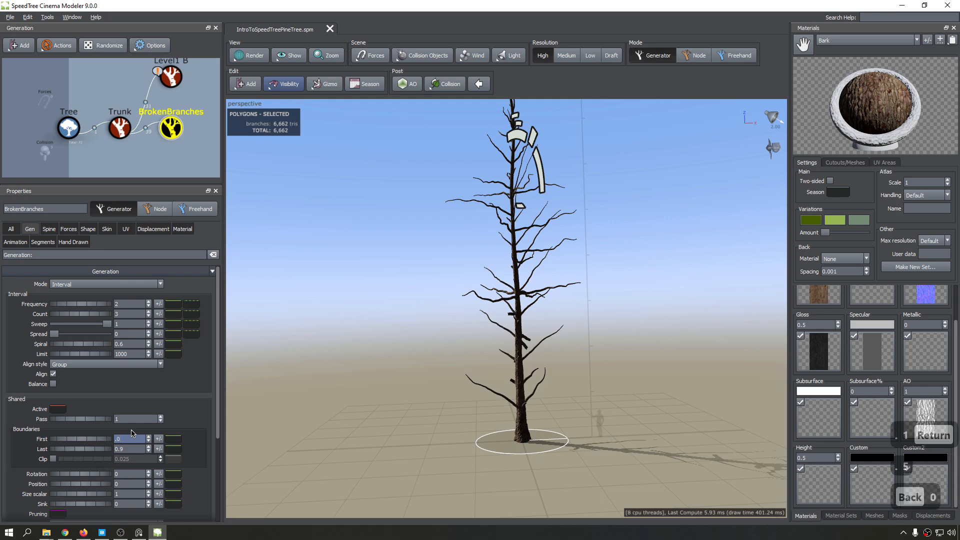
{"action": "key", "text": "Return"}
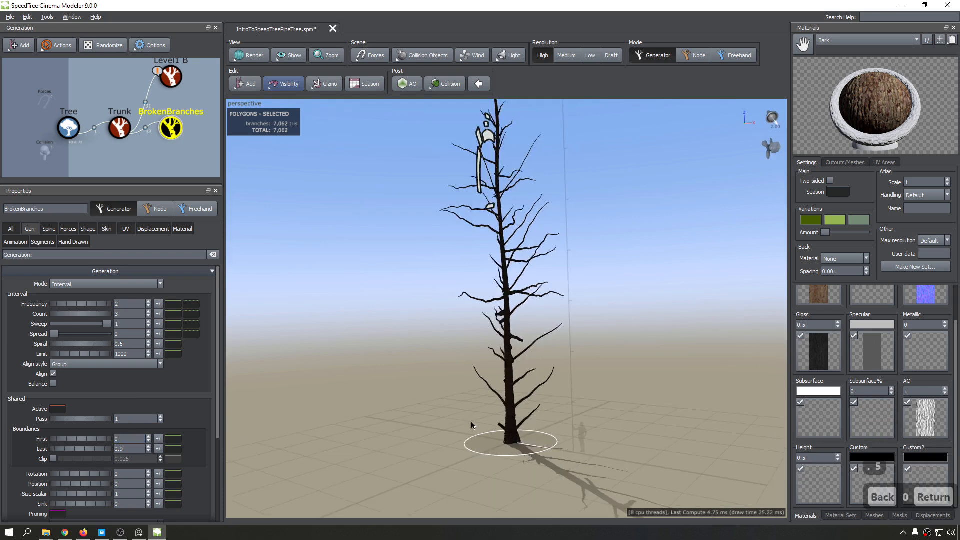
Step: Examine the BrokenBranches at the trunk's base and along its height from several angles
{"action": "scroll", "coordinate": [533, 347], "scroll_direction": "up", "scroll_amount": 5}
{"action": "left_click_drag", "start_coordinate": [533, 347], "coordinate": [498, 352]}
{"action": "scroll", "coordinate": [539, 377], "scroll_direction": "up", "scroll_amount": 6}
{"action": "scroll", "coordinate": [434, 334], "scroll_direction": "down", "scroll_amount": 10}
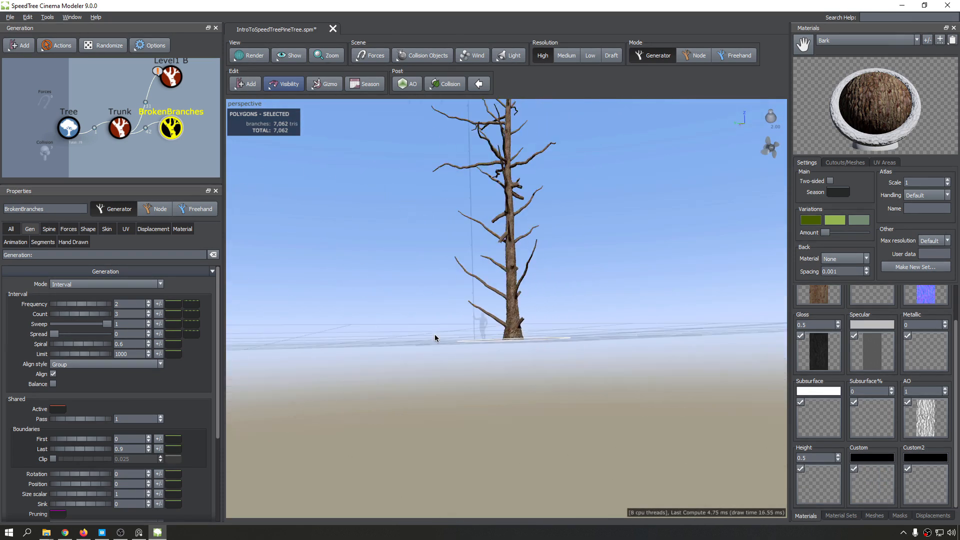
{"action": "left_click_drag", "start_coordinate": [454, 245], "coordinate": [319, 262]}
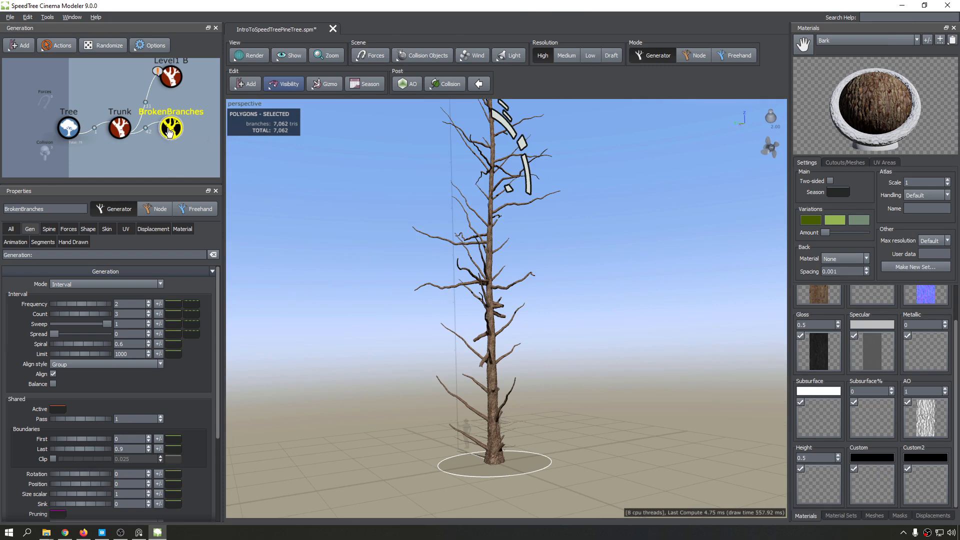
{"action": "middle_click_drag", "start_coordinate": [538, 260], "coordinate": [521, 284]}
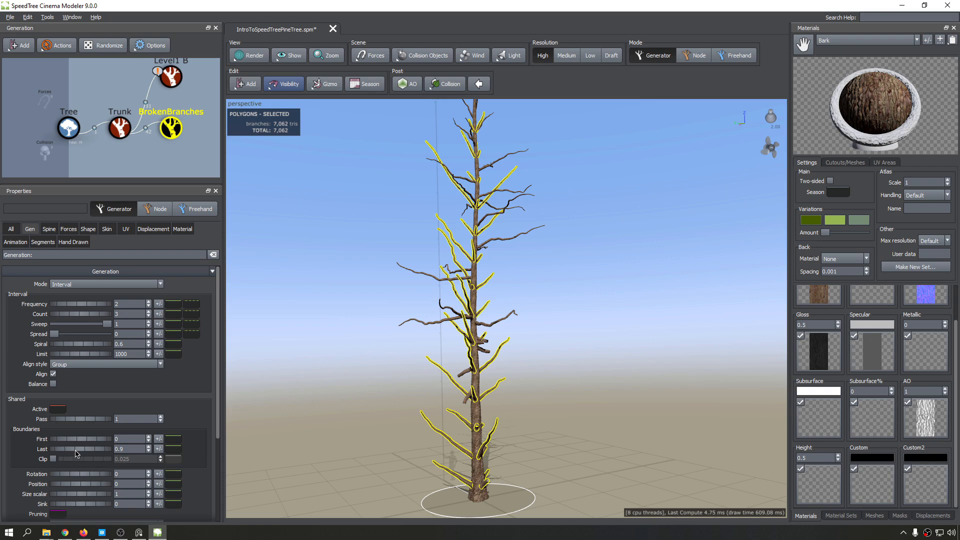
Step: Lower the BrokenBranches generator's Last boundary to 0.64, and break its spines with Chance 1 and Spot 0.429
{"action": "left_click_drag", "start_coordinate": [77, 454], "coordinate": [60, 457]}
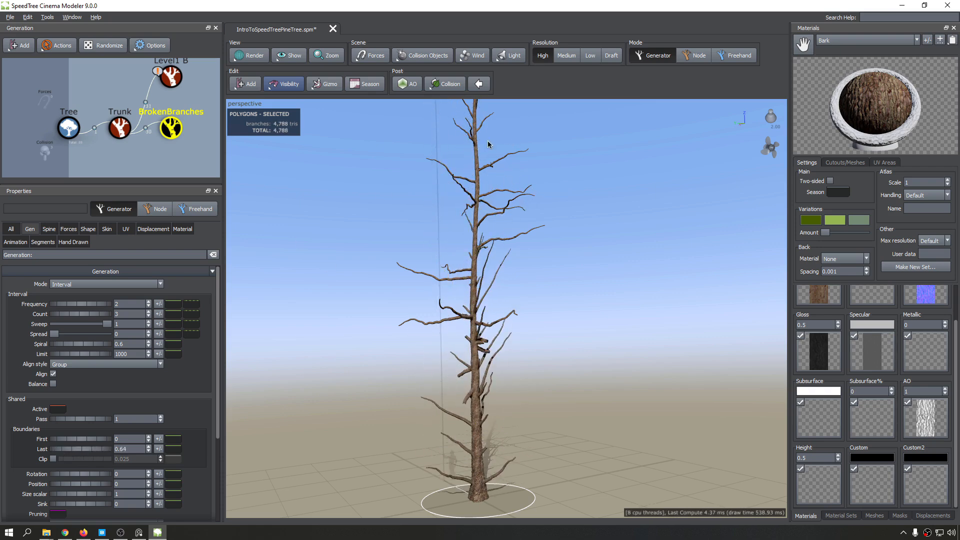
{"action": "left_click_drag", "start_coordinate": [488, 145], "coordinate": [505, 195]}
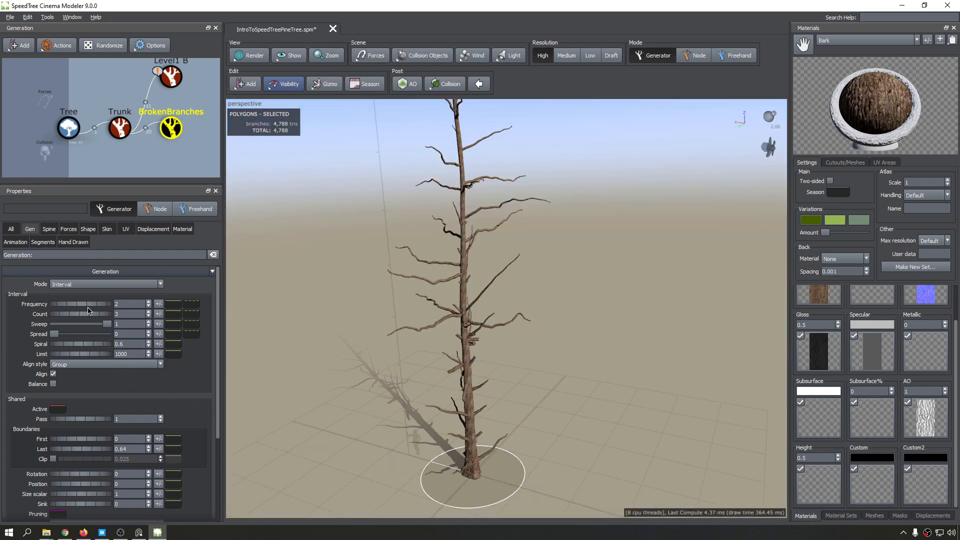
{"action": "left_click", "coordinate": [49, 229]}
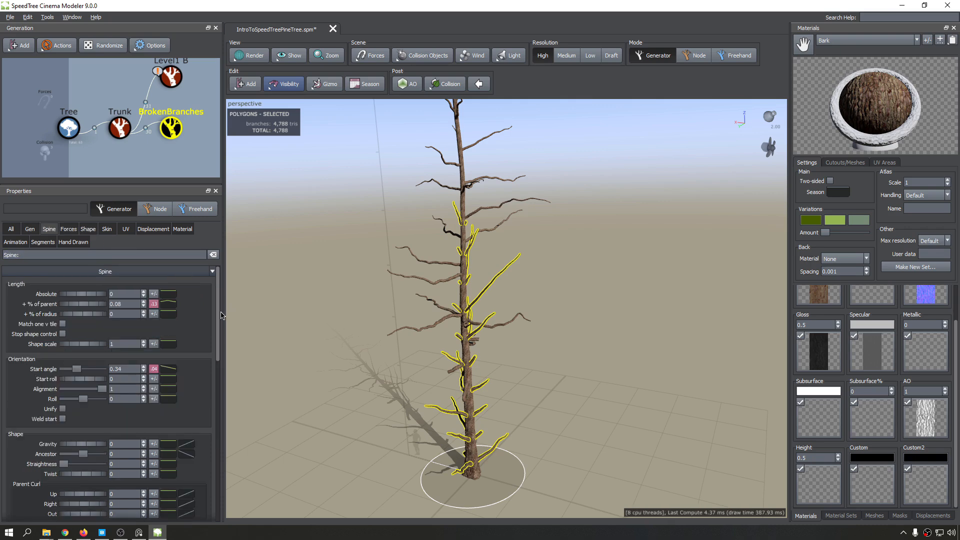
{"action": "left_click_drag", "start_coordinate": [218, 312], "coordinate": [218, 470]}
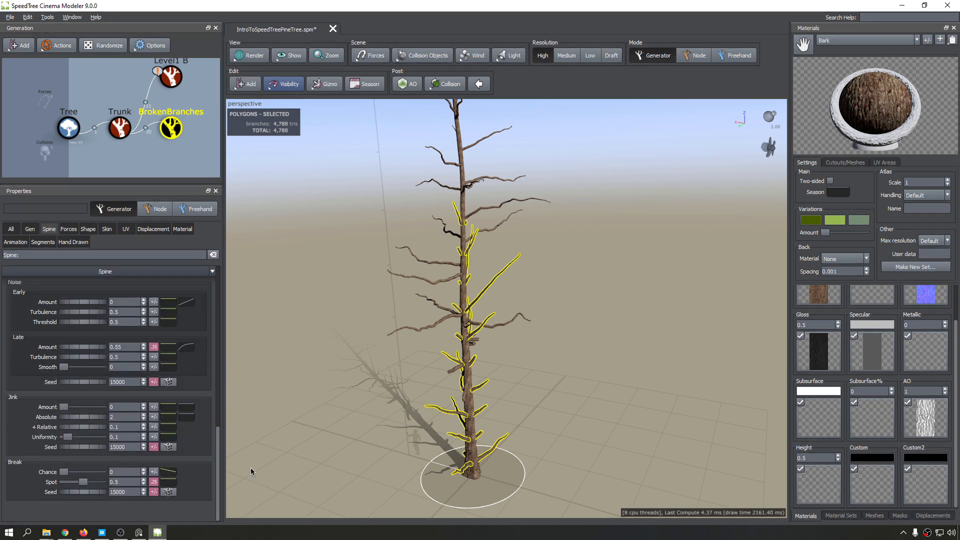
{"action": "left_click_drag", "start_coordinate": [64, 472], "coordinate": [155, 474]}
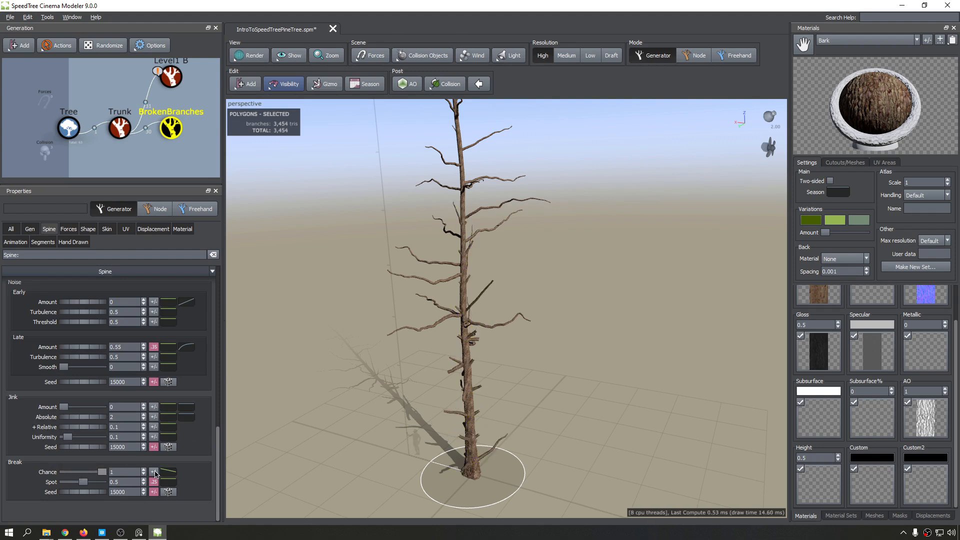
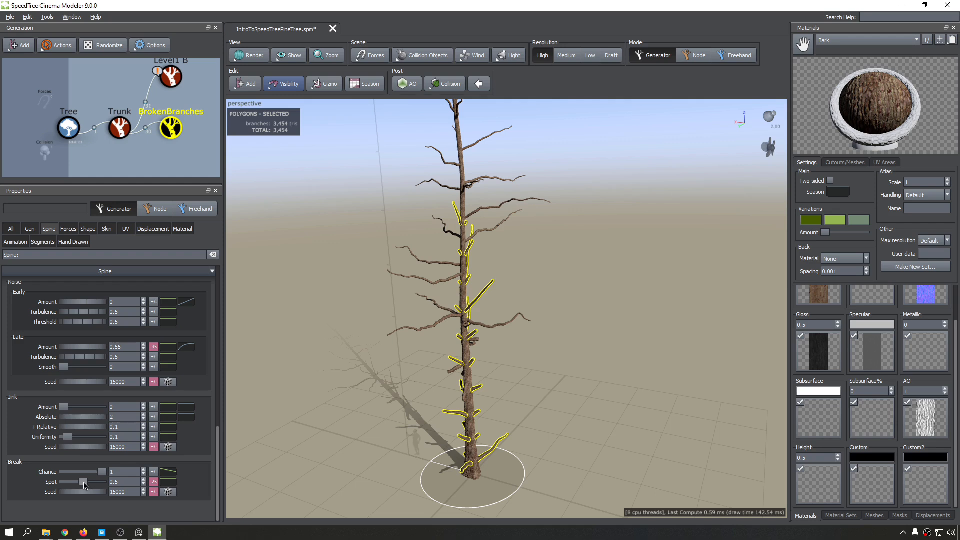
{"action": "mouse_move", "coordinate": [83, 482]}
{"action": "left_mouse_down"}
{"action": "mouse_move", "coordinate": [65, 483]}
{"action": "mouse_move", "coordinate": [105, 485]}
{"action": "mouse_move", "coordinate": [64, 486]}
{"action": "mouse_move", "coordinate": [82, 489]}
{"action": "left_mouse_up"}
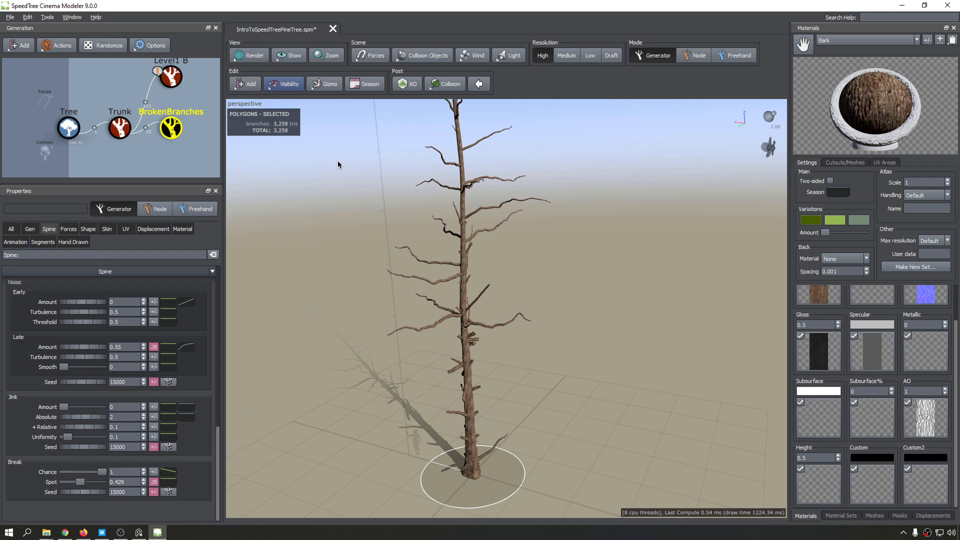
Step: Examine the broken stubs along the trunk up close and from several angles
{"action": "left_click_drag", "start_coordinate": [305, 182], "coordinate": [506, 268]}
{"action": "scroll", "coordinate": [509, 310], "scroll_direction": "down", "scroll_amount": 3}
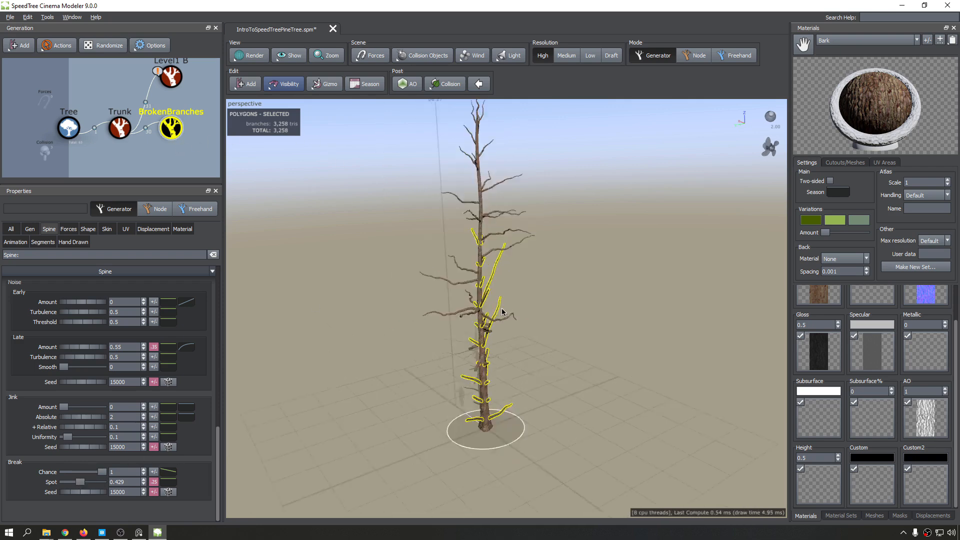
{"action": "scroll", "coordinate": [510, 321], "scroll_direction": "up", "scroll_amount": 7}
{"action": "left_click_drag", "start_coordinate": [476, 302], "coordinate": [470, 256]}
{"action": "scroll", "coordinate": [492, 320], "scroll_direction": "down", "scroll_amount": 5}
{"action": "left_click_drag", "start_coordinate": [503, 350], "coordinate": [568, 328]}
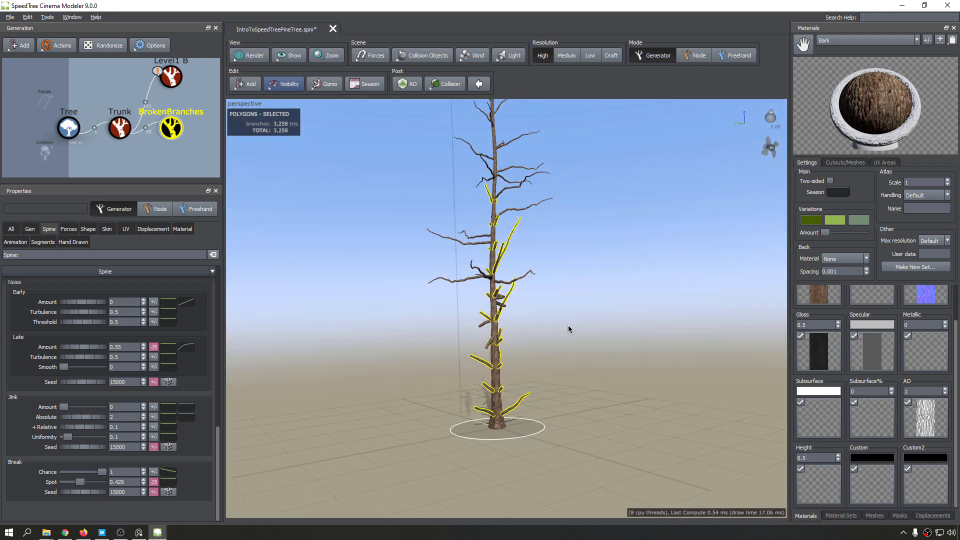
{"action": "scroll", "coordinate": [515, 374], "scroll_direction": "up", "scroll_amount": 6}
{"action": "left_click_drag", "start_coordinate": [514, 375], "coordinate": [452, 302]}
{"action": "scroll", "coordinate": [420, 290], "scroll_direction": "down", "scroll_amount": 6}
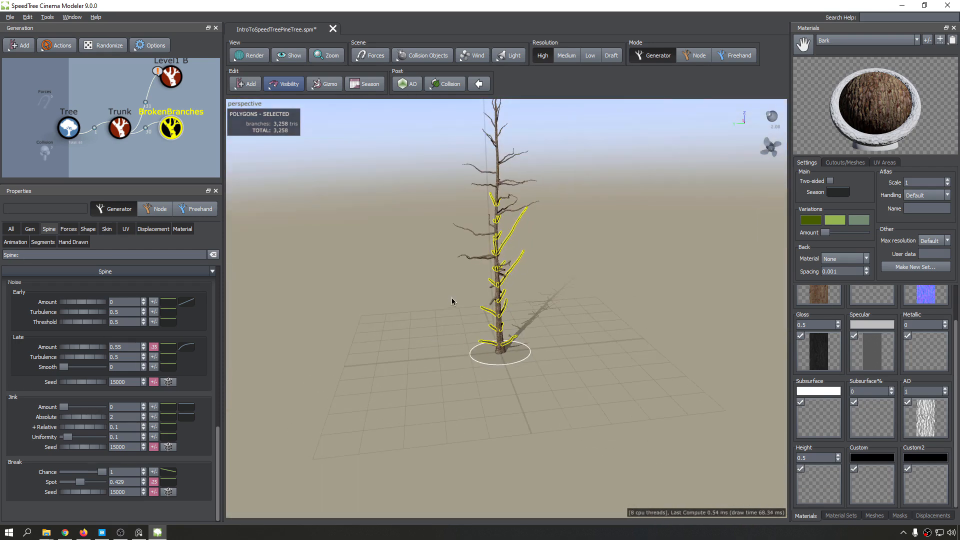
Step: Bend and roughen the BrokenBranches by setting their spine Gravity to 0.075 and Late noise Amount to 1.125
{"action": "left_click", "coordinate": [513, 232]}
{"action": "left_click", "coordinate": [483, 342]}
{"action": "scroll", "coordinate": [443, 294], "scroll_direction": "up", "scroll_amount": 2}
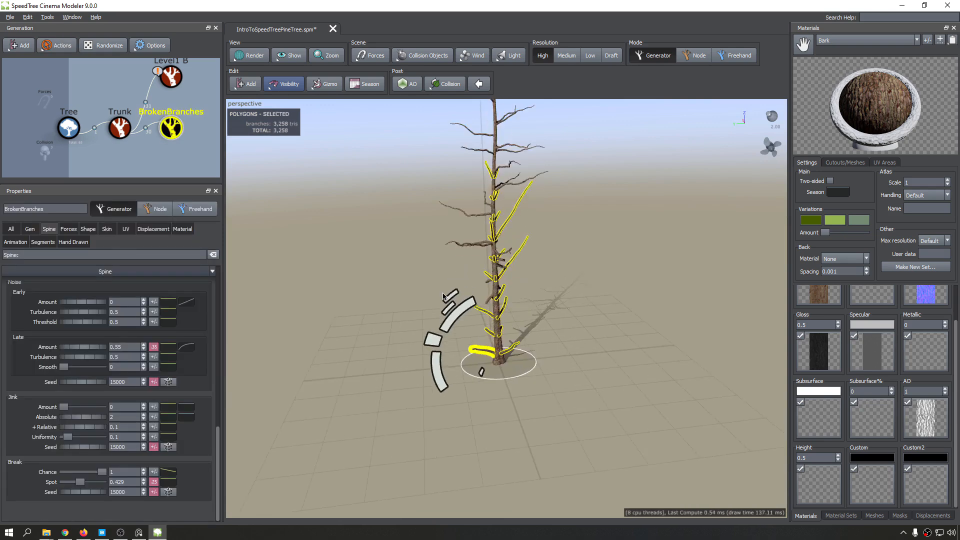
{"action": "scroll", "coordinate": [443, 296], "scroll_direction": "up", "scroll_amount": 2}
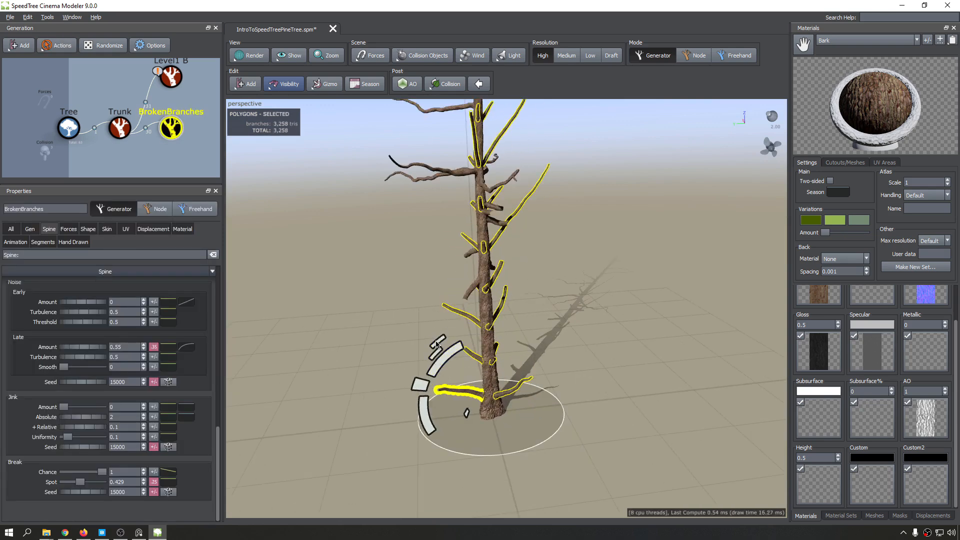
{"action": "mouse_move", "coordinate": [436, 344]}
{"action": "left_mouse_down"}
{"action": "mouse_move", "coordinate": [444, 364]}
{"action": "mouse_move", "coordinate": [439, 326]}
{"action": "mouse_move", "coordinate": [435, 345]}
{"action": "left_mouse_up"}
{"action": "left_click", "coordinate": [434, 355]}
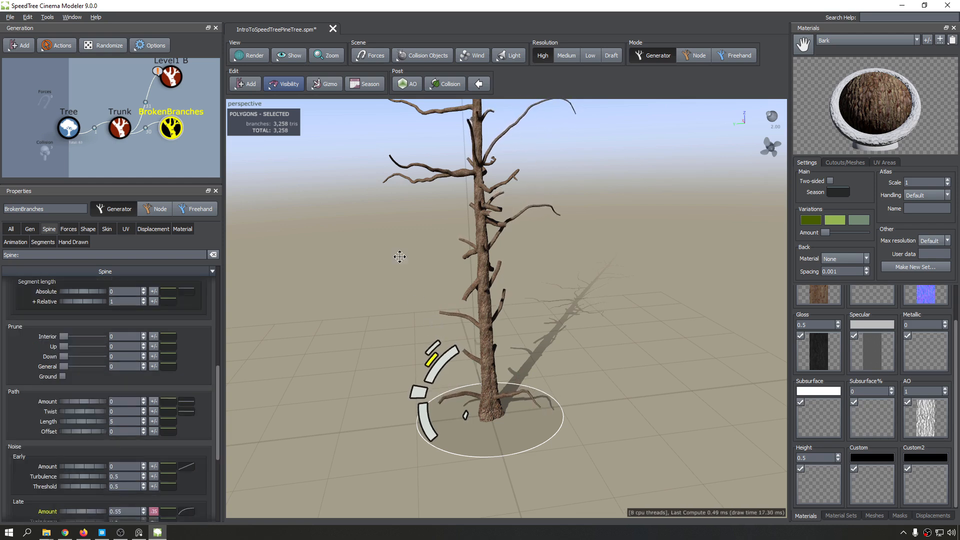
{"action": "left_click_drag", "start_coordinate": [453, 257], "coordinate": [453, 200]}
{"action": "left_click_drag", "start_coordinate": [574, 205], "coordinate": [571, 176]}
{"action": "left_click", "coordinate": [534, 177]}
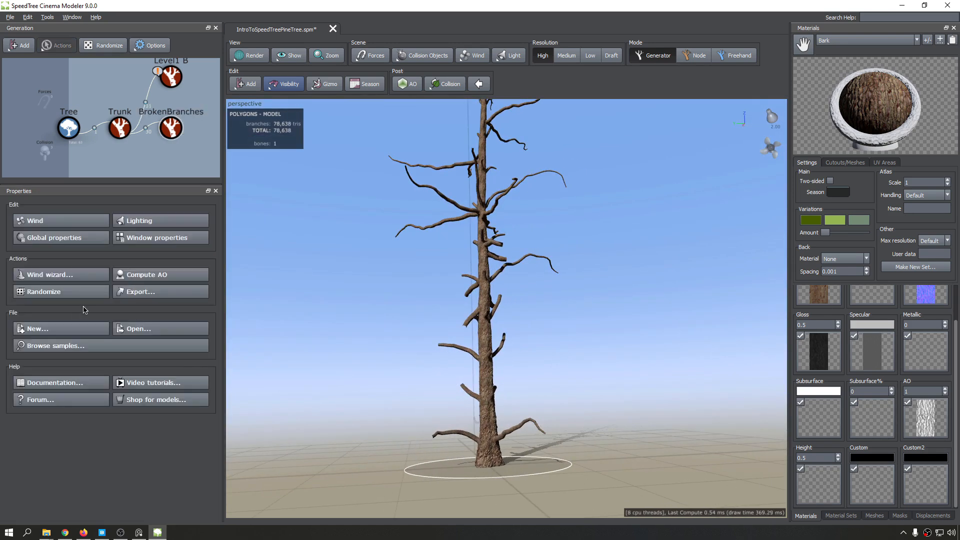
{"action": "left_click", "coordinate": [534, 174]}
{"action": "scroll", "coordinate": [400, 238], "scroll_direction": "down", "scroll_amount": 3}
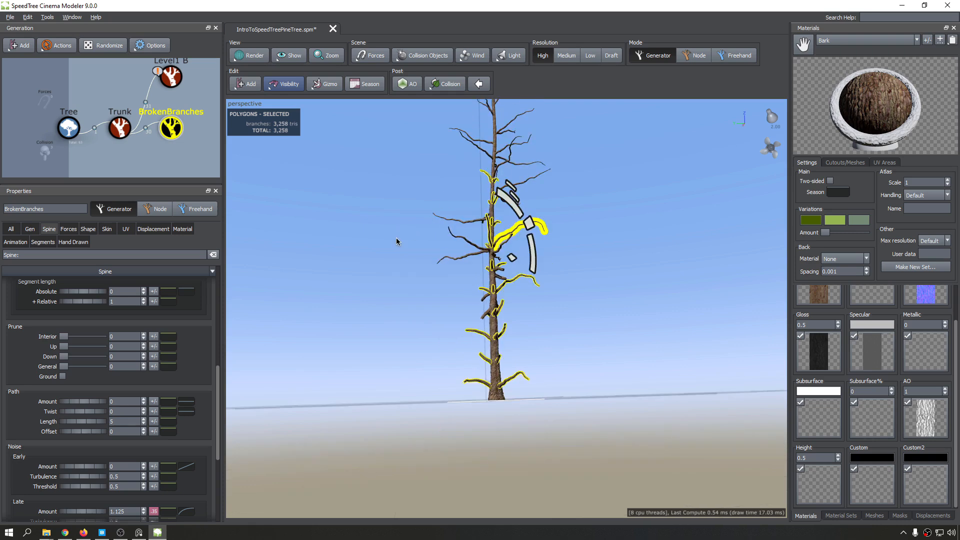
Step: Angle the BrokenBranches downward with a Start angle of 0.805, and save the tree file
{"action": "left_click_drag", "start_coordinate": [397, 240], "coordinate": [336, 257]}
{"action": "left_click_drag", "start_coordinate": [424, 305], "coordinate": [433, 325]}
{"action": "scroll", "coordinate": [93, 319], "scroll_direction": "up", "scroll_amount": 3}
{"action": "scroll", "coordinate": [93, 319], "scroll_direction": "up", "scroll_amount": 2}
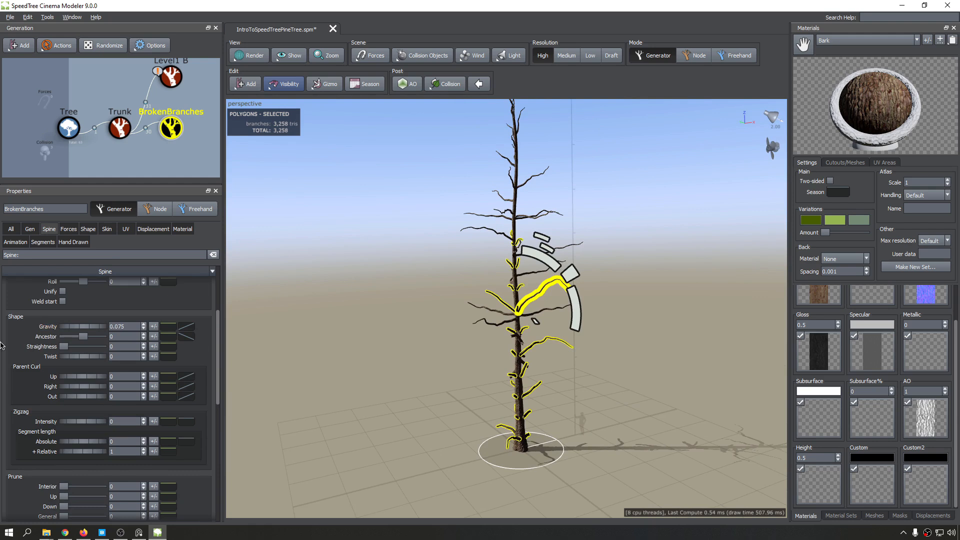
{"action": "scroll", "coordinate": [4, 348], "scroll_direction": "up", "scroll_amount": 3}
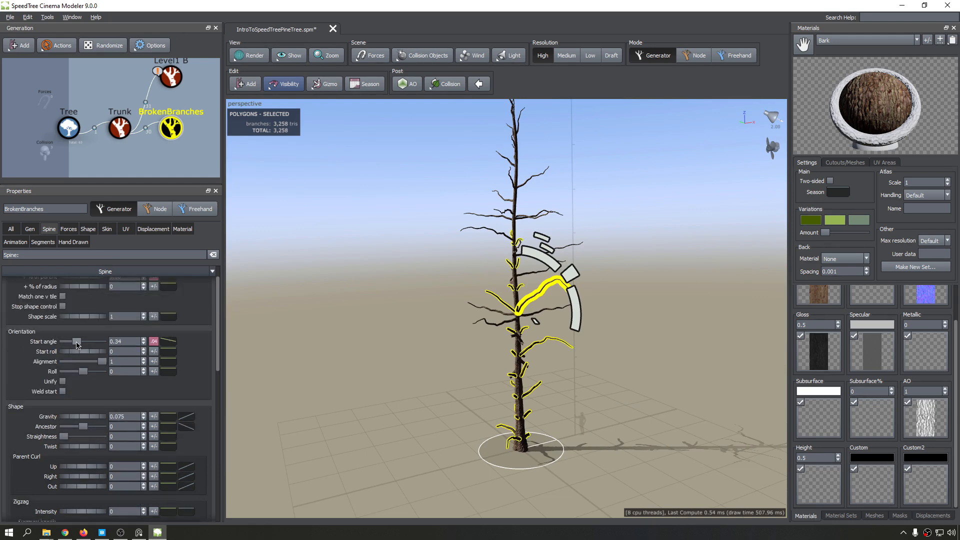
{"action": "left_click_drag", "start_coordinate": [77, 342], "coordinate": [89, 360]}
{"action": "scroll", "coordinate": [457, 375], "scroll_direction": "up", "scroll_amount": 5}
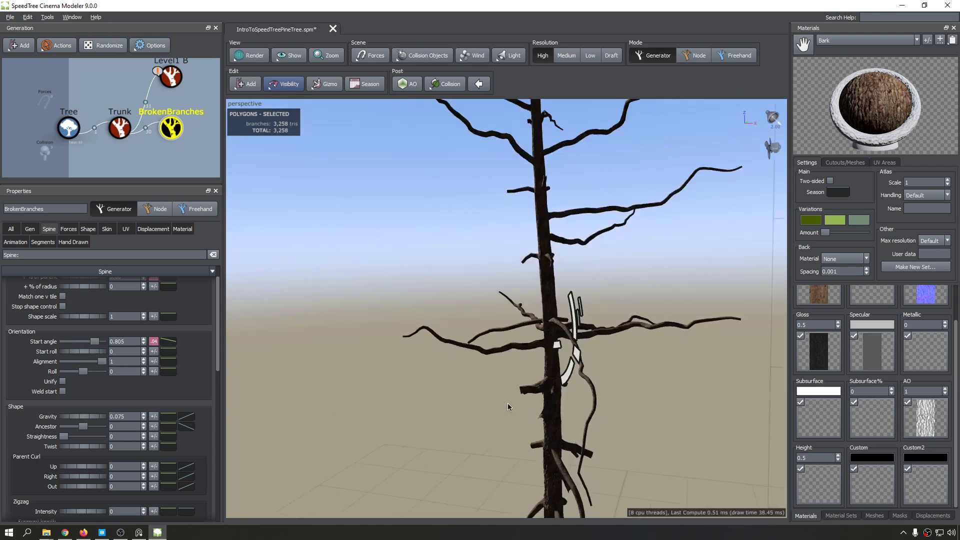
{"action": "middle_click_drag", "start_coordinate": [508, 407], "coordinate": [459, 240]}
{"action": "left_click_drag", "start_coordinate": [459, 240], "coordinate": [633, 326]}
{"action": "scroll", "coordinate": [424, 382], "scroll_direction": "down", "scroll_amount": 5}
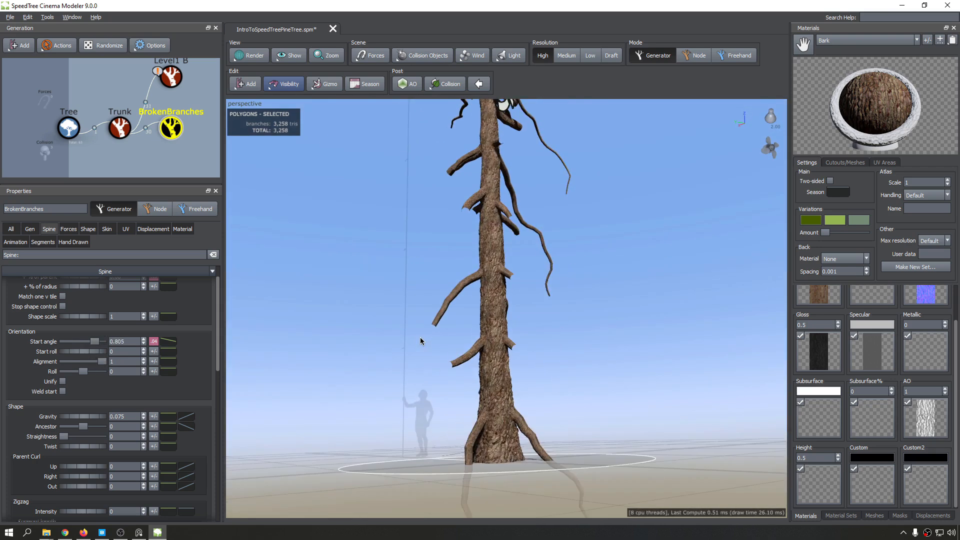
{"action": "key", "text": "ctrl+s"}
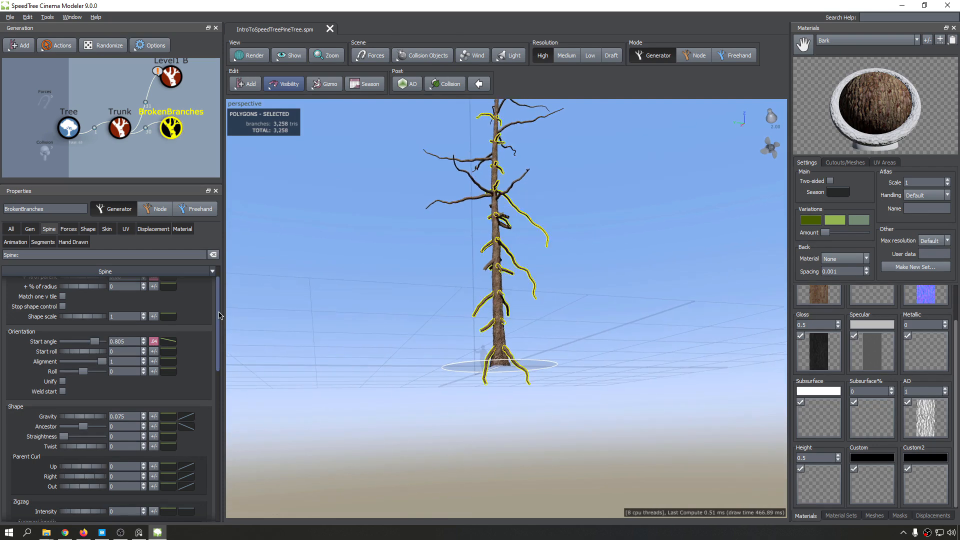
Step: Shorten the BrokenBranches by setting Length % of parent to 0.03 and its variance to about 0.09
{"action": "scroll", "coordinate": [156, 330], "scroll_direction": "up", "scroll_amount": 1}
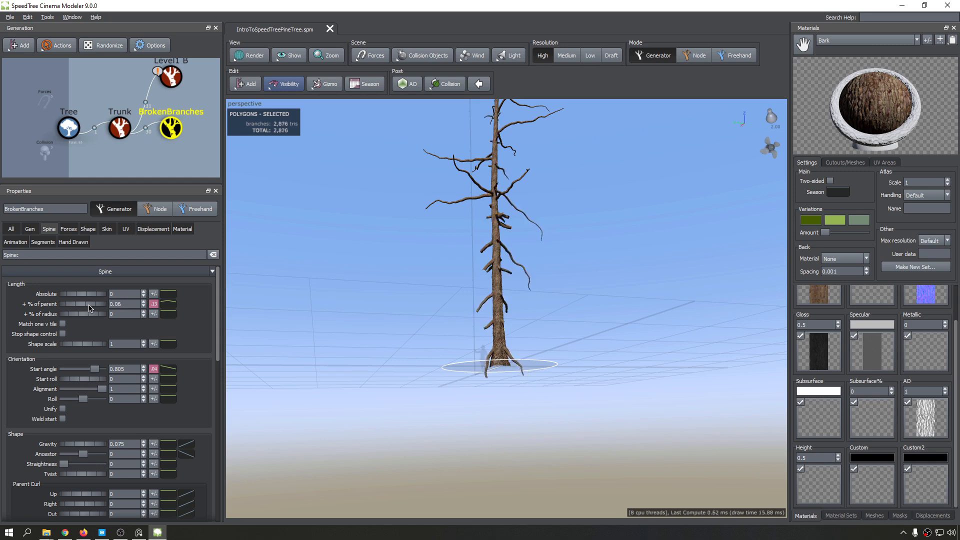
{"action": "left_click_drag", "start_coordinate": [78, 308], "coordinate": [67, 306]}
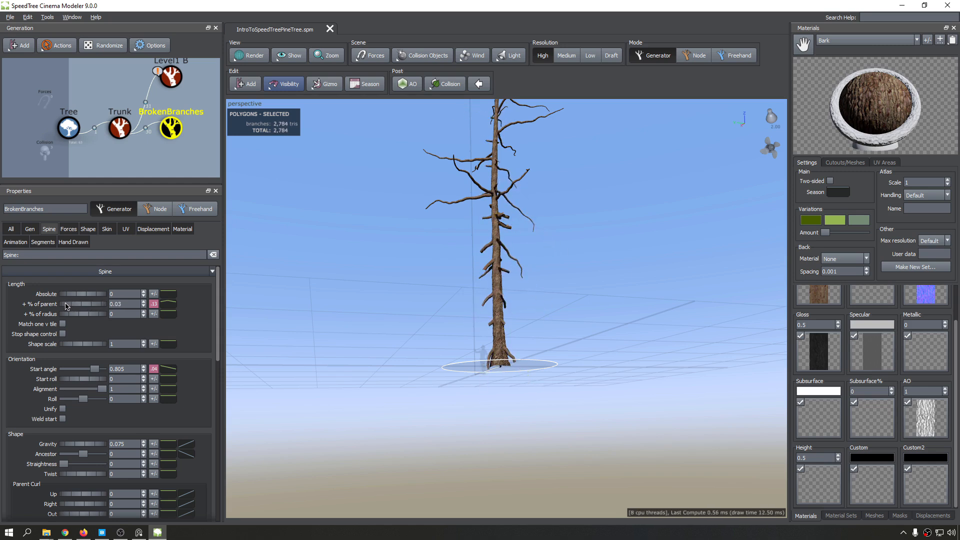
{"action": "left_click", "coordinate": [154, 304]}
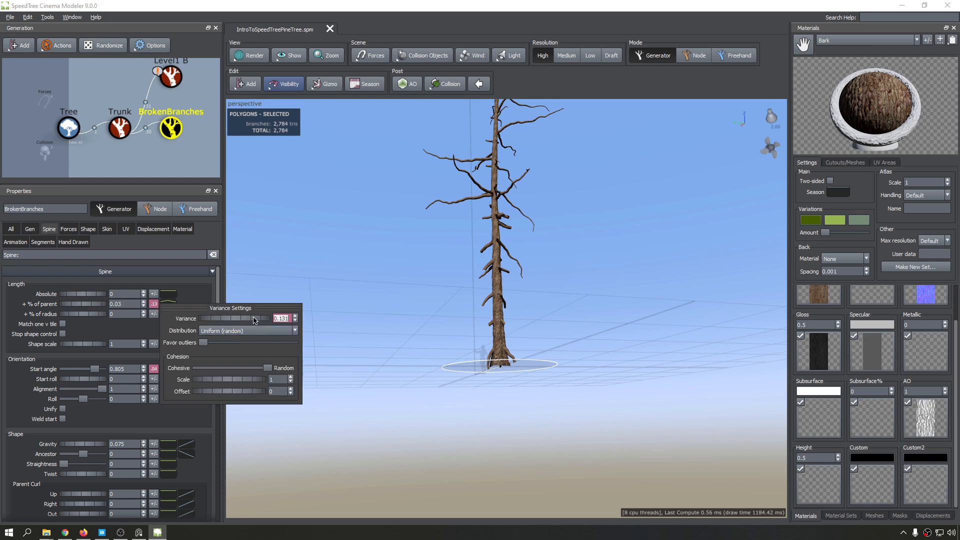
{"action": "left_click_drag", "start_coordinate": [255, 319], "coordinate": [238, 338]}
{"action": "left_click", "coordinate": [197, 296]}
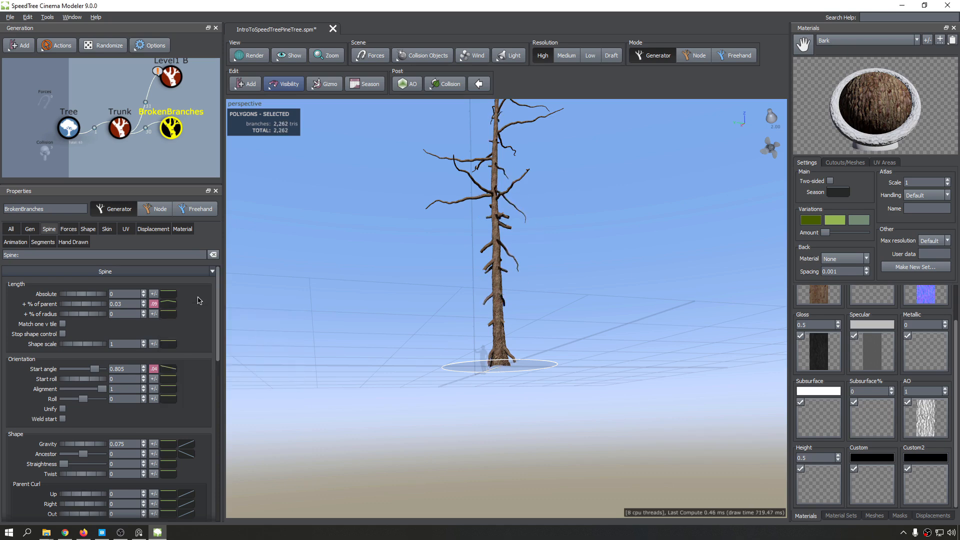
{"action": "left_click_drag", "start_coordinate": [469, 197], "coordinate": [479, 222]}
{"action": "scroll", "coordinate": [509, 190], "scroll_direction": "down", "scroll_amount": 3}
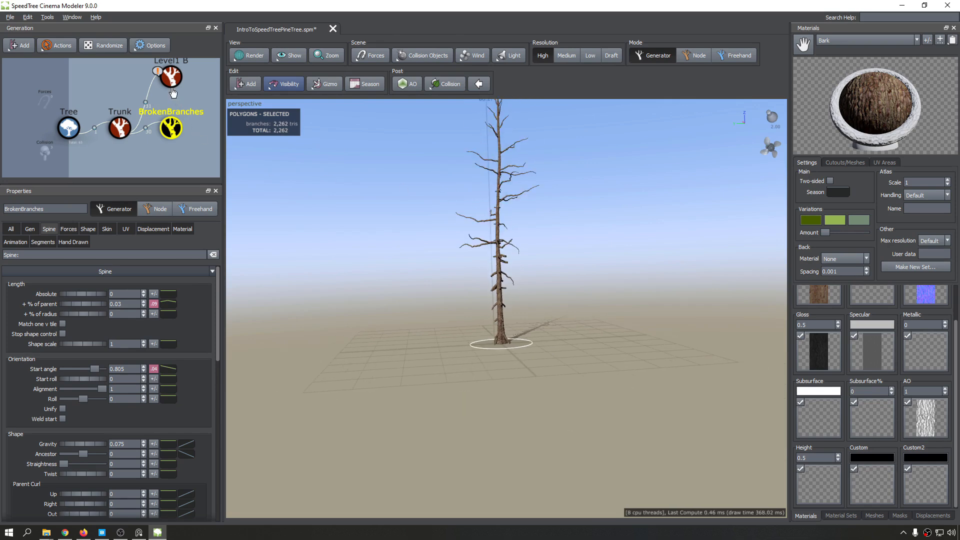
Step: Hide the Level1 B branches and pull the middle point of the BrokenBranches' Length % of parent curve down into a dip
{"action": "left_click", "coordinate": [171, 77]}
{"action": "left_click_drag", "start_coordinate": [525, 221], "coordinate": [605, 218]}
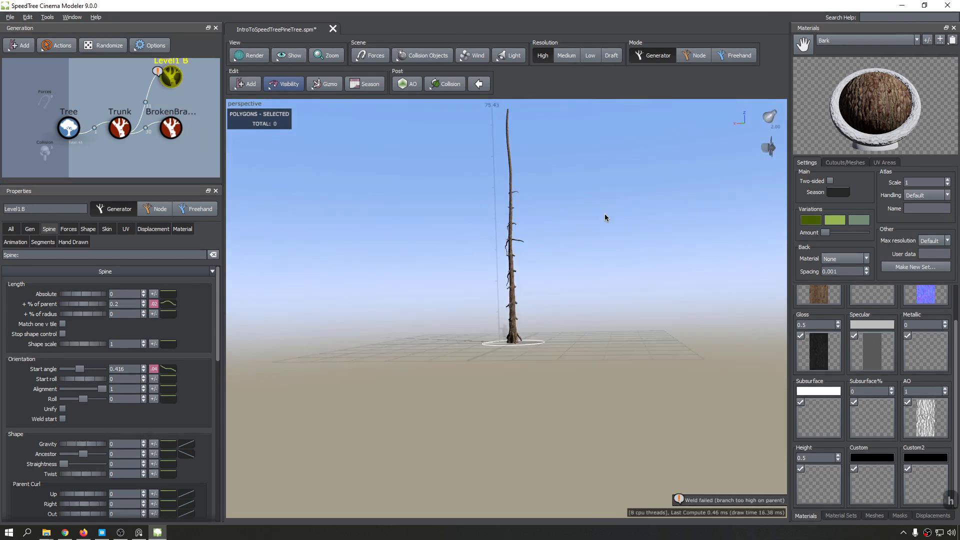
{"action": "scroll", "coordinate": [507, 230], "scroll_direction": "up", "scroll_amount": 5}
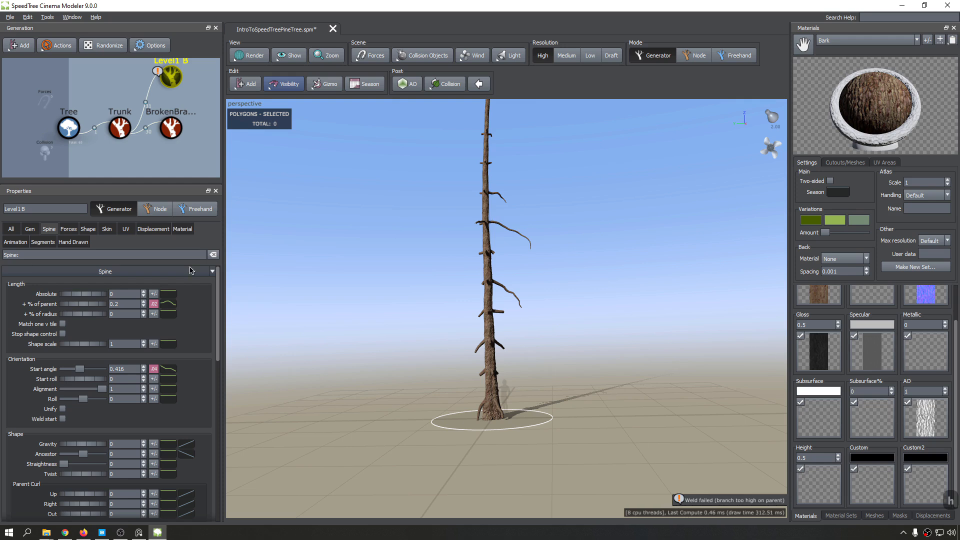
{"action": "left_click", "coordinate": [171, 128]}
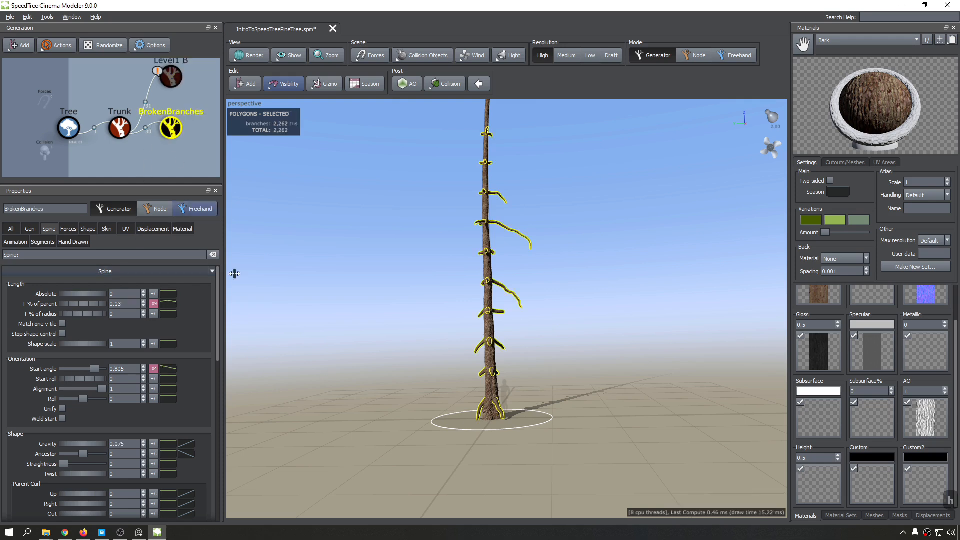
{"action": "left_click", "coordinate": [167, 304]}
{"action": "left_click", "coordinate": [311, 338]}
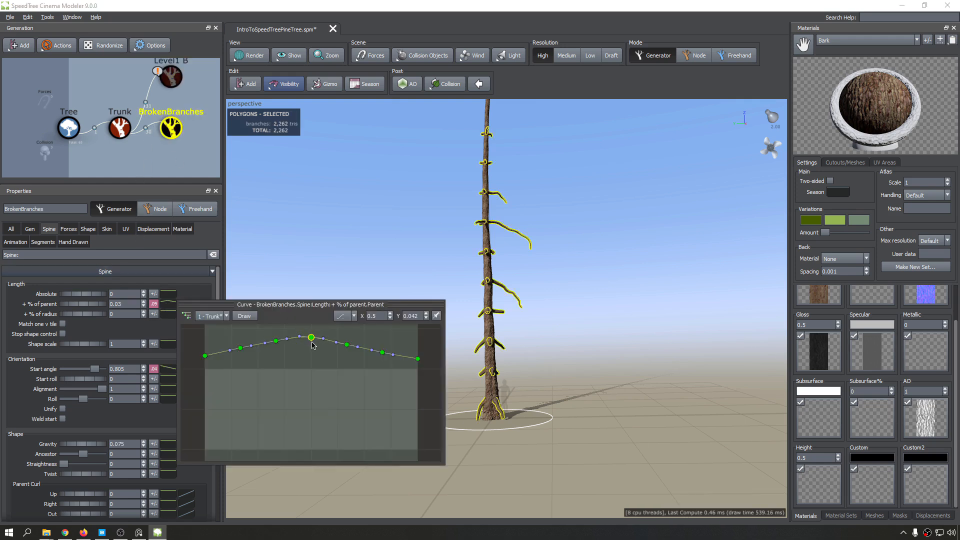
{"action": "left_click_drag", "start_coordinate": [312, 340], "coordinate": [332, 390]}
{"action": "left_click_drag", "start_coordinate": [565, 282], "coordinate": [503, 275]}
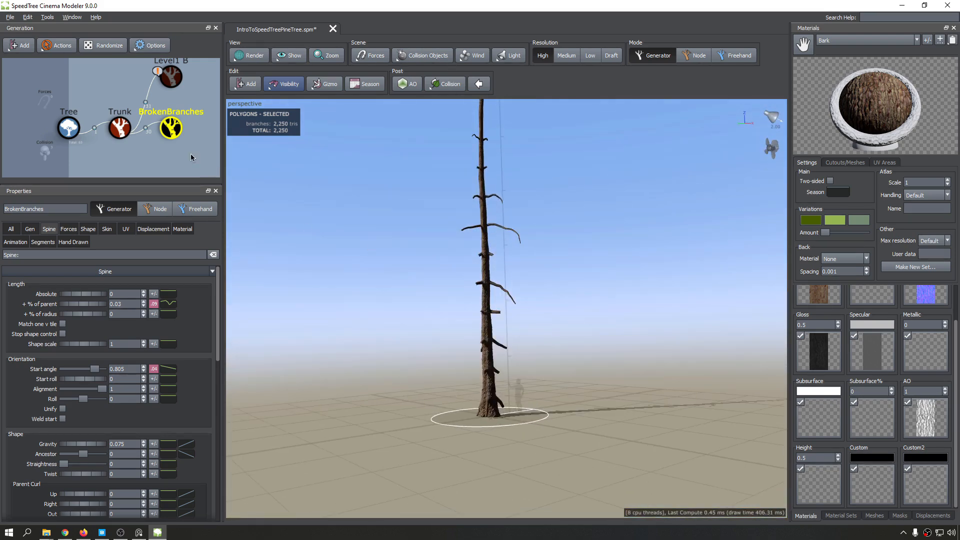
Step: Unhide the Level1 B branches and check them together with the BrokenBranches along the lower trunk
{"action": "left_click", "coordinate": [171, 87]}
{"action": "key", "text": "h"}
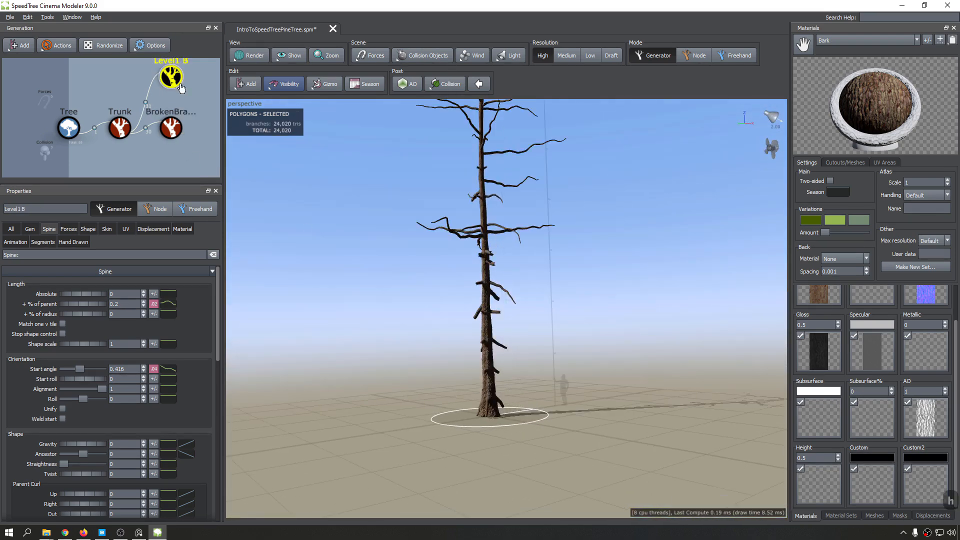
{"action": "scroll", "coordinate": [489, 239], "scroll_direction": "down", "scroll_amount": 5}
{"action": "scroll", "coordinate": [489, 240], "scroll_direction": "up", "scroll_amount": 6}
{"action": "left_click_drag", "start_coordinate": [489, 239], "coordinate": [520, 245]}
Step: Try thinning the Level1 B branches with a Skin radius % of parent of 0.22, and undo the change
{"action": "left_click", "coordinate": [103, 230]}
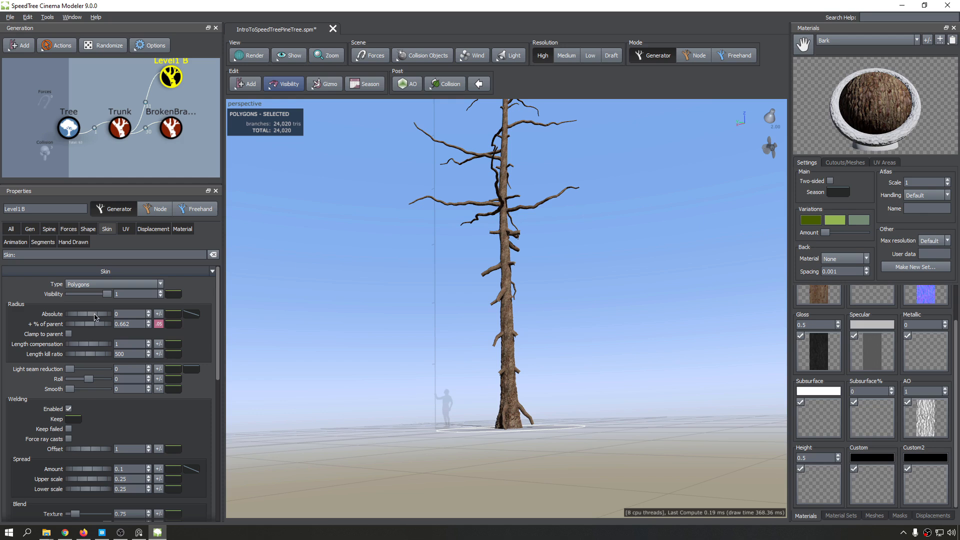
{"action": "left_click_drag", "start_coordinate": [102, 327], "coordinate": [57, 332]}
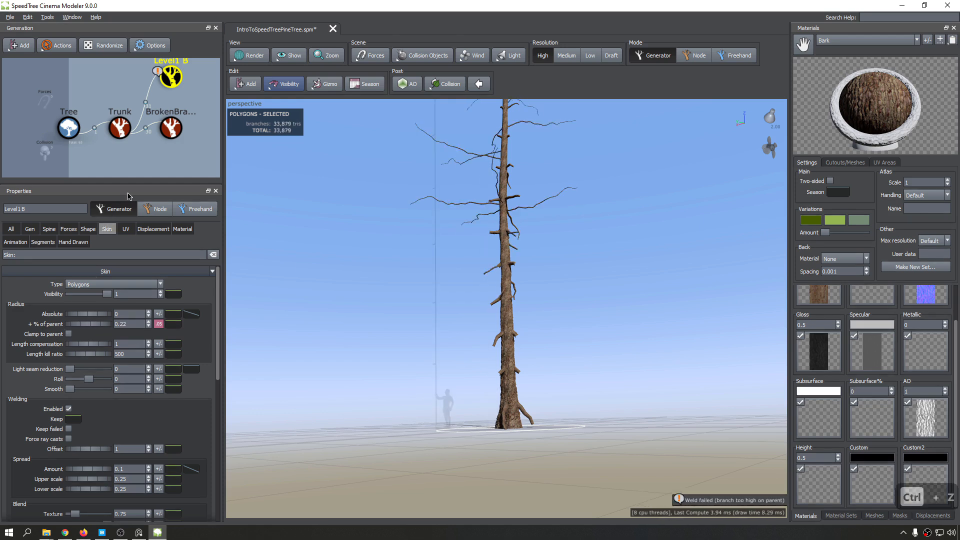
{"action": "key", "text": "ctrl+z"}
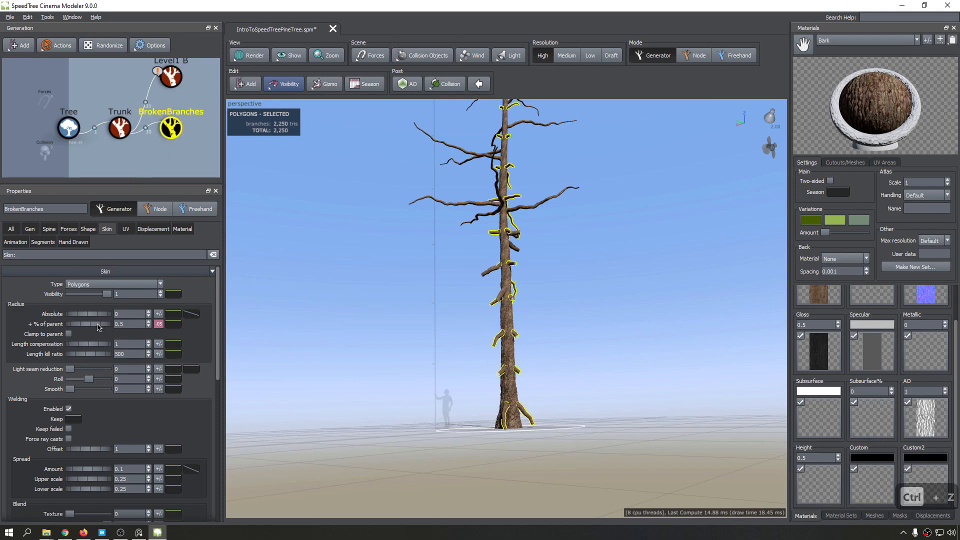
Step: Thin the BrokenBranches by setting their Skin radius % of parent to 0.36
{"action": "left_click_drag", "start_coordinate": [98, 327], "coordinate": [85, 334]}
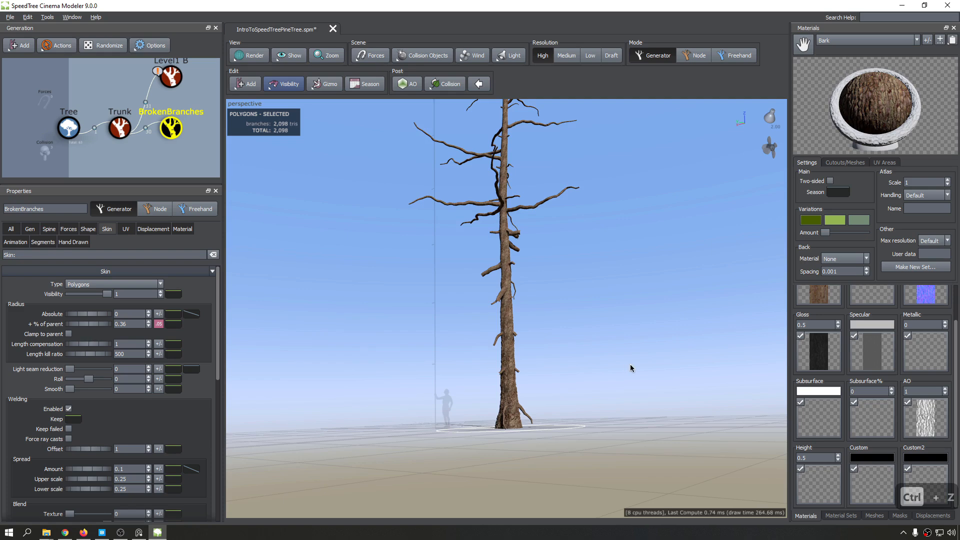
Step: Save the tree file with the thinned BrokenBranches
{"action": "left_click_drag", "start_coordinate": [630, 364], "coordinate": [505, 366]}
{"action": "scroll", "coordinate": [482, 360], "scroll_direction": "up", "scroll_amount": 5}
{"action": "scroll", "coordinate": [463, 284], "scroll_direction": "down", "scroll_amount": 5}
{"action": "left_click", "coordinate": [521, 144]}
{"action": "key", "text": "ctrl+s"}
Step: Open the segment settings of the Level1 B branches and switch the display to wireframe
{"action": "left_click_drag", "start_coordinate": [481, 297], "coordinate": [388, 273]}
{"action": "left_click", "coordinate": [43, 242]}
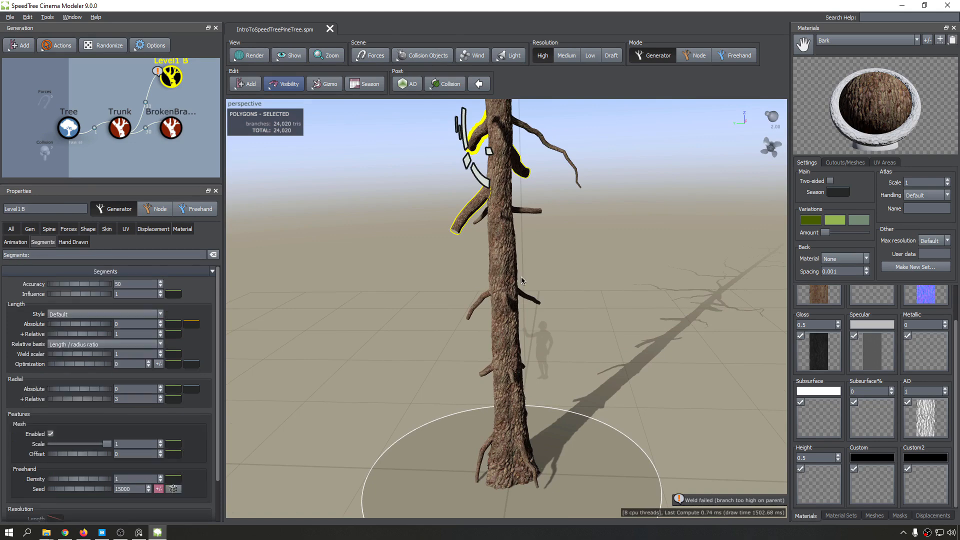
{"action": "left_click_drag", "start_coordinate": [521, 277], "coordinate": [513, 235]}
{"action": "left_click", "coordinate": [167, 81]}
{"action": "scroll", "coordinate": [508, 284], "scroll_direction": "down", "scroll_amount": 10}
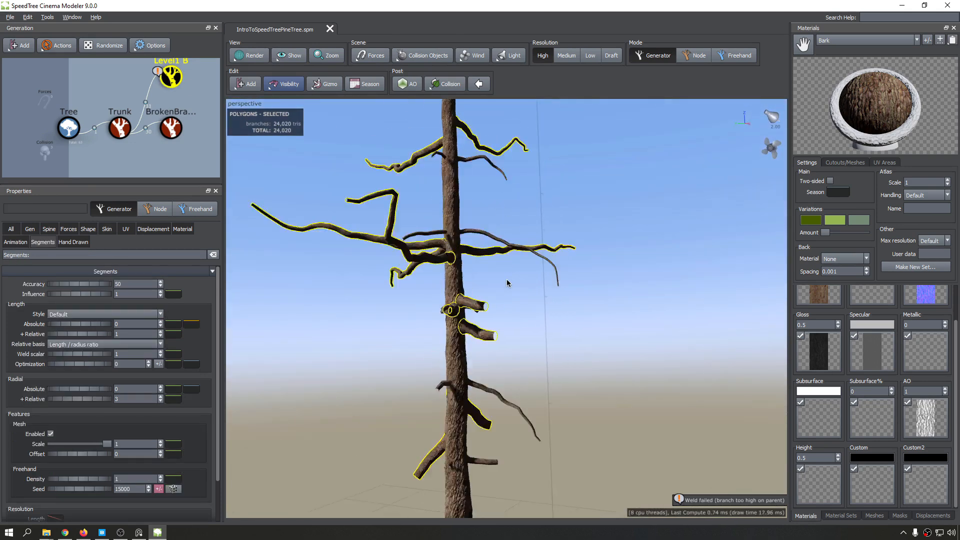
{"action": "left_click_drag", "start_coordinate": [508, 285], "coordinate": [527, 285]}
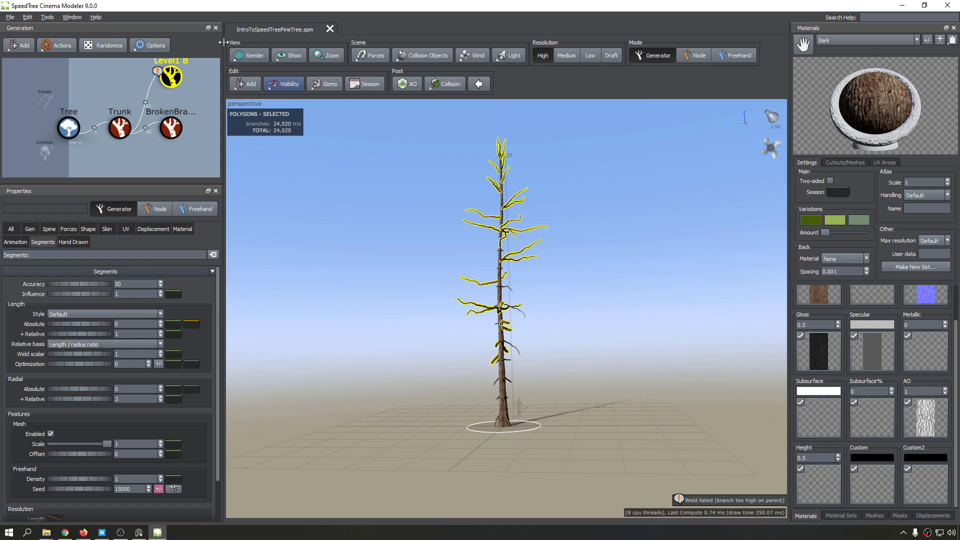
{"action": "left_click", "coordinate": [250, 58]}
{"action": "left_click", "coordinate": [273, 85]}
{"action": "scroll", "coordinate": [455, 255], "scroll_direction": "up", "scroll_amount": 10}
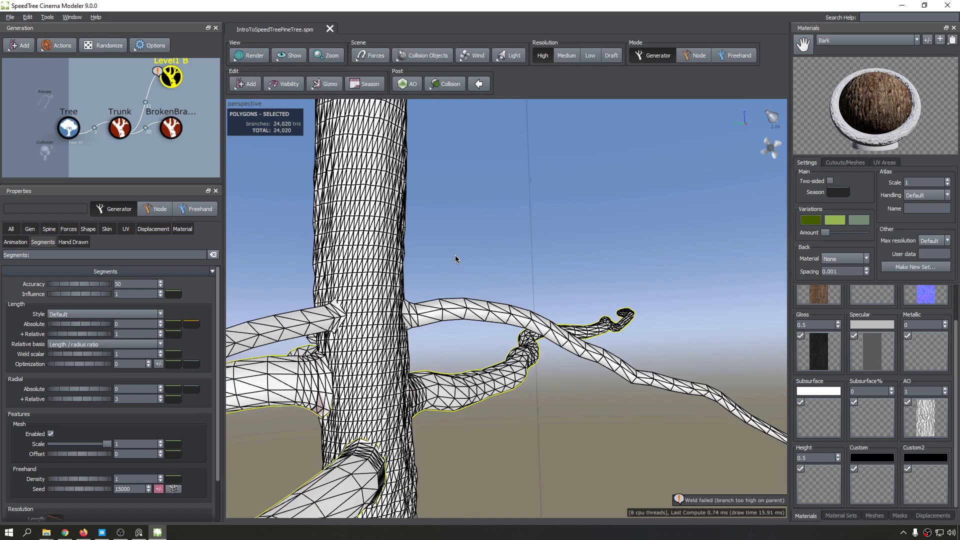
{"action": "left_click_drag", "start_coordinate": [455, 255], "coordinate": [440, 314]}
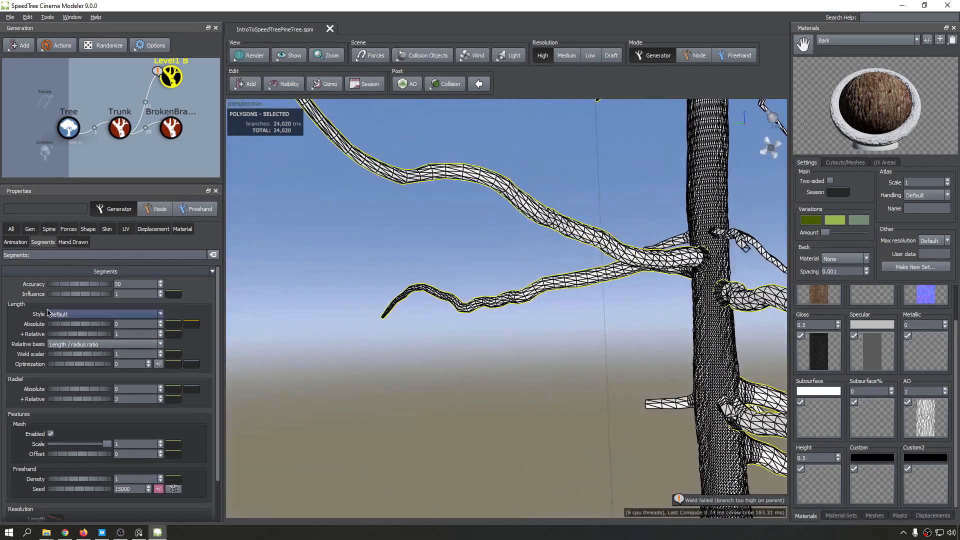
Step: Raise the Level1 B branches' length segments to 36 absolute and 3.94 relative
{"action": "left_click_drag", "start_coordinate": [70, 325], "coordinate": [445, 338]}
{"action": "scroll", "coordinate": [490, 172], "scroll_direction": "up", "scroll_amount": 5}
{"action": "middle_click_drag", "start_coordinate": [490, 172], "coordinate": [496, 199]}
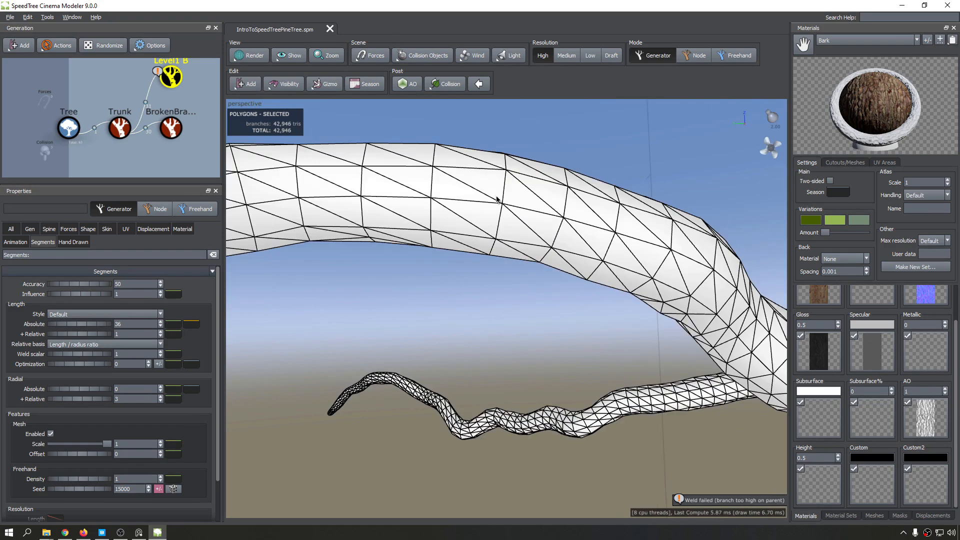
{"action": "scroll", "coordinate": [353, 304], "scroll_direction": "down", "scroll_amount": 5}
{"action": "left_click", "coordinate": [126, 324]}
{"action": "left_click_drag", "start_coordinate": [85, 335], "coordinate": [233, 341]}
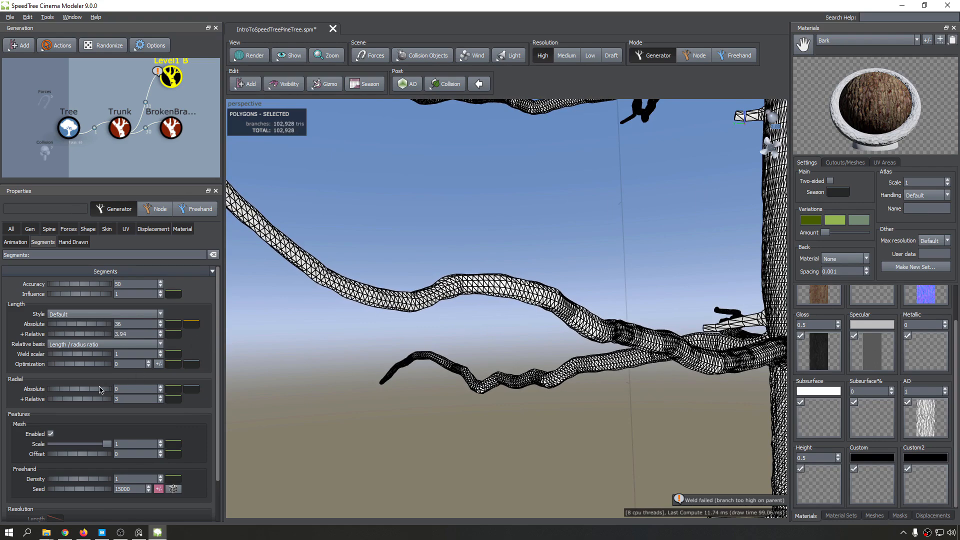
Step: Set the Level1 B branches' absolute radial segments to 4 after trying 14
{"action": "left_click_drag", "start_coordinate": [90, 389], "coordinate": [236, 389]}
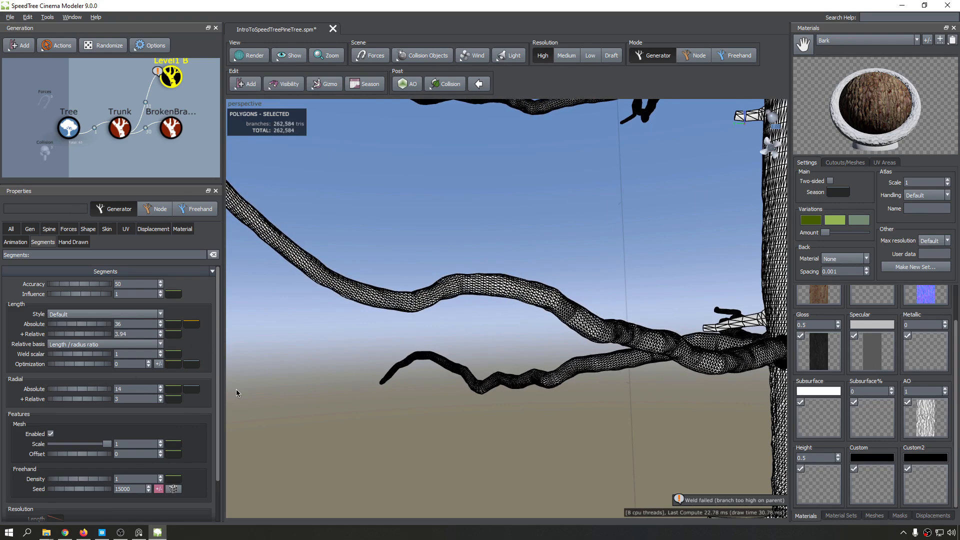
{"action": "scroll", "coordinate": [368, 288], "scroll_direction": "up", "scroll_amount": 3}
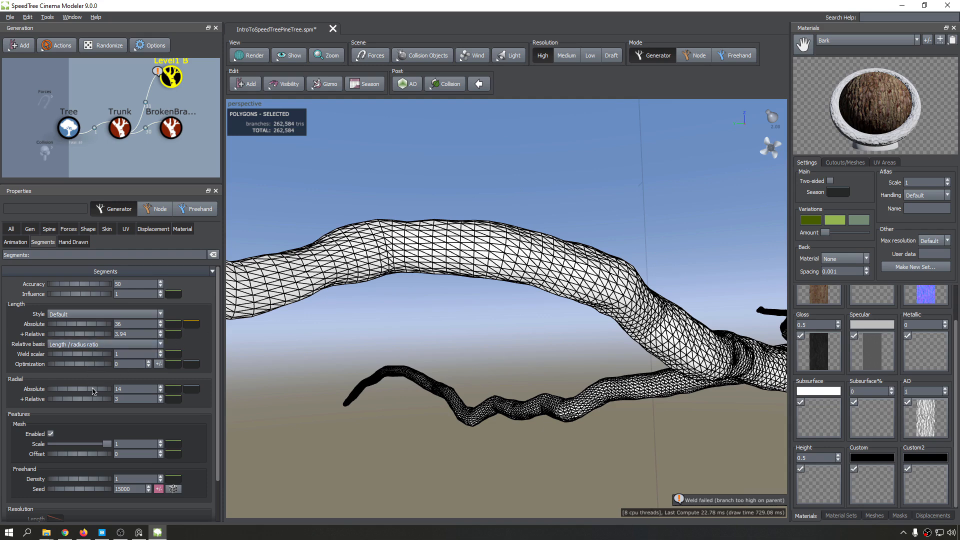
{"action": "mouse_move", "coordinate": [71, 390]}
{"action": "left_mouse_down"}
{"action": "mouse_move", "coordinate": [21, 392]}
{"action": "mouse_move", "coordinate": [66, 394]}
{"action": "mouse_move", "coordinate": [56, 395]}
{"action": "left_mouse_up"}
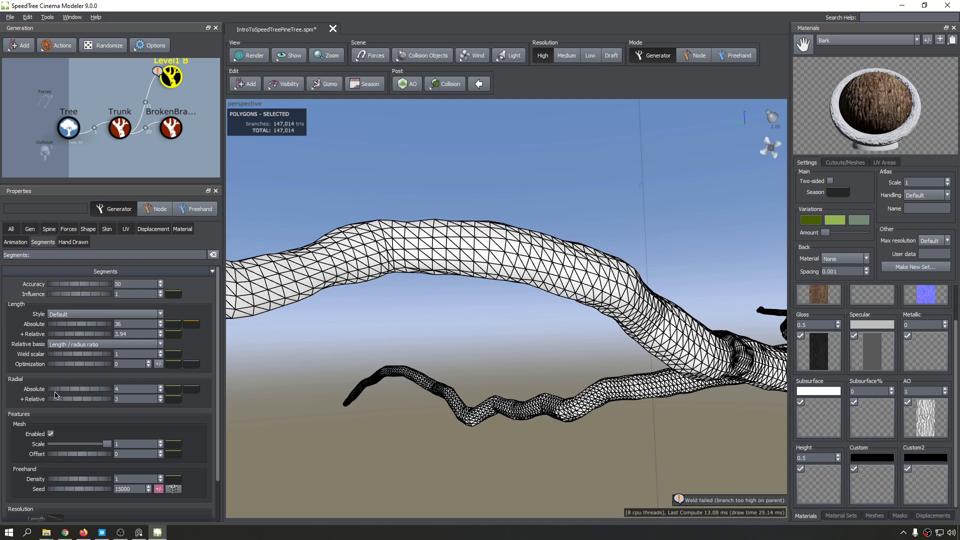
Step: Reduce the Level1 B branches' absolute length segments to 6
{"action": "left_click_drag", "start_coordinate": [84, 326], "coordinate": [0, 324]}
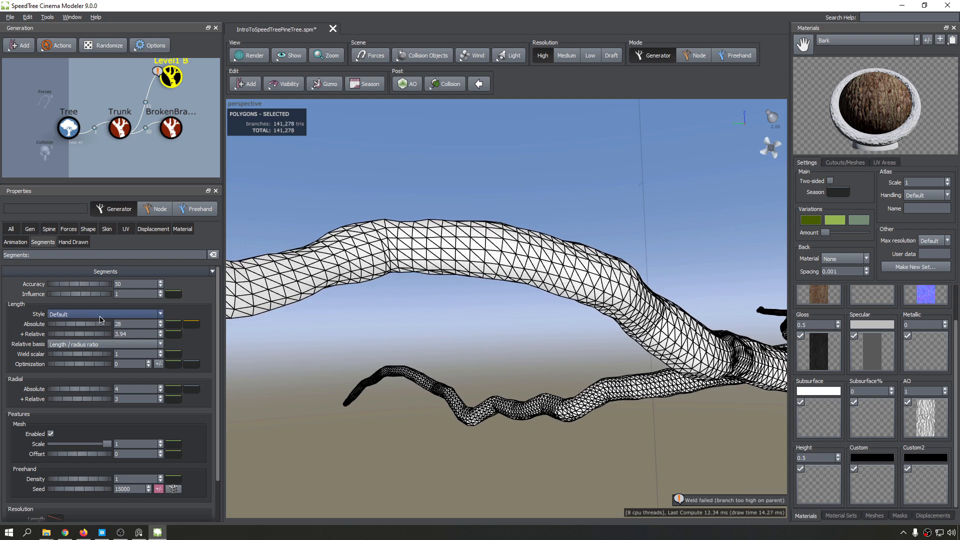
{"action": "left_click_drag", "start_coordinate": [92, 326], "coordinate": [0, 326]}
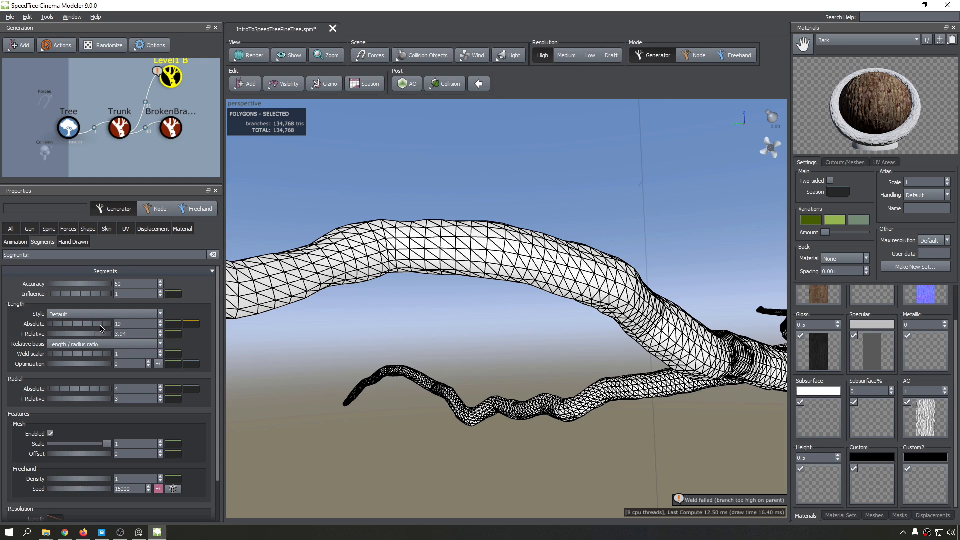
{"action": "left_click_drag", "start_coordinate": [100, 328], "coordinate": [30, 328]}
{"action": "left_click_drag", "start_coordinate": [90, 325], "coordinate": [64, 328]}
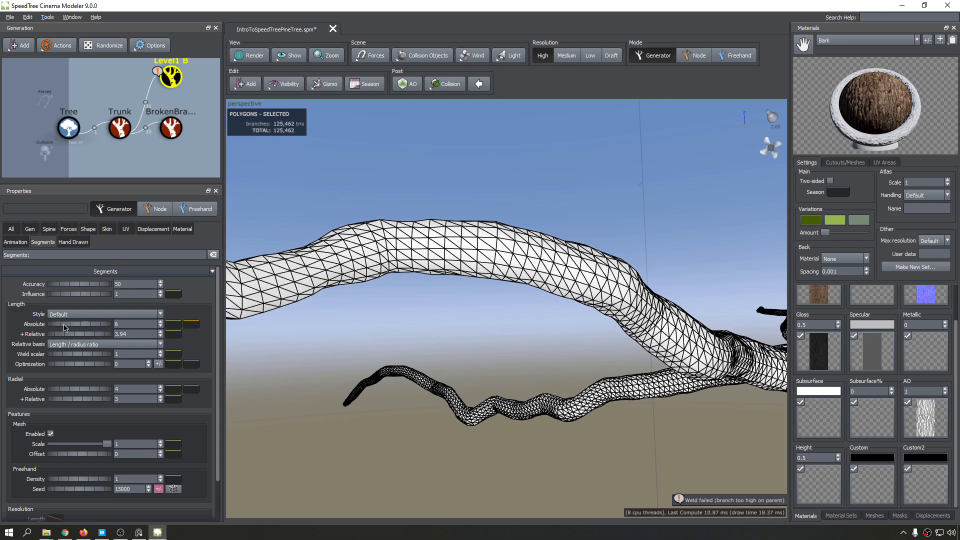
Step: Set the BrokenBranches' length segments to 18 absolute and 1.61 relative, and their absolute radial segments to 11
{"action": "left_click", "coordinate": [197, 148]}
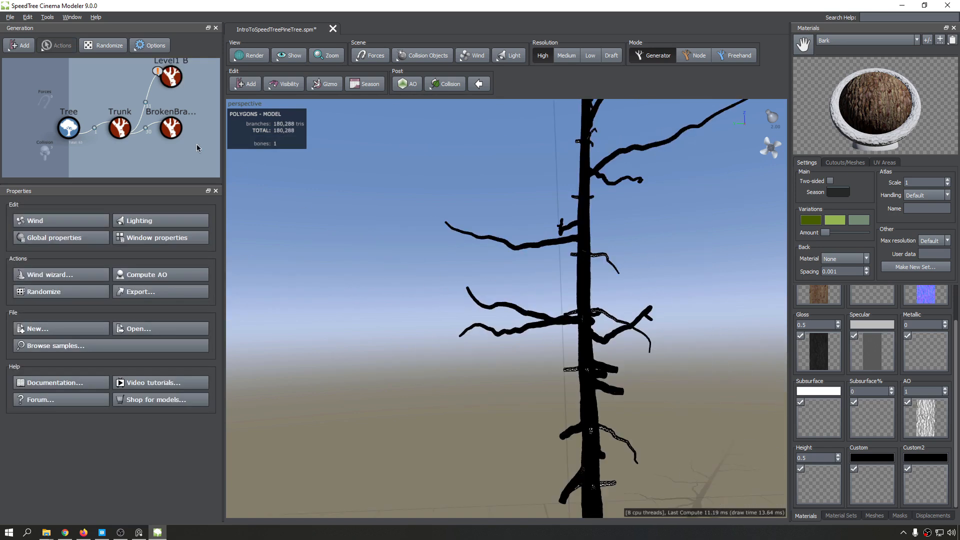
{"action": "left_click", "coordinate": [172, 132]}
{"action": "left_click", "coordinate": [117, 133]}
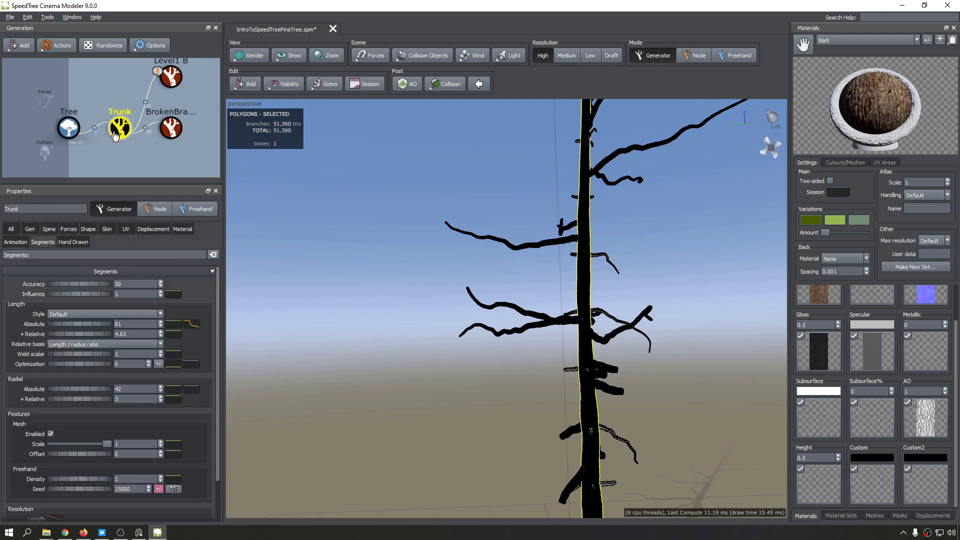
{"action": "left_click", "coordinate": [171, 128]}
{"action": "scroll", "coordinate": [664, 337], "scroll_direction": "down", "scroll_amount": 5}
{"action": "middle_click_drag", "start_coordinate": [664, 337], "coordinate": [608, 295]}
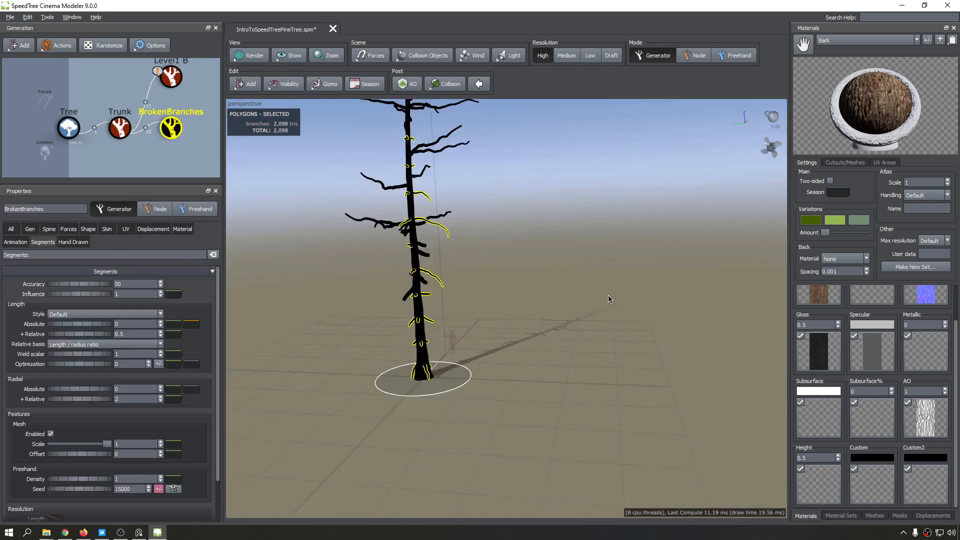
{"action": "left_click_drag", "start_coordinate": [608, 295], "coordinate": [359, 269]}
{"action": "middle_click_drag", "start_coordinate": [359, 269], "coordinate": [426, 275]}
{"action": "scroll", "coordinate": [427, 275], "scroll_direction": "down", "scroll_amount": 2}
{"action": "scroll", "coordinate": [427, 275], "scroll_direction": "up", "scroll_amount": 8}
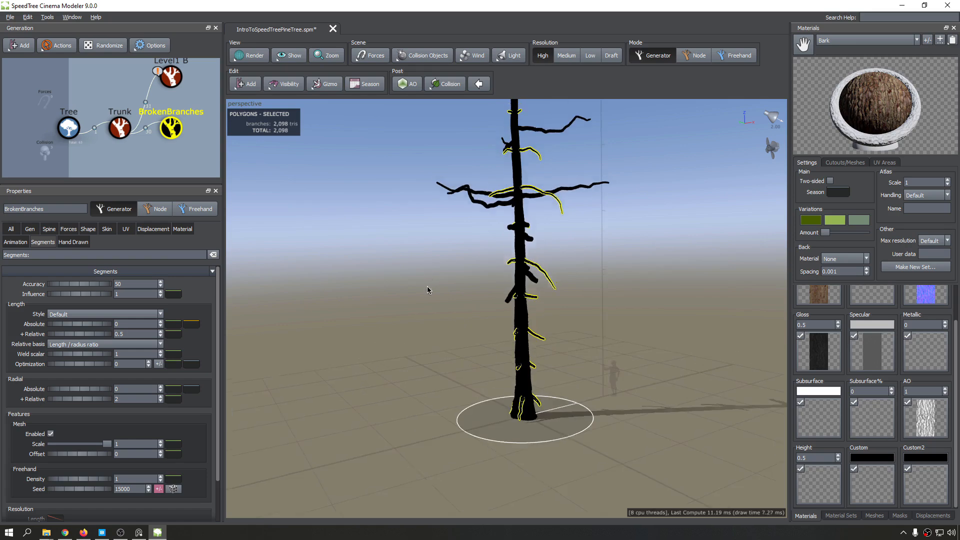
{"action": "scroll", "coordinate": [506, 326], "scroll_direction": "down", "scroll_amount": 3}
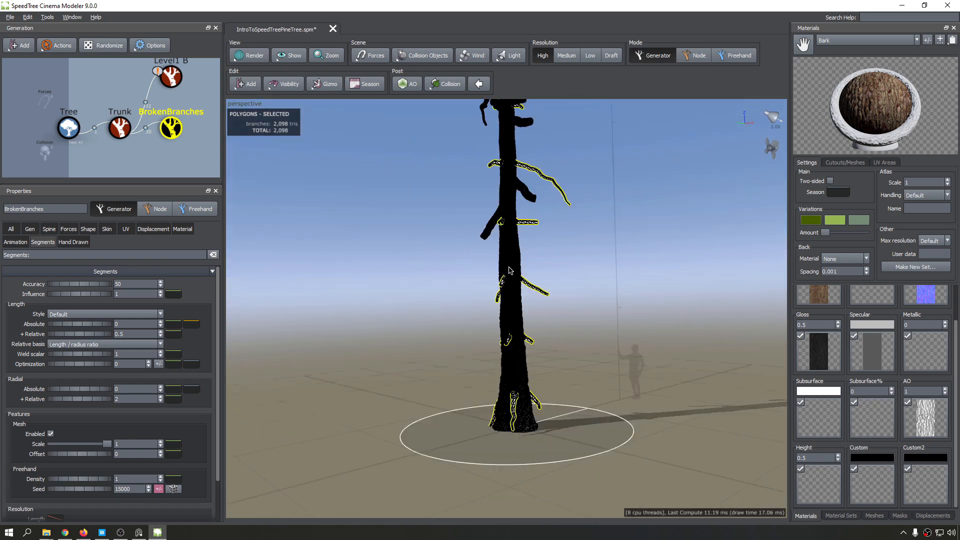
{"action": "scroll", "coordinate": [495, 280], "scroll_direction": "up", "scroll_amount": 8}
{"action": "left_click_drag", "start_coordinate": [514, 383], "coordinate": [520, 390]}
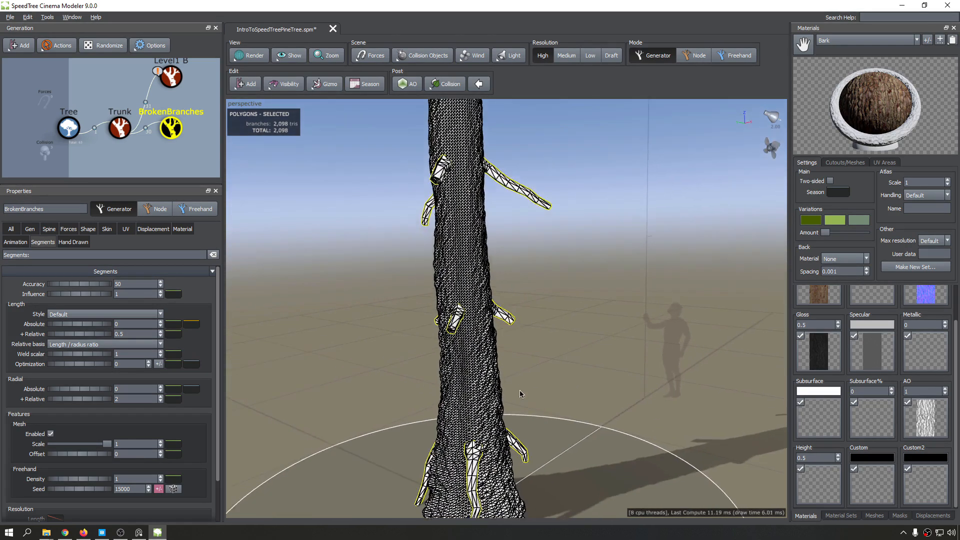
{"action": "middle_click_drag", "start_coordinate": [520, 390], "coordinate": [639, 405]}
{"action": "scroll", "coordinate": [640, 405], "scroll_direction": "up", "scroll_amount": 4}
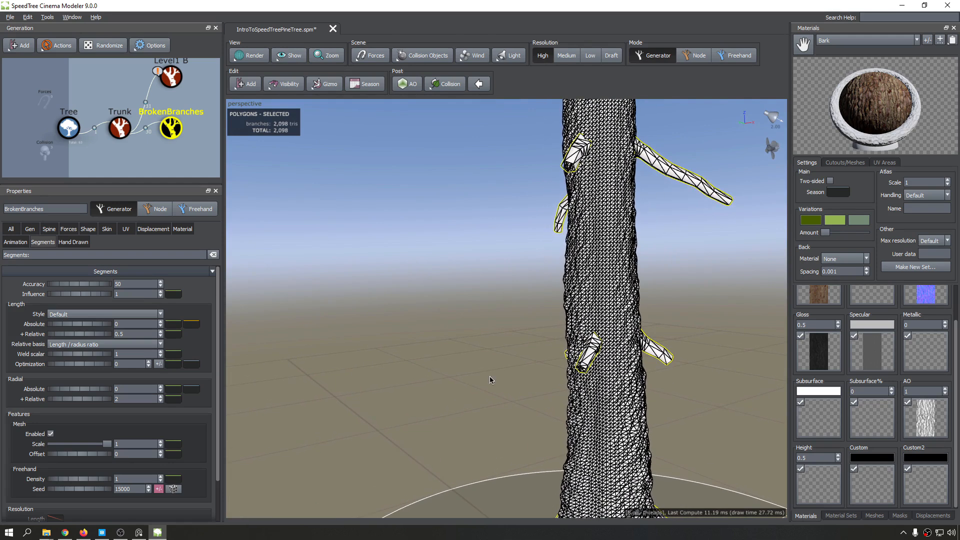
{"action": "left_click_drag", "start_coordinate": [73, 326], "coordinate": [125, 336]}
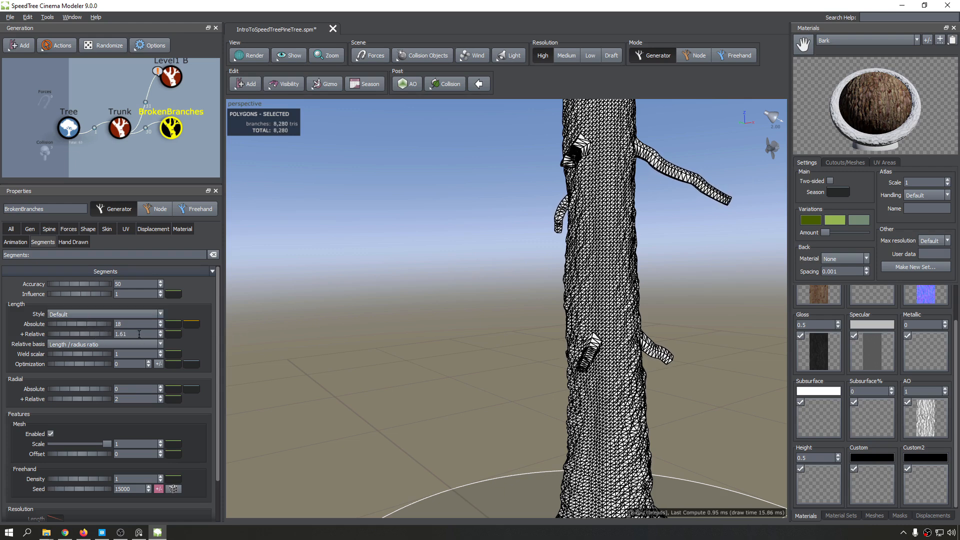
{"action": "left_click_drag", "start_coordinate": [73, 392], "coordinate": [196, 391]}
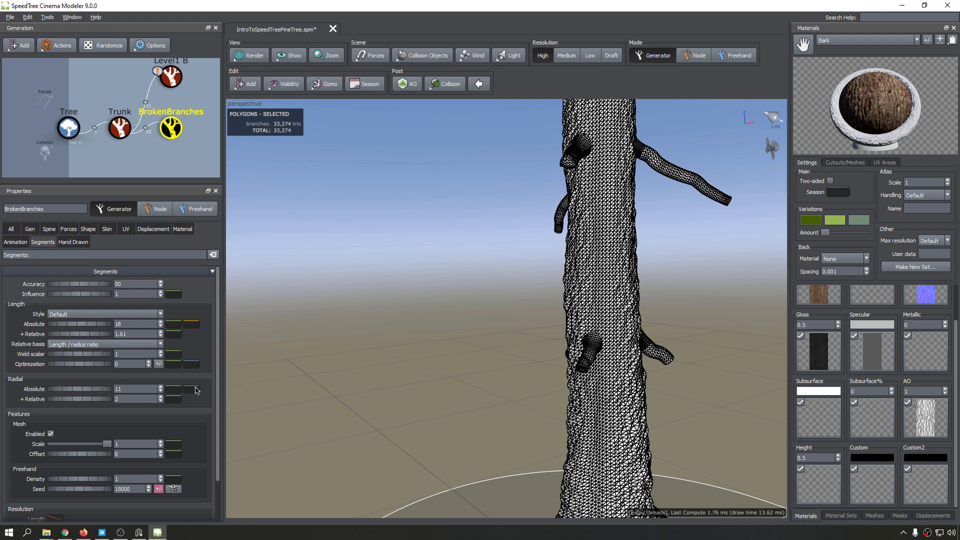
Step: Switch the display from wireframe back to the textured view and save the tree file
{"action": "left_click", "coordinate": [443, 279]}
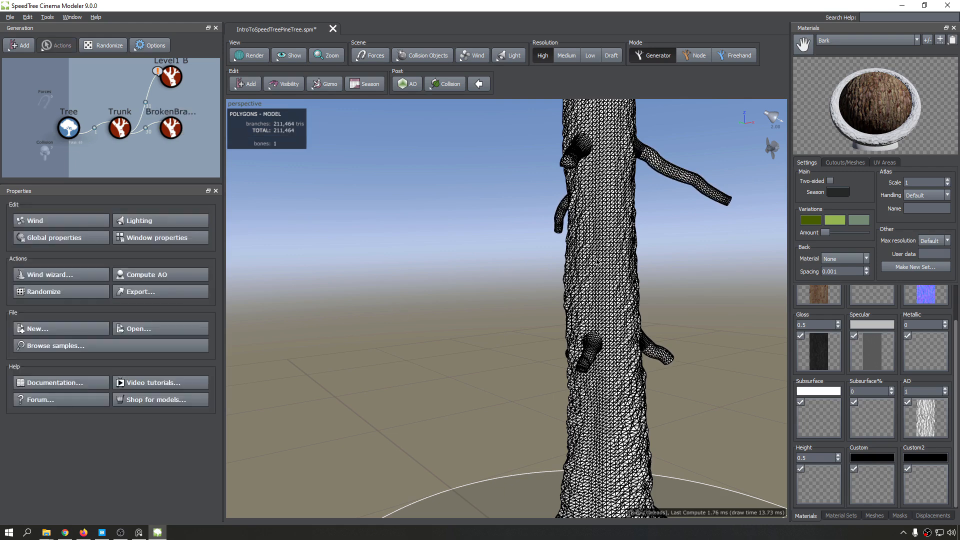
{"action": "left_click_drag", "start_coordinate": [646, 262], "coordinate": [473, 314]}
{"action": "scroll", "coordinate": [472, 313], "scroll_direction": "down", "scroll_amount": 2}
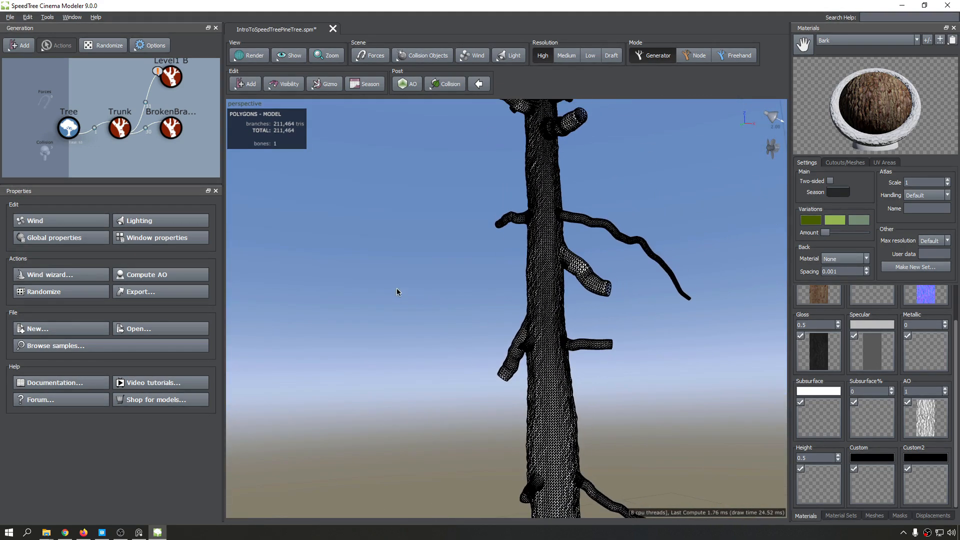
{"action": "left_click", "coordinate": [255, 61]}
{"action": "left_click", "coordinate": [274, 73]}
{"action": "mouse_move", "coordinate": [473, 231]}
{"action": "left_mouse_down"}
{"action": "mouse_move", "coordinate": [510, 271]}
{"action": "mouse_move", "coordinate": [499, 271]}
{"action": "mouse_move", "coordinate": [508, 329]}
{"action": "mouse_move", "coordinate": [464, 295]}
{"action": "mouse_move", "coordinate": [443, 319]}
{"action": "mouse_move", "coordinate": [429, 306]}
{"action": "mouse_move", "coordinate": [637, 319]}
{"action": "mouse_move", "coordinate": [662, 311]}
{"action": "left_mouse_up"}
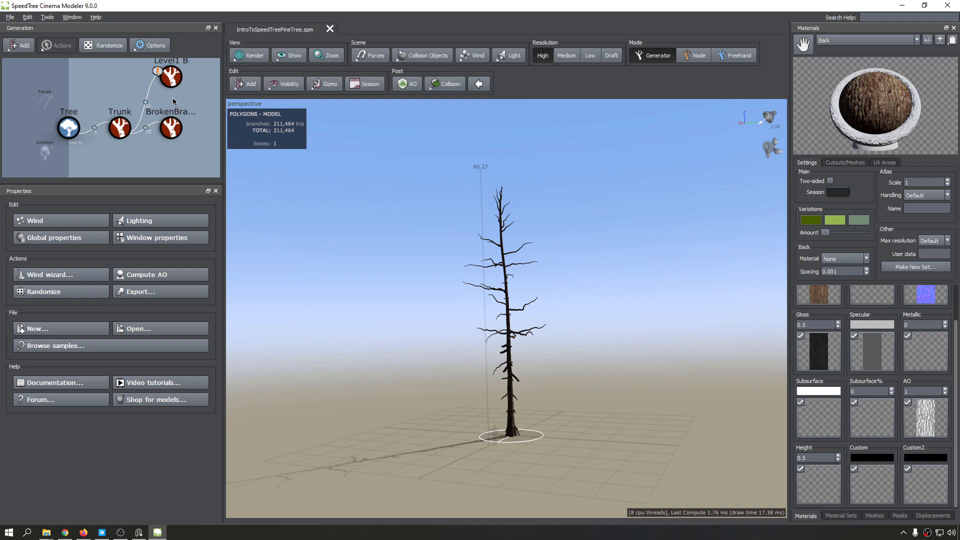
Step: Stagger the BrokenBranches along the trunk by setting their generation Spread to 0.896
{"action": "left_click", "coordinate": [171, 128]}
{"action": "scroll", "coordinate": [533, 440], "scroll_direction": "up", "scroll_amount": 5}
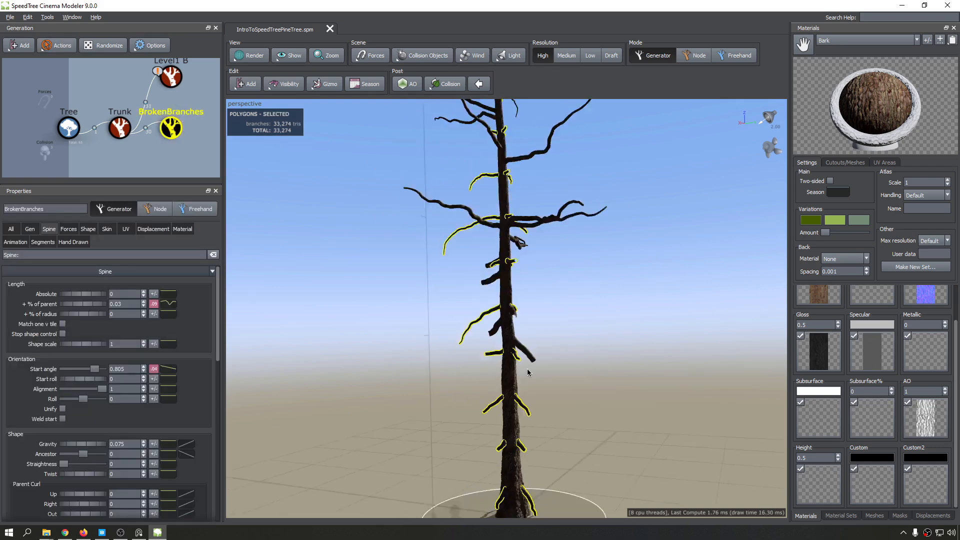
{"action": "middle_click_drag", "start_coordinate": [528, 372], "coordinate": [523, 340]}
{"action": "left_click_drag", "start_coordinate": [523, 340], "coordinate": [447, 259]}
{"action": "scroll", "coordinate": [460, 374], "scroll_direction": "up", "scroll_amount": 6}
{"action": "left_click", "coordinate": [28, 229]}
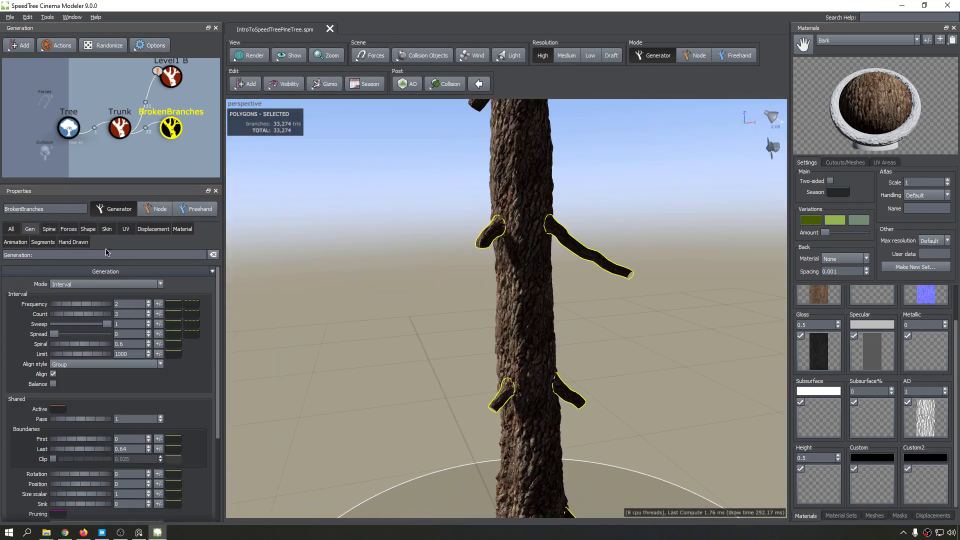
{"action": "scroll", "coordinate": [411, 329], "scroll_direction": "down", "scroll_amount": 4}
{"action": "left_click_drag", "start_coordinate": [440, 371], "coordinate": [523, 357]}
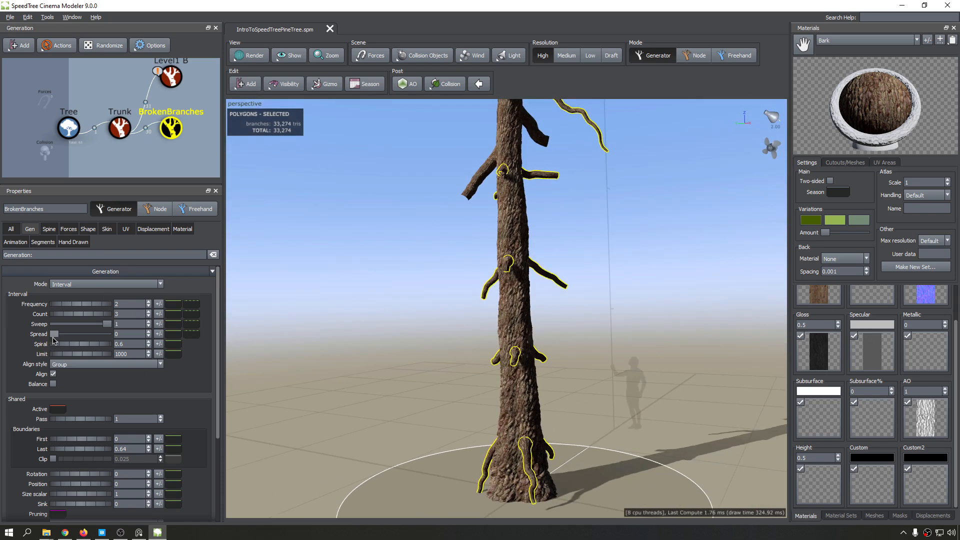
{"action": "left_click_drag", "start_coordinate": [54, 338], "coordinate": [102, 349]}
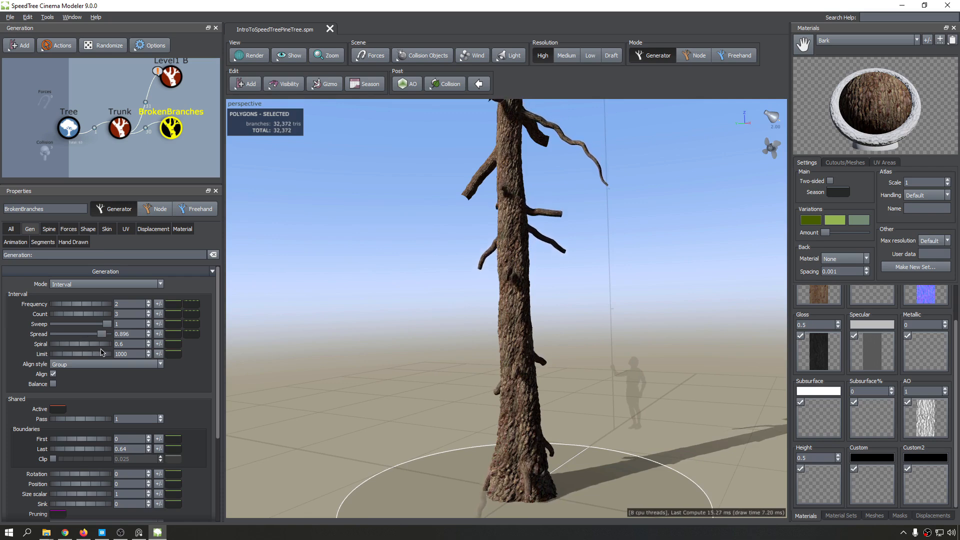
Step: Set the BrokenBranches' Spiral to 1.04 and add variance to it
{"action": "left_click_drag", "start_coordinate": [383, 361], "coordinate": [559, 277]}
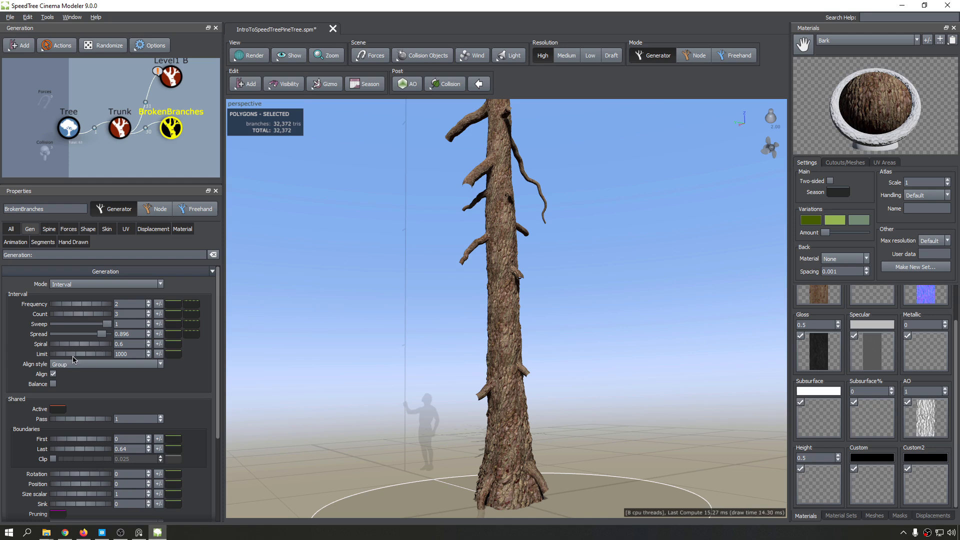
{"action": "left_click_drag", "start_coordinate": [270, 338], "coordinate": [326, 275]}
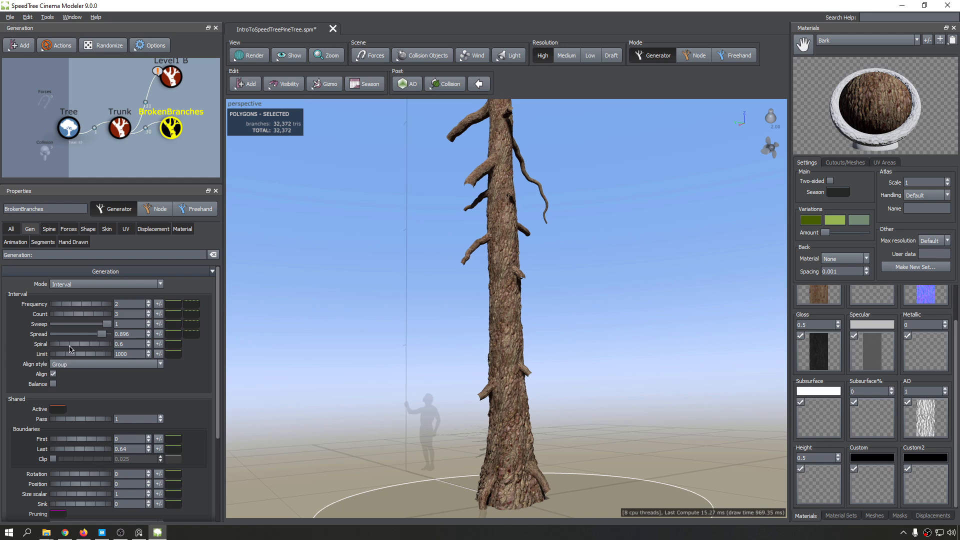
{"action": "left_click_drag", "start_coordinate": [70, 346], "coordinate": [91, 350]}
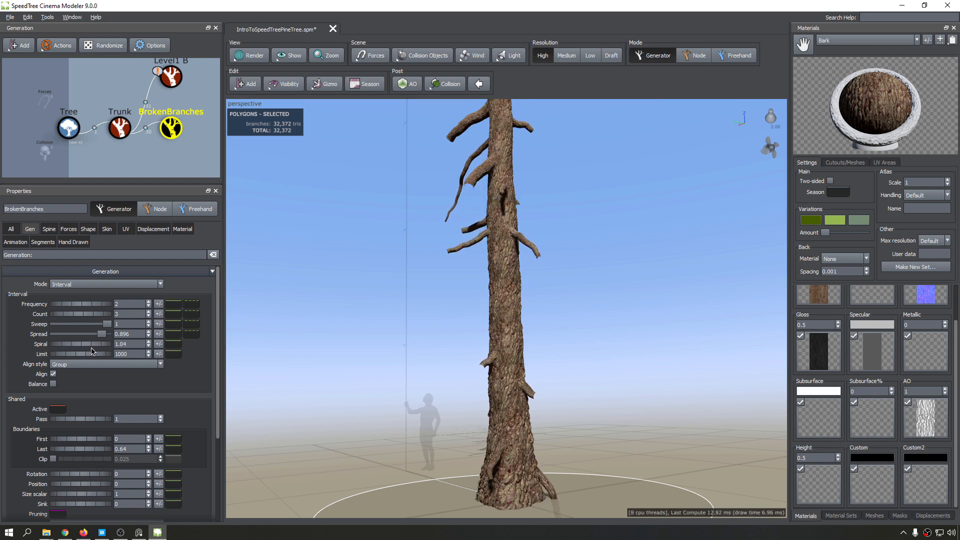
{"action": "left_click", "coordinate": [158, 344]}
{"action": "left_click_drag", "start_coordinate": [228, 361], "coordinate": [675, 406]}
{"action": "left_click_drag", "start_coordinate": [555, 386], "coordinate": [557, 408]}
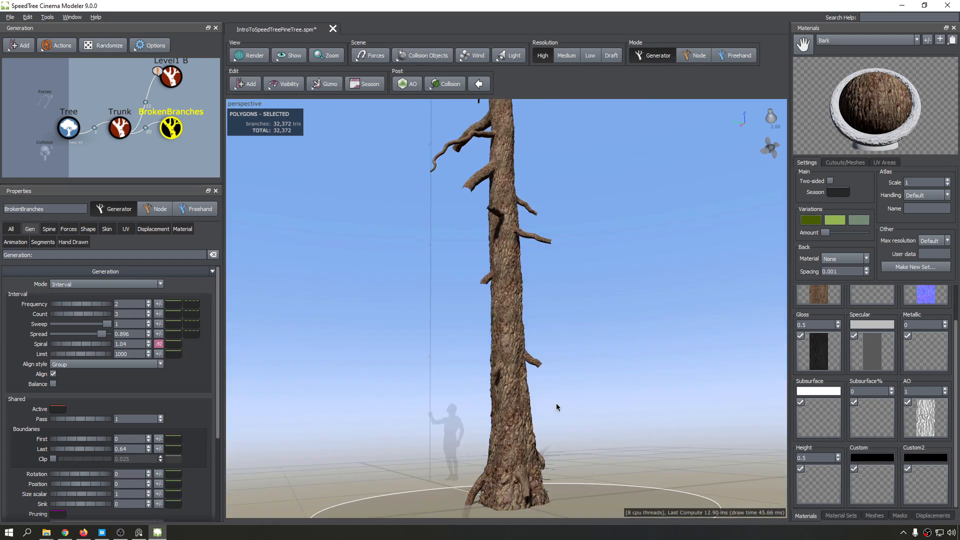
Step: Clear the base of the trunk by setting the BrokenBranches' First boundary to 0.1
{"action": "scroll", "coordinate": [106, 431], "scroll_direction": "down", "scroll_amount": 1}
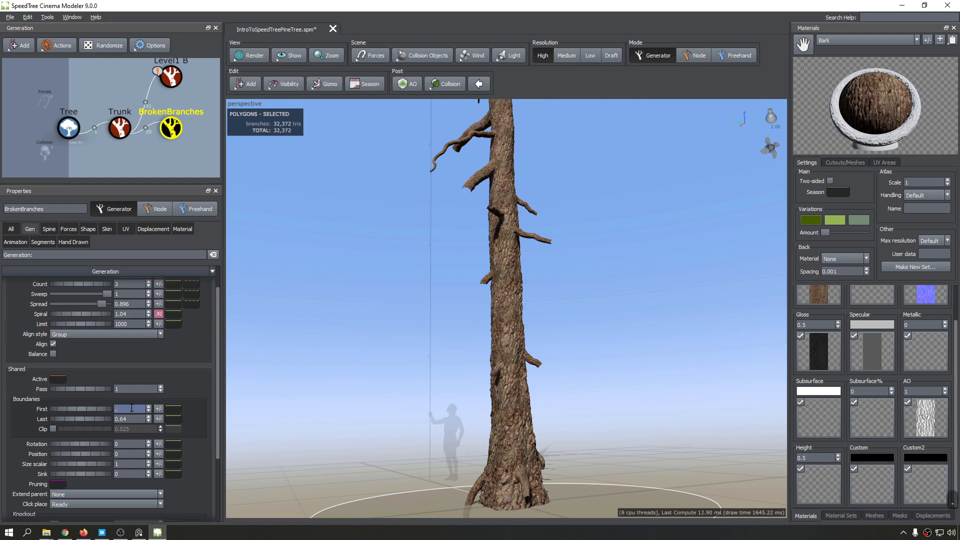
{"action": "key", "text": "Return"}
{"action": "left_click_drag", "start_coordinate": [565, 400], "coordinate": [525, 385]}
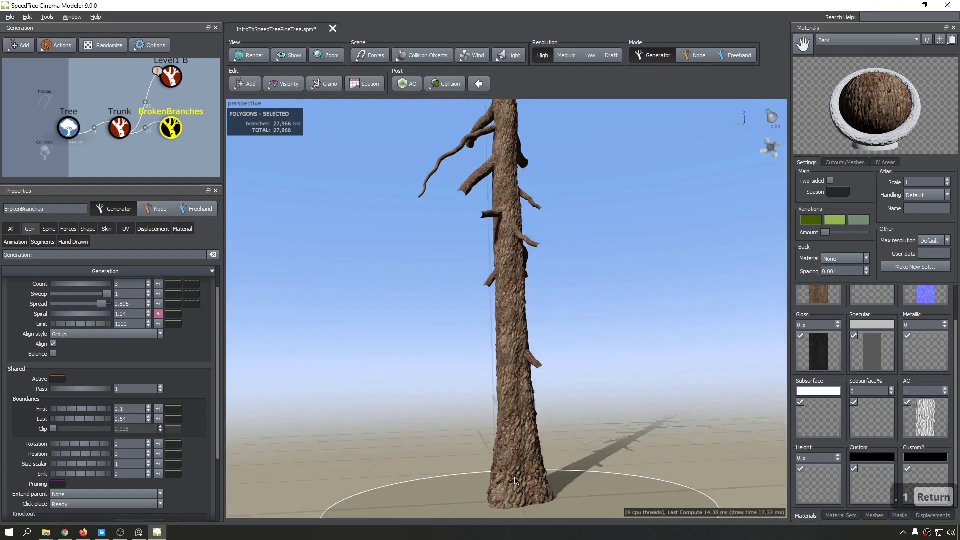
Step: Examine how the Level1 B branches join the trunk, from the whole tree down to a close-up of the bark
{"action": "middle_click_drag", "start_coordinate": [505, 500], "coordinate": [482, 421]}
{"action": "left_click_drag", "start_coordinate": [481, 421], "coordinate": [447, 334]}
{"action": "scroll", "coordinate": [442, 356], "scroll_direction": "down", "scroll_amount": 6}
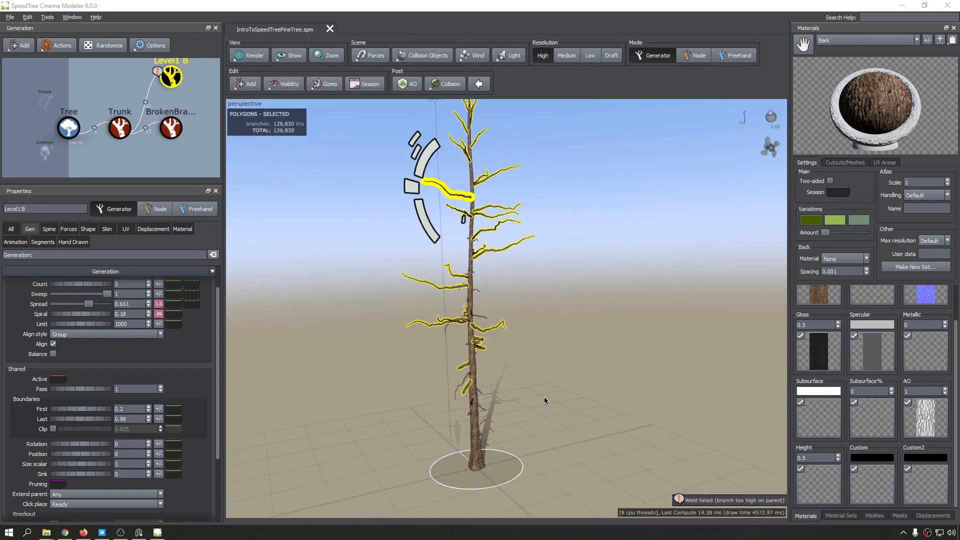
{"action": "left_click_drag", "start_coordinate": [544, 400], "coordinate": [491, 355]}
{"action": "scroll", "coordinate": [501, 283], "scroll_direction": "up", "scroll_amount": 6}
{"action": "middle_click_drag", "start_coordinate": [501, 283], "coordinate": [522, 330]}
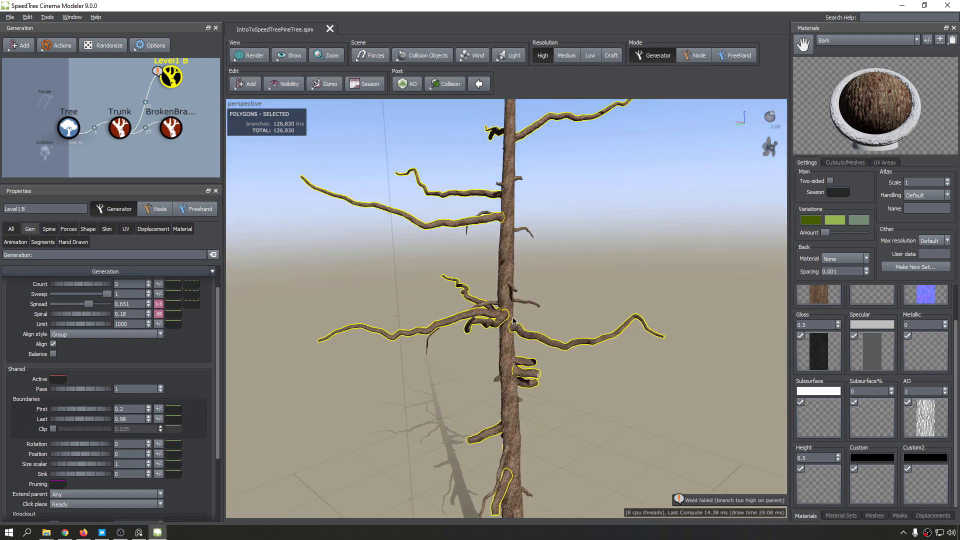
{"action": "scroll", "coordinate": [520, 310], "scroll_direction": "up", "scroll_amount": 8}
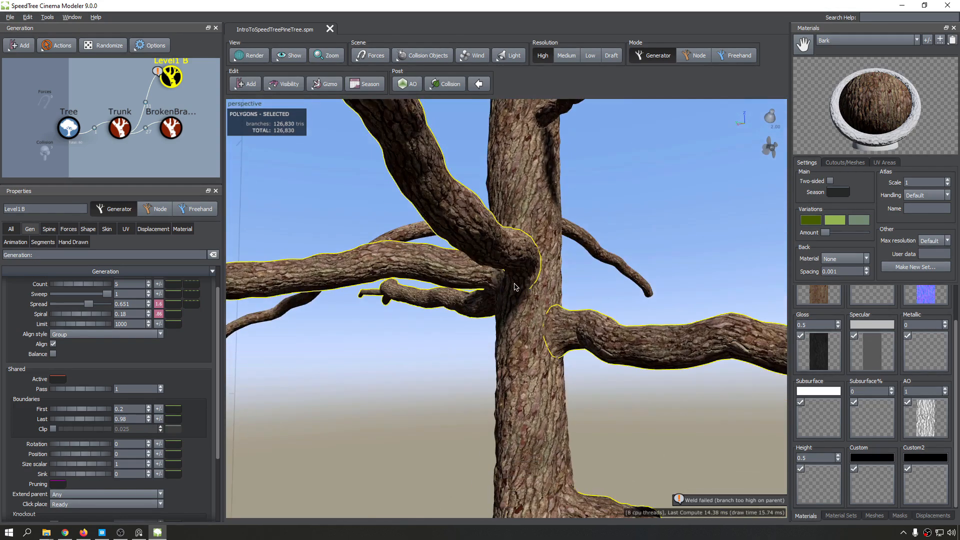
{"action": "left_click_drag", "start_coordinate": [515, 284], "coordinate": [495, 298]}
Step: Copy the Trunk generator's Displacement settings and paste them onto the Level1 B generator
{"action": "left_click", "coordinate": [407, 231]}
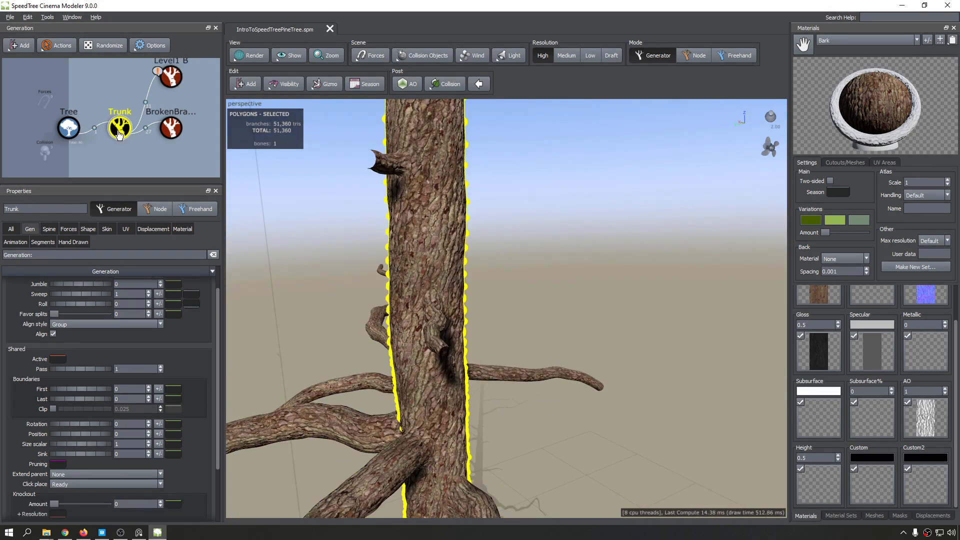
{"action": "left_click", "coordinate": [154, 230]}
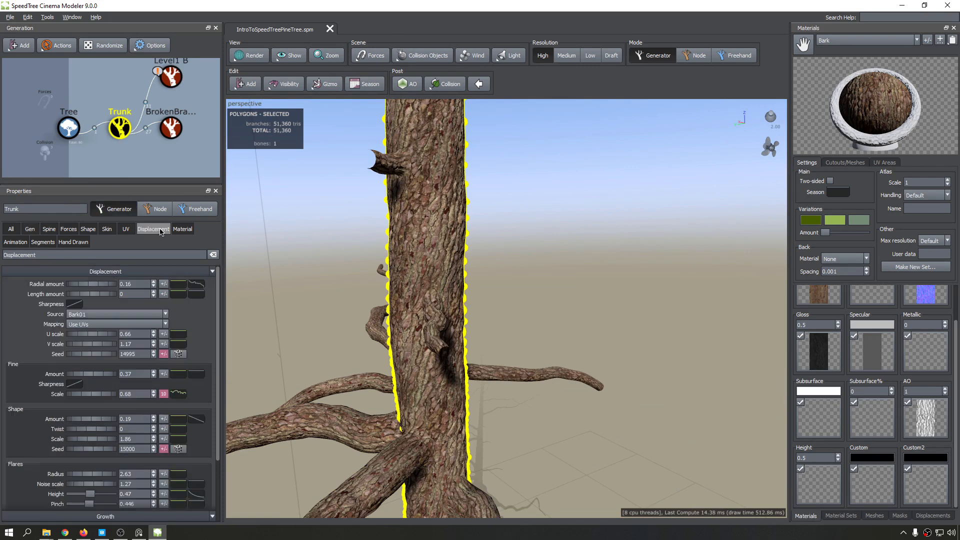
{"action": "left_click", "coordinate": [215, 276]}
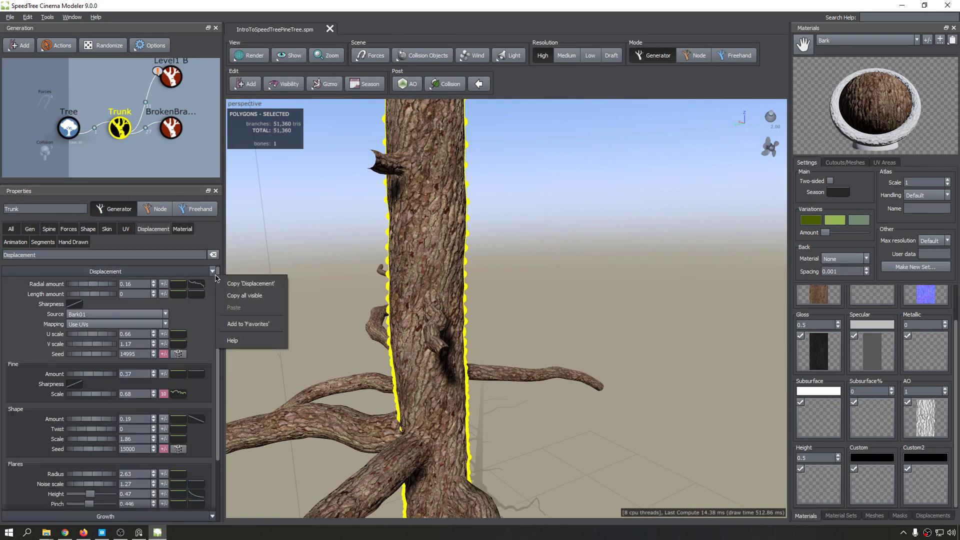
{"action": "left_click", "coordinate": [241, 285]}
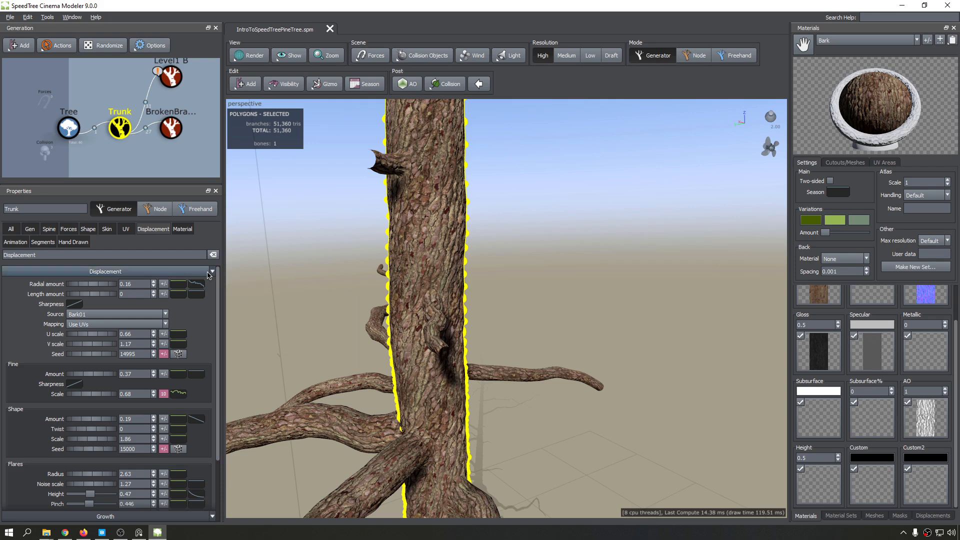
{"action": "left_click", "coordinate": [166, 83]}
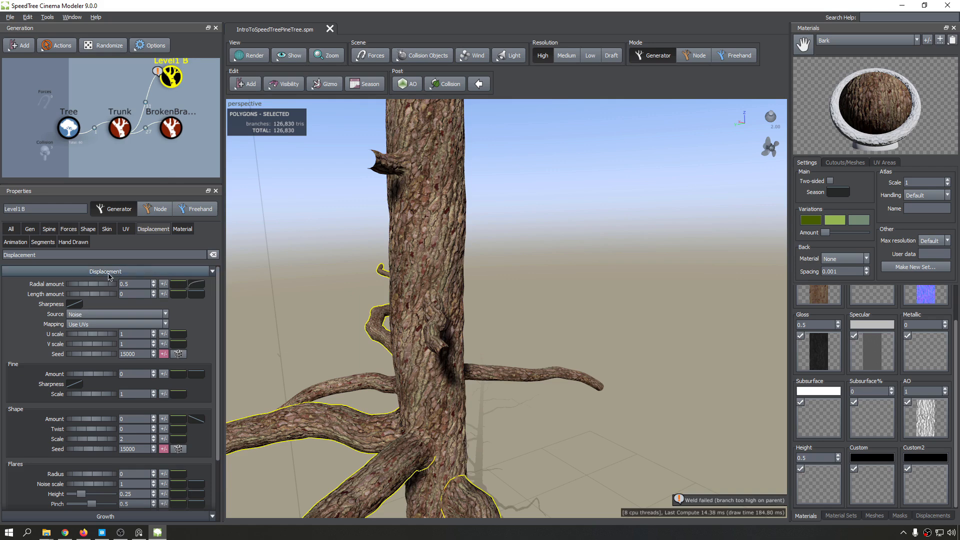
{"action": "right_click", "coordinate": [218, 279]}
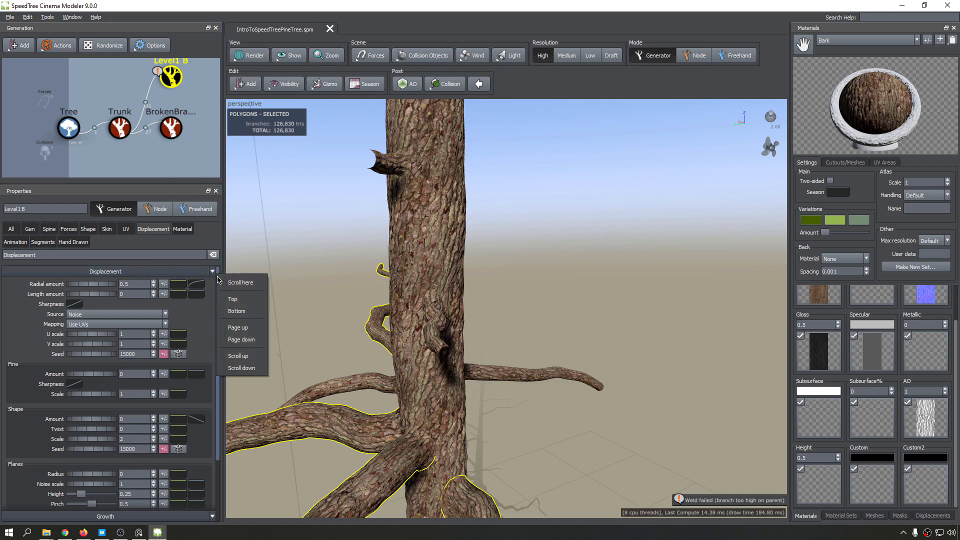
{"action": "right_click", "coordinate": [213, 270]}
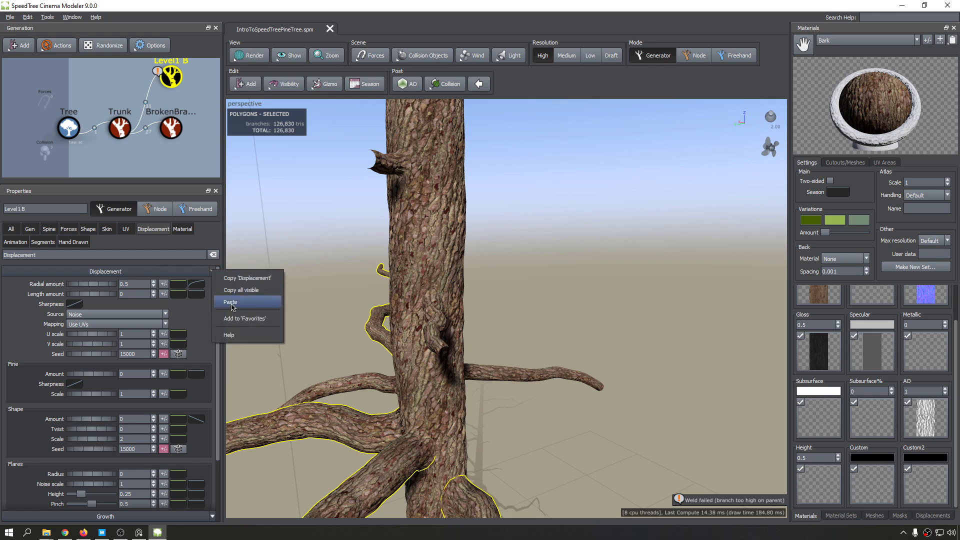
{"action": "left_click", "coordinate": [231, 303]}
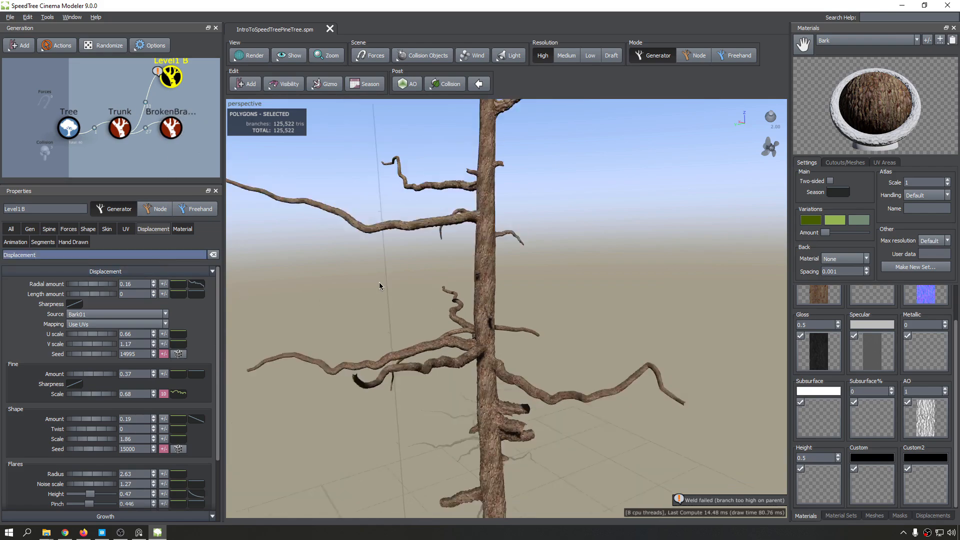
Step: Set Level1 B's displacement Radial amount to 0.2 and its Fine Amount to 0
{"action": "scroll", "coordinate": [376, 282], "scroll_direction": "up", "scroll_amount": 8}
{"action": "left_click_drag", "start_coordinate": [410, 328], "coordinate": [547, 343]}
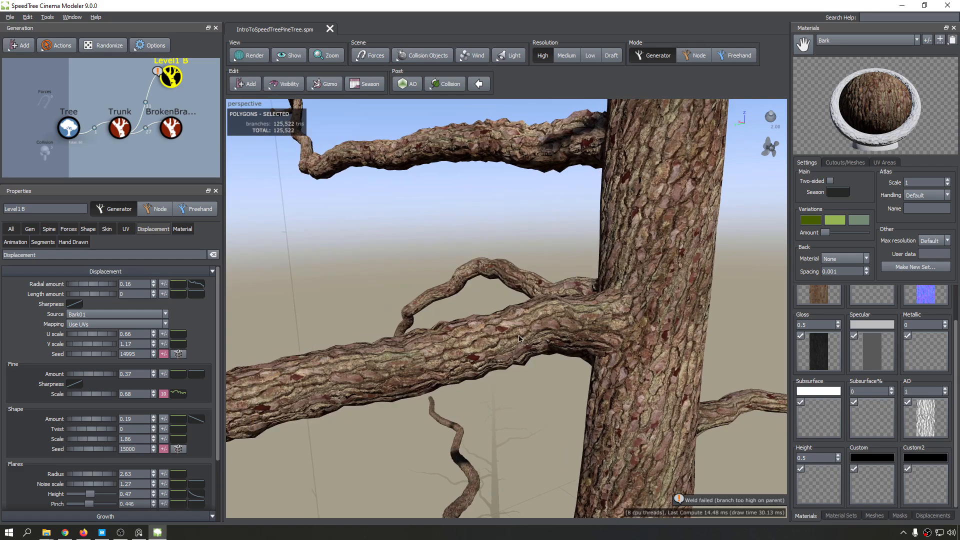
{"action": "scroll", "coordinate": [491, 332], "scroll_direction": "up", "scroll_amount": 6}
{"action": "scroll", "coordinate": [490, 331], "scroll_direction": "down", "scroll_amount": 3}
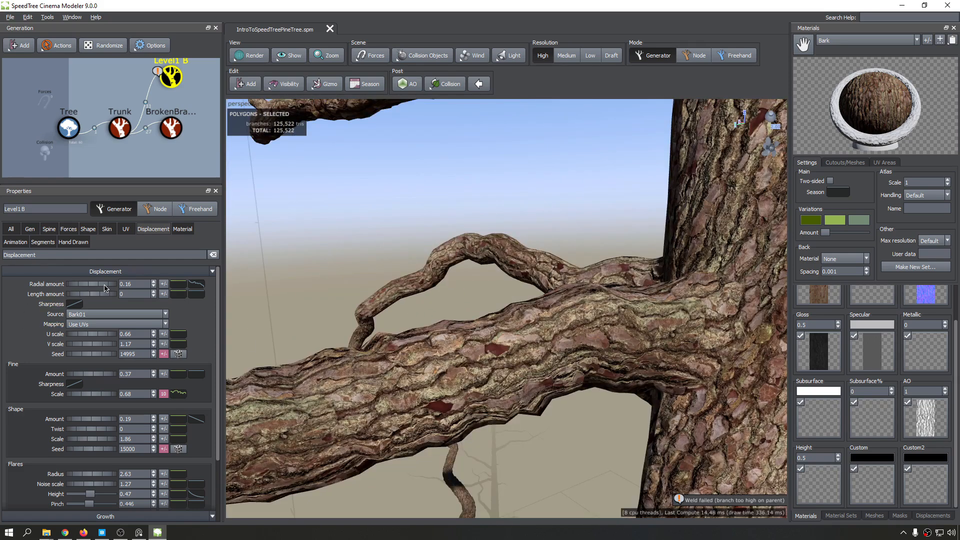
{"action": "left_click_drag", "start_coordinate": [105, 287], "coordinate": [144, 303]}
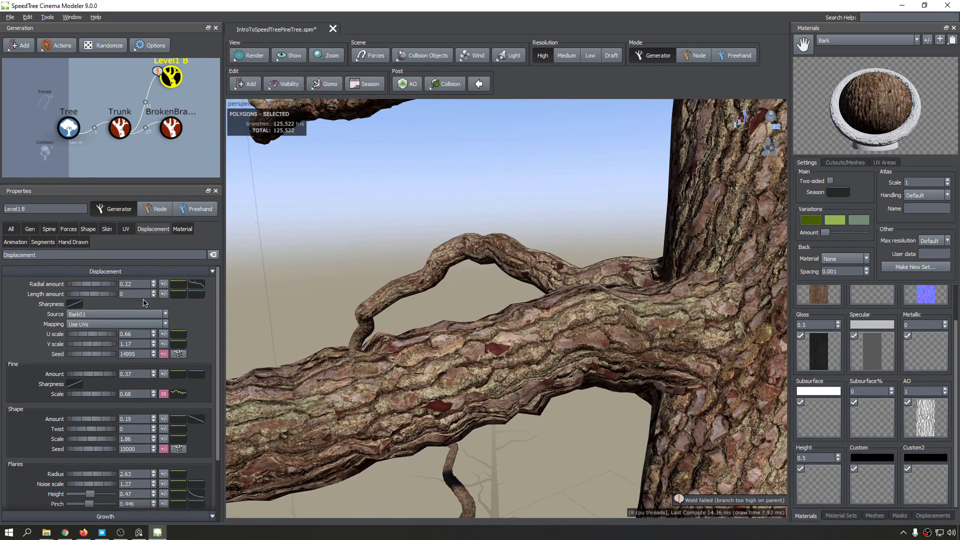
{"action": "mouse_move", "coordinate": [425, 345]}
{"action": "left_mouse_down"}
{"action": "mouse_move", "coordinate": [548, 342]}
{"action": "mouse_move", "coordinate": [527, 342]}
{"action": "mouse_move", "coordinate": [536, 359]}
{"action": "mouse_move", "coordinate": [500, 325]}
{"action": "mouse_move", "coordinate": [456, 313]}
{"action": "mouse_move", "coordinate": [418, 343]}
{"action": "left_mouse_up"}
{"action": "scroll", "coordinate": [527, 342], "scroll_direction": "down", "scroll_amount": 5}
{"action": "scroll", "coordinate": [536, 359], "scroll_direction": "down", "scroll_amount": 4}
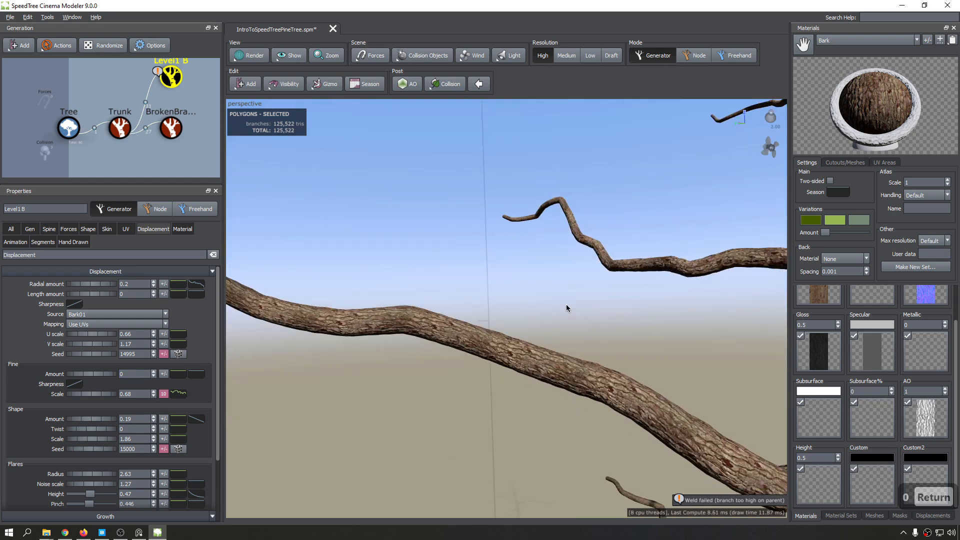
Step: Set Level1 B's Fine displacement Amount to 0.62 and its Fine Scale to 0
{"action": "left_click", "coordinate": [100, 374]}
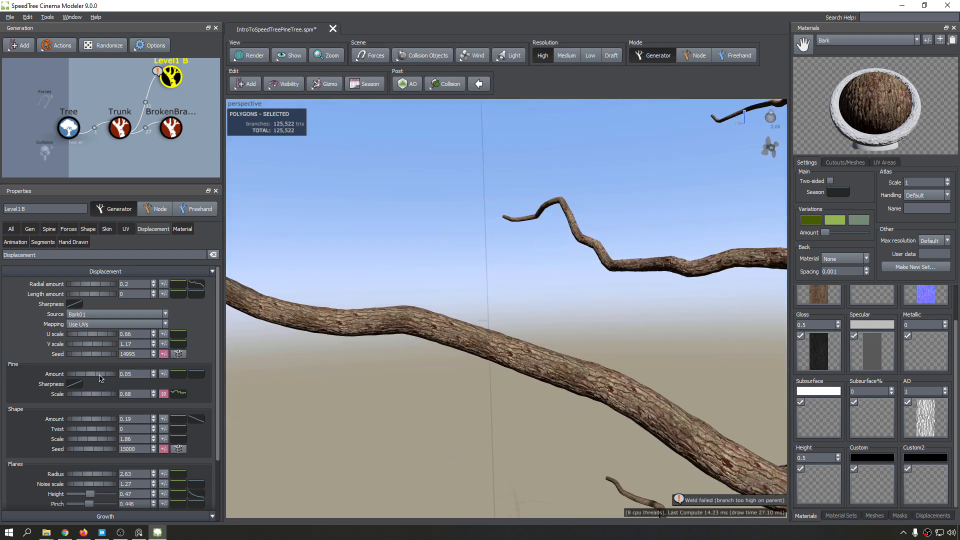
{"action": "left_click_drag", "start_coordinate": [492, 390], "coordinate": [415, 377]}
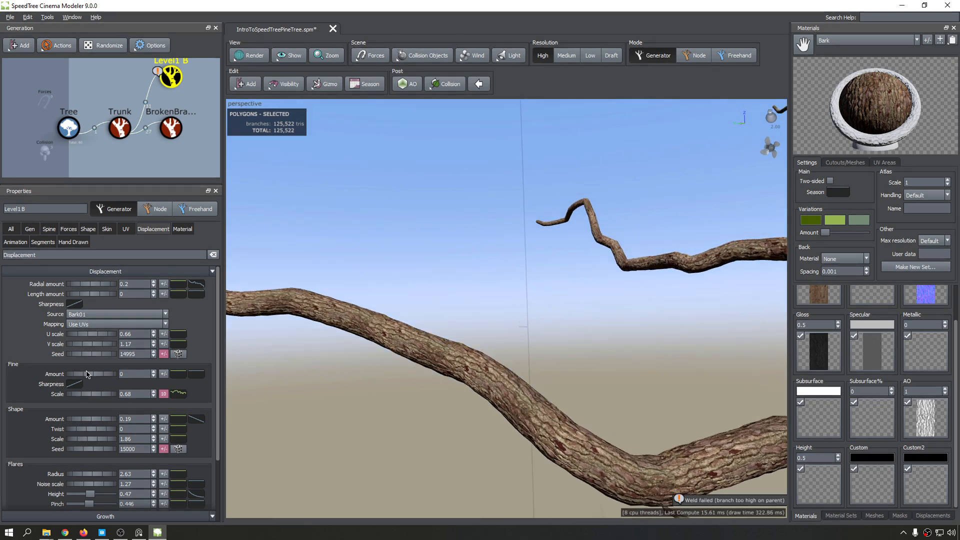
{"action": "left_click_drag", "start_coordinate": [93, 376], "coordinate": [58, 398]}
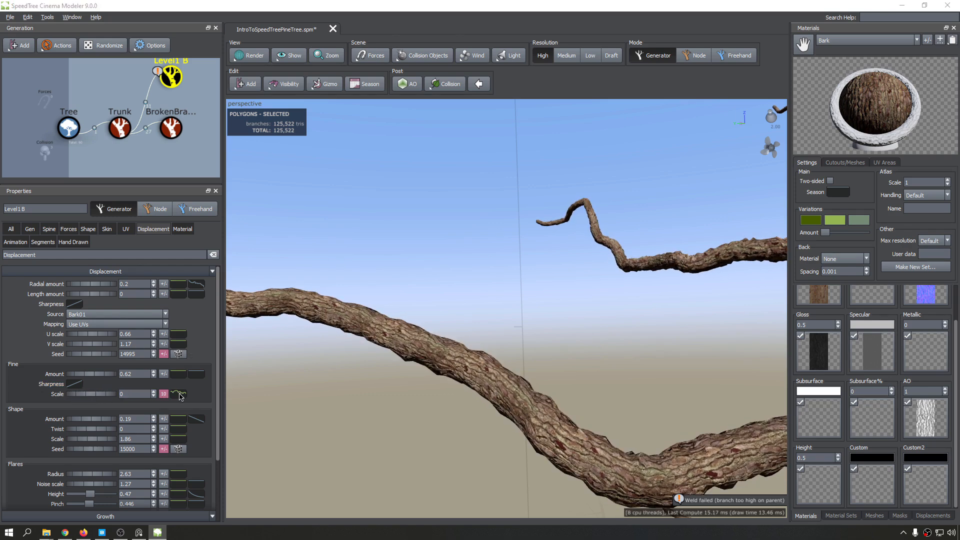
Step: Flatten the Fine Scale parent curve with the Max preset and set the Fine Scale variance to 0
{"action": "left_click", "coordinate": [180, 395]}
{"action": "left_click", "coordinate": [357, 365]}
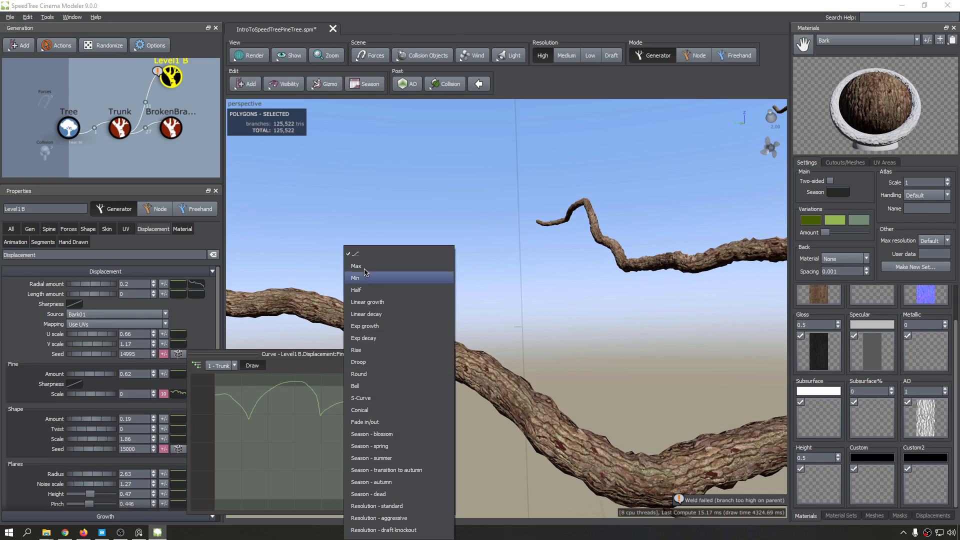
{"action": "left_click", "coordinate": [370, 264]}
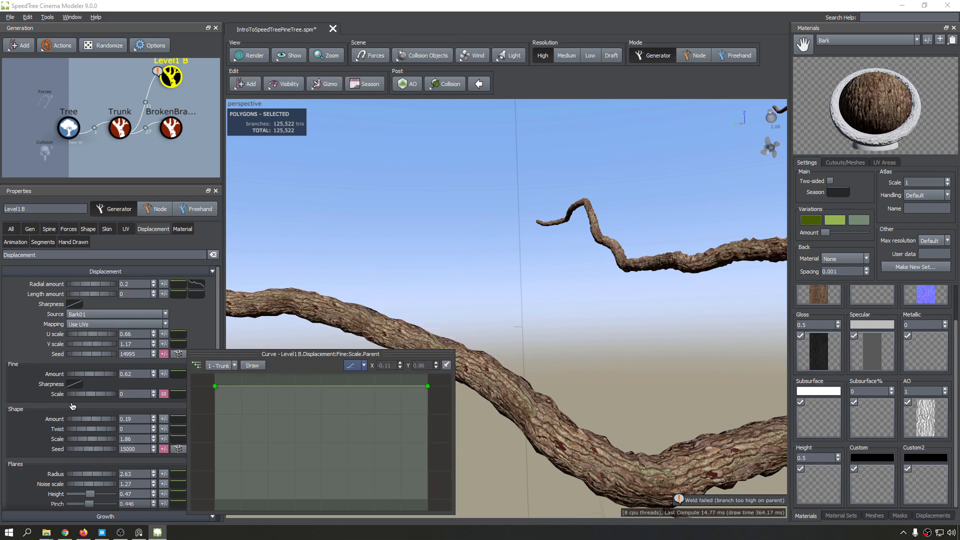
{"action": "left_click", "coordinate": [164, 394]}
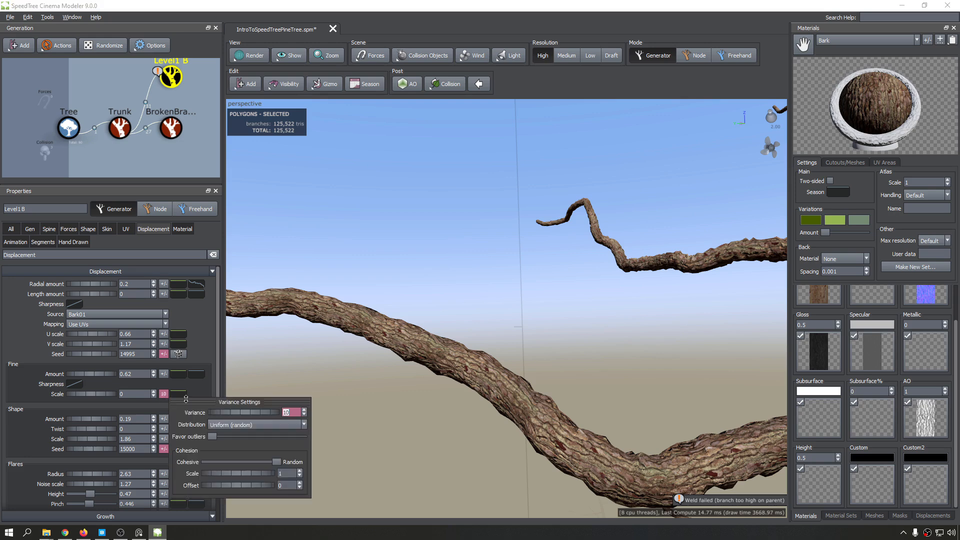
{"action": "type", "text": "0"}
{"action": "key", "text": "Return"}
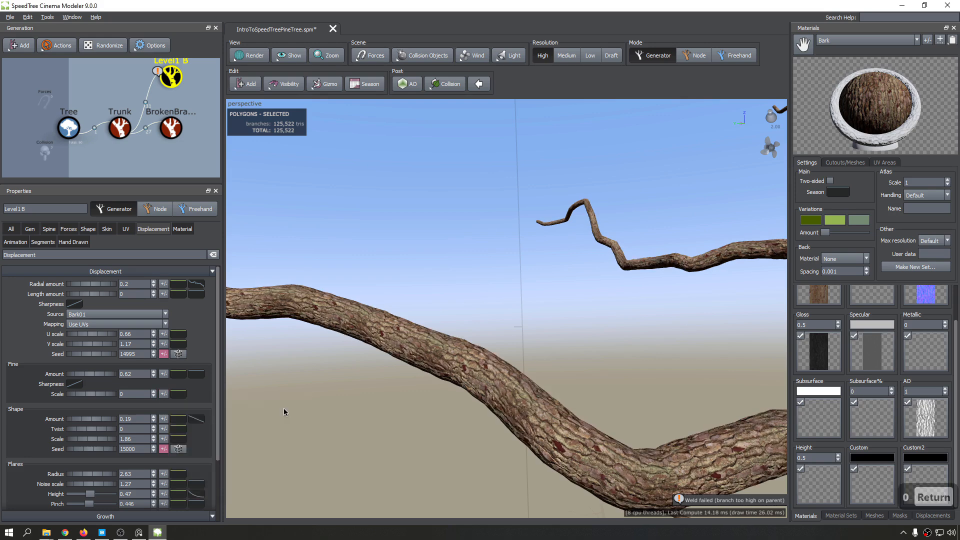
Step: Set Level1 B's Fine displacement Scale to 0.47
{"action": "left_click_drag", "start_coordinate": [96, 396], "coordinate": [121, 403]}
{"action": "scroll", "coordinate": [373, 386], "scroll_direction": "up", "scroll_amount": 3}
{"action": "scroll", "coordinate": [373, 386], "scroll_direction": "down", "scroll_amount": 10}
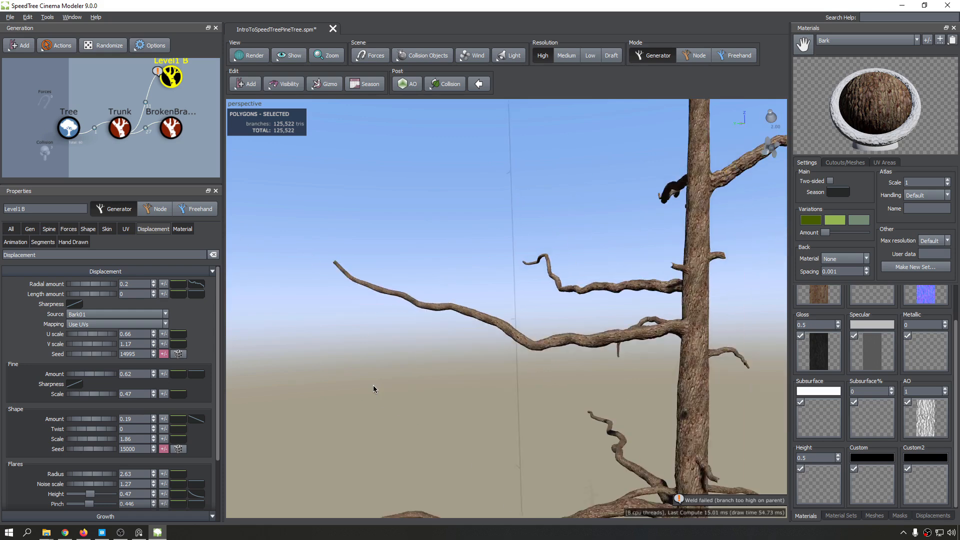
Step: Examine the displaced bark on the Level1 B branches and where they merge into the trunk
{"action": "left_click_drag", "start_coordinate": [373, 386], "coordinate": [354, 391]}
{"action": "middle_click_drag", "start_coordinate": [354, 392], "coordinate": [357, 382]}
{"action": "scroll", "coordinate": [356, 383], "scroll_direction": "down", "scroll_amount": 4}
{"action": "left_click_drag", "start_coordinate": [357, 382], "coordinate": [472, 331]}
{"action": "scroll", "coordinate": [516, 346], "scroll_direction": "up", "scroll_amount": 4}
{"action": "scroll", "coordinate": [473, 331], "scroll_direction": "up", "scroll_amount": 10}
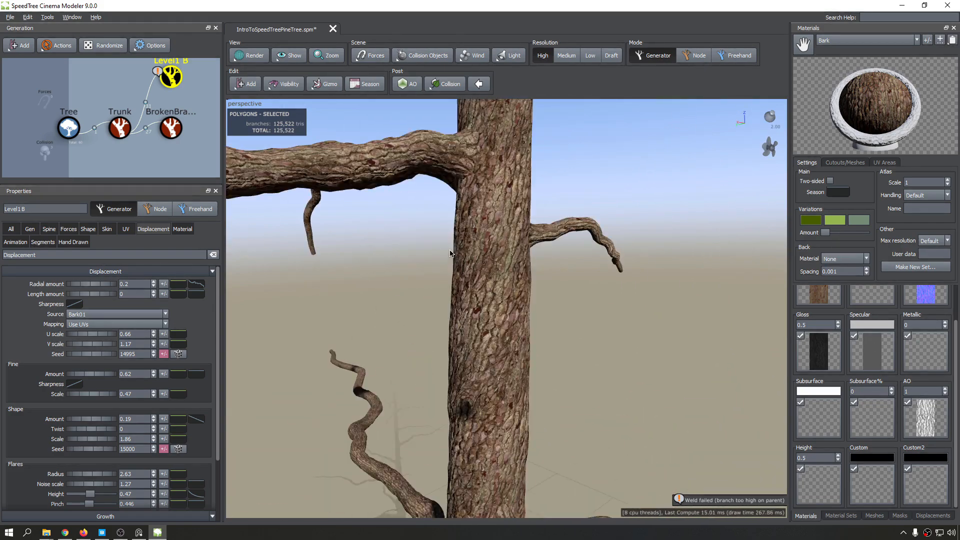
{"action": "scroll", "coordinate": [534, 506], "scroll_direction": "up", "scroll_amount": 10}
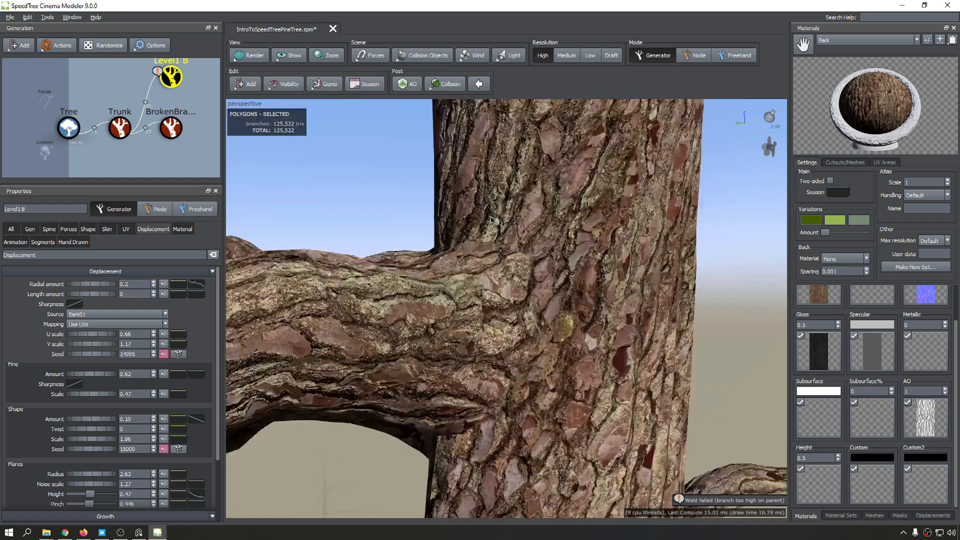
{"action": "scroll", "coordinate": [472, 260], "scroll_direction": "down", "scroll_amount": 10}
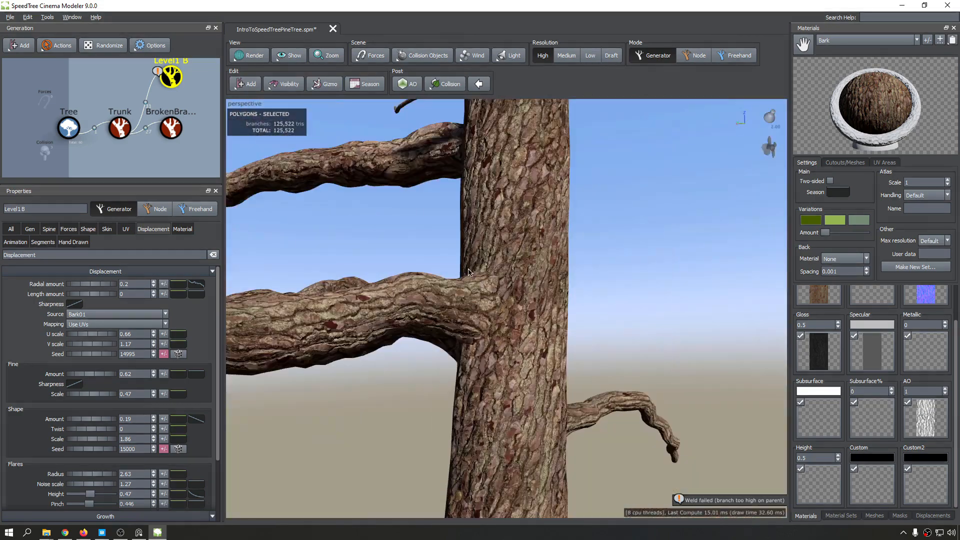
{"action": "scroll", "coordinate": [465, 250], "scroll_direction": "down", "scroll_amount": 5}
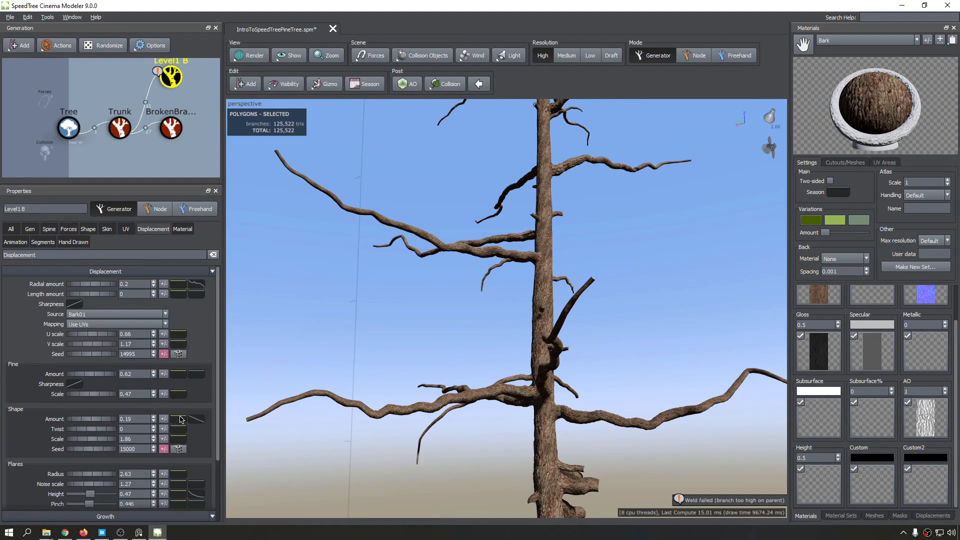
Step: Copy Level1 B's Displacement settings and paste them onto the BrokenBranches generator
{"action": "right_click", "coordinate": [212, 270]}
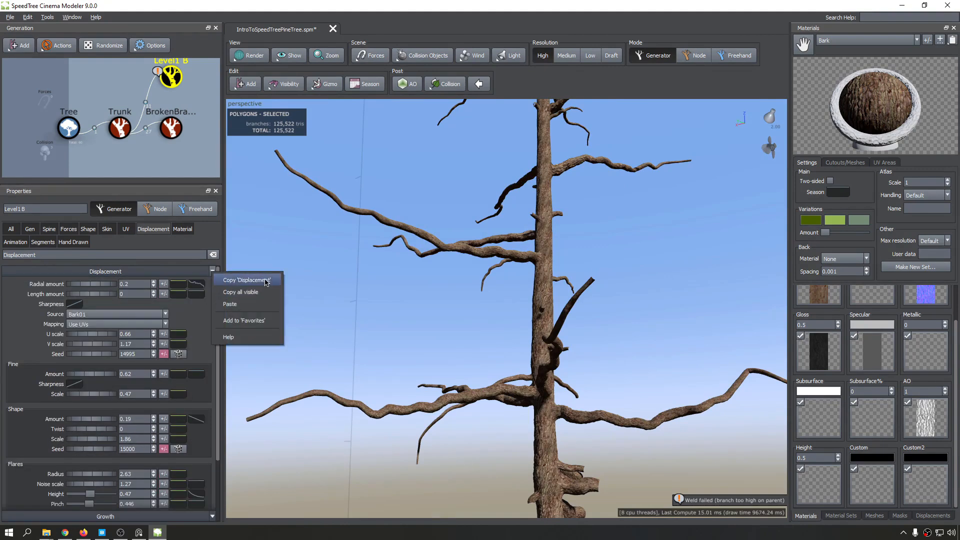
{"action": "left_click", "coordinate": [266, 281]}
{"action": "left_click", "coordinate": [168, 138]}
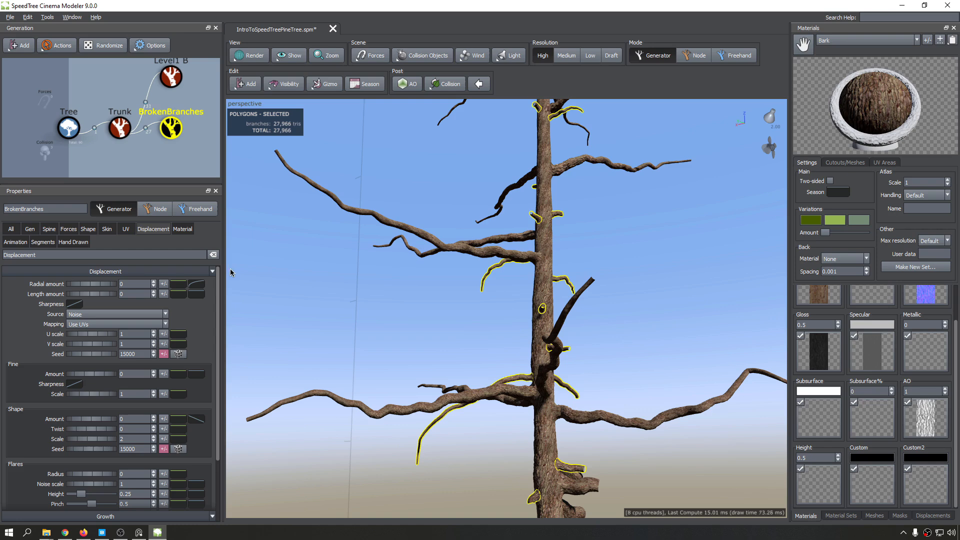
{"action": "right_click", "coordinate": [211, 273]}
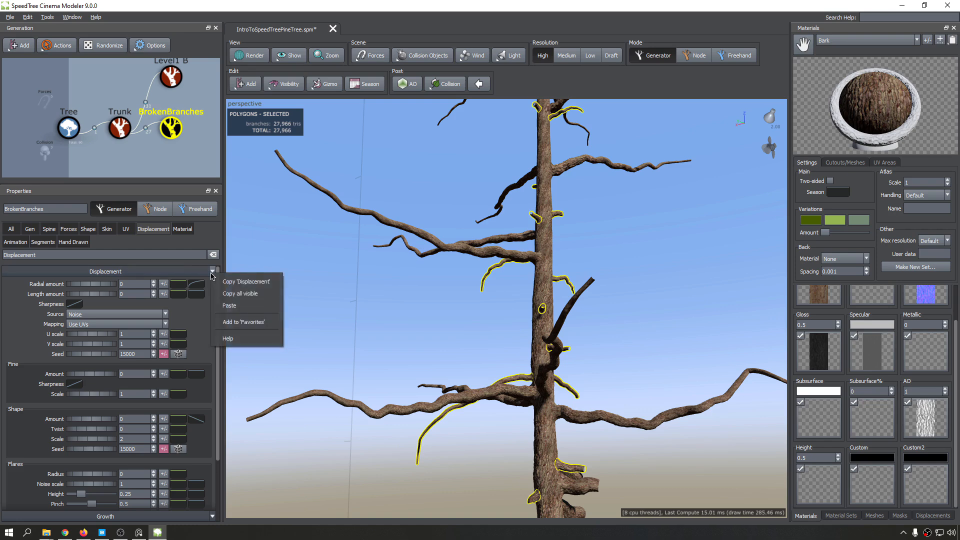
{"action": "left_click", "coordinate": [250, 308]}
Step: Inspect the displaced broken branches up close and view the overall silhouette of the whole tree
{"action": "left_click_drag", "start_coordinate": [385, 330], "coordinate": [515, 388]}
{"action": "scroll", "coordinate": [465, 403], "scroll_direction": "up", "scroll_amount": 3}
{"action": "scroll", "coordinate": [463, 339], "scroll_direction": "up", "scroll_amount": 5}
{"action": "scroll", "coordinate": [480, 345], "scroll_direction": "down", "scroll_amount": 5}
{"action": "scroll", "coordinate": [184, 145], "scroll_direction": "down", "scroll_amount": 4}
{"action": "scroll", "coordinate": [522, 345], "scroll_direction": "up", "scroll_amount": 4}
{"action": "scroll", "coordinate": [416, 273], "scroll_direction": "down", "scroll_amount": 5}
{"action": "scroll", "coordinate": [410, 373], "scroll_direction": "down", "scroll_amount": 3}
{"action": "scroll", "coordinate": [332, 388], "scroll_direction": "down", "scroll_amount": 3}
{"action": "scroll", "coordinate": [515, 388], "scroll_direction": "down", "scroll_amount": 3}
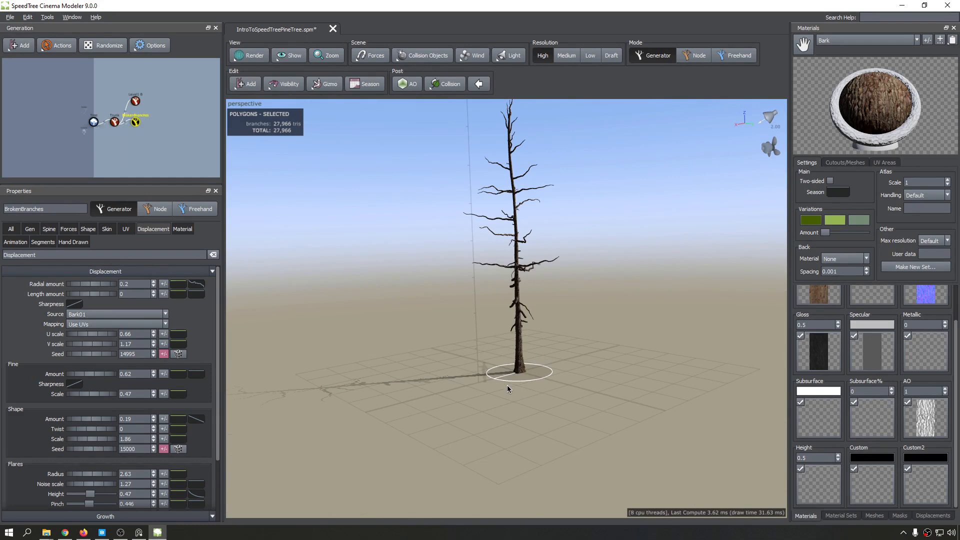